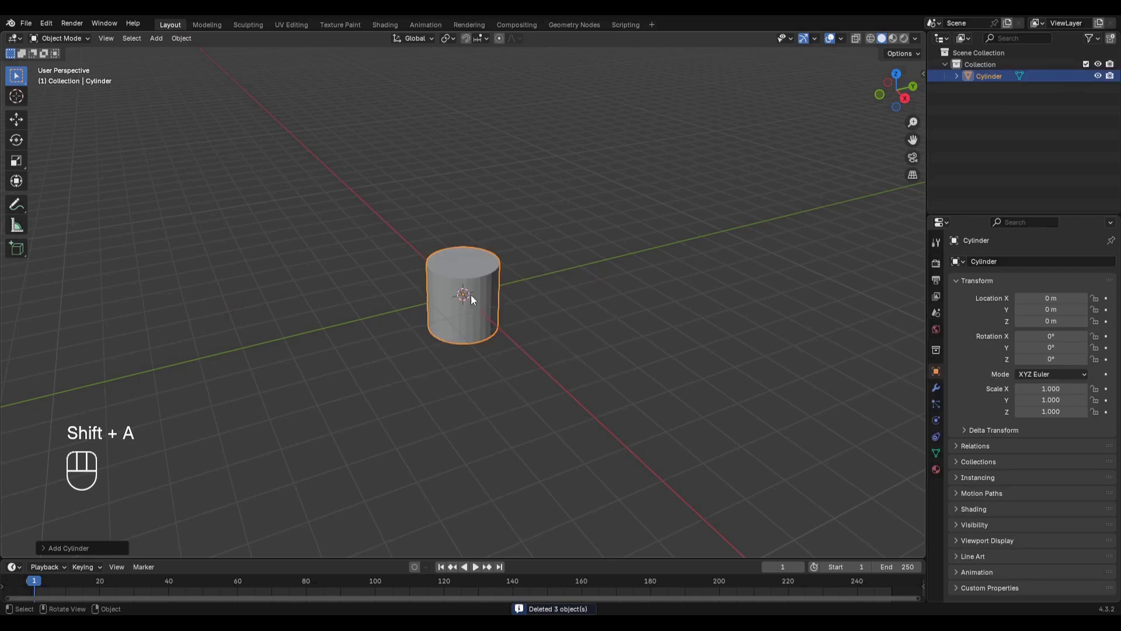
Set the new cylinder's vertex count to 8
{"action": "left_click", "coordinate": [70, 547]}
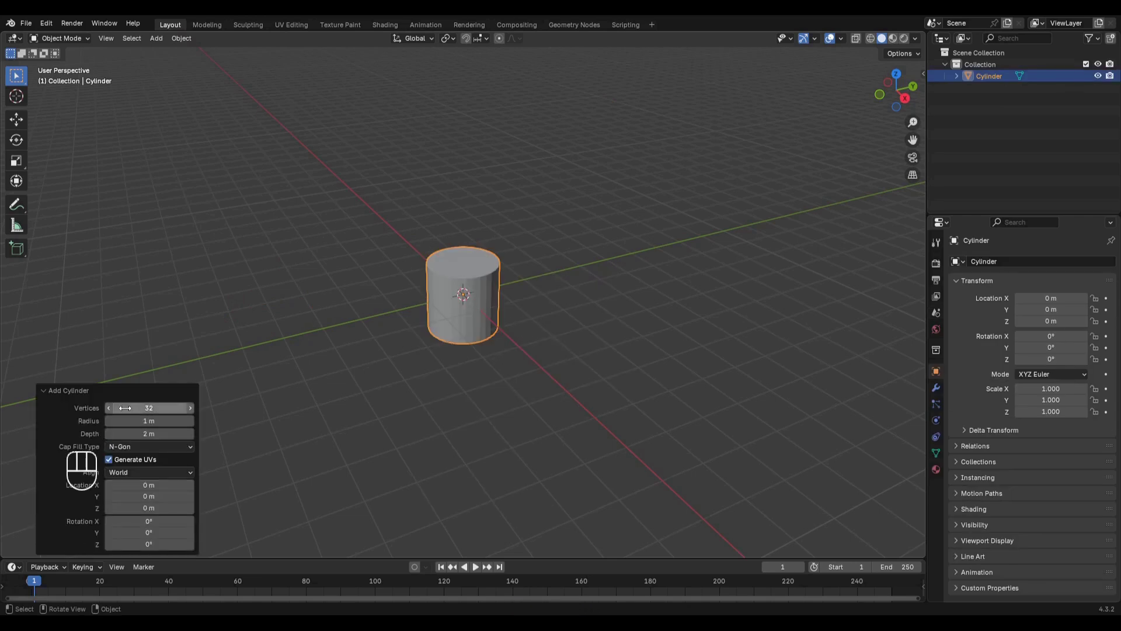
{"action": "left_click", "coordinate": [145, 407]}
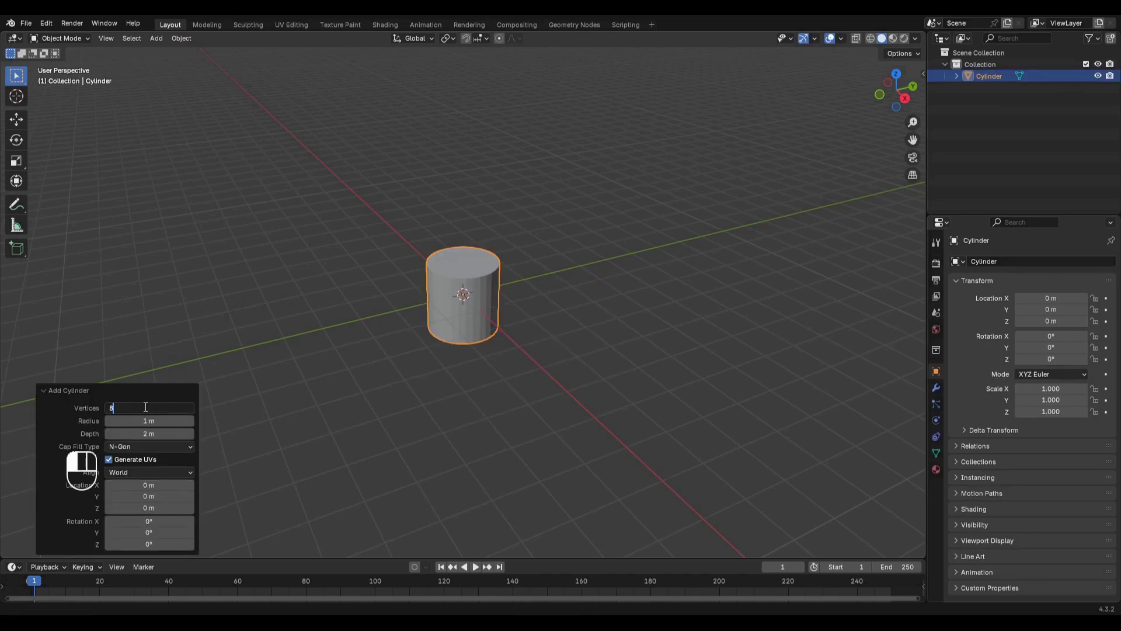
{"action": "key", "text": "Return"}
{"action": "left_click", "coordinate": [81, 391]}
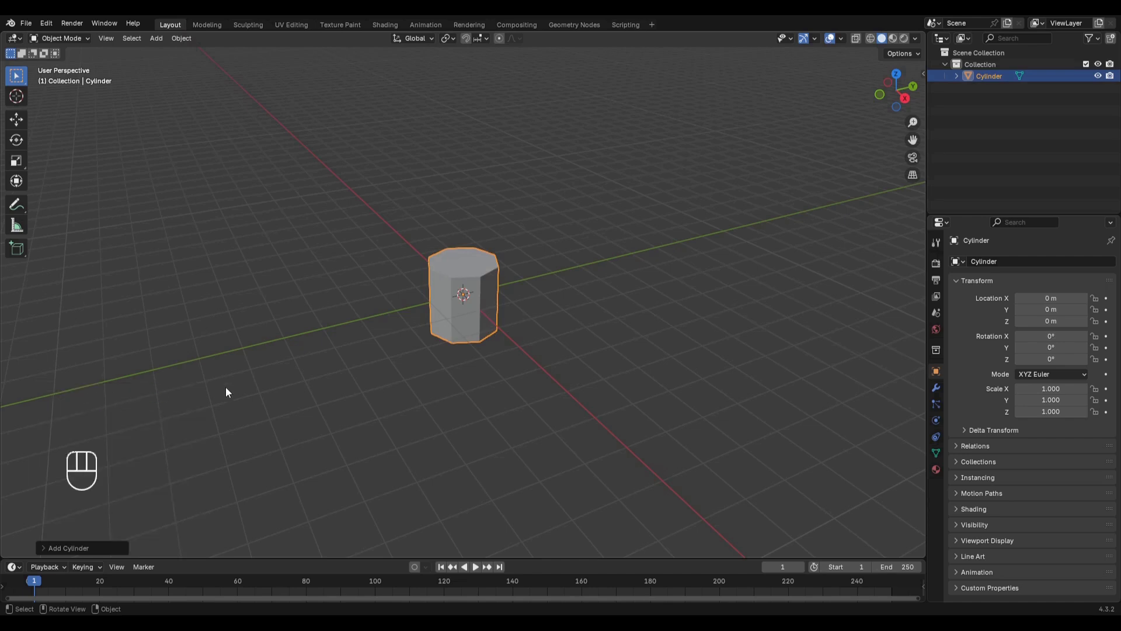
Show the cylinder in wireframe and add a centred horizontal loop cut around its sides in Edit Mode
{"action": "scroll", "coordinate": [425, 305], "scroll_direction": "up", "scroll_amount": 6}
{"action": "key", "text": "shift+z"}
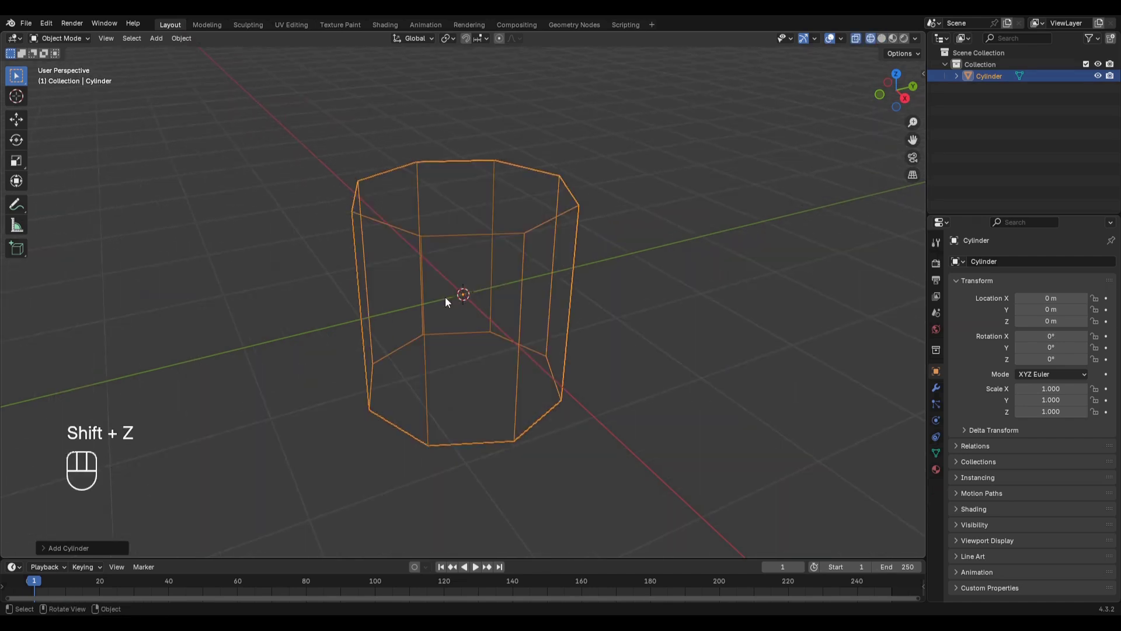
{"action": "key", "text": "Tab"}
{"action": "key", "text": "ctrl+r"}
{"action": "left_click", "coordinate": [488, 256]}
{"action": "key", "text": "Escape"}
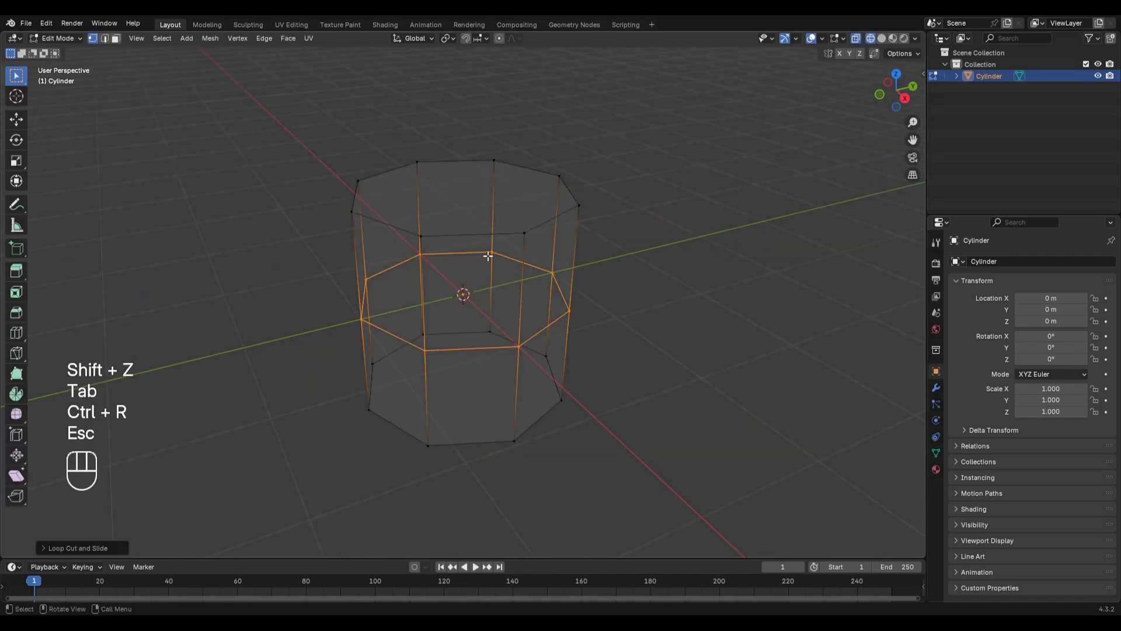
Lower the cylinder's top face about 0.65 m along Z and scale it to about half its size
{"action": "key", "text": "3"}
{"action": "left_click", "coordinate": [469, 192]}
{"action": "key", "text": "g"}
{"action": "key", "text": "z"}
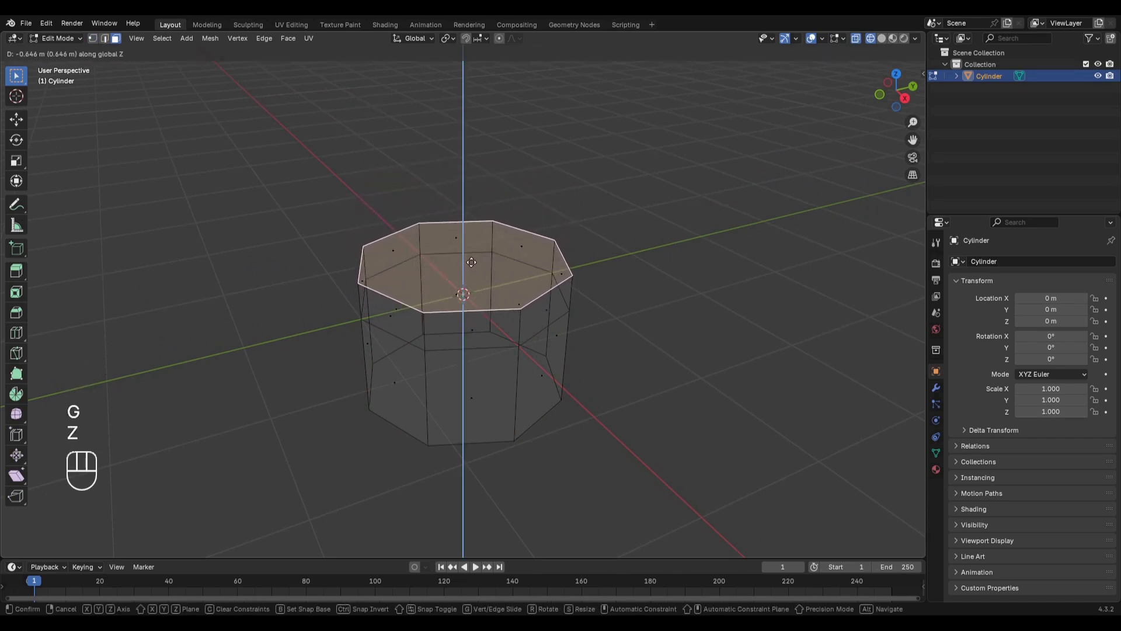
{"action": "left_click", "coordinate": [468, 257]}
{"action": "key", "text": "s"}
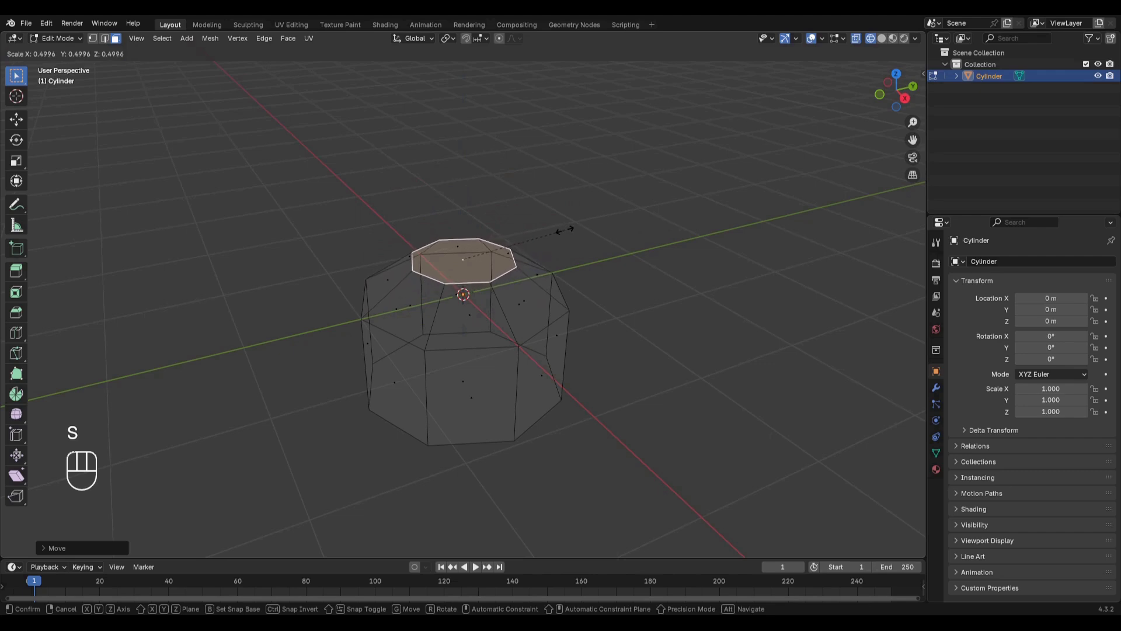
{"action": "left_click", "coordinate": [543, 278]}
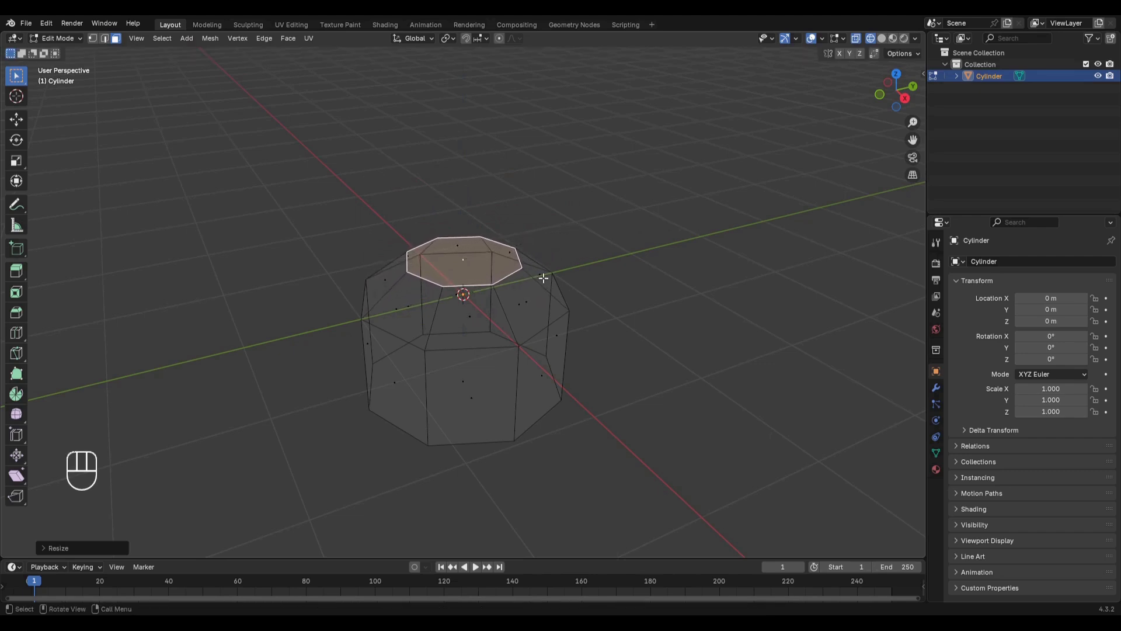
Scale the cylinder's bottom face down almost to a point to form the gem's tip
{"action": "left_click", "coordinate": [461, 377]}
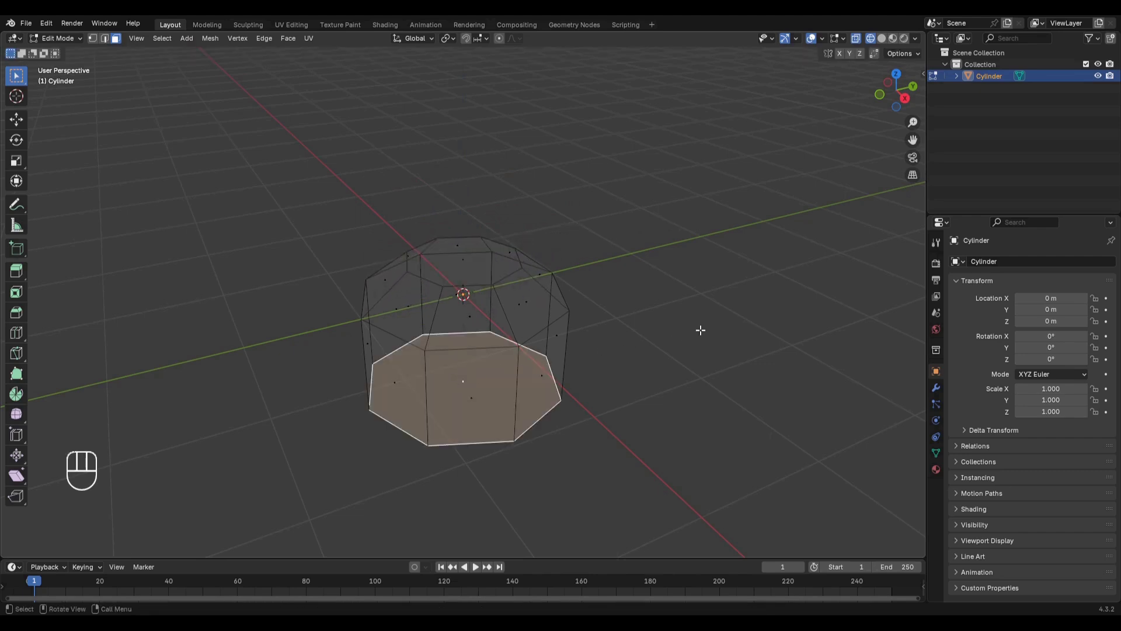
{"action": "key", "text": "s"}
{"action": "left_click", "coordinate": [463, 381]}
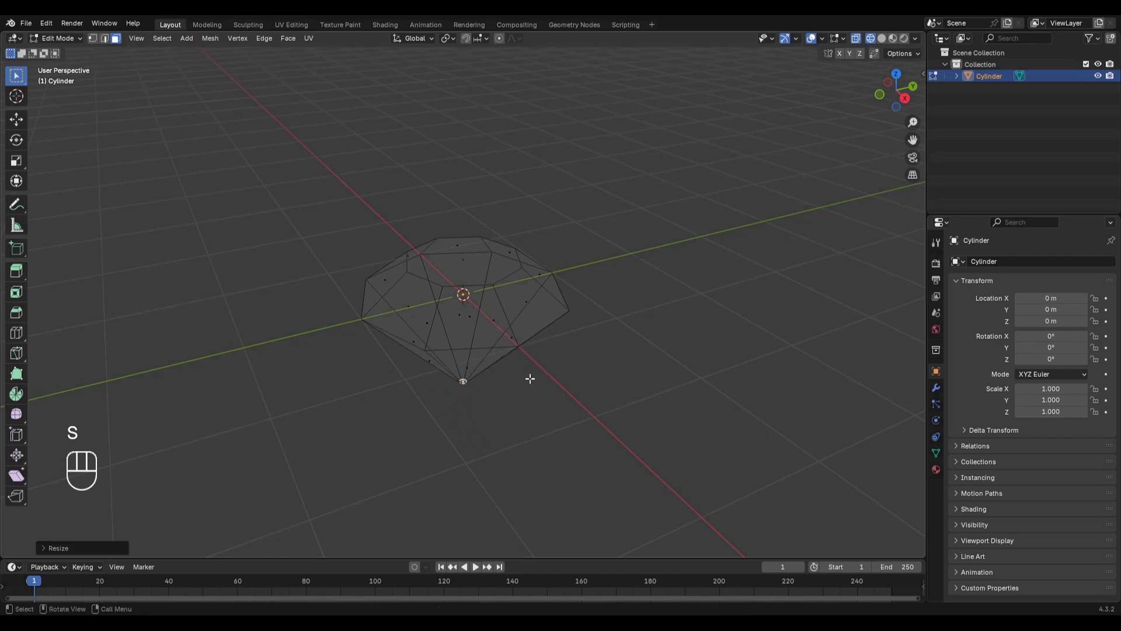
In the right orthographic view, add a centred loop cut around the gem's lower cone
{"action": "middle_click_drag", "start_coordinate": [530, 378], "coordinate": [511, 295]}
{"action": "scroll", "coordinate": [519, 320], "scroll_direction": "up", "scroll_amount": 3}
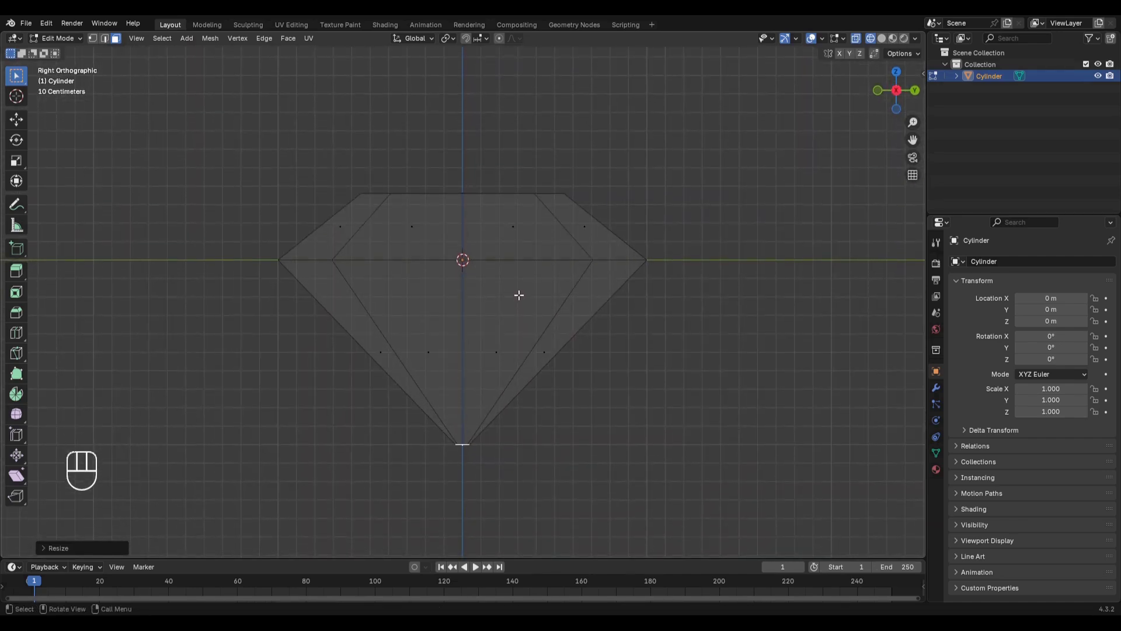
{"action": "key", "text": "ctrl+r"}
{"action": "left_click", "coordinate": [525, 341]}
{"action": "key", "text": "Escape"}
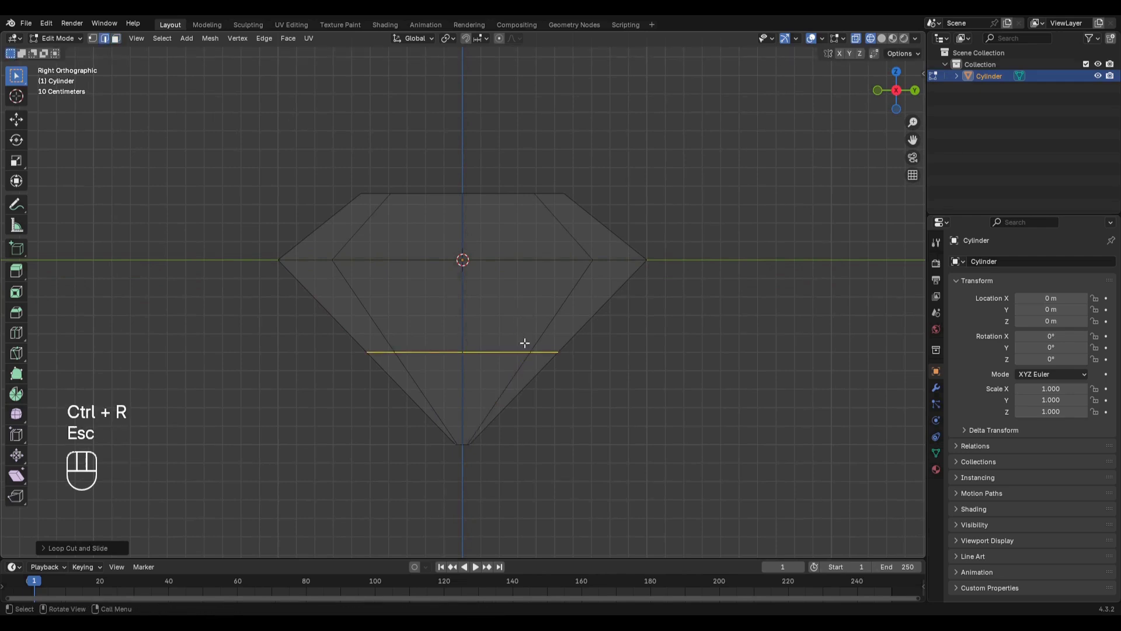
Bevel the vertices of the lower loop by about 0.2 m to form diamond-shaped facets
{"action": "key", "text": "ctrl+1"}
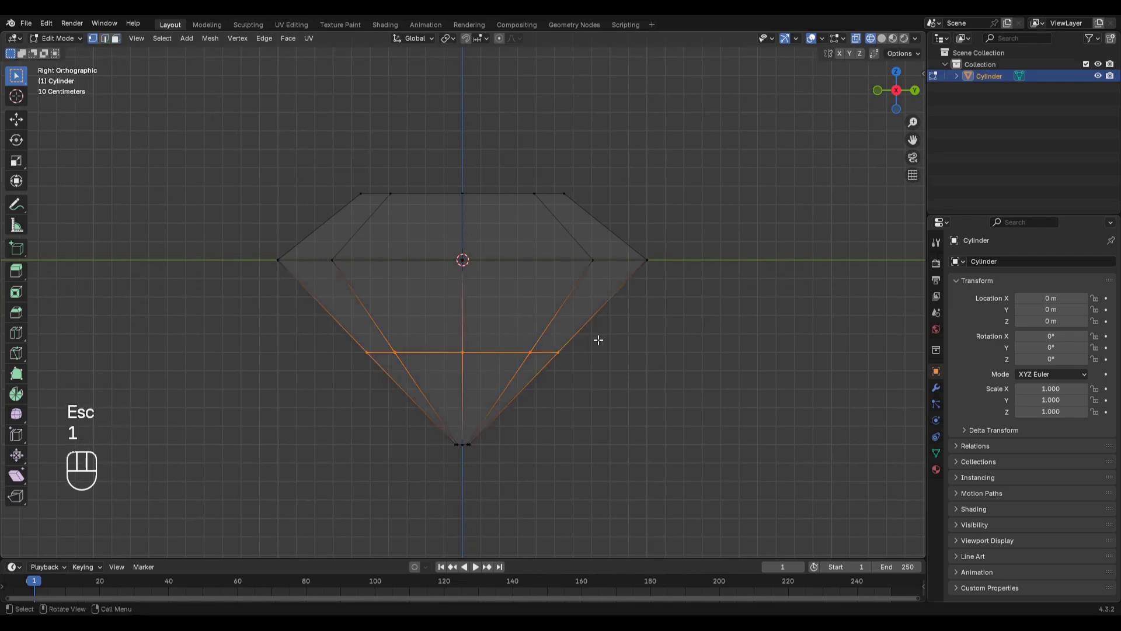
{"action": "key", "text": "ctrl+b"}
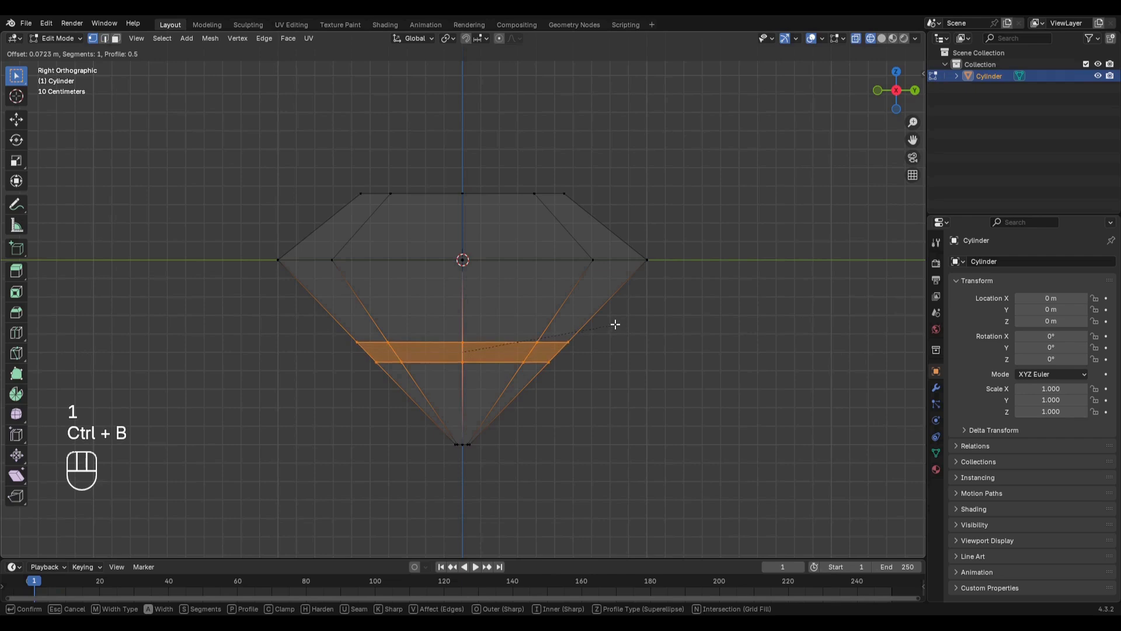
{"action": "key", "text": "v"}
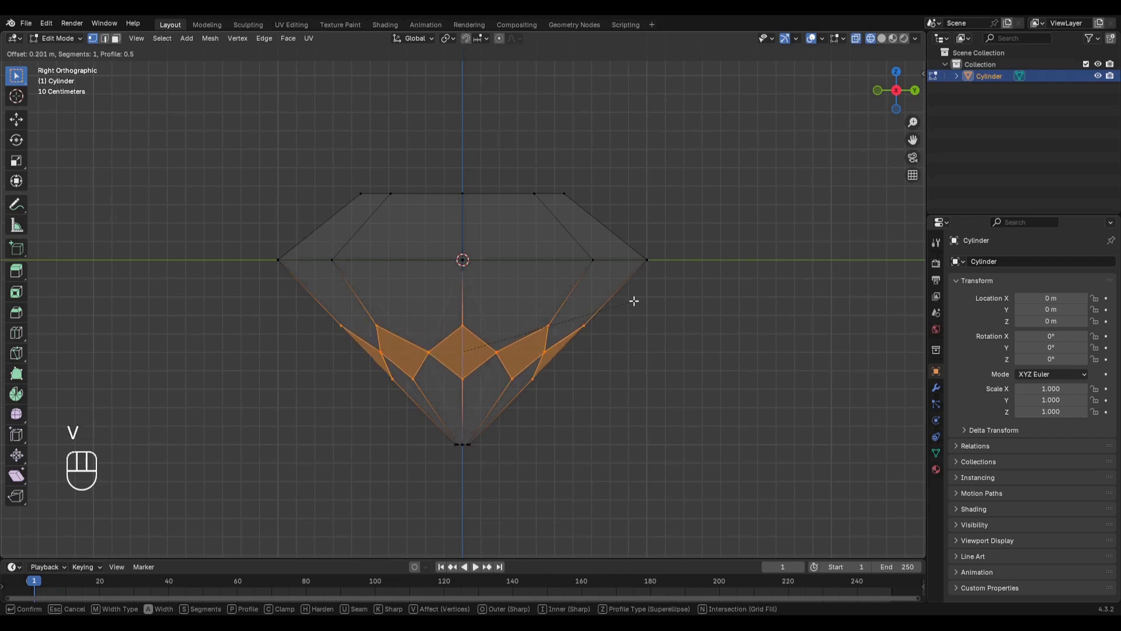
{"action": "left_click", "coordinate": [632, 302]}
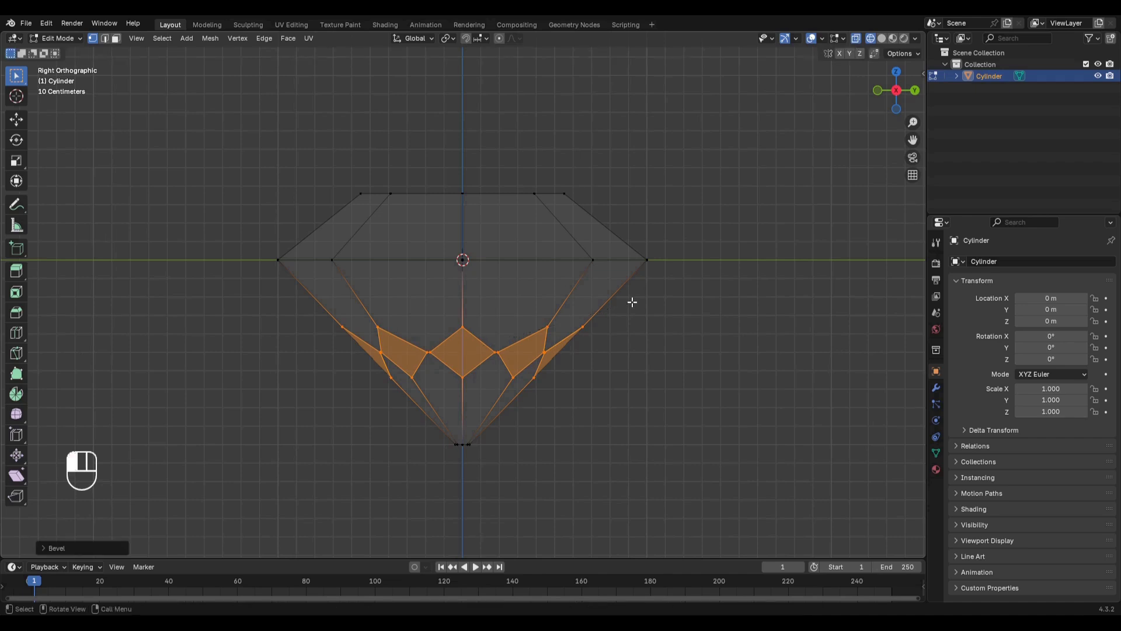
Slide the upper corner vertices of the lower diamond facets all the way up to the gem's widest edge ring
{"action": "left_click_drag", "start_coordinate": [621, 306], "coordinate": [293, 341]}
{"action": "scroll", "coordinate": [521, 304], "scroll_direction": "up", "scroll_amount": 1}
{"action": "scroll", "coordinate": [521, 303], "scroll_direction": "up", "scroll_amount": 2}
{"action": "middle_click_drag", "start_coordinate": [518, 321], "coordinate": [529, 313], "text": "shift"}
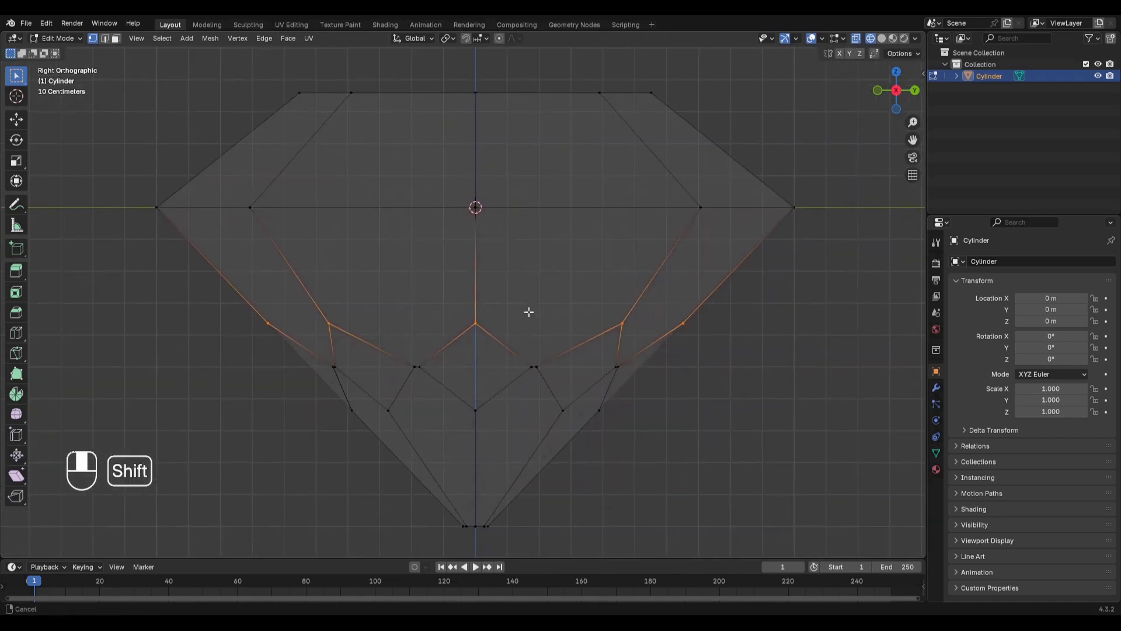
{"action": "key", "text": "g"}
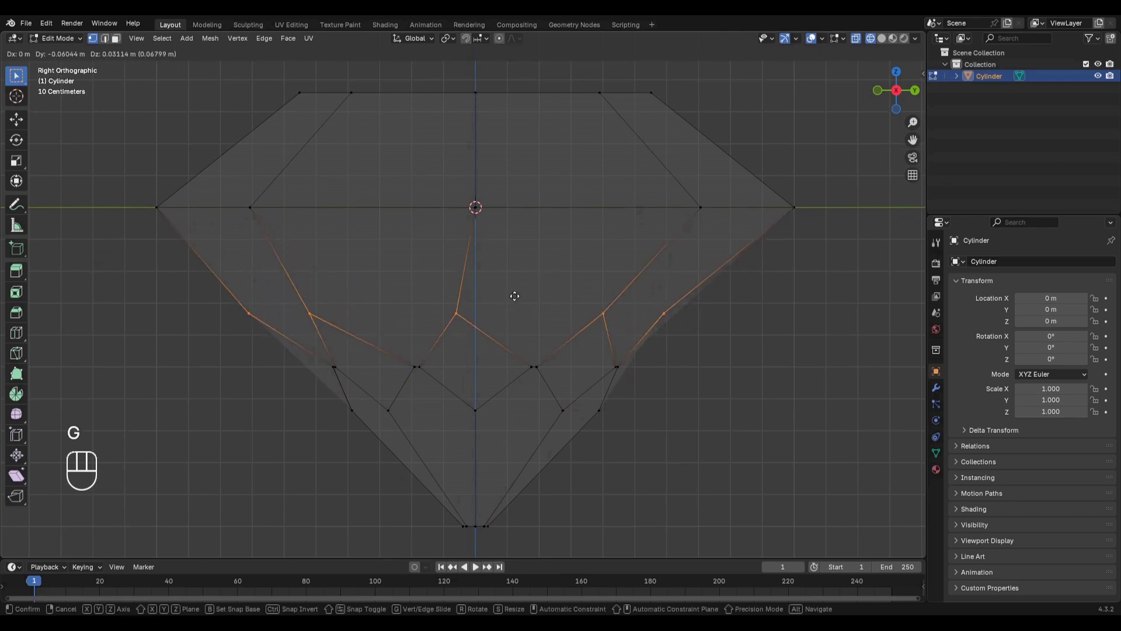
{"action": "key", "text": "g"}
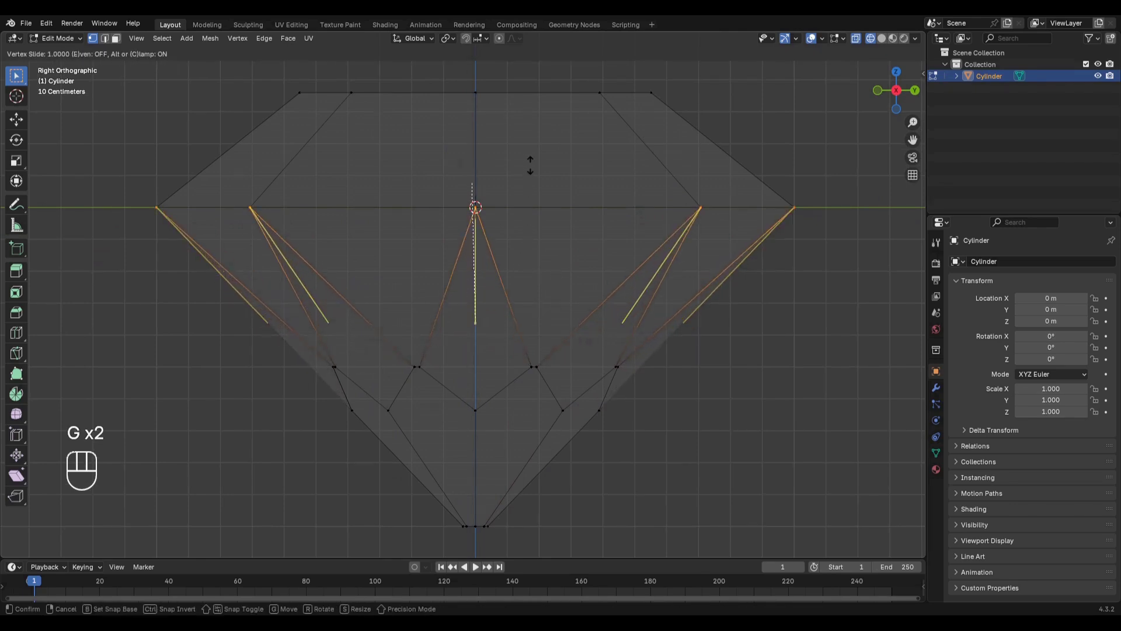
{"action": "left_click", "coordinate": [531, 154]}
Slide the lower corner vertices of the diamond facets all the way down to the gem's bottom tip
{"action": "left_click_drag", "start_coordinate": [614, 395], "coordinate": [266, 425]}
{"action": "key", "text": "g"}
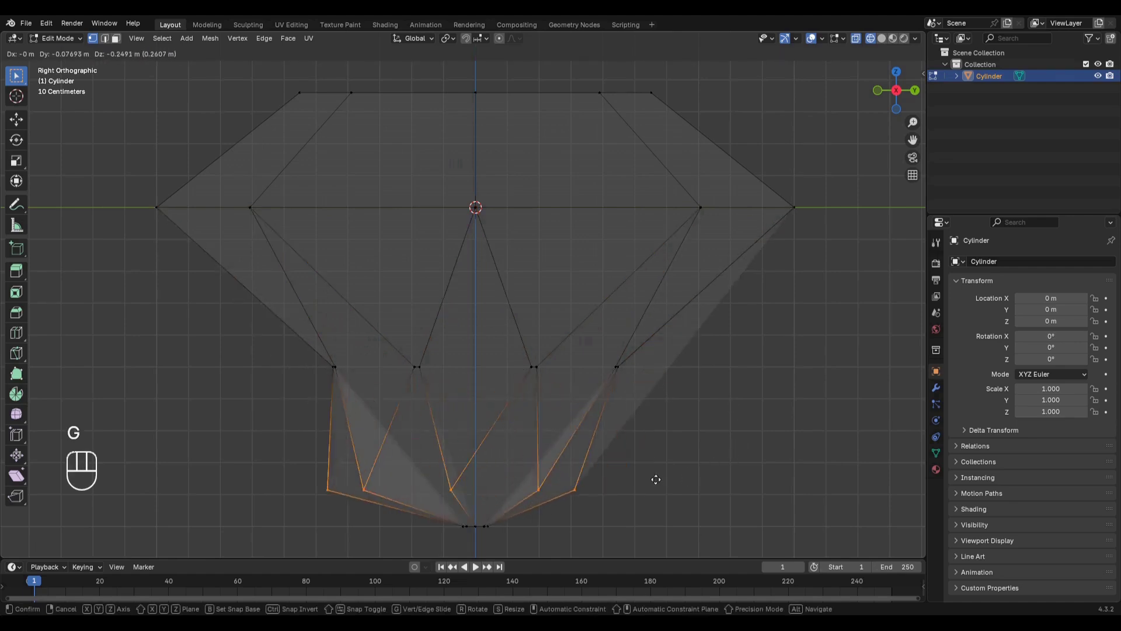
{"action": "key", "text": "g"}
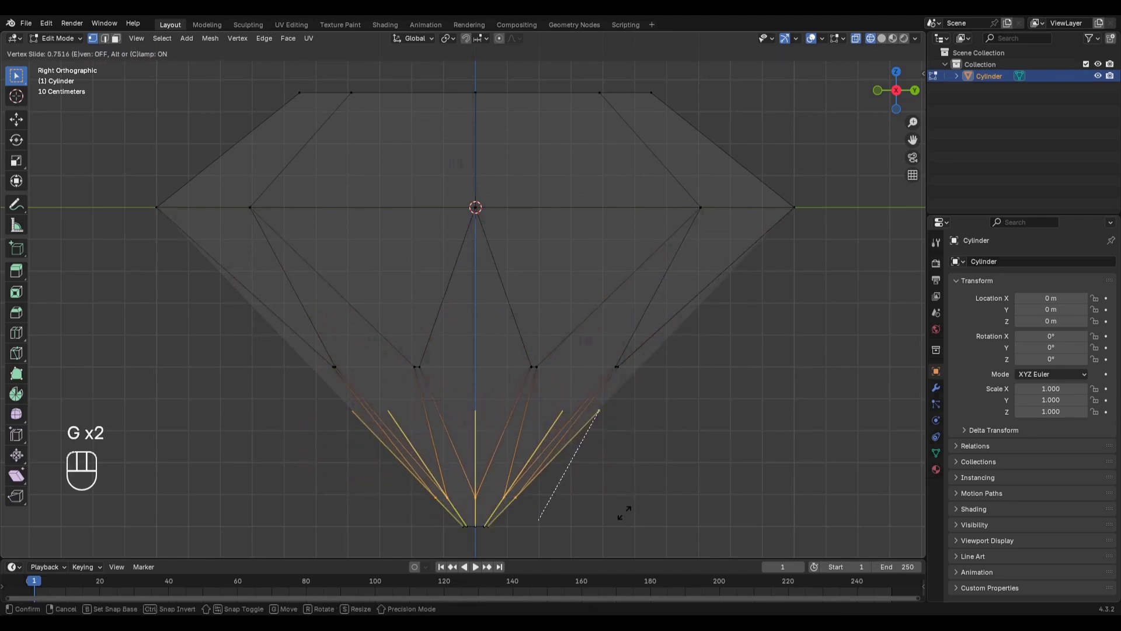
{"action": "left_click", "coordinate": [596, 558]}
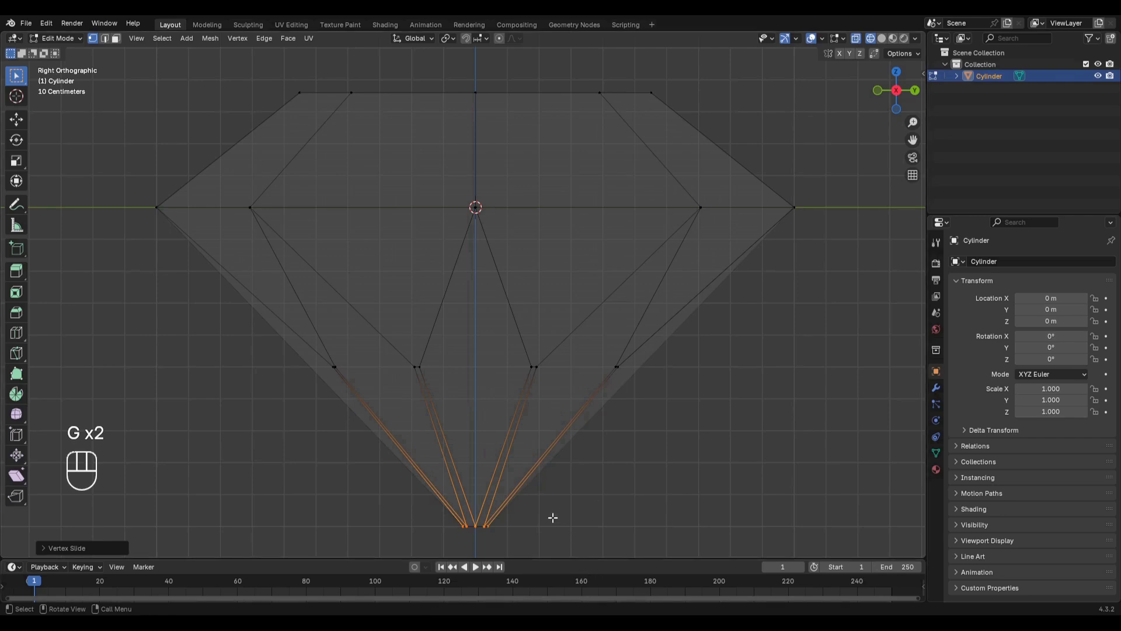
Merge all the vertices at the gem's bottom tip at their center
{"action": "middle_click_drag", "start_coordinate": [553, 518], "coordinate": [539, 440], "text": "shift"}
{"action": "left_click_drag", "start_coordinate": [539, 440], "coordinate": [409, 475]}
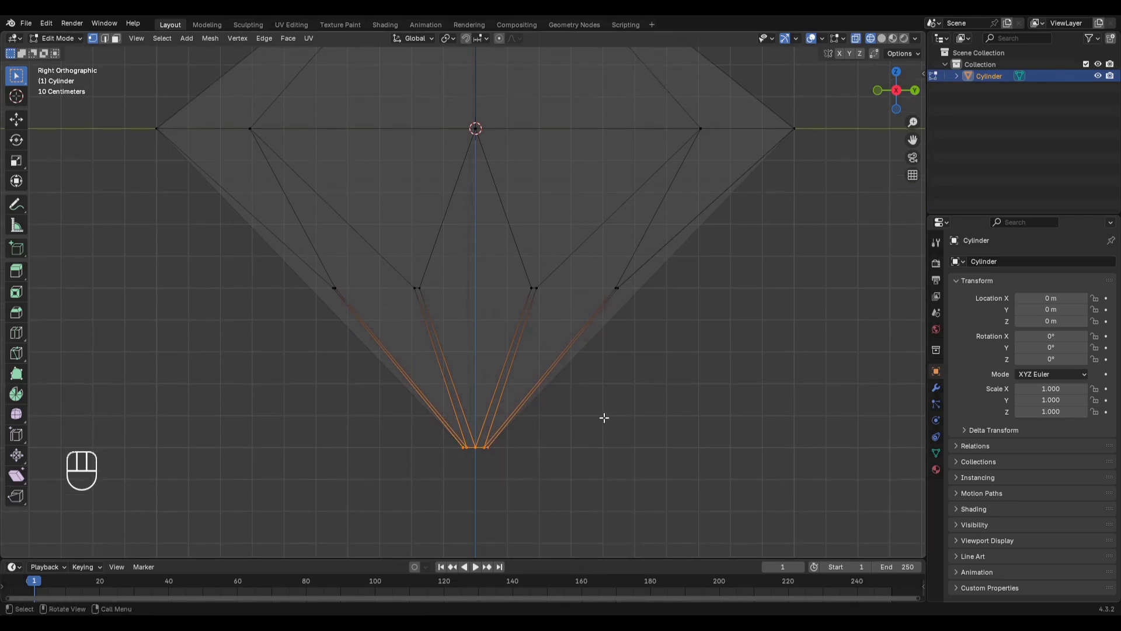
{"action": "key", "text": "m"}
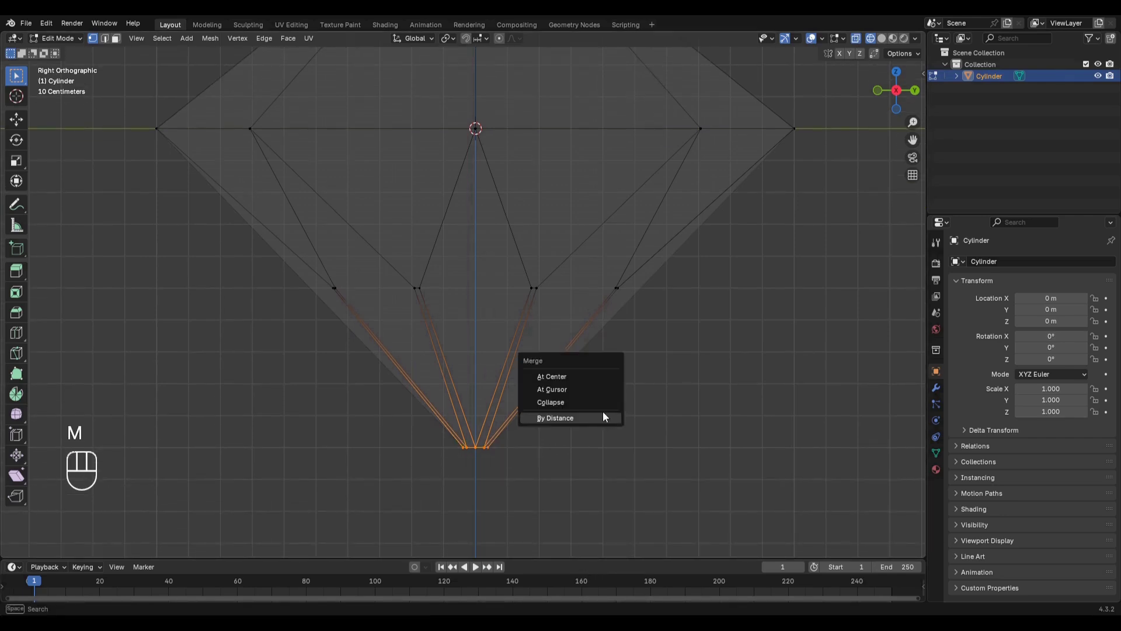
{"action": "left_click", "coordinate": [598, 375]}
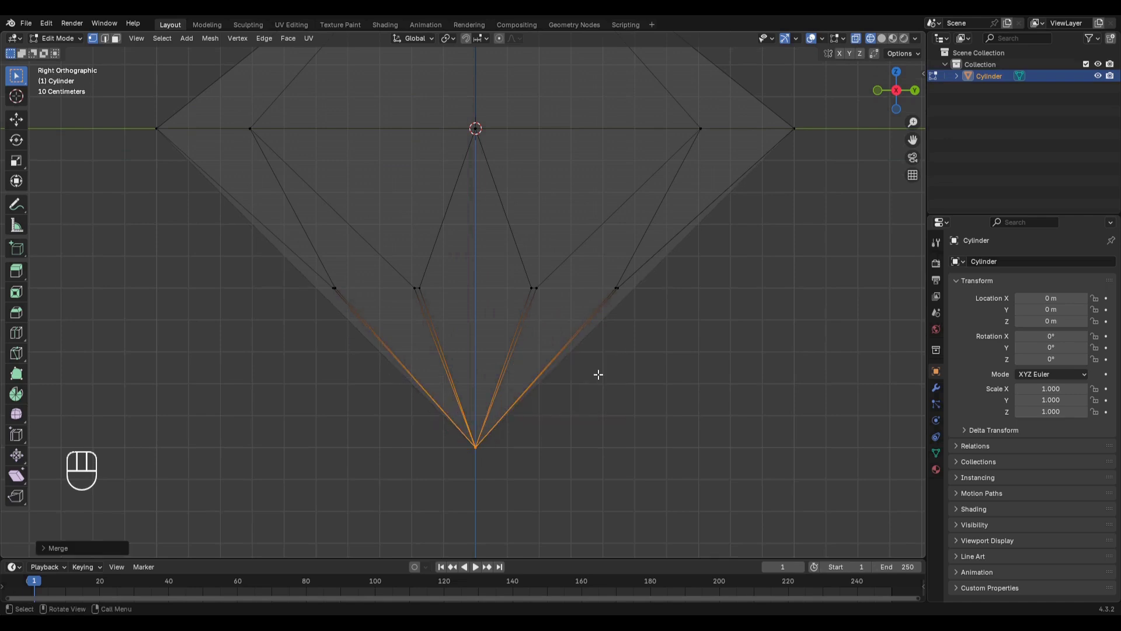
Scale the middle ring of vertices on the lower cone outward by about 1.11
{"action": "left_click_drag", "start_coordinate": [677, 272], "coordinate": [310, 321]}
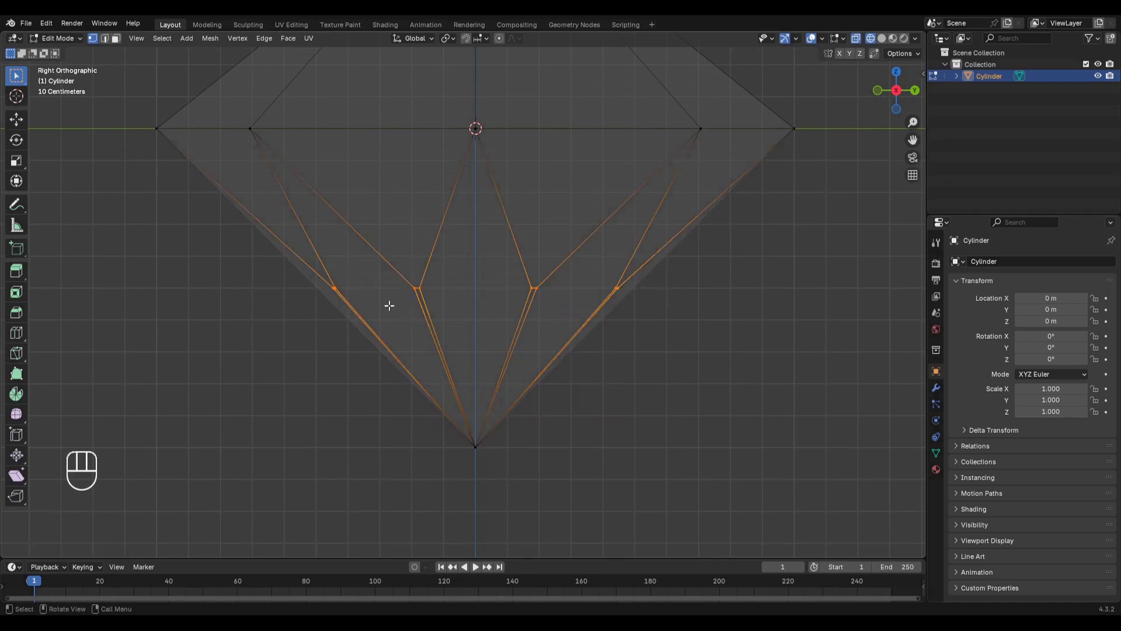
{"action": "middle_click_drag", "start_coordinate": [520, 285], "coordinate": [495, 350], "text": "shift"}
{"action": "scroll", "coordinate": [495, 350], "scroll_direction": "up", "scroll_amount": 4}
{"action": "key", "text": "s"}
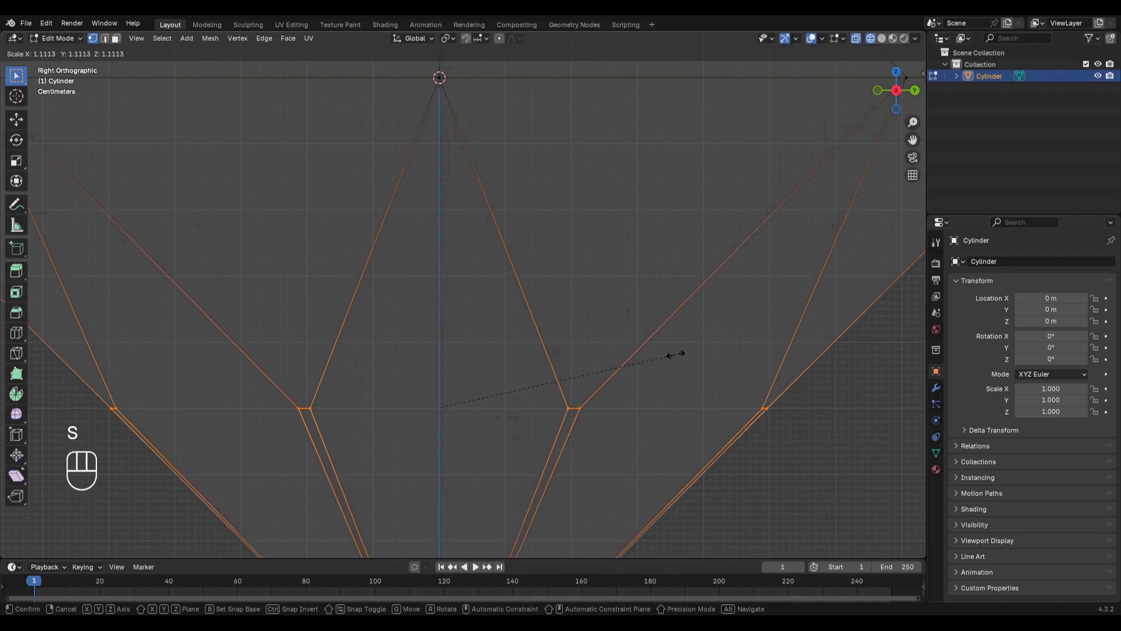
{"action": "left_click", "coordinate": [676, 354]}
Add a centred loop cut around the gem's upper sloped band
{"action": "scroll", "coordinate": [590, 281], "scroll_direction": "down", "scroll_amount": 4}
{"action": "scroll", "coordinate": [576, 253], "scroll_direction": "up", "scroll_amount": 4, "text": "shift"}
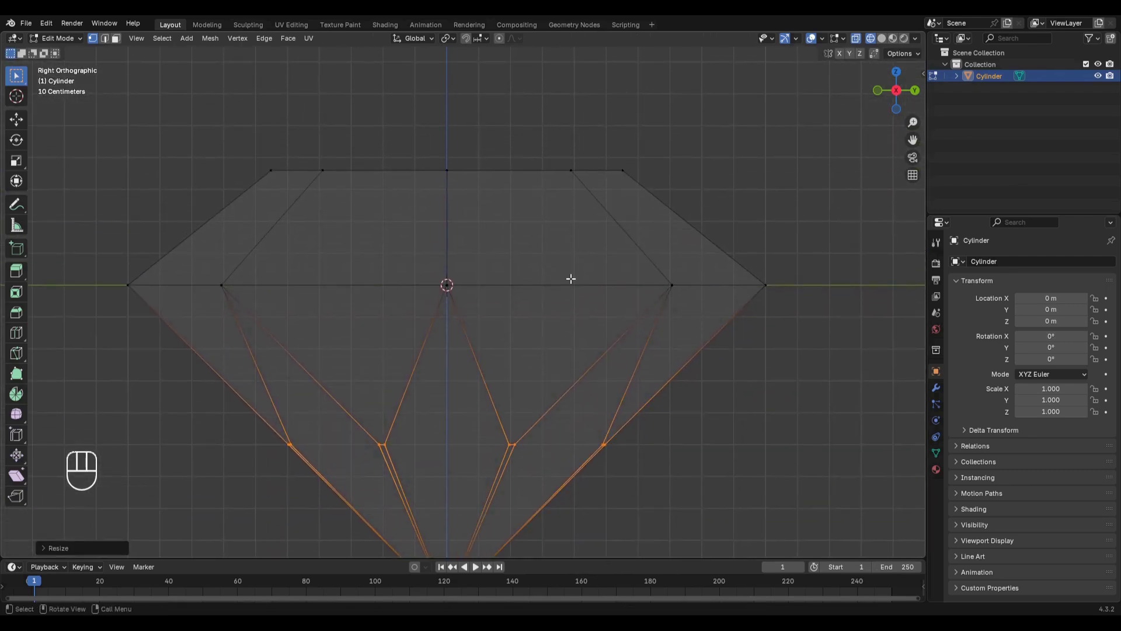
{"action": "key", "text": "ctrl+r"}
{"action": "left_click", "coordinate": [613, 226]}
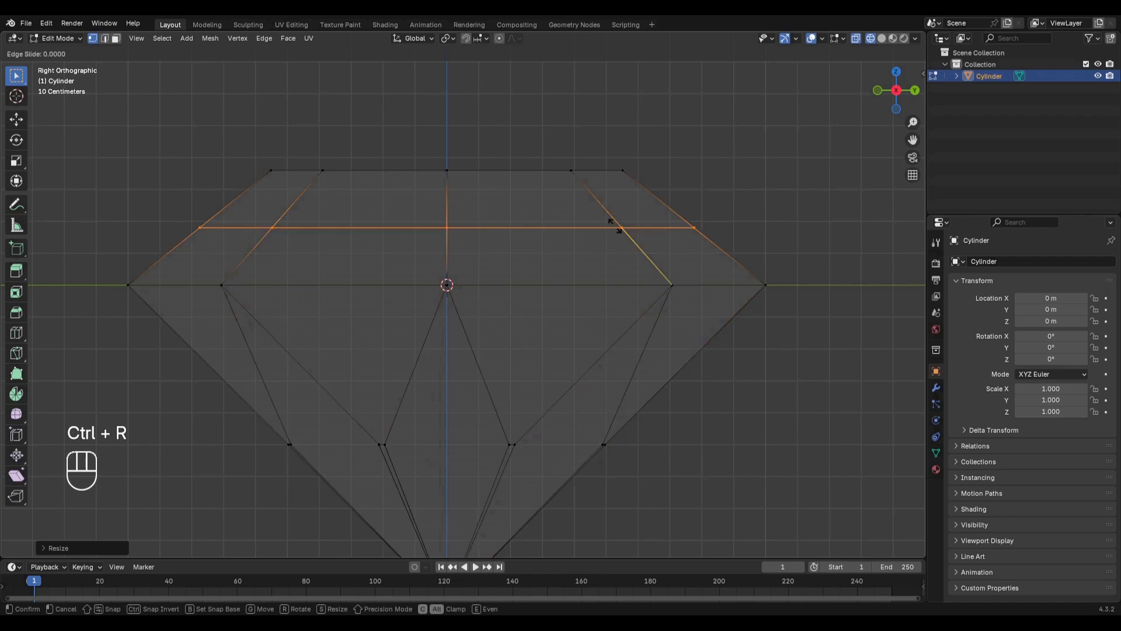
{"action": "key", "text": "Escape"}
Bevel the upper loop's vertices until the diamond facets reach the top face and the widest edge ring
{"action": "key", "text": "ctrl+b"}
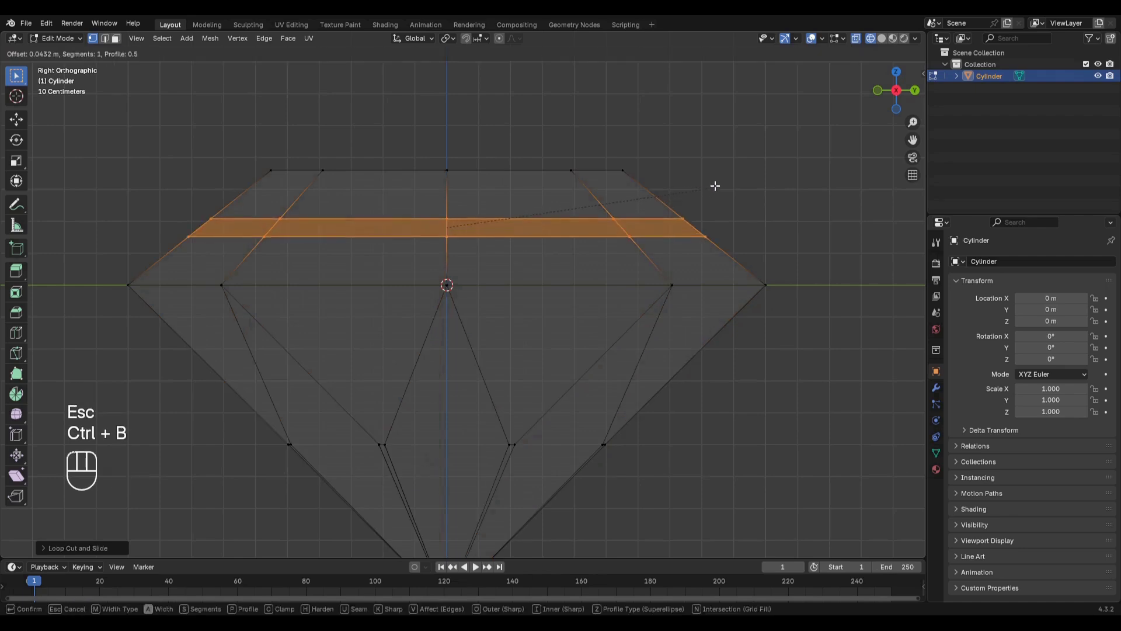
{"action": "key", "text": "v"}
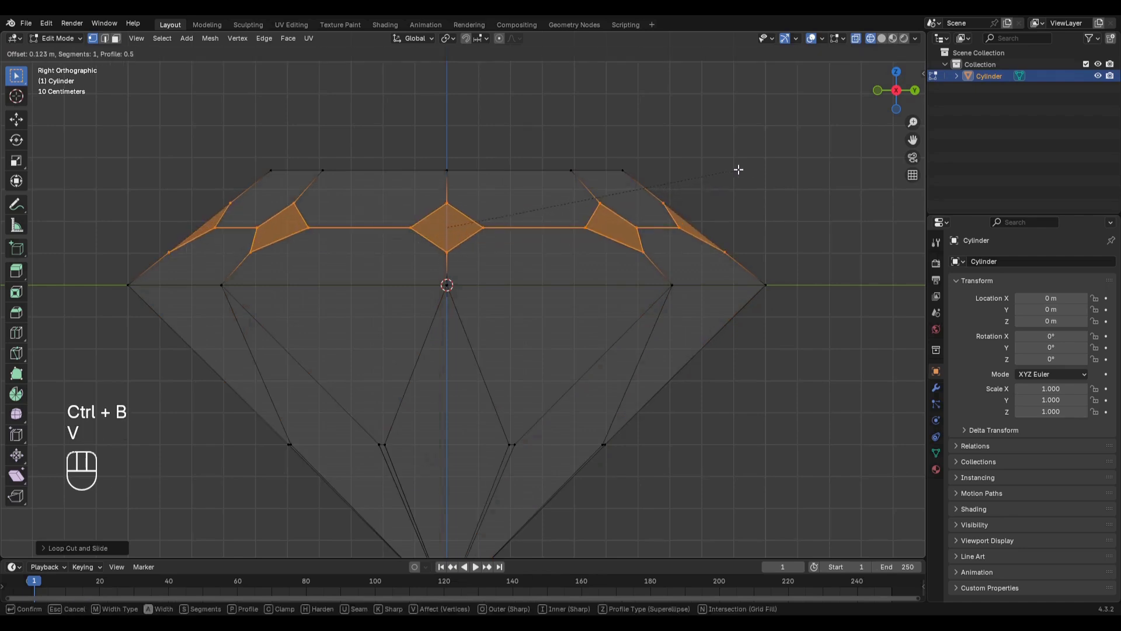
{"action": "left_click", "coordinate": [791, 156]}
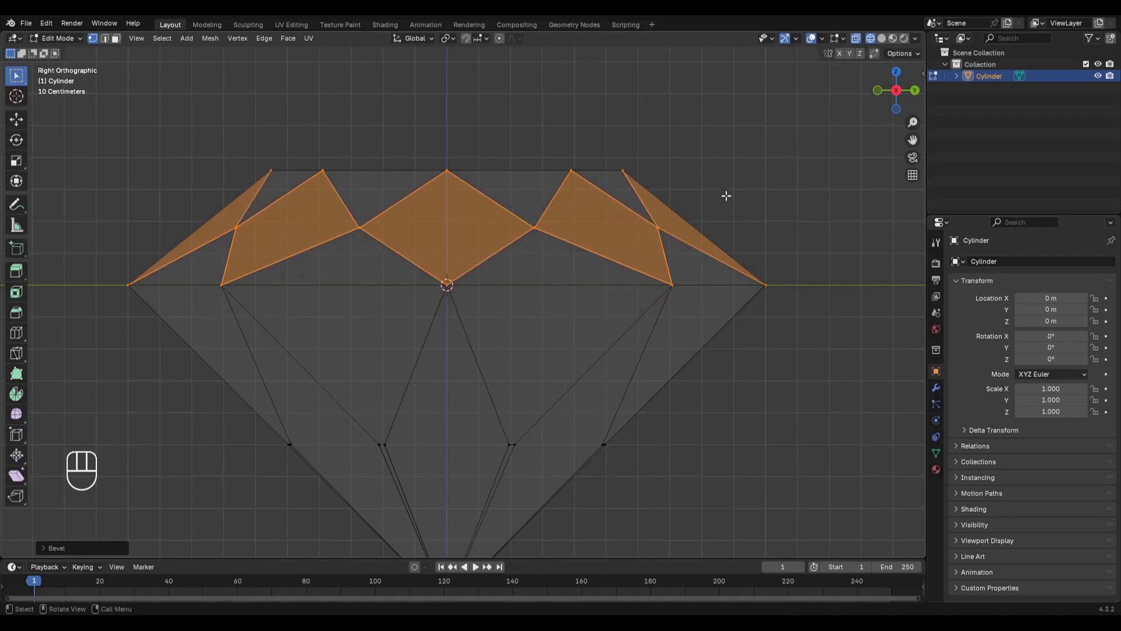
Scale the middle ring of vertices on the upper band outward by about 1.16
{"action": "left_click_drag", "start_coordinate": [731, 206], "coordinate": [131, 244]}
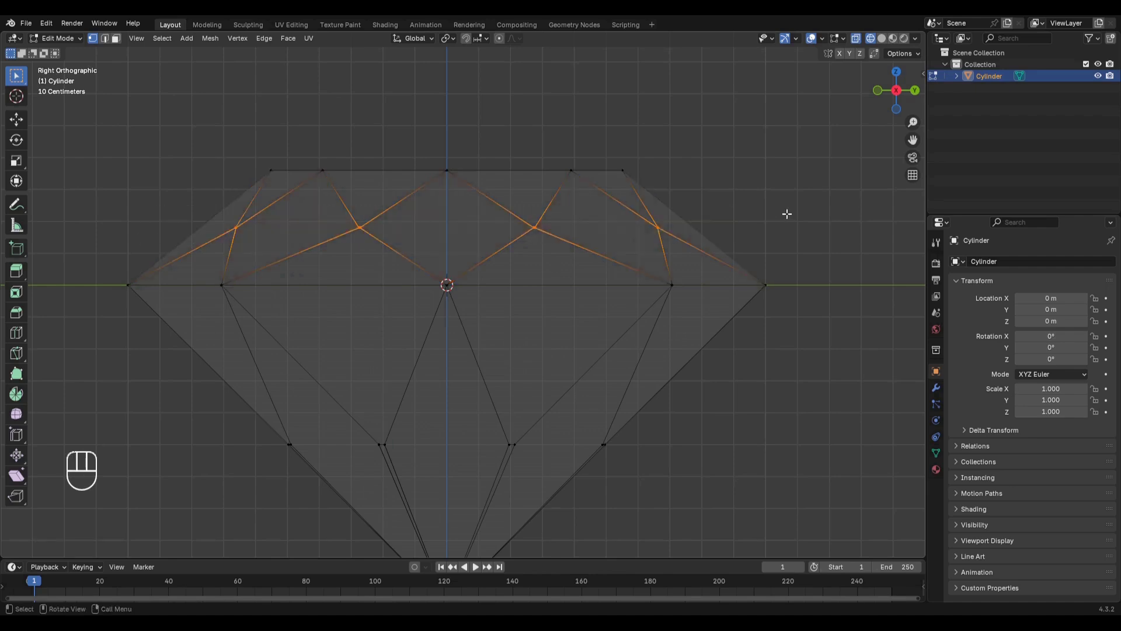
{"action": "key", "text": "s"}
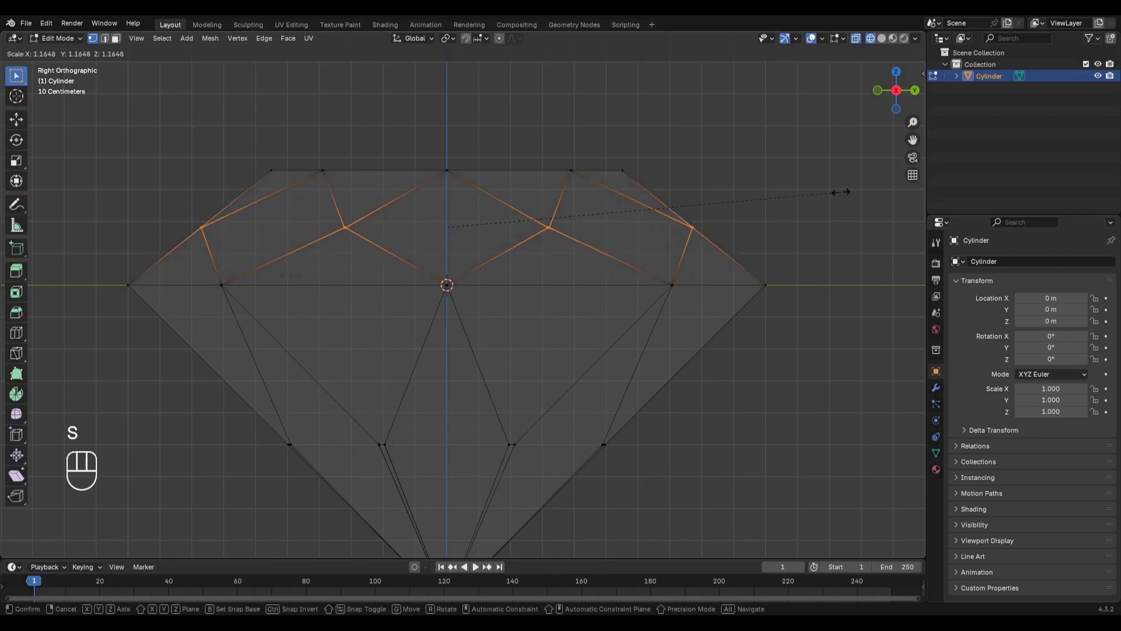
{"action": "left_click", "coordinate": [844, 192]}
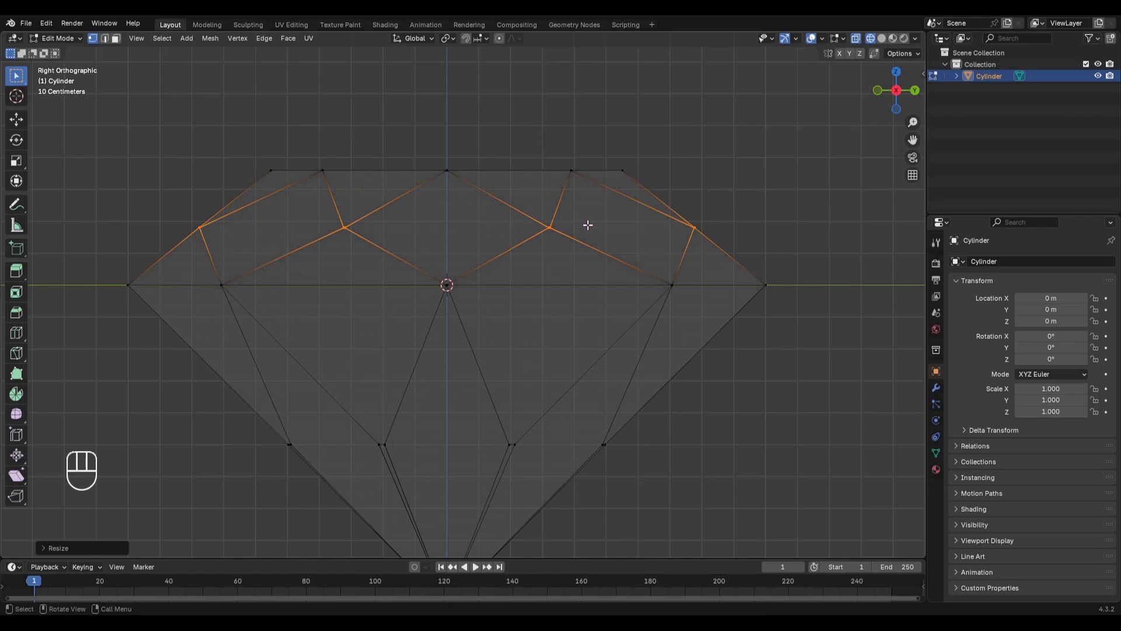
Merge all of the gem's vertices by distance with a merge distance of 0.2 m
{"action": "key", "text": "a"}
{"action": "key", "text": "m"}
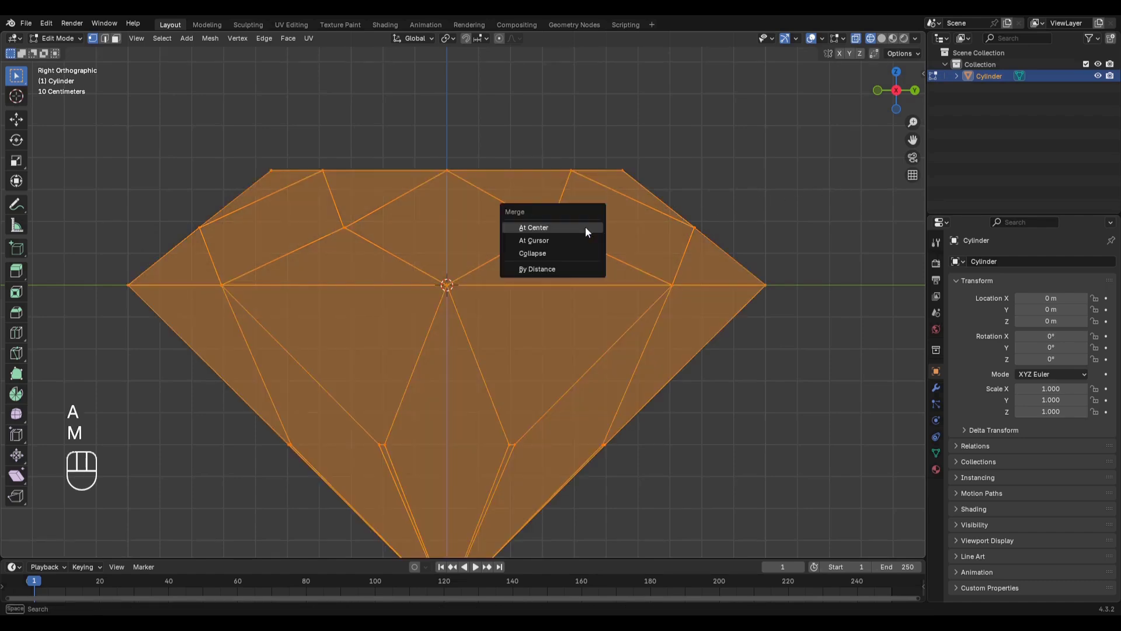
{"action": "left_click", "coordinate": [563, 268]}
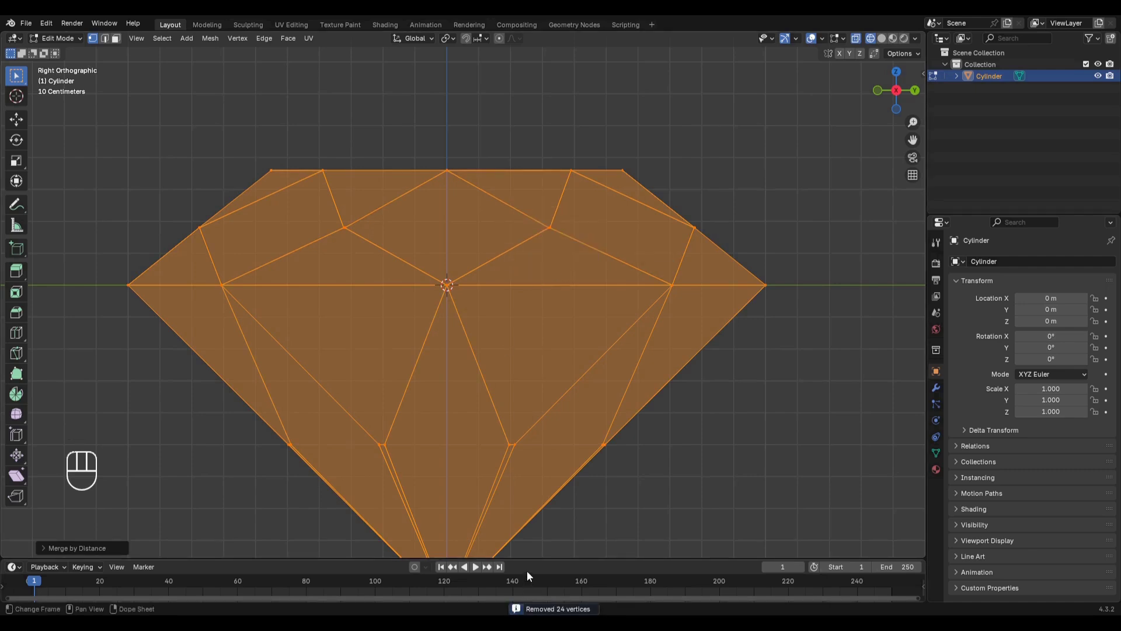
{"action": "left_click", "coordinate": [45, 548]}
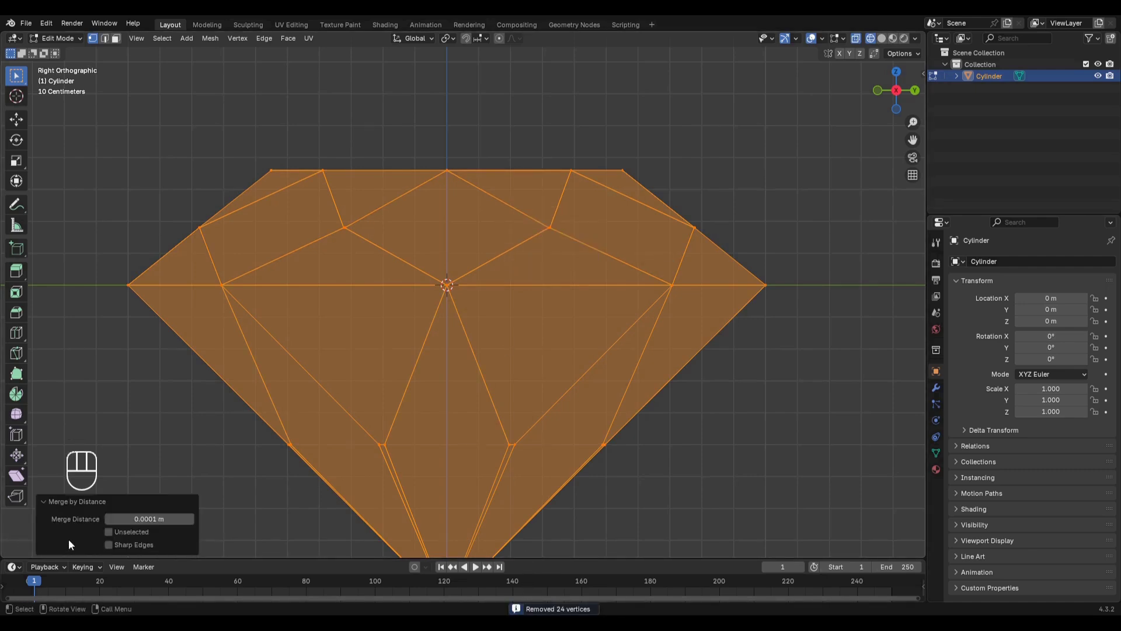
{"action": "left_click", "coordinate": [147, 517]}
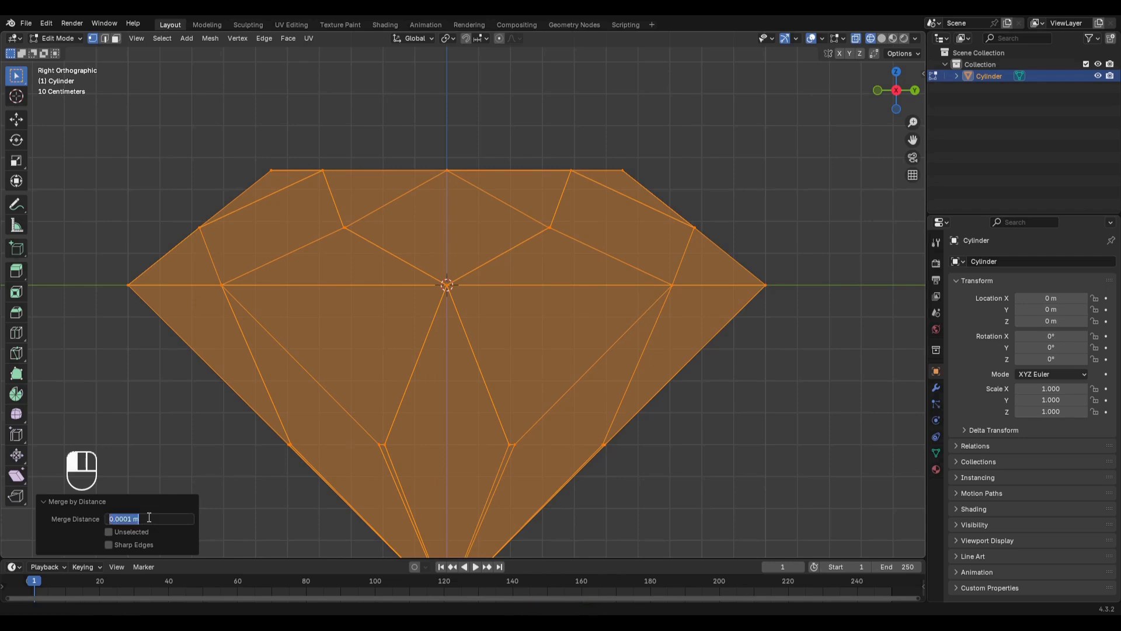
{"action": "type", "text": "0.2"}
{"action": "key", "text": "Return"}
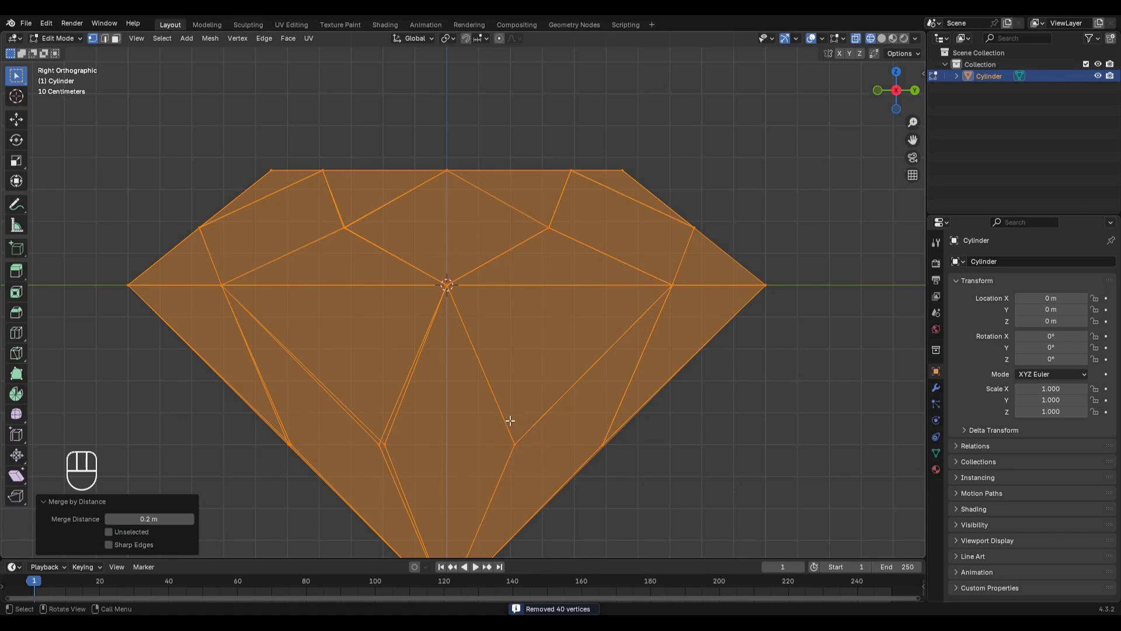
{"action": "left_click", "coordinate": [61, 501]}
{"action": "key", "text": "Tab"}
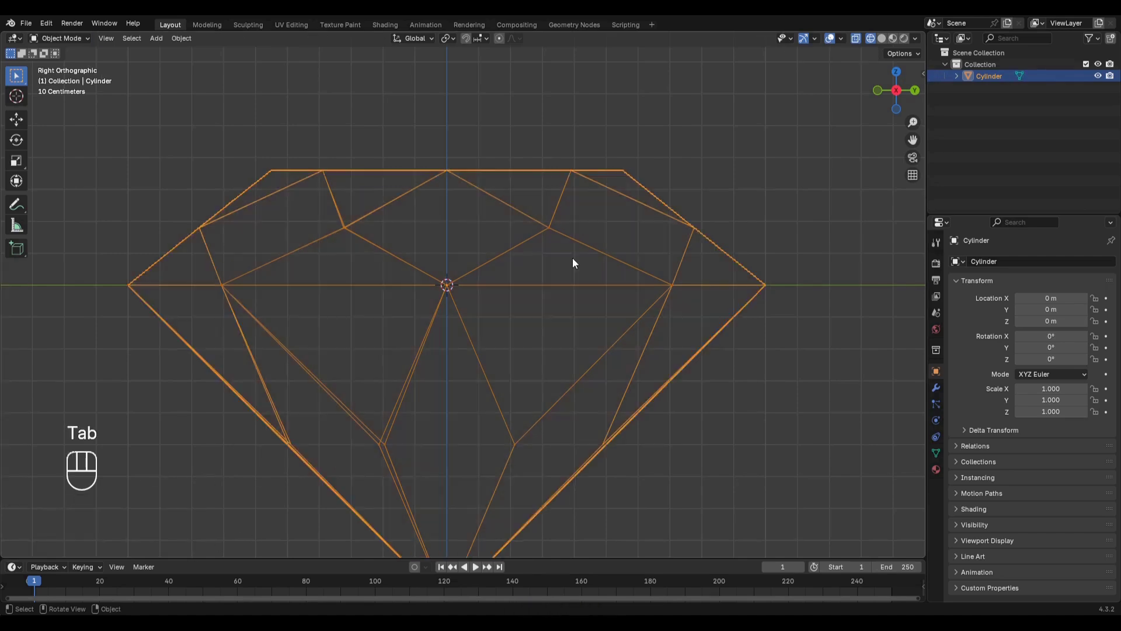
Bevel the ring of edges around the gem's widest part into a narrow flat band
{"action": "middle_click_drag", "start_coordinate": [520, 230], "coordinate": [496, 274]}
{"action": "key", "text": "shift+z"}
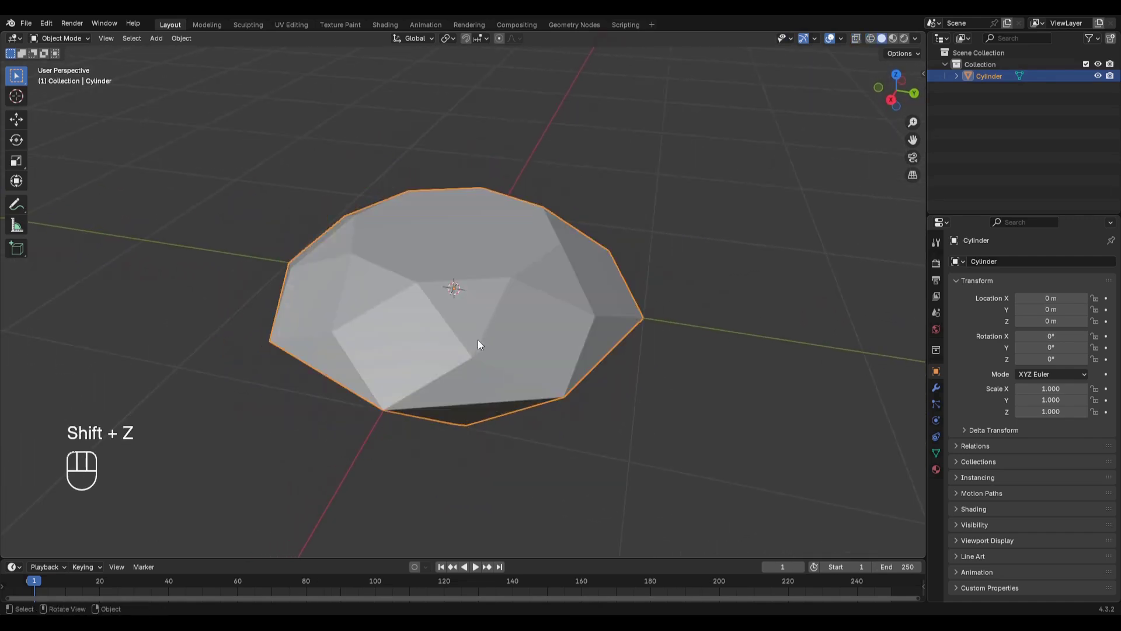
{"action": "mouse_move", "coordinate": [478, 339]}
{"action": "middle_mouse_down", "text": "shift"}
{"action": "mouse_move", "coordinate": [496, 292]}
{"action": "mouse_move", "coordinate": [472, 311]}
{"action": "mouse_move", "coordinate": [514, 267]}
{"action": "middle_mouse_up", "text": "shift"}
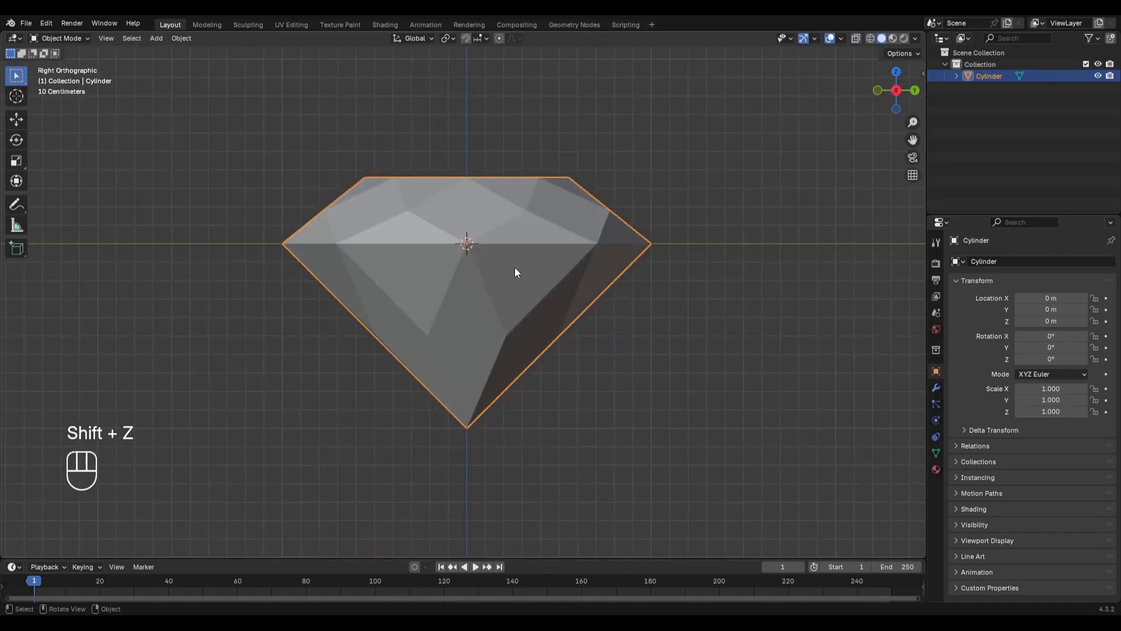
{"action": "scroll", "coordinate": [515, 260], "scroll_direction": "up", "scroll_amount": 2}
{"action": "key", "text": "Tab"}
{"action": "key", "text": "2"}
{"action": "key", "text": "shift+z"}
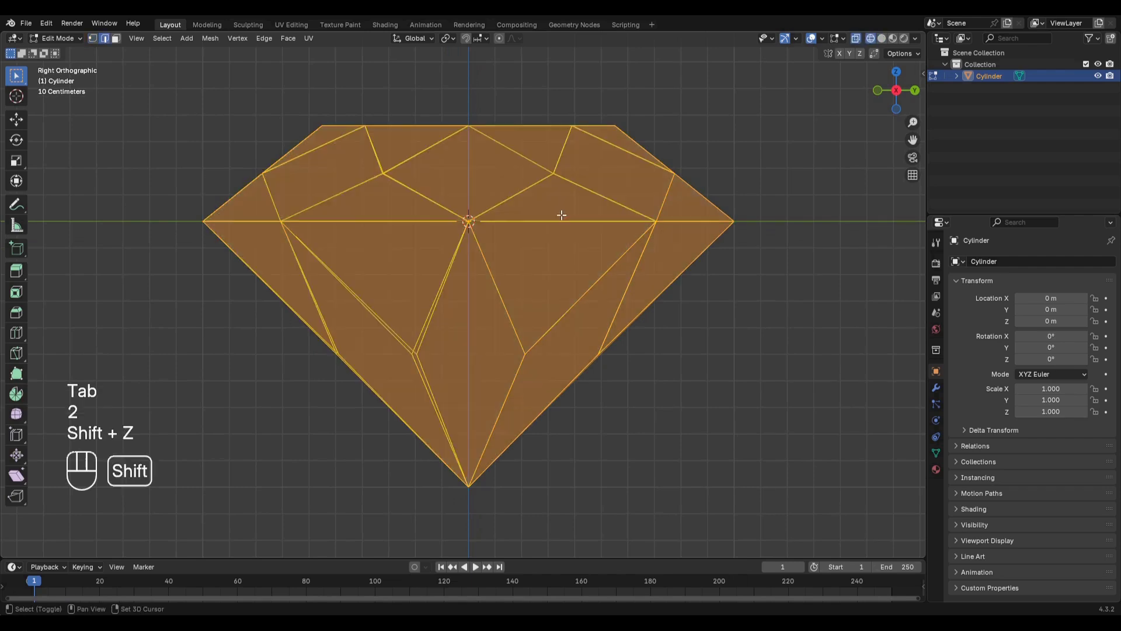
{"action": "left_click_drag", "start_coordinate": [751, 212], "coordinate": [165, 232]}
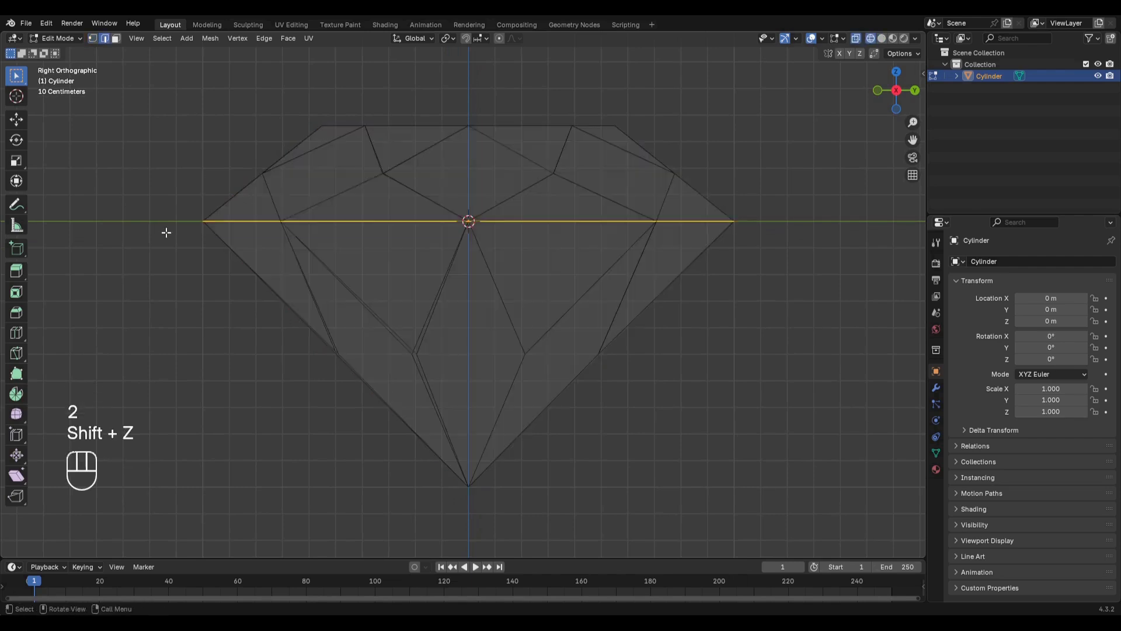
{"action": "key", "text": "ctrl+b"}
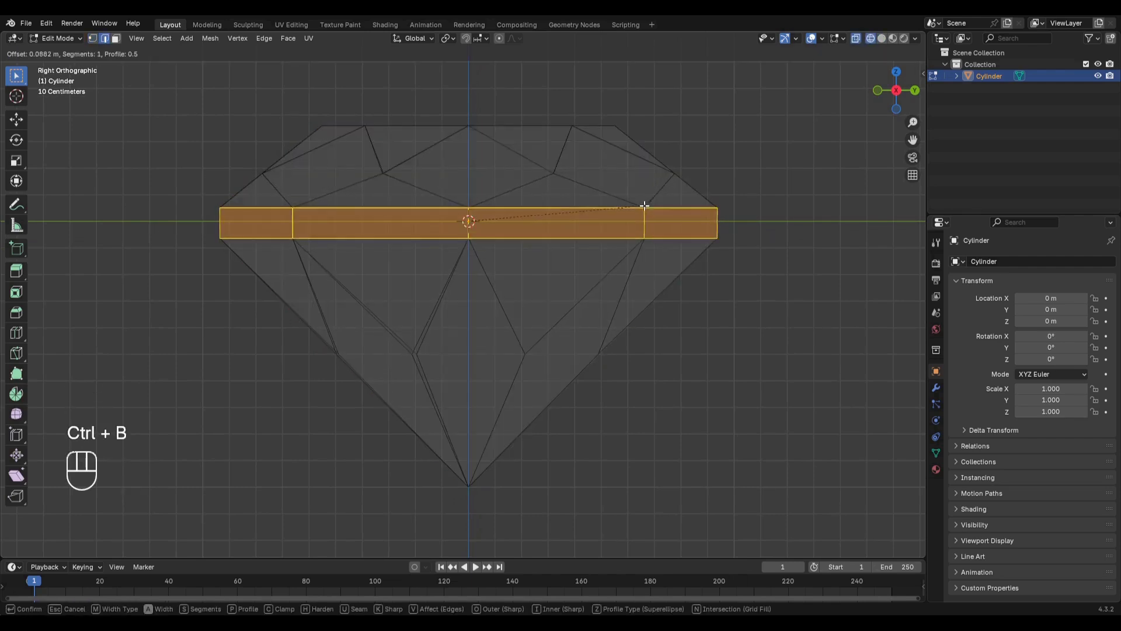
{"action": "left_click", "coordinate": [634, 212]}
{"action": "middle_click_drag", "start_coordinate": [588, 181], "coordinate": [548, 218]}
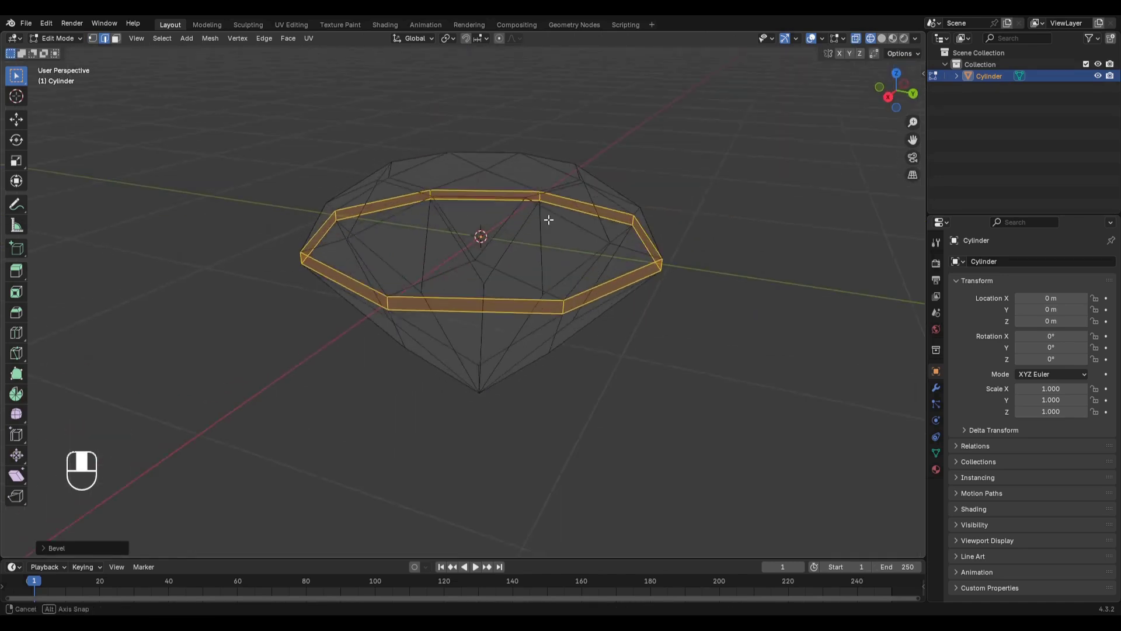
{"action": "key", "text": "shift+z"}
{"action": "key", "text": "Tab"}
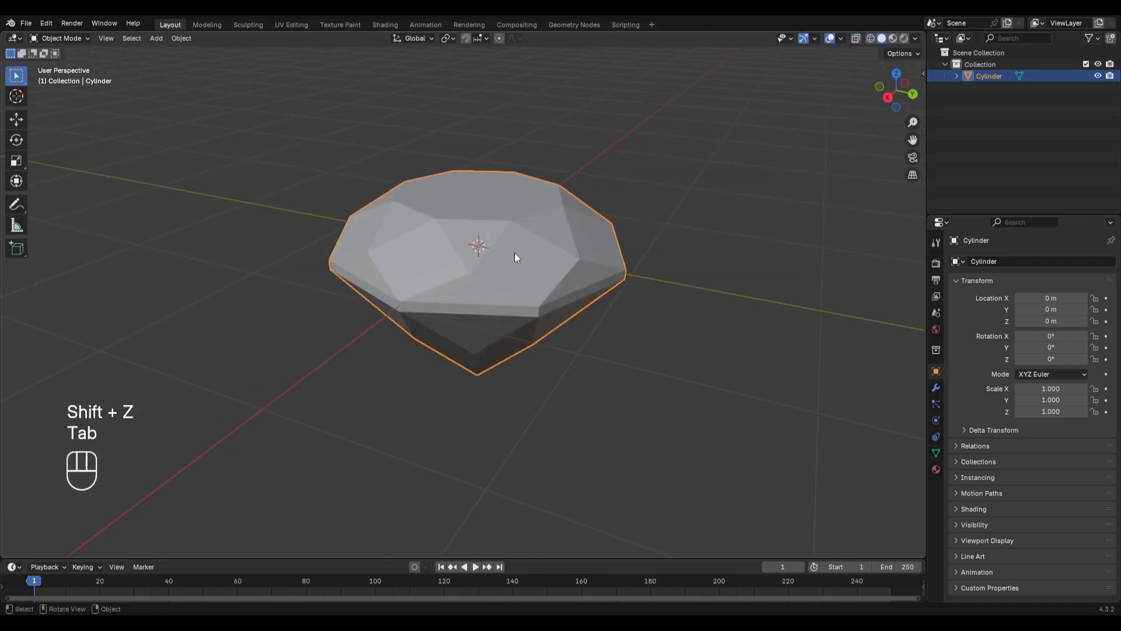
Add a Bevel modifier to the gem
{"action": "middle_click_drag", "start_coordinate": [515, 253], "coordinate": [499, 256]}
{"action": "scroll", "coordinate": [499, 256], "scroll_direction": "up", "scroll_amount": 1}
{"action": "left_click", "coordinate": [936, 388]}
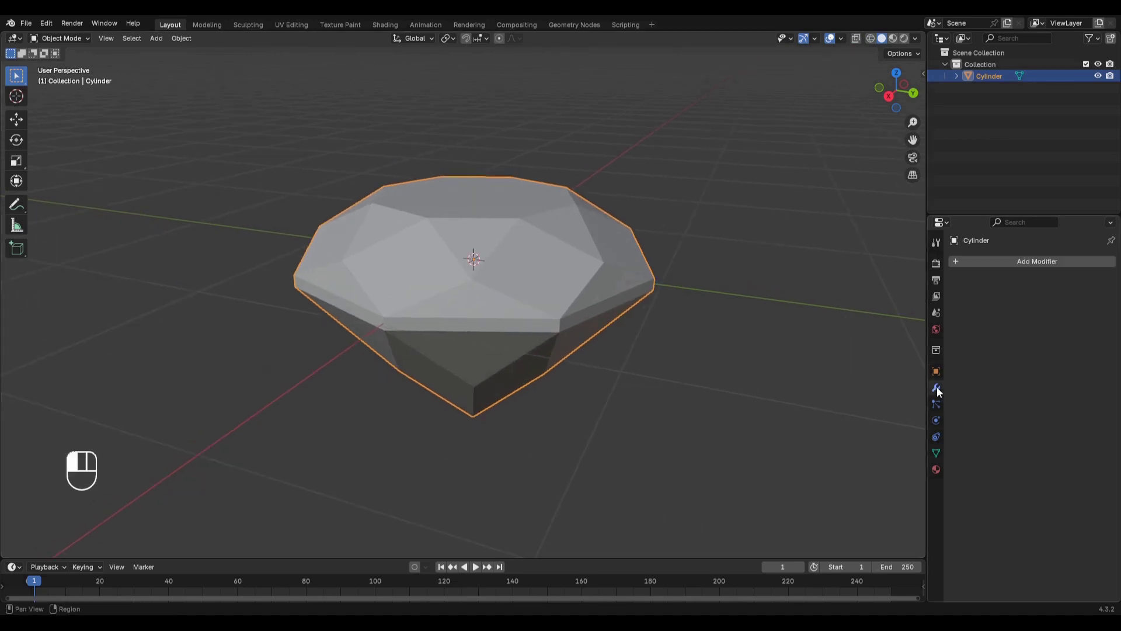
{"action": "left_click", "coordinate": [1003, 261]}
{"action": "left_click", "coordinate": [995, 260]}
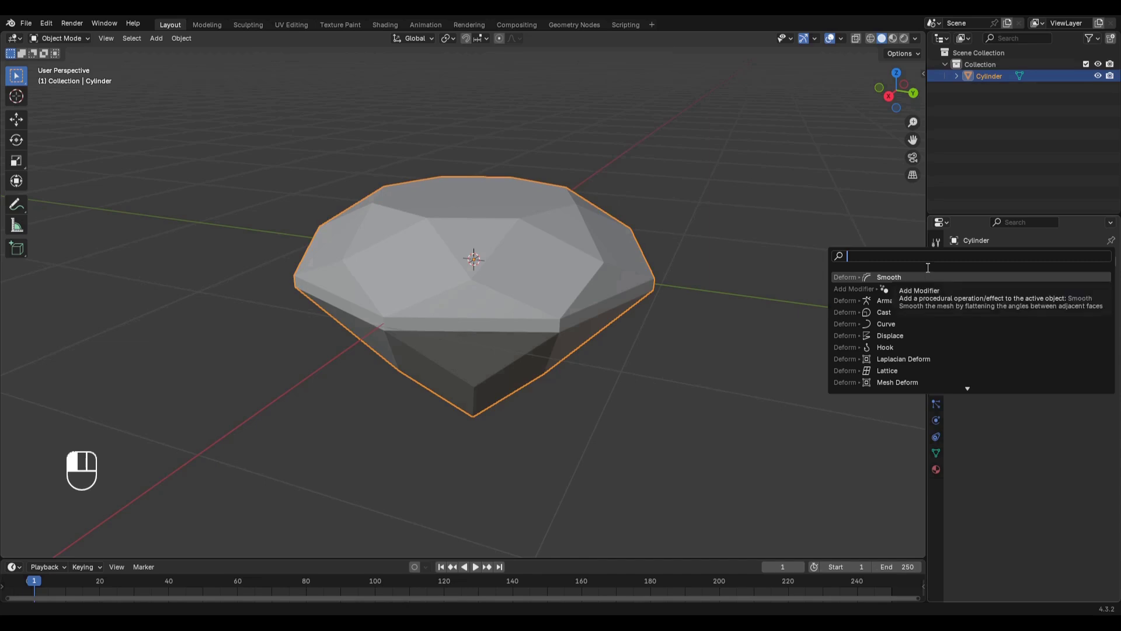
{"action": "type", "text": "beve"}
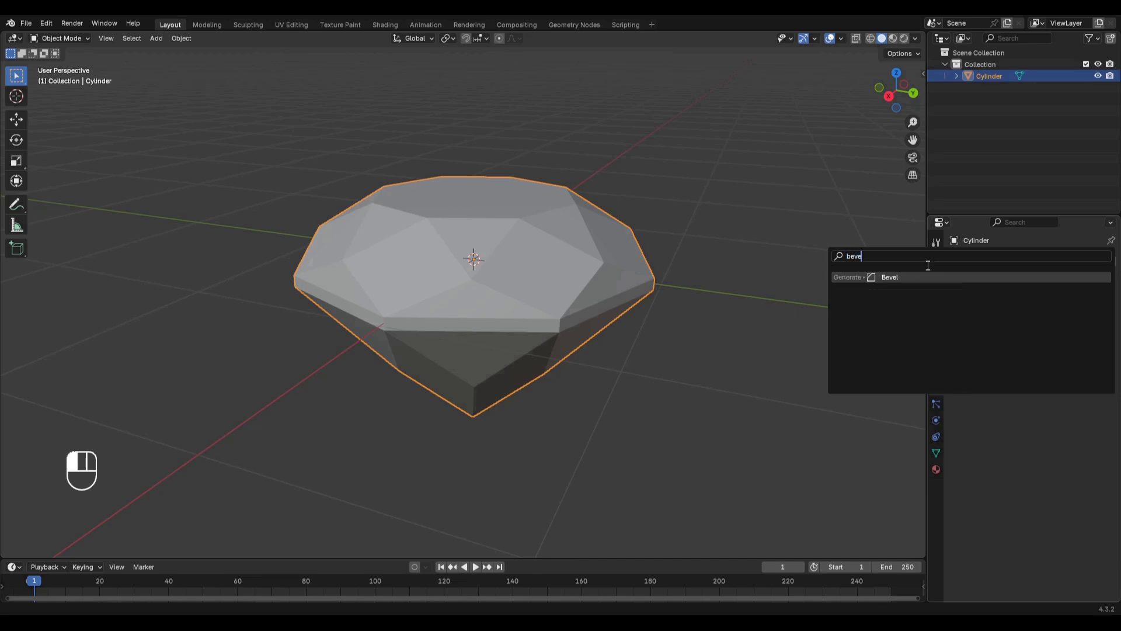
{"action": "key", "text": "Return"}
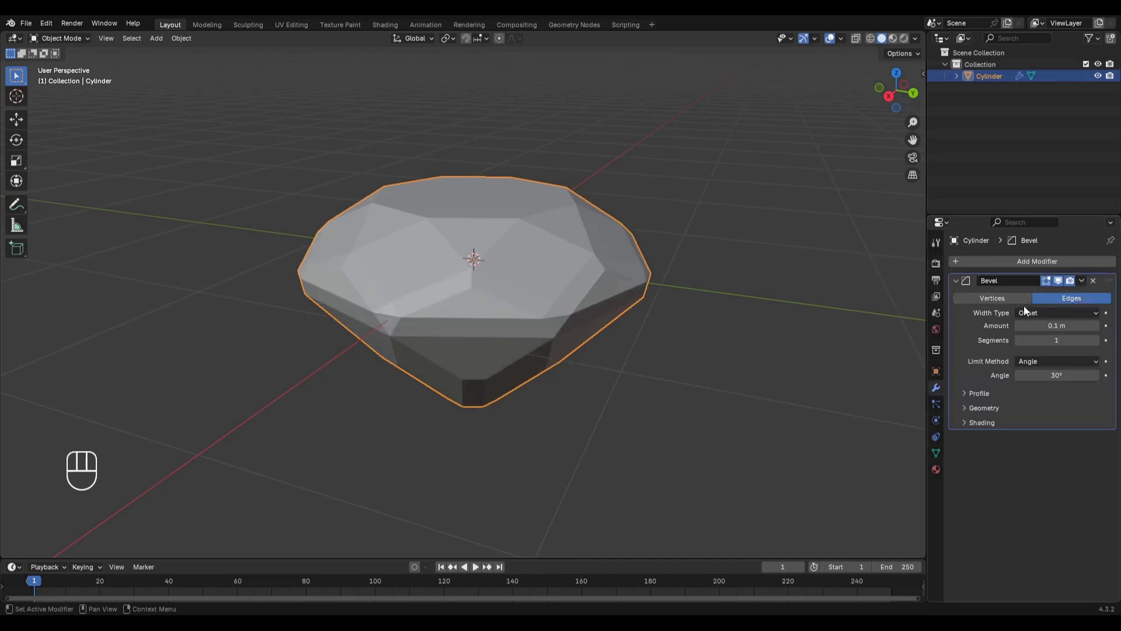
Set the Bevel modifier to 3 segments, limit method None and an amount of 0.003 m
{"action": "left_click", "coordinate": [1097, 340]}
{"action": "left_click", "coordinate": [1096, 340]}
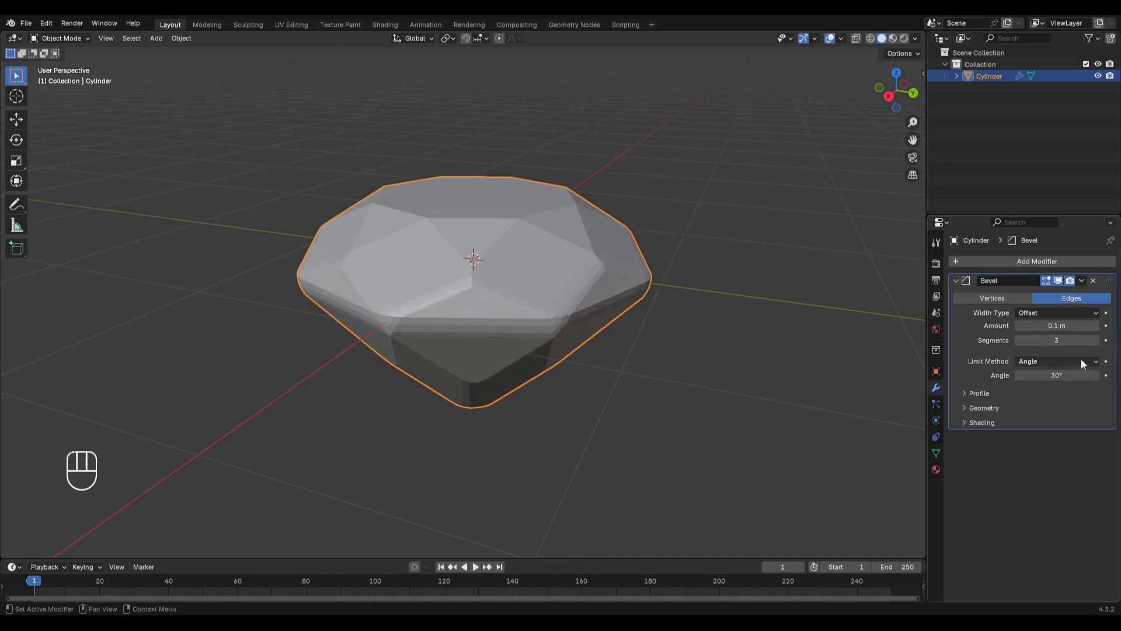
{"action": "left_click", "coordinate": [1081, 362]}
{"action": "left_click", "coordinate": [1049, 374]}
{"action": "scroll", "coordinate": [543, 302], "scroll_direction": "up", "scroll_amount": 3}
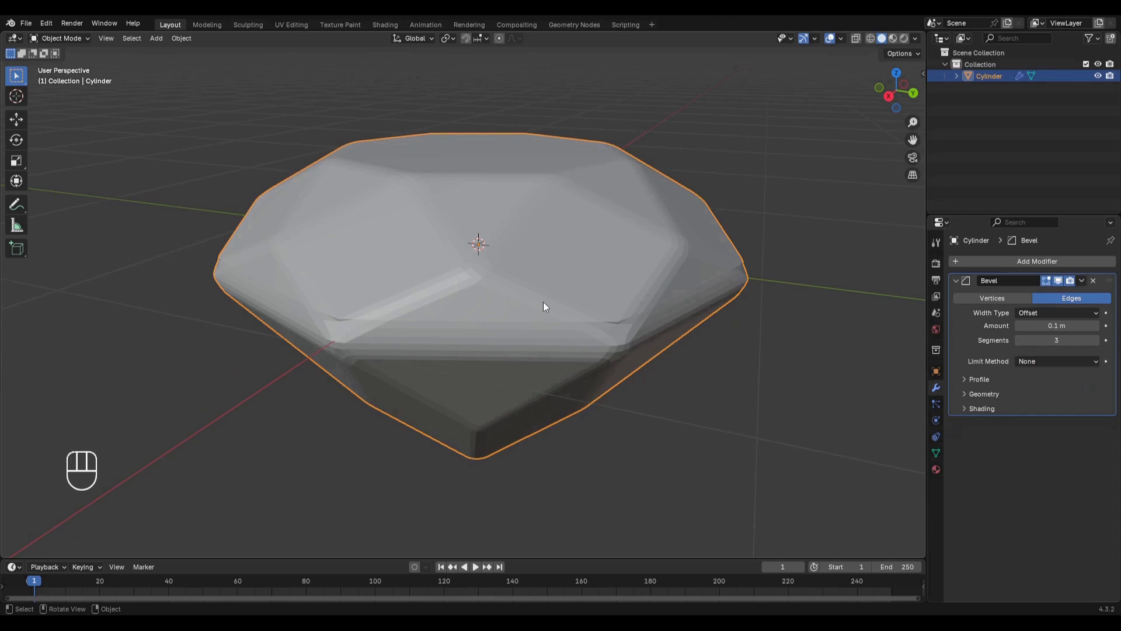
{"action": "scroll", "coordinate": [543, 301], "scroll_direction": "up", "scroll_amount": 1}
{"action": "middle_click_drag", "start_coordinate": [366, 307], "coordinate": [373, 304]}
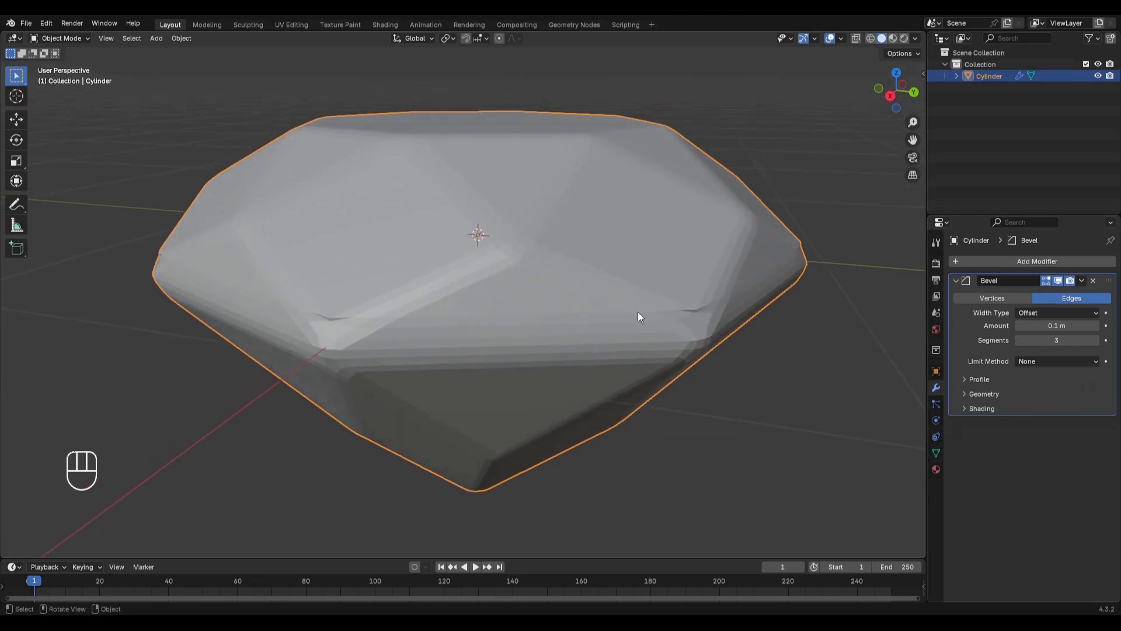
{"action": "double_click", "coordinate": [1048, 325]}
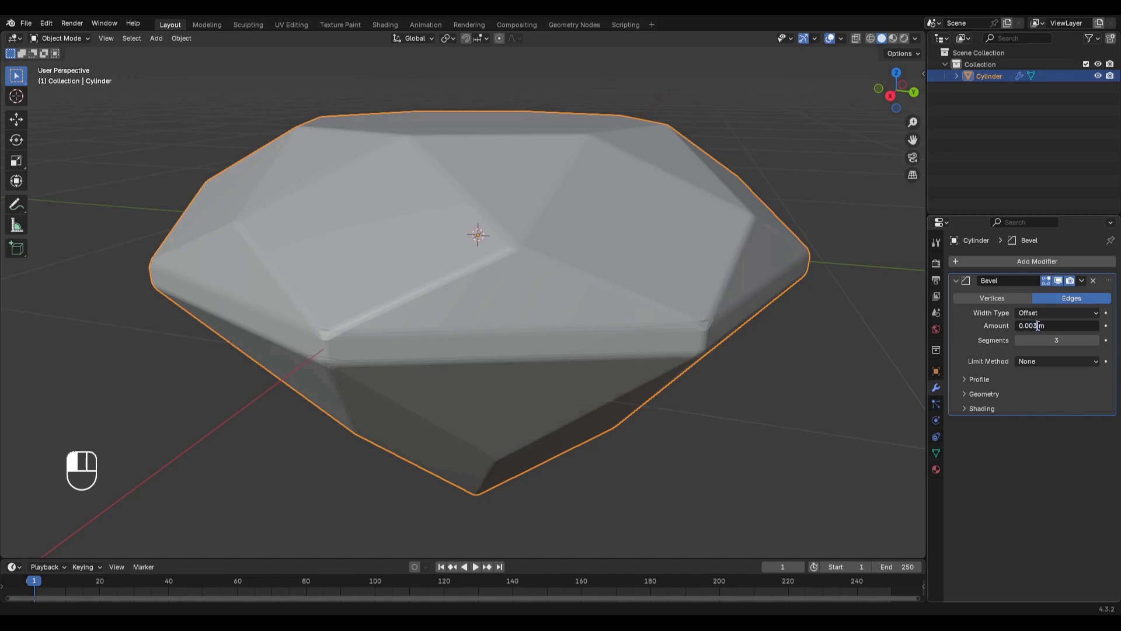
{"action": "key", "text": "Return"}
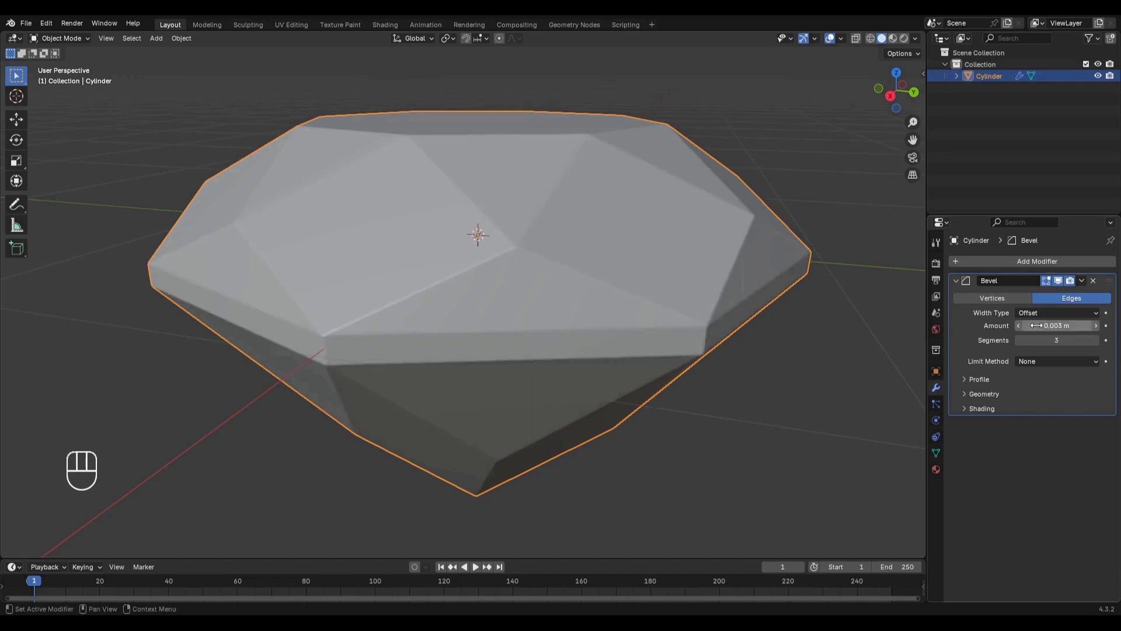
Apply Shade Auto Smooth to the gem and set its smoothing angle to 15°
{"action": "right_click", "coordinate": [545, 246]}
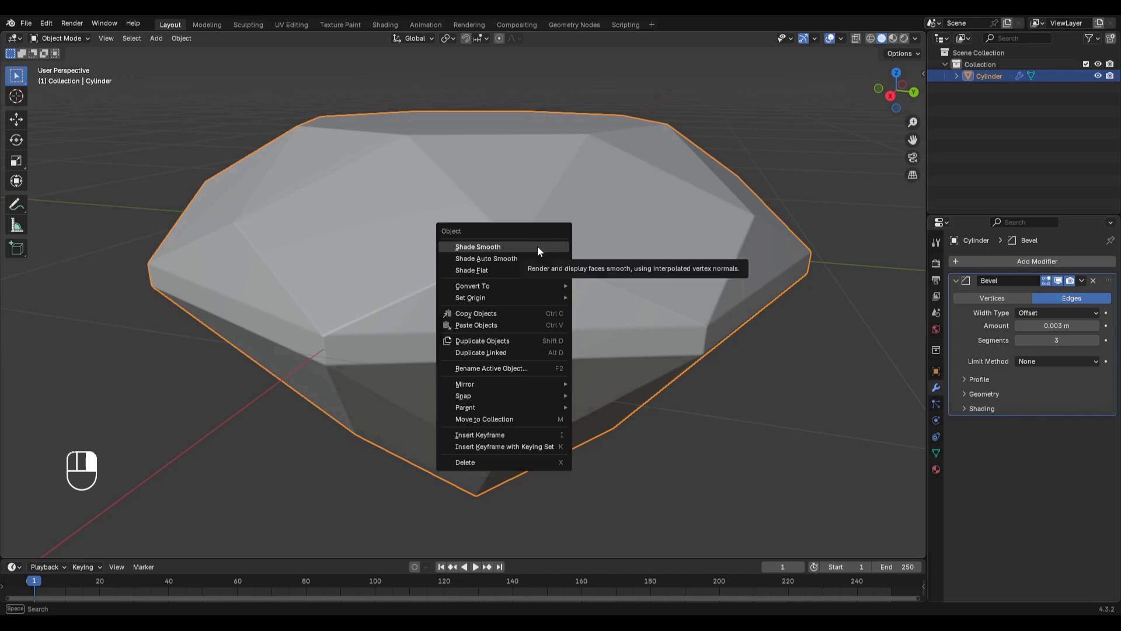
{"action": "left_click", "coordinate": [535, 257]}
{"action": "key", "text": "ctrl+alt+n"}
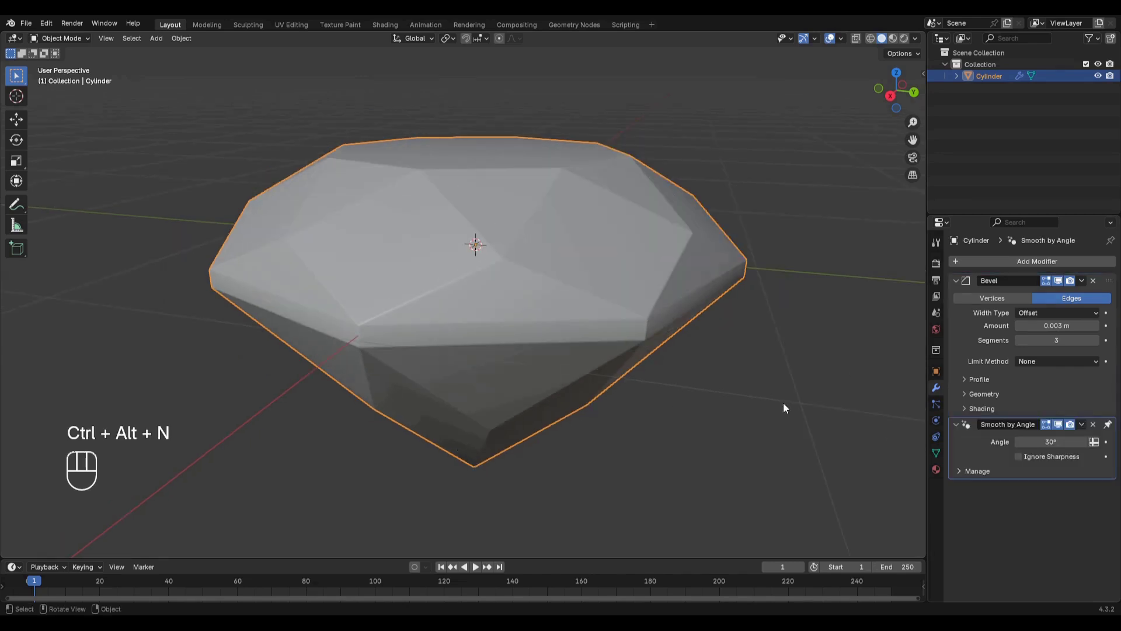
{"action": "left_click", "coordinate": [1041, 442]}
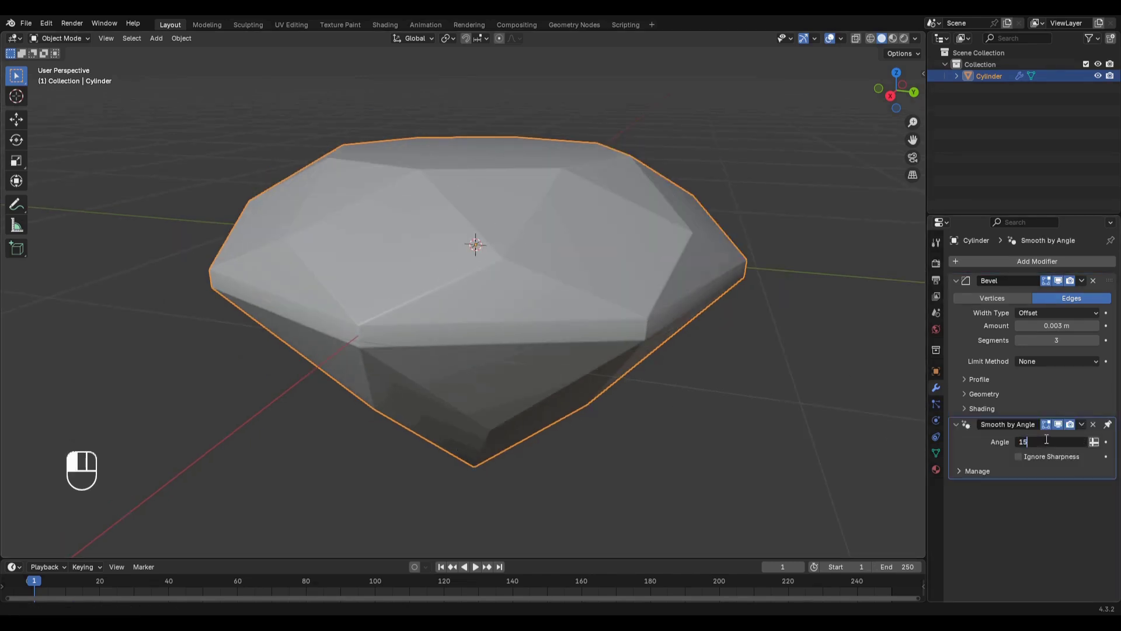
{"action": "key", "text": "Return"}
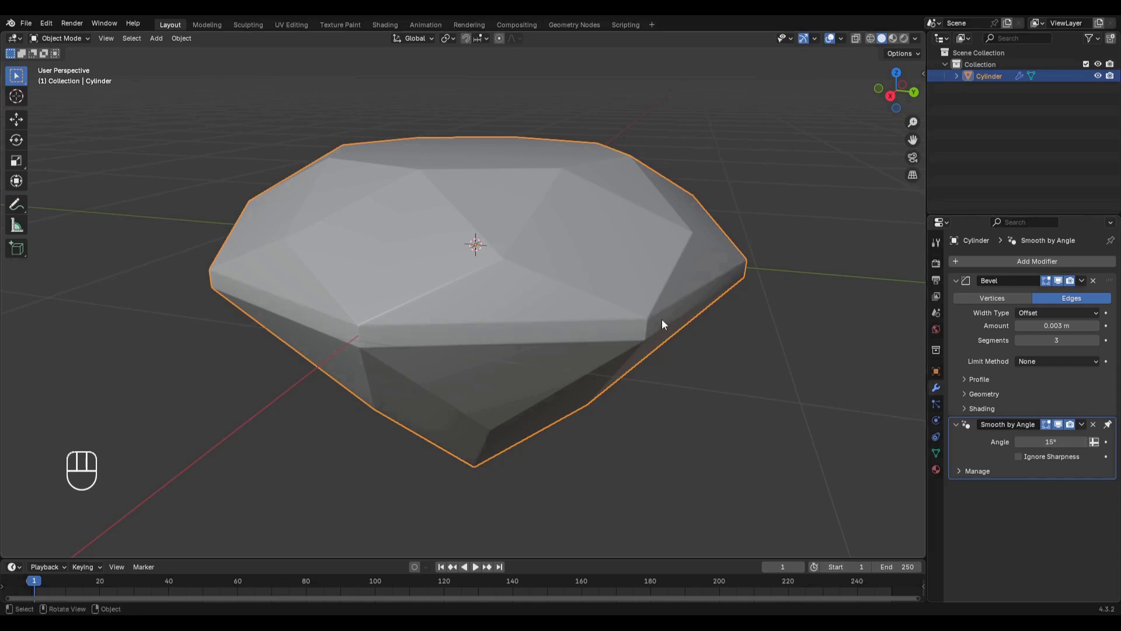
Switch to the Geometry Nodes workspace and close its spreadsheet area so the 3D view fills the width
{"action": "key", "text": "ctrl+alt"}
{"action": "key", "text": "ctrl+alt+n"}
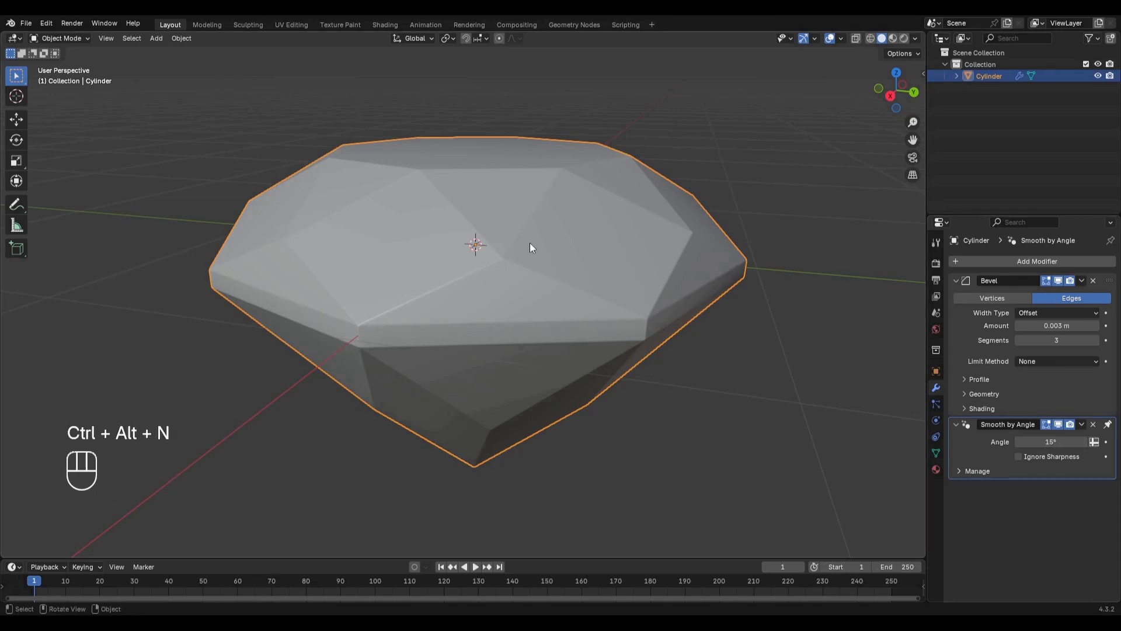
{"action": "left_click", "coordinate": [576, 25]}
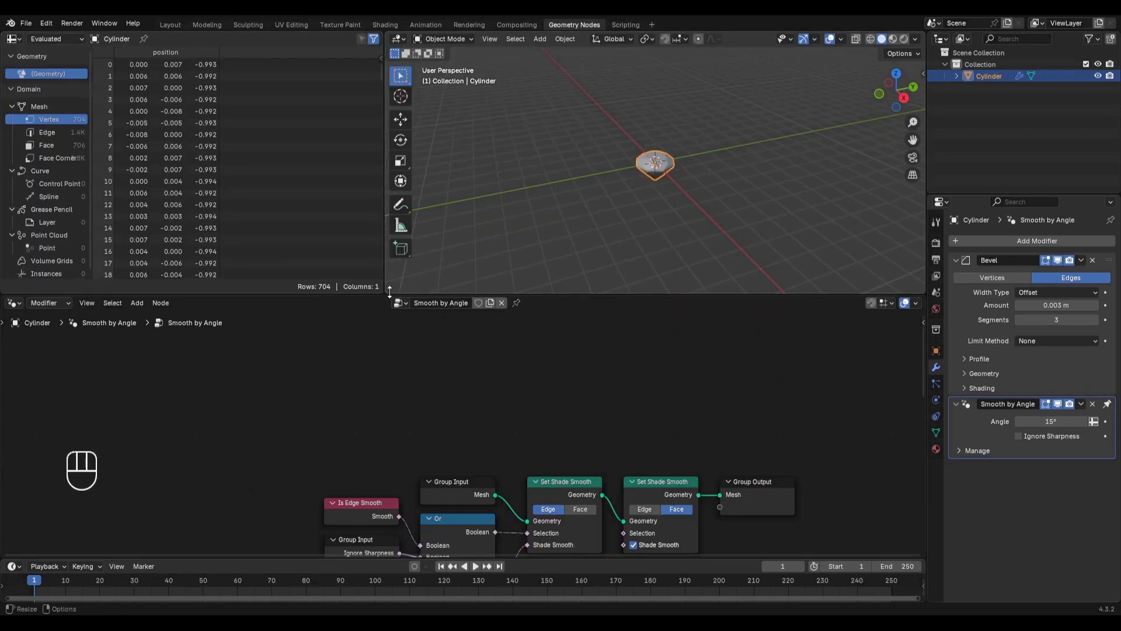
{"action": "left_click_drag", "start_coordinate": [384, 292], "coordinate": [367, 293]}
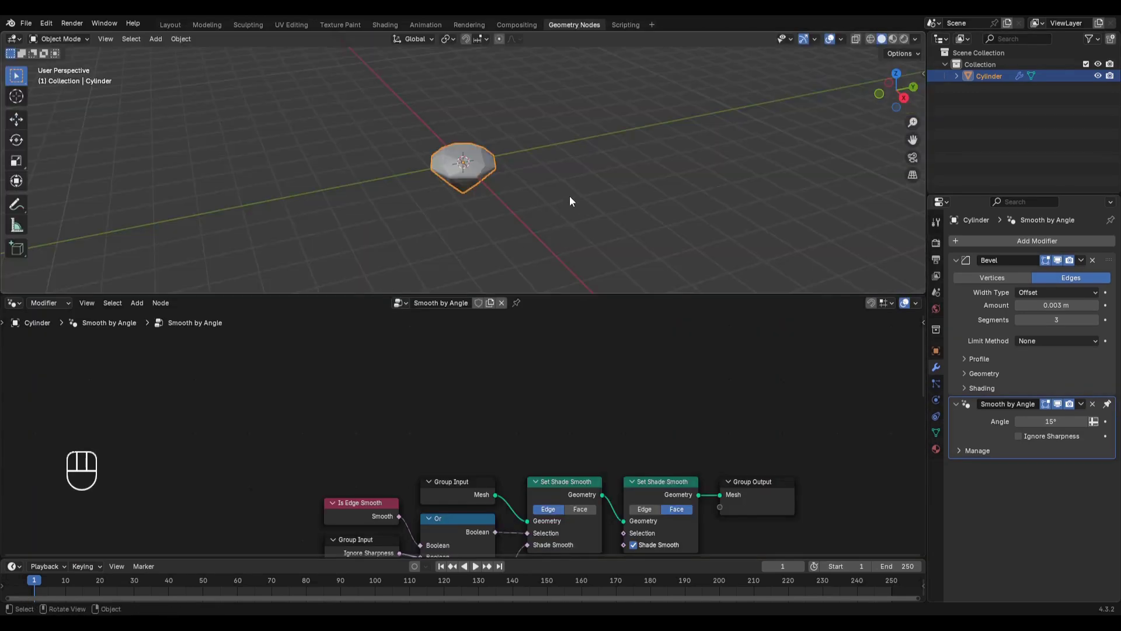
Rename the Cylinder object to Diamond
{"action": "double_click", "coordinate": [990, 77]}
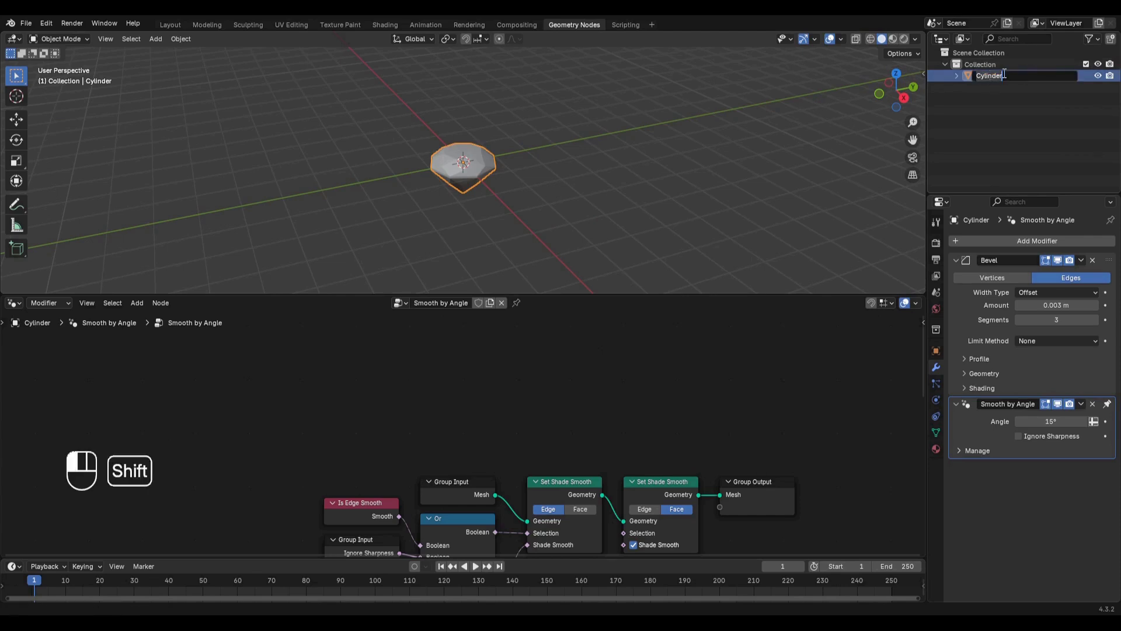
{"action": "type", "text": "D"}
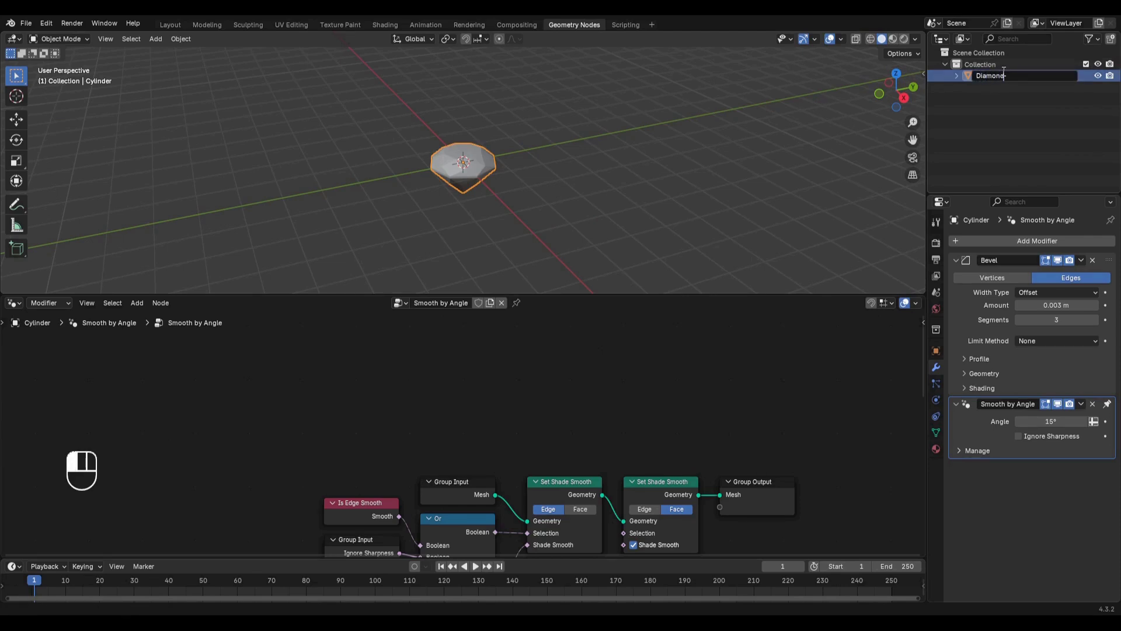
{"action": "type", "text": "iamond"}
{"action": "key", "text": "Return"}
Add a plane mesh to the scene and rename it Geonodes
{"action": "key", "text": "shift+a"}
{"action": "mouse_move", "coordinate": [597, 149]}
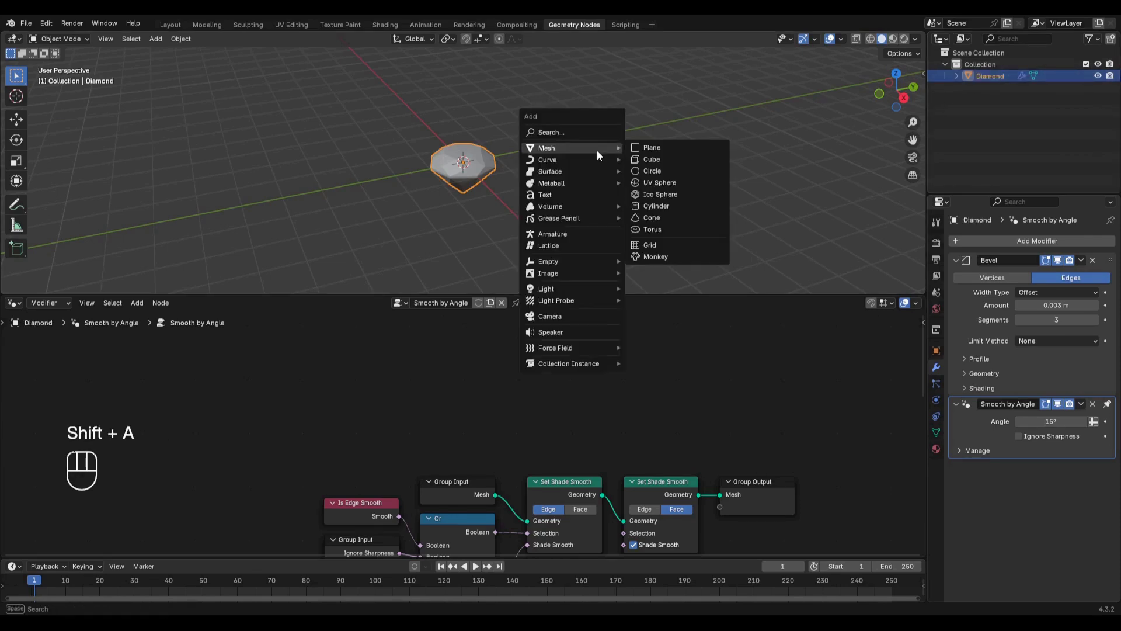
{"action": "left_click", "coordinate": [657, 146]}
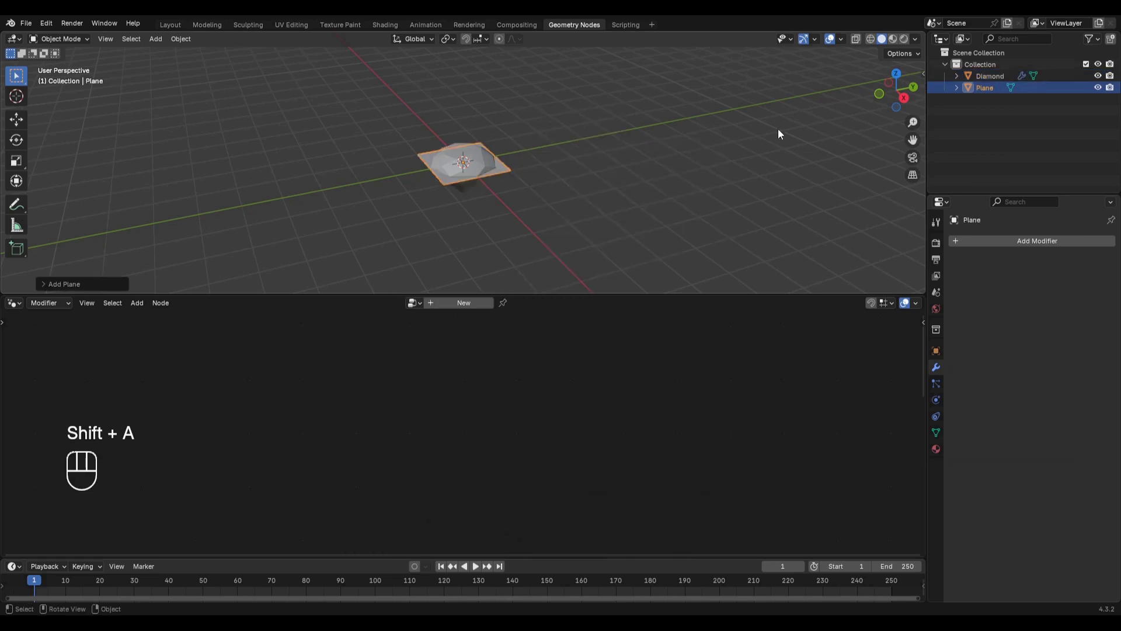
{"action": "double_click", "coordinate": [986, 88]}
{"action": "type", "text": "P"}
{"action": "key", "text": "BackSpace"}
{"action": "type", "text": "G"}
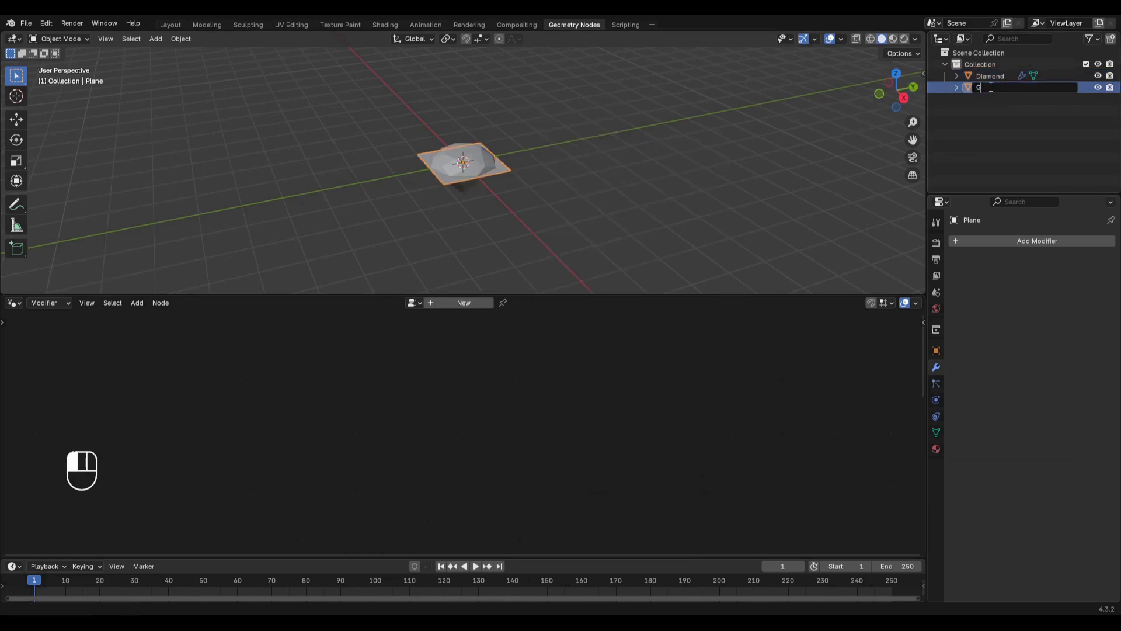
{"action": "type", "text": "eonodes"}
{"action": "key", "text": "Return"}
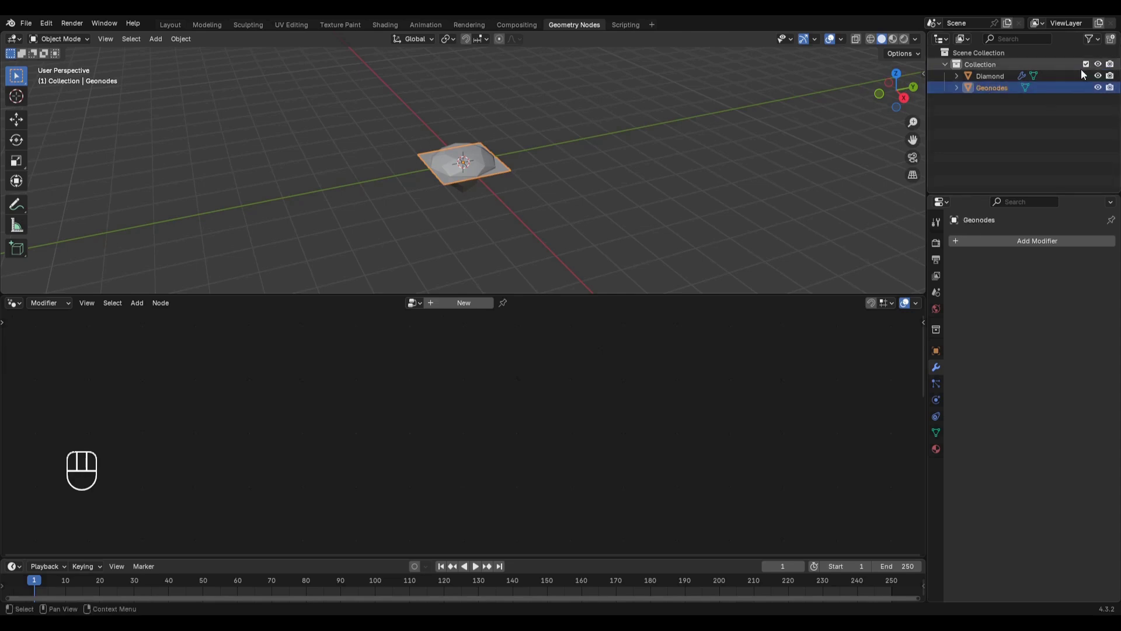
Hide the Diamond object, create a new geometry node tree on the Geonodes plane, and enlarge the node editor area
{"action": "left_click", "coordinate": [1098, 75]}
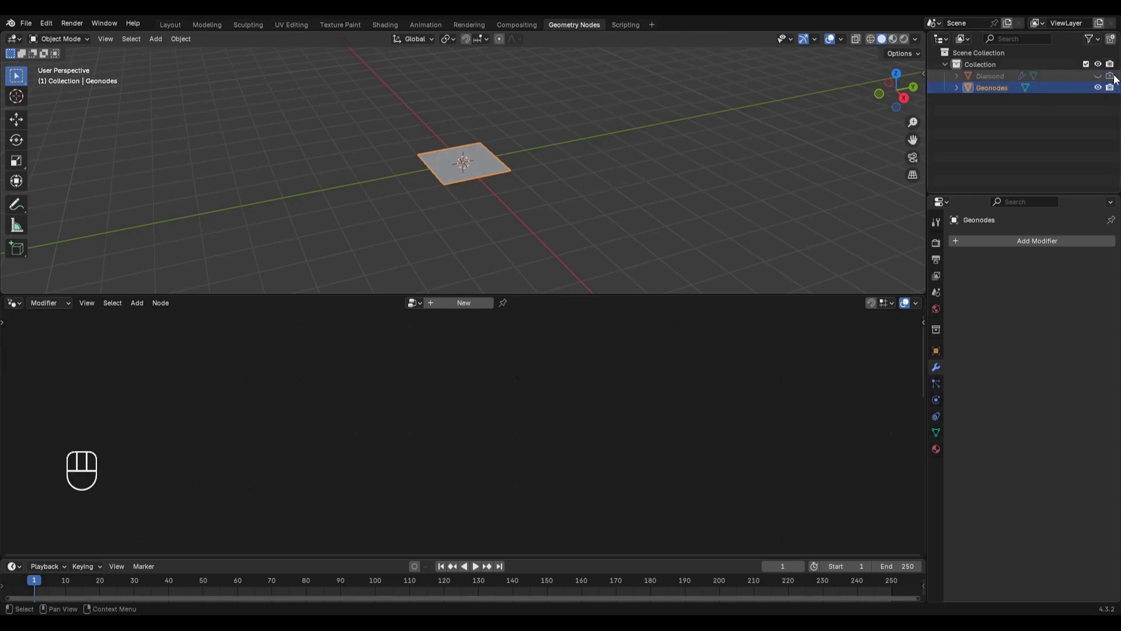
{"action": "left_click", "coordinate": [464, 301]}
{"action": "middle_click_drag", "start_coordinate": [313, 443], "coordinate": [461, 392]}
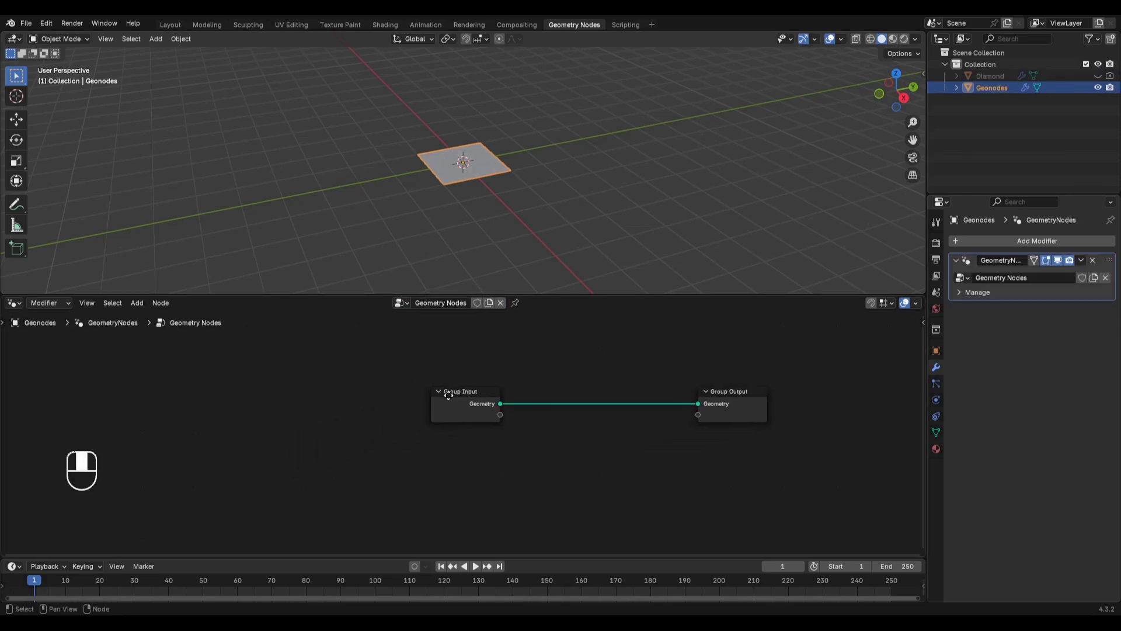
{"action": "left_click_drag", "start_coordinate": [549, 295], "coordinate": [553, 237]}
Replace the Group Input node with a Grid node and connect its Mesh to the Group Output's Geometry
{"action": "left_click", "coordinate": [479, 372]}
{"action": "key", "text": "ctrl+x"}
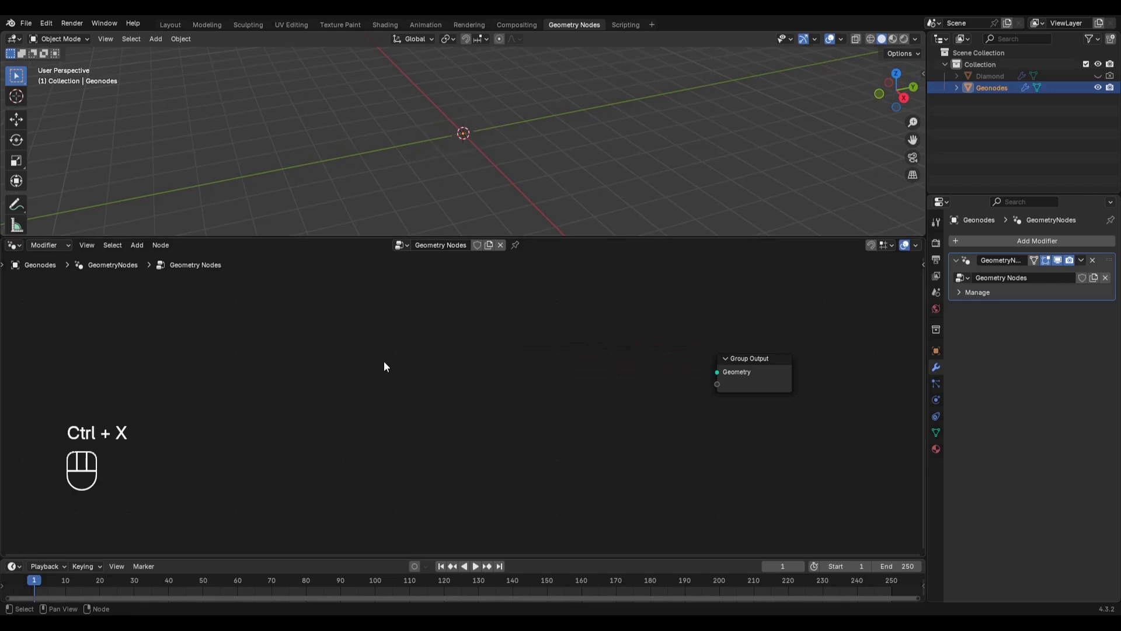
{"action": "scroll", "coordinate": [385, 361], "scroll_direction": "up", "scroll_amount": 2}
{"action": "key", "text": "shift+a"}
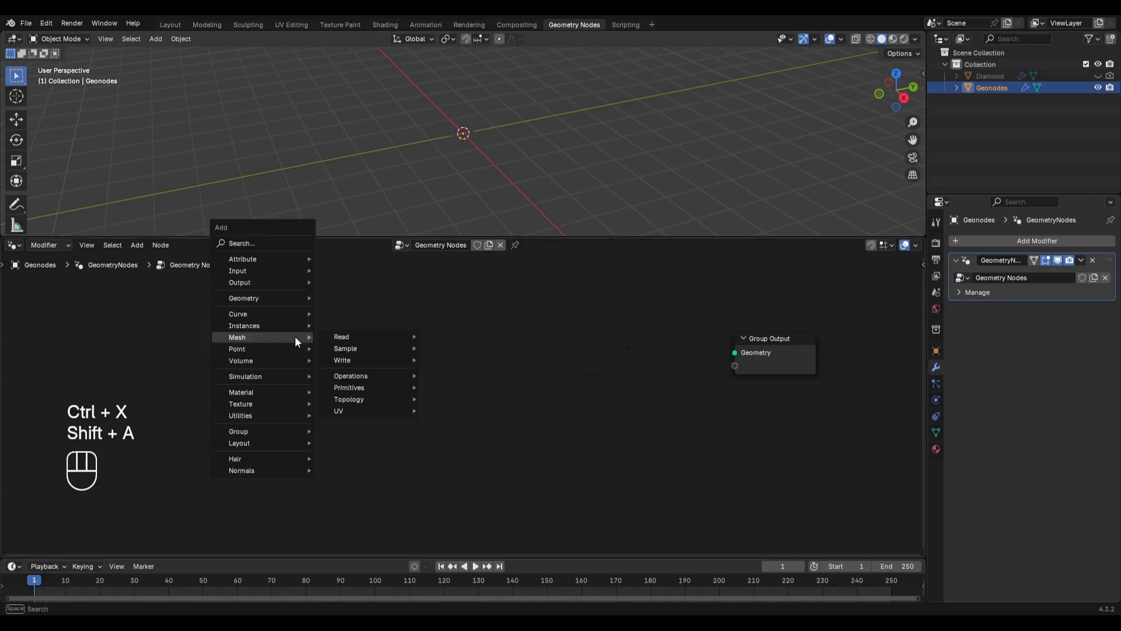
{"action": "type", "text": "gr"}
{"action": "key", "text": "Return"}
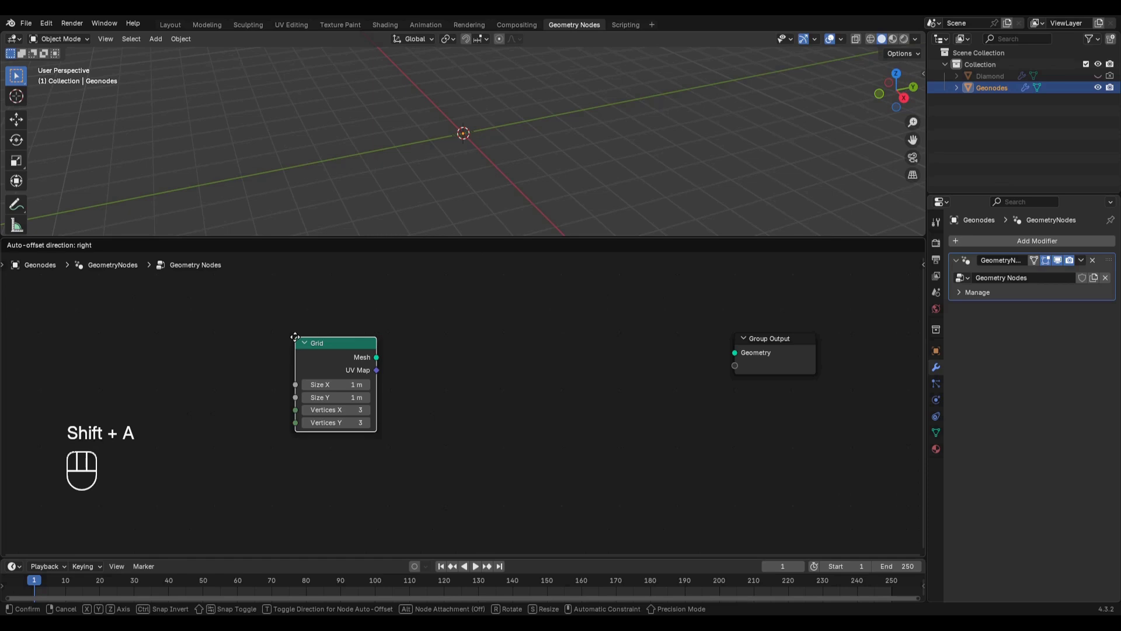
{"action": "left_click", "coordinate": [294, 337]}
{"action": "left_click_drag", "start_coordinate": [375, 356], "coordinate": [739, 358]}
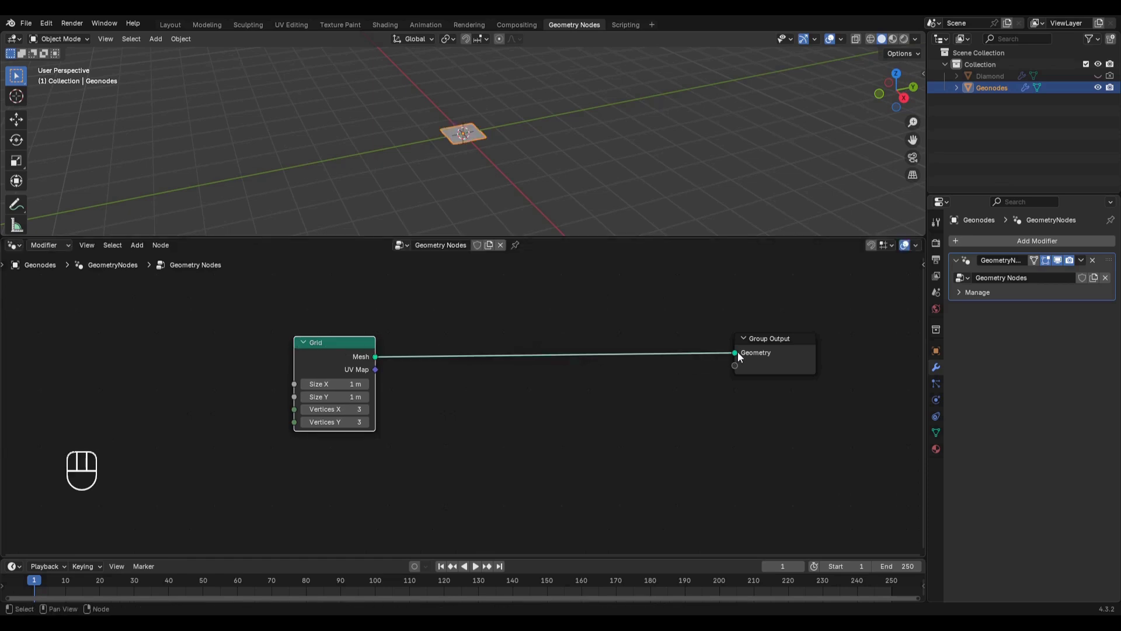
Set the Grid node's size to 8 m in X and 12 m in Y, with 4 X and 6 Y vertices
{"action": "left_click", "coordinate": [353, 383]}
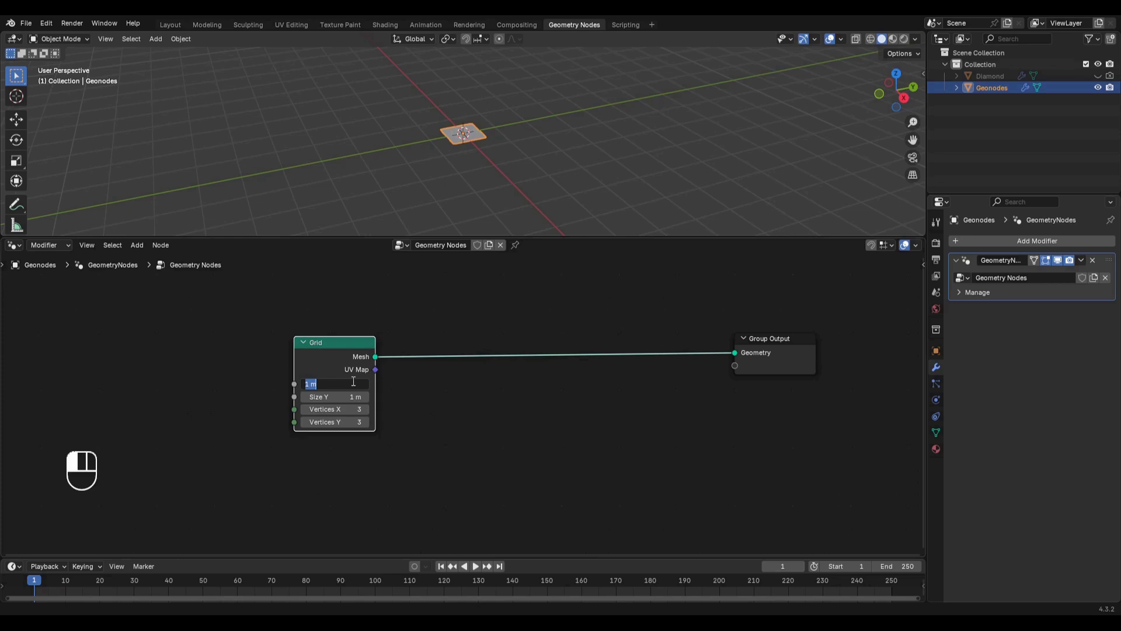
{"action": "key", "text": "Return"}
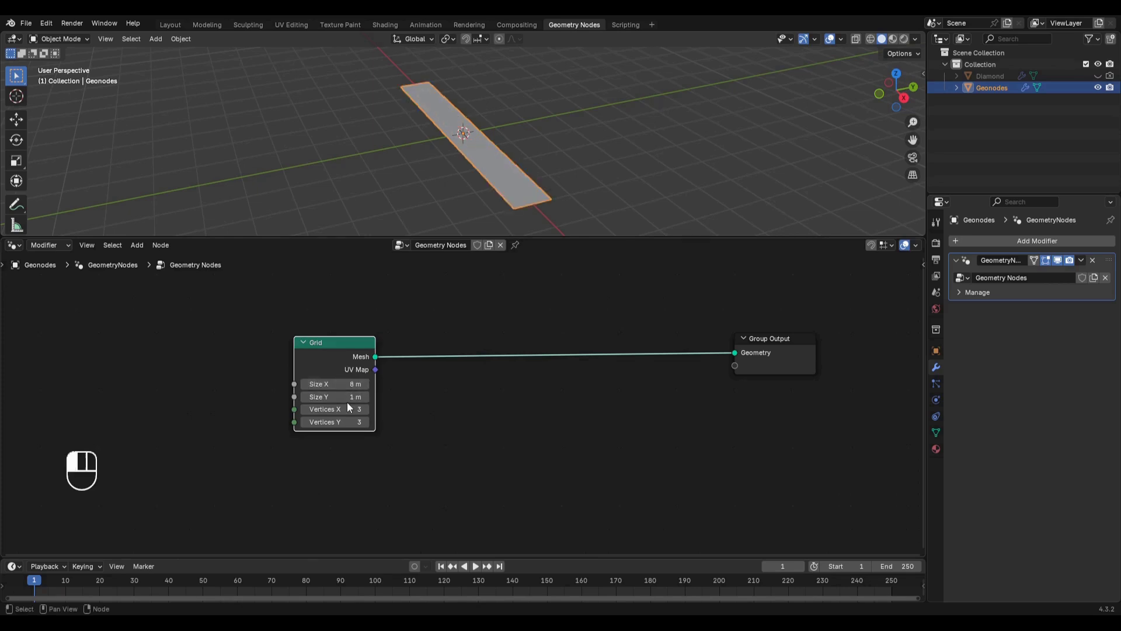
{"action": "double_click", "coordinate": [345, 396]}
{"action": "type", "text": "12"}
{"action": "key", "text": "Return"}
{"action": "double_click", "coordinate": [345, 409]}
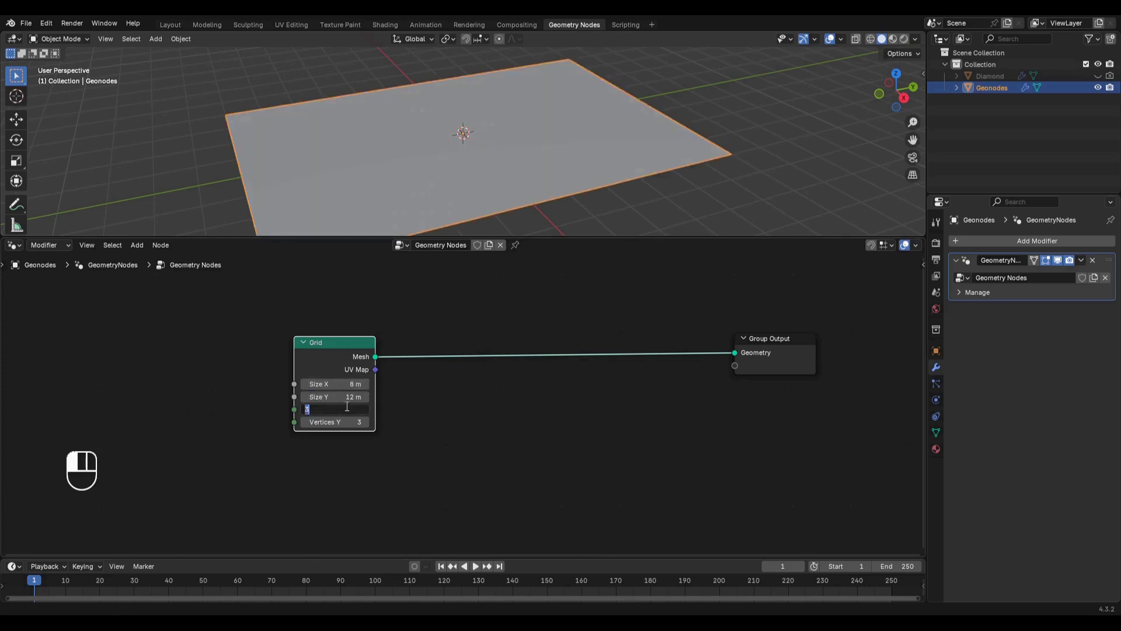
{"action": "type", "text": "4"}
{"action": "key", "text": "Return"}
{"action": "double_click", "coordinate": [343, 421]}
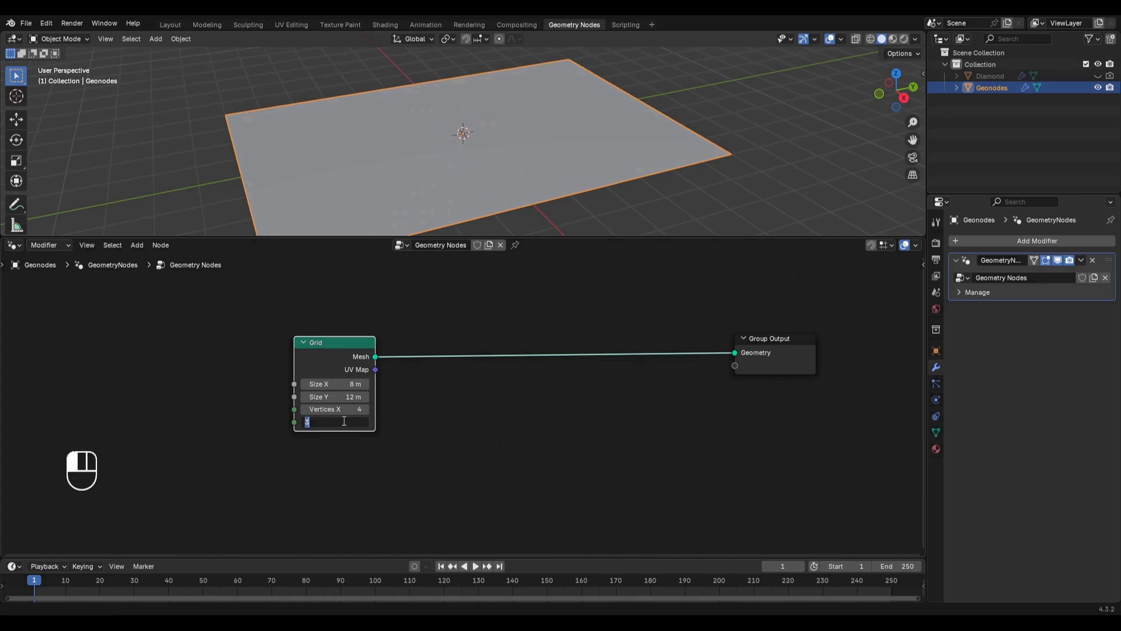
{"action": "type", "text": "6"}
{"action": "key", "text": "Return"}
Move the Grid node away from the Group Output and insert an Instance on Points node between them
{"action": "left_click_drag", "start_coordinate": [342, 349], "coordinate": [96, 349]}
{"action": "key", "text": "shift+a"}
{"action": "mouse_move", "coordinate": [324, 301]}
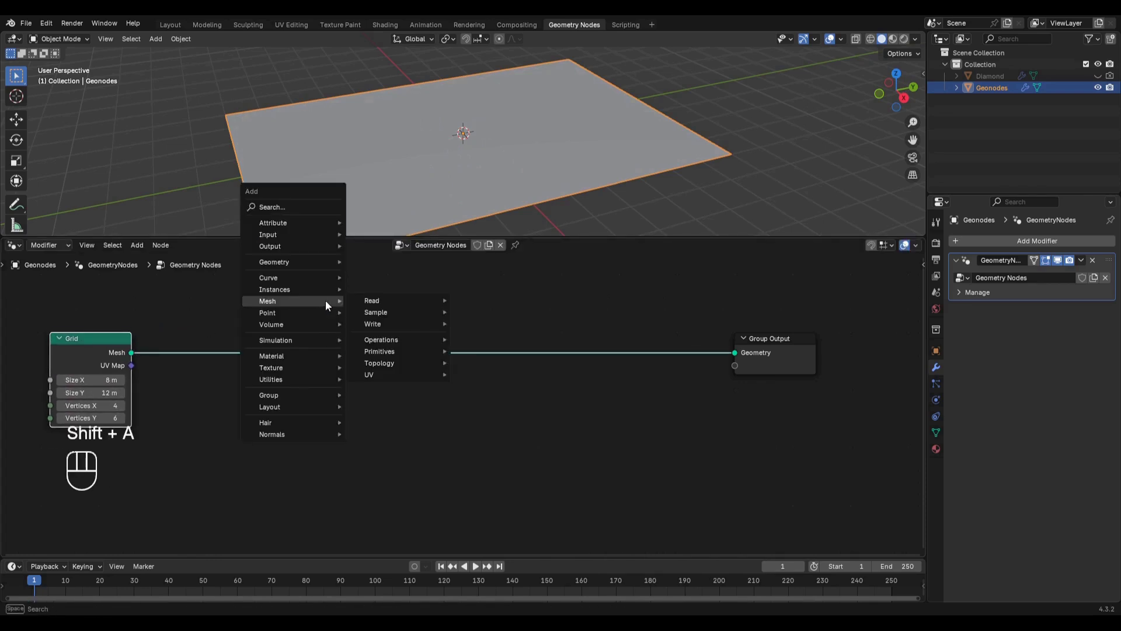
{"action": "type", "text": "instance on p"}
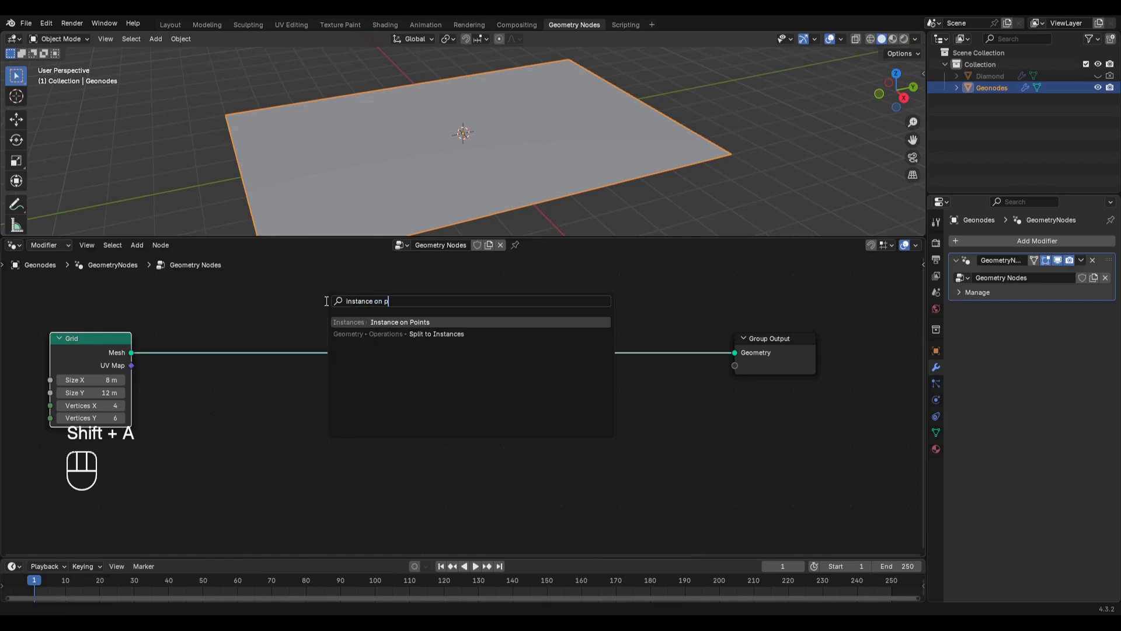
{"action": "type", "text": "oin"}
{"action": "key", "text": "Return"}
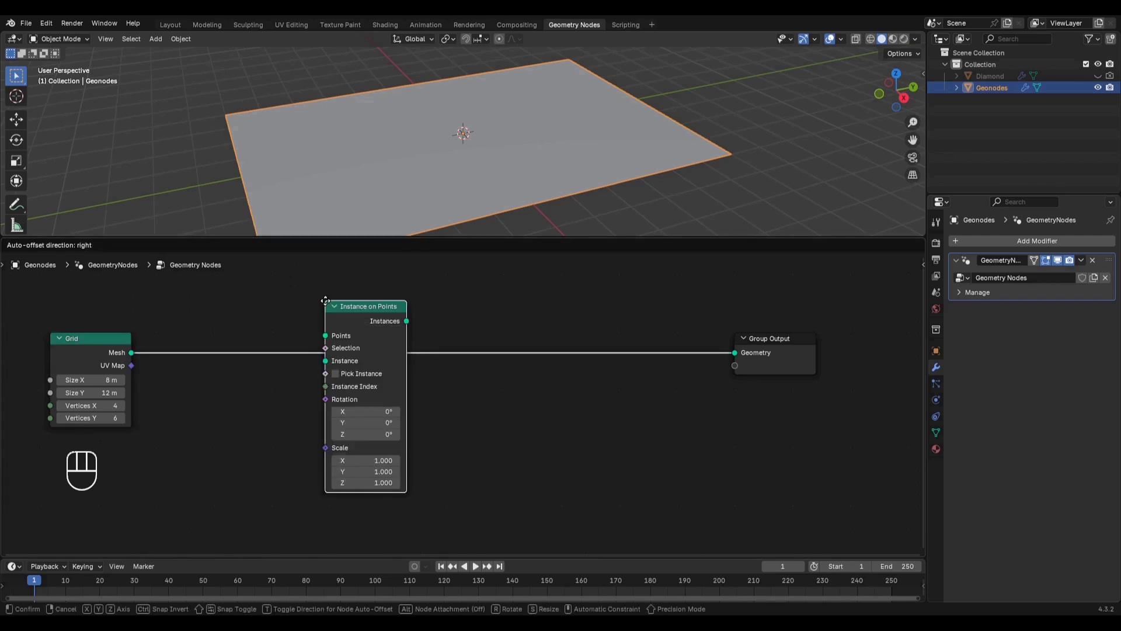
{"action": "left_click", "coordinate": [483, 340]}
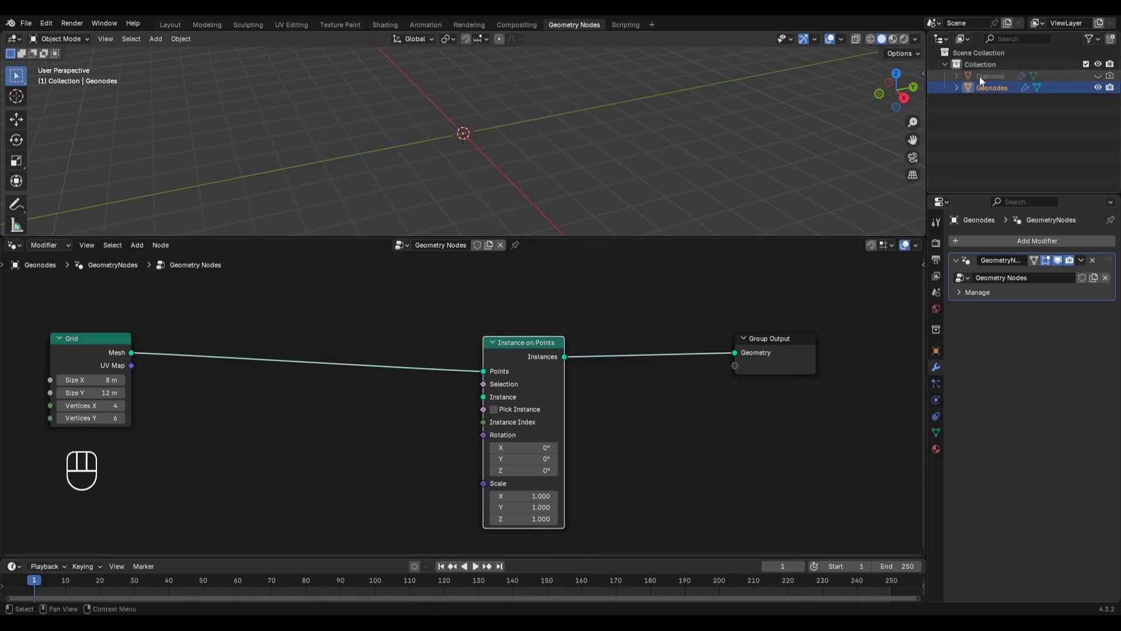
Add an Object Info node for the Diamond object and connect its Geometry to the Instance input of Instance on Points
{"action": "left_click_drag", "start_coordinate": [987, 76], "coordinate": [385, 431]}
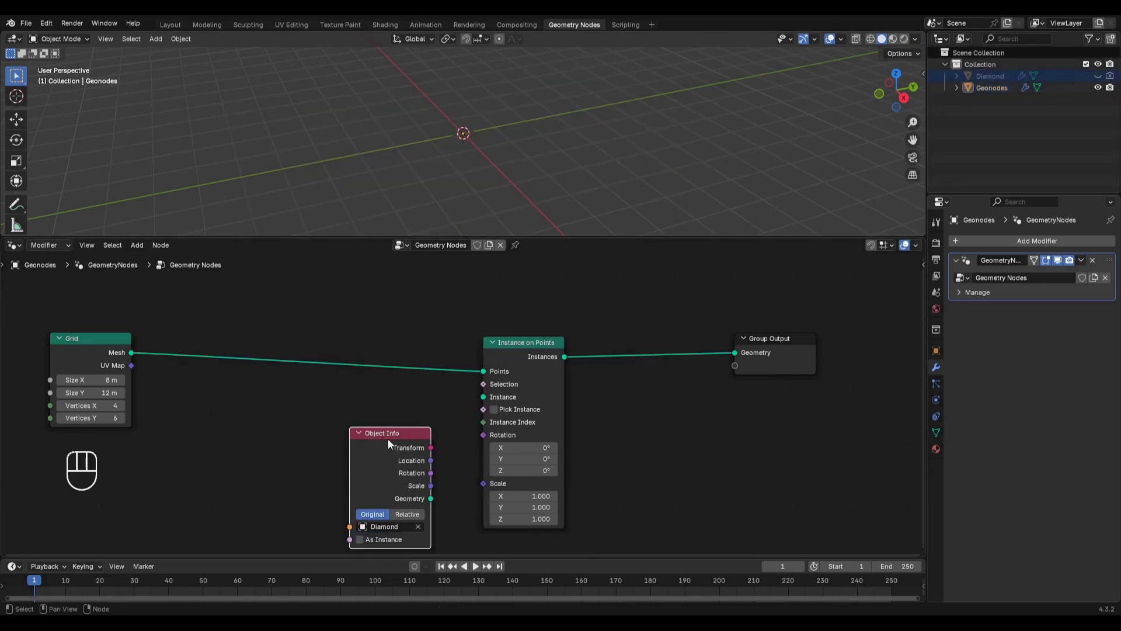
{"action": "left_click_drag", "start_coordinate": [431, 500], "coordinate": [483, 397]}
{"action": "left_click_drag", "start_coordinate": [392, 466], "coordinate": [378, 434]}
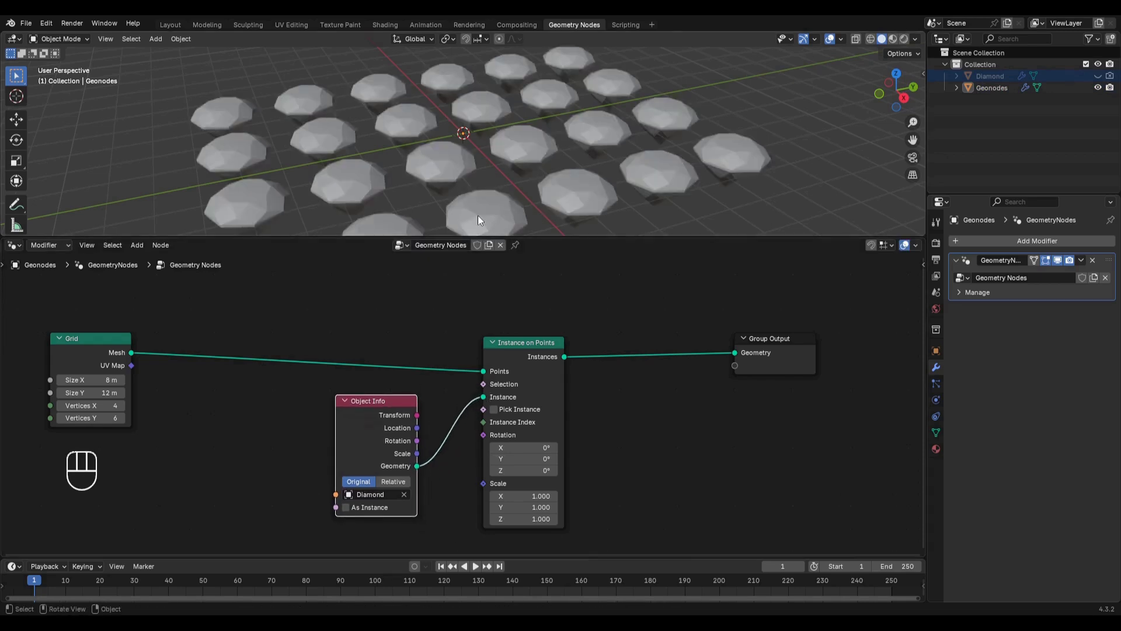
Show the diamond instances from above in wireframe shading
{"action": "middle_click_drag", "start_coordinate": [473, 150], "coordinate": [474, 196]}
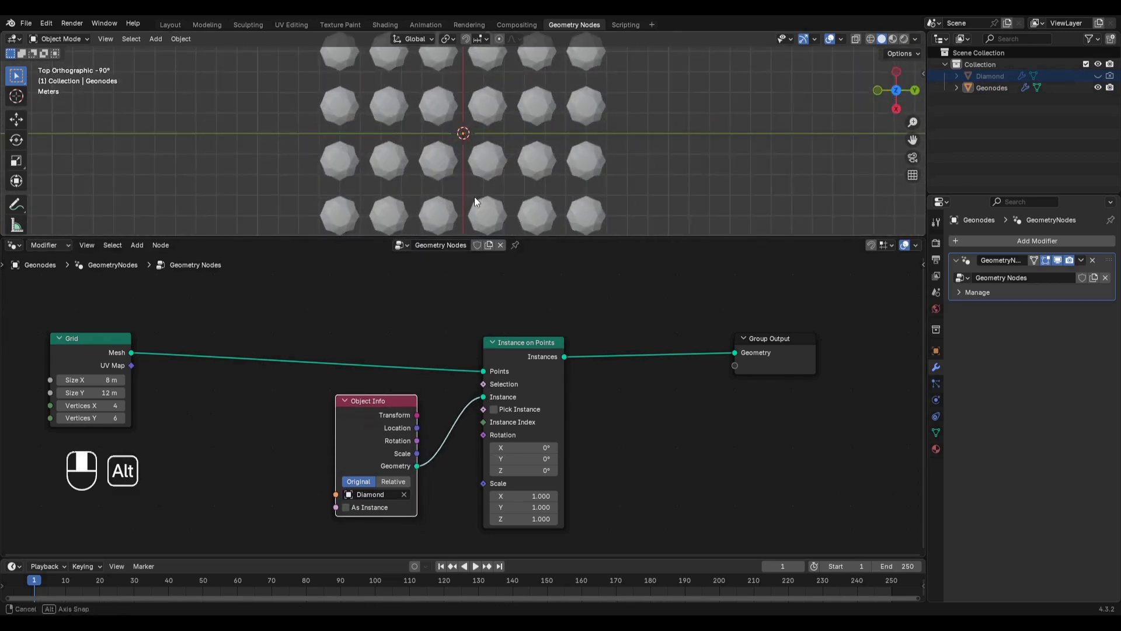
{"action": "key", "text": "shift+z"}
{"action": "scroll", "coordinate": [502, 125], "scroll_direction": "down", "scroll_amount": 1}
{"action": "middle_click_drag", "start_coordinate": [509, 109], "coordinate": [509, 114], "text": "shift"}
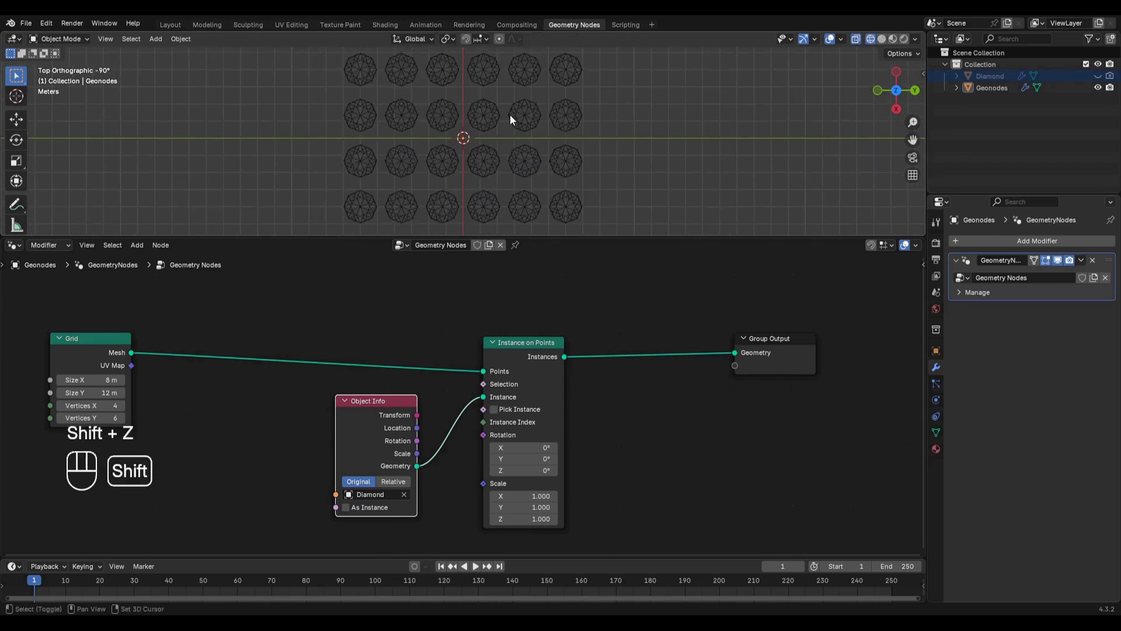
Add a vector Random Value node linked to the Rotation input of Instance on Points, placed below the Object Info node
{"action": "middle_click_drag", "start_coordinate": [446, 453], "coordinate": [569, 377]}
{"action": "scroll", "coordinate": [620, 377], "scroll_direction": "up", "scroll_amount": 1}
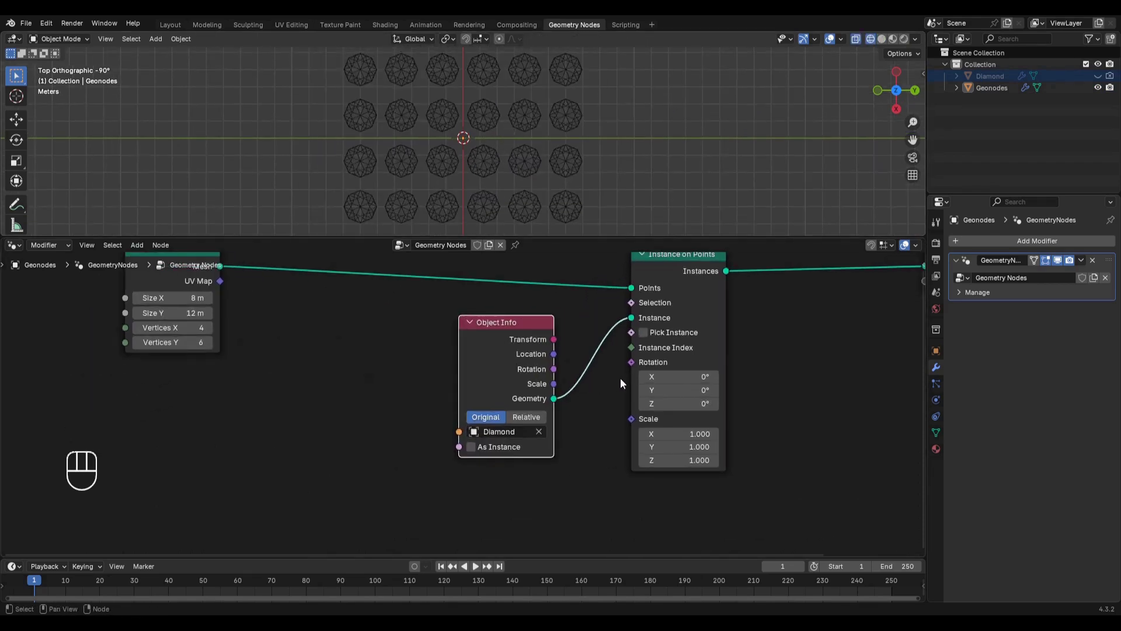
{"action": "left_click_drag", "start_coordinate": [631, 363], "coordinate": [552, 486]}
{"action": "type", "text": "ra"}
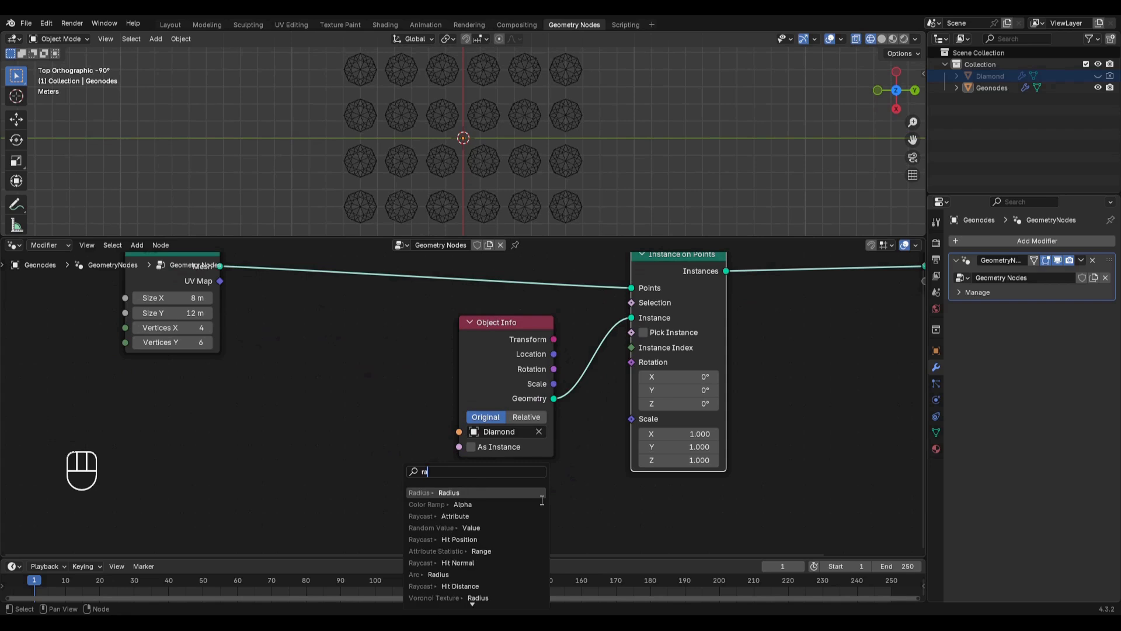
{"action": "type", "text": "ndom va"}
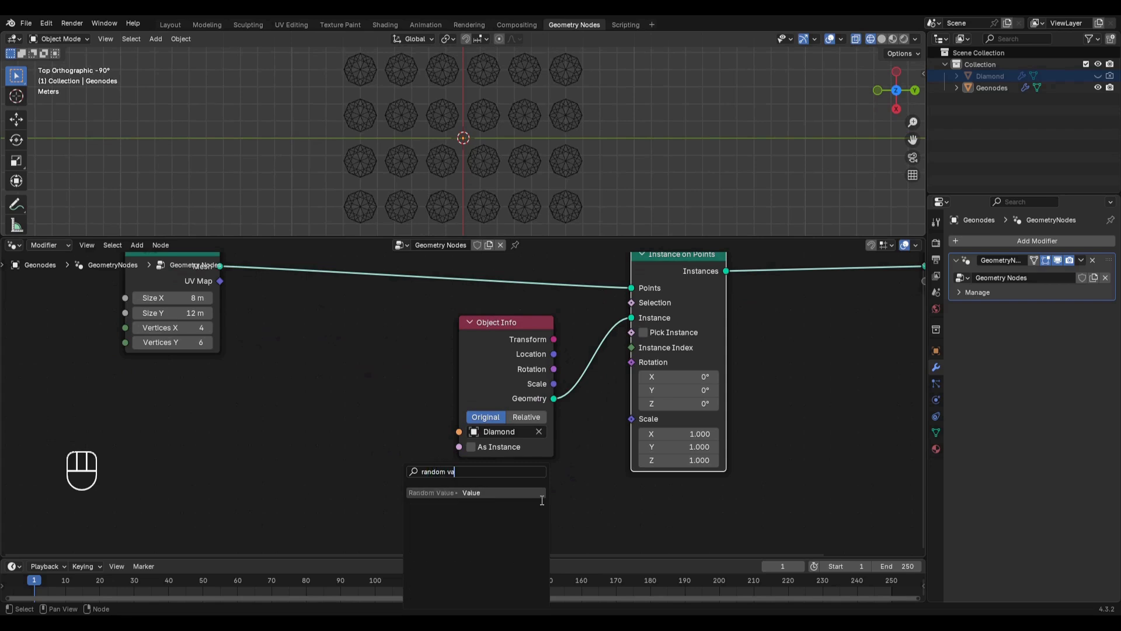
{"action": "type", "text": "lue"}
{"action": "key", "text": "Return"}
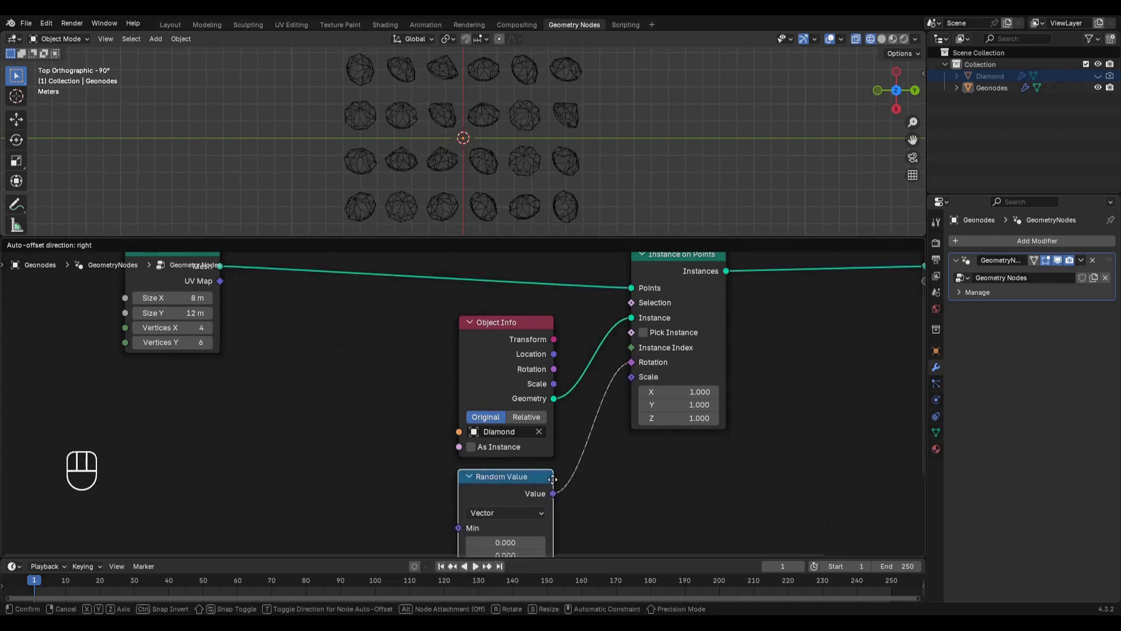
{"action": "left_click", "coordinate": [555, 483]}
Set all three Max components of the Random Value node to 0
{"action": "middle_click_drag", "start_coordinate": [527, 466], "coordinate": [524, 368]}
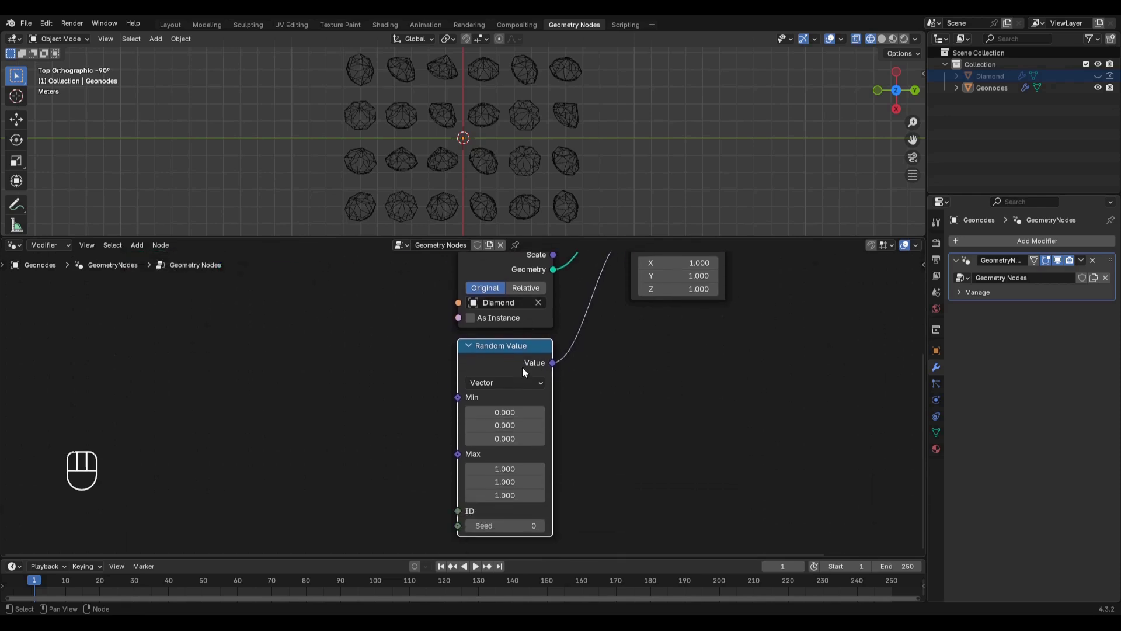
{"action": "scroll", "coordinate": [505, 439], "scroll_direction": "up", "scroll_amount": 1}
{"action": "scroll", "coordinate": [506, 439], "scroll_direction": "up", "scroll_amount": 1}
{"action": "middle_click_drag", "start_coordinate": [513, 483], "coordinate": [501, 396]}
{"action": "left_click_drag", "start_coordinate": [500, 397], "coordinate": [510, 428]}
{"action": "type", "text": "0"}
{"action": "key", "text": "Return"}
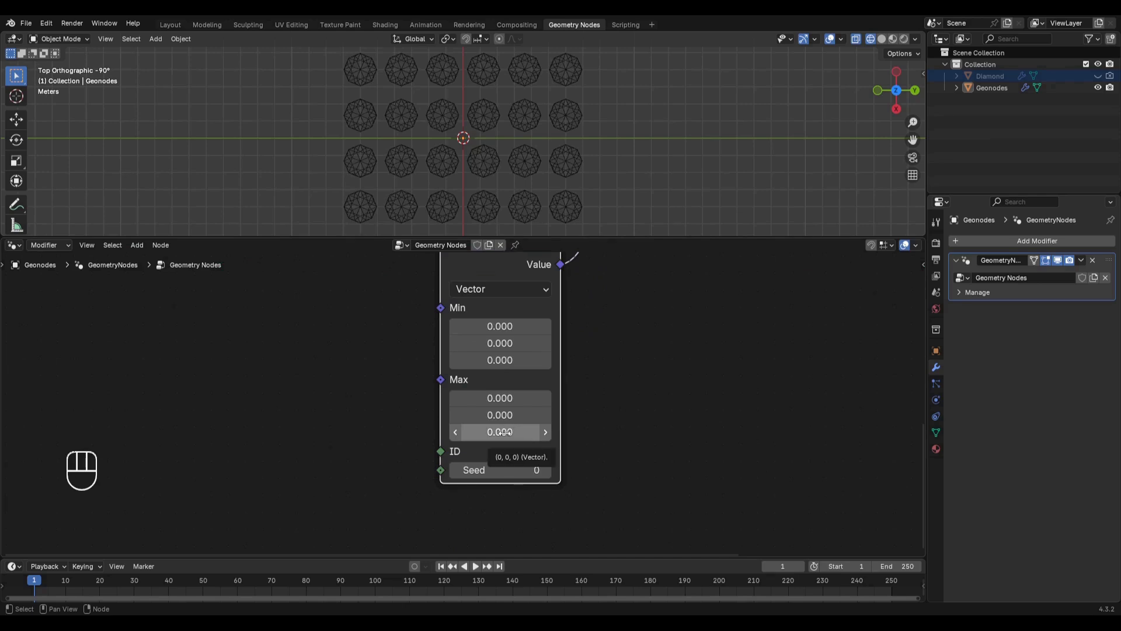
Set the Random Value node's Max Z component to tau and its Seed to 2
{"action": "left_click_drag", "start_coordinate": [504, 432], "coordinate": [533, 432]}
{"action": "left_click", "coordinate": [518, 428]}
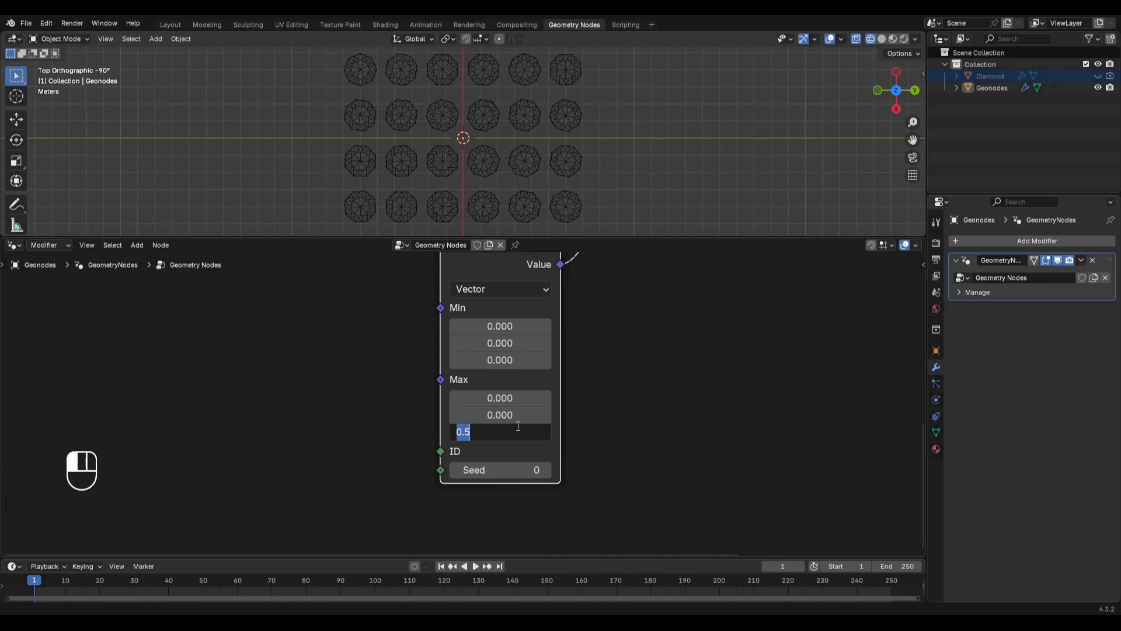
{"action": "type", "text": "tau"}
{"action": "key", "text": "Return"}
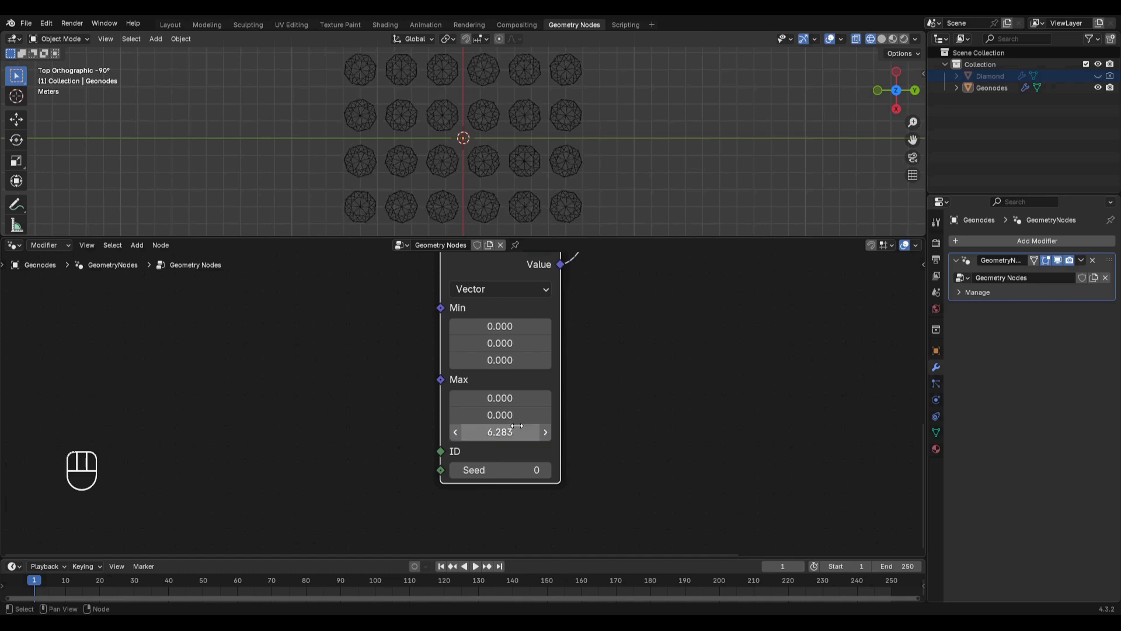
{"action": "left_click", "coordinate": [548, 468]}
{"action": "left_click", "coordinate": [548, 468]}
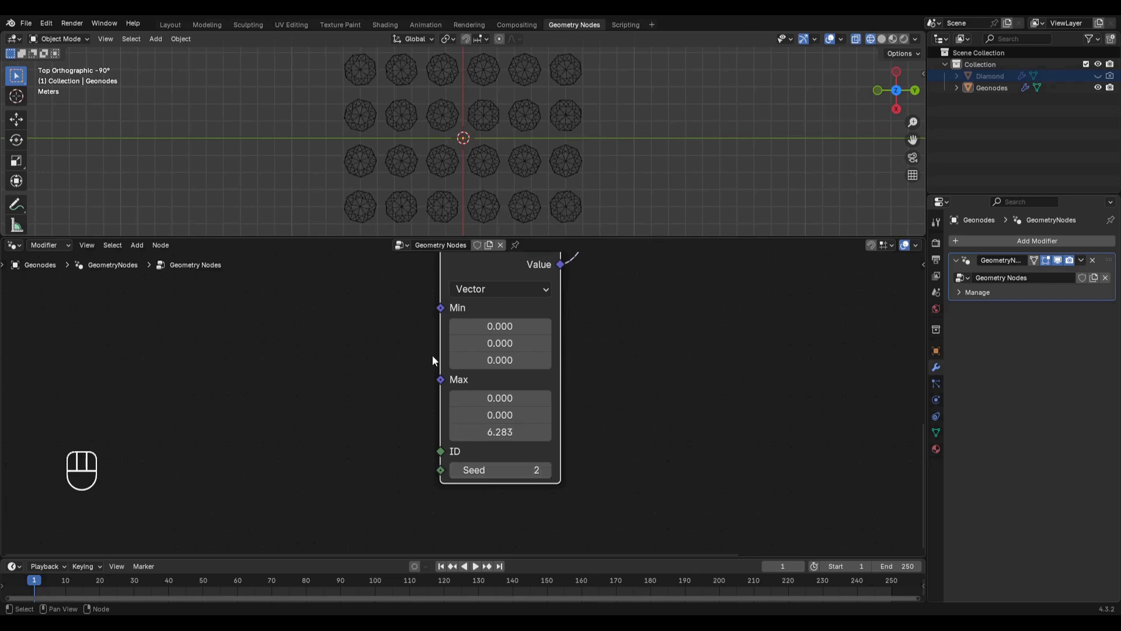
Move the Grid node farther from Instance on Points and return the 3D view to solid shading in an angled perspective
{"action": "scroll", "coordinate": [426, 345], "scroll_direction": "down", "scroll_amount": 2}
{"action": "middle_click_drag", "start_coordinate": [412, 303], "coordinate": [433, 444]}
{"action": "scroll", "coordinate": [418, 320], "scroll_direction": "down", "scroll_amount": 2}
{"action": "middle_click_drag", "start_coordinate": [418, 321], "coordinate": [552, 395]}
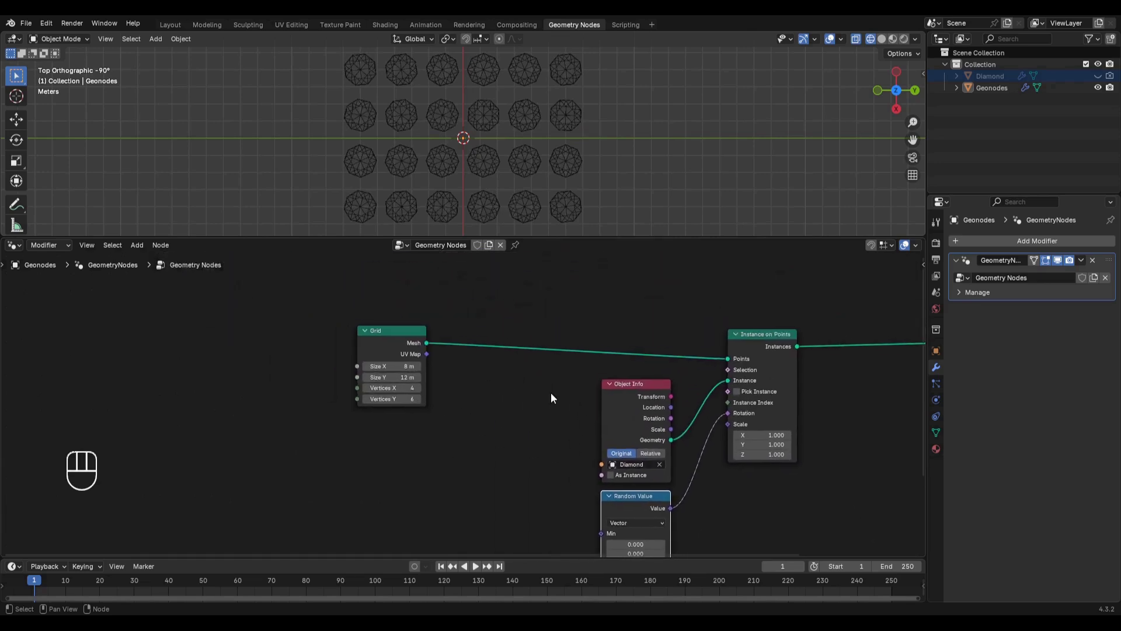
{"action": "left_click_drag", "start_coordinate": [395, 340], "coordinate": [242, 351]}
{"action": "mouse_move", "coordinate": [349, 190]}
{"action": "middle_mouse_down"}
{"action": "mouse_move", "coordinate": [380, 179]}
{"action": "mouse_move", "coordinate": [426, 114]}
{"action": "mouse_move", "coordinate": [416, 85]}
{"action": "middle_mouse_up"}
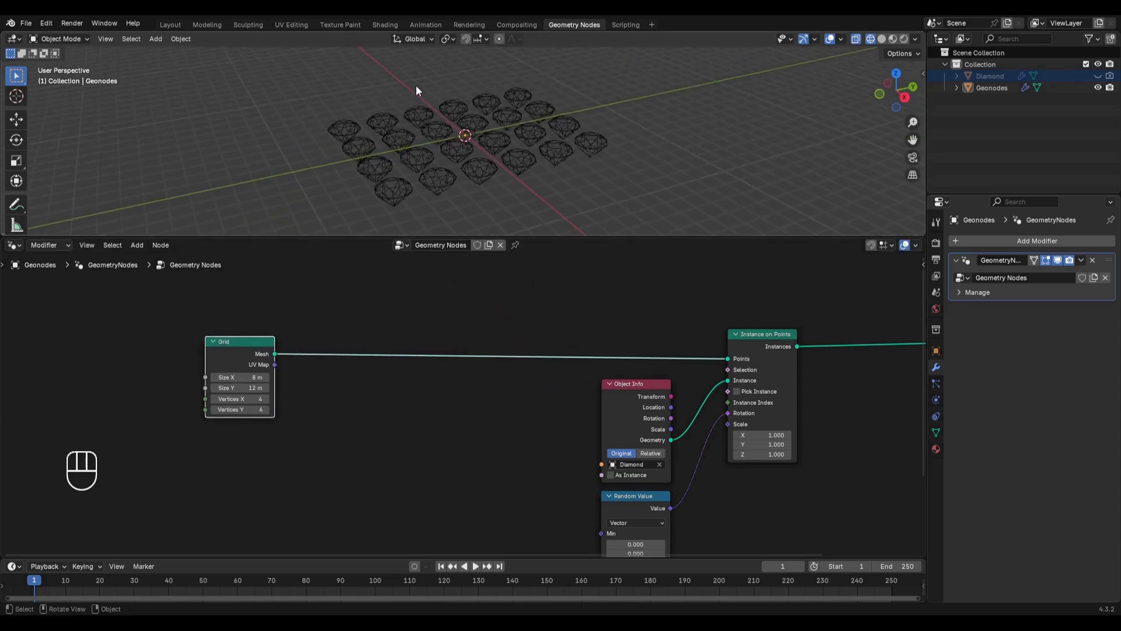
{"action": "key", "text": "shift+z"}
{"action": "scroll", "coordinate": [468, 134], "scroll_direction": "up", "scroll_amount": 2}
Insert a Set Position node on the link between the Grid and Instance on Points nodes
{"action": "key", "text": "shift+a"}
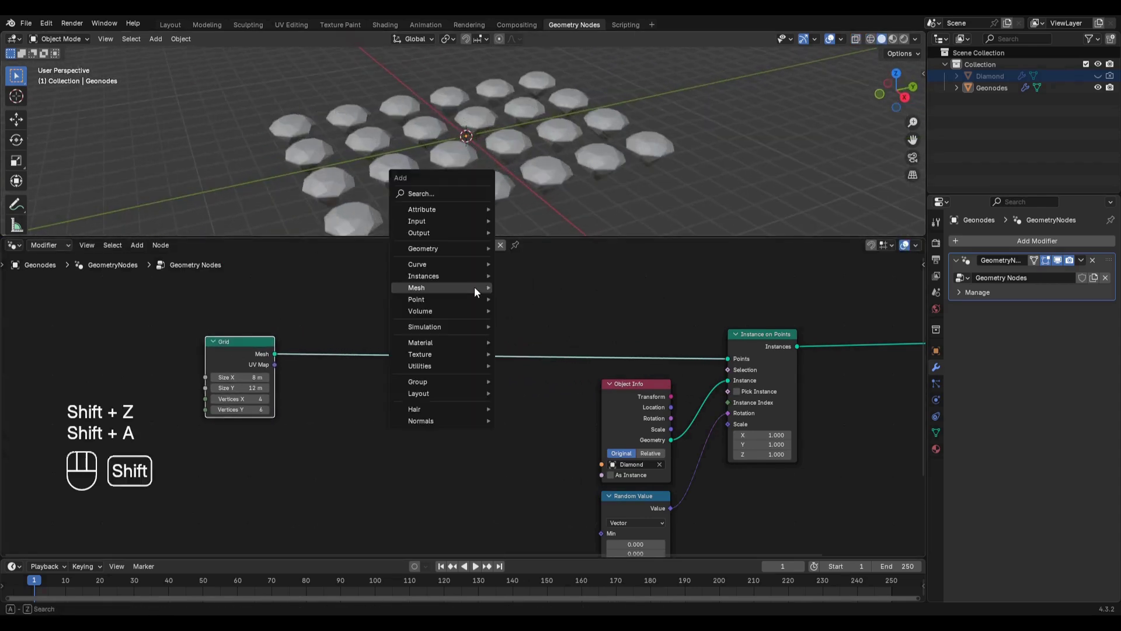
{"action": "type", "text": "set p"}
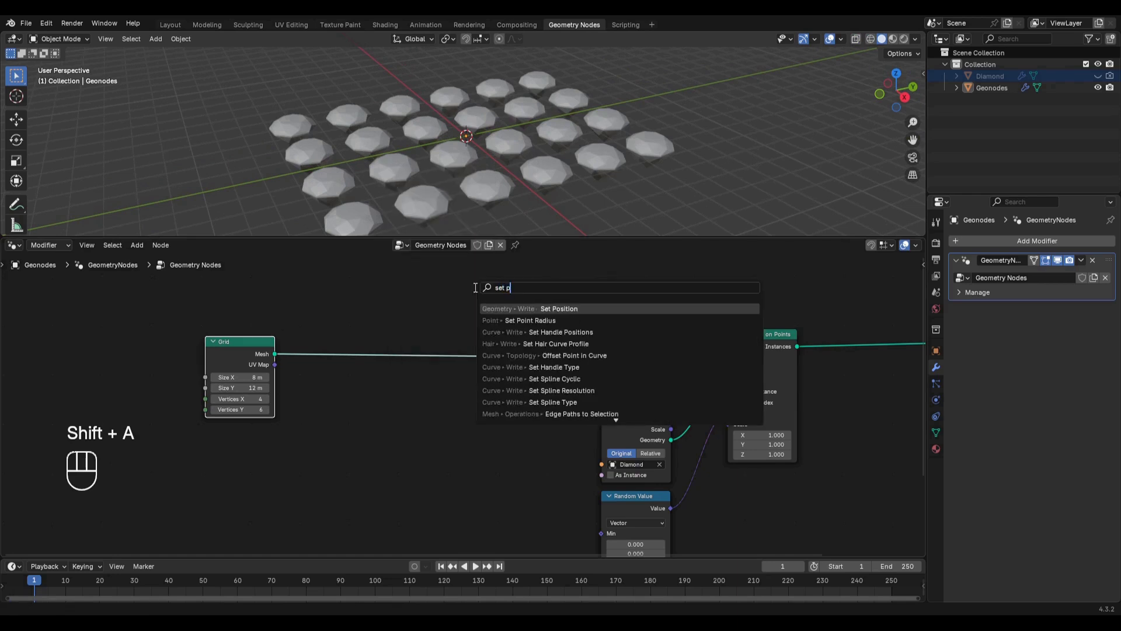
{"action": "type", "text": "os"}
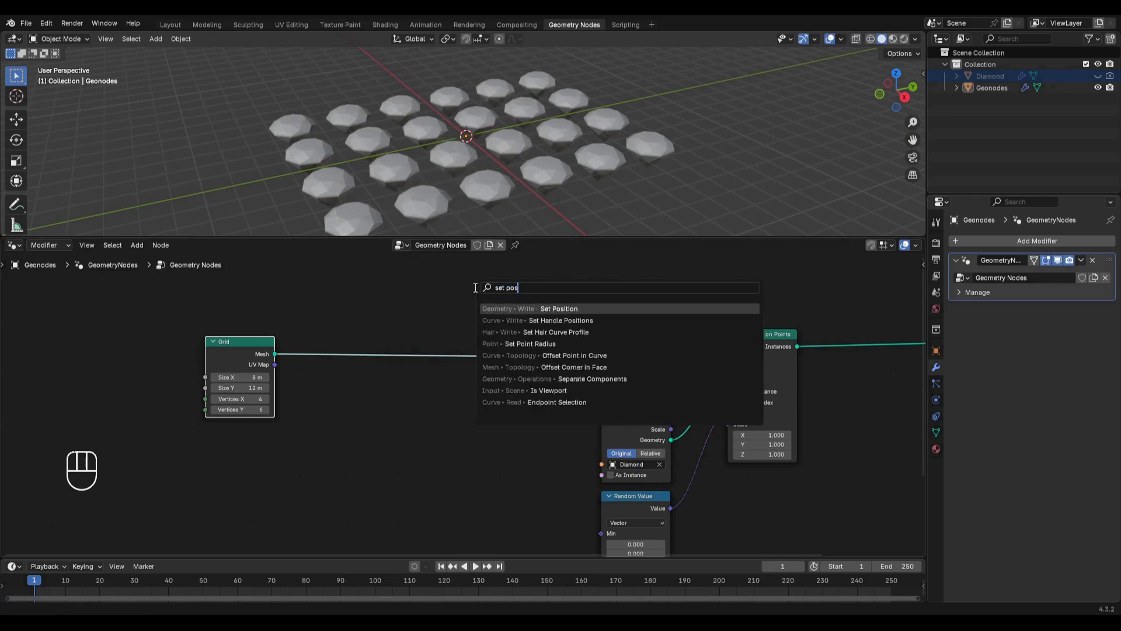
{"action": "key", "text": "Return"}
{"action": "left_click", "coordinate": [465, 331]}
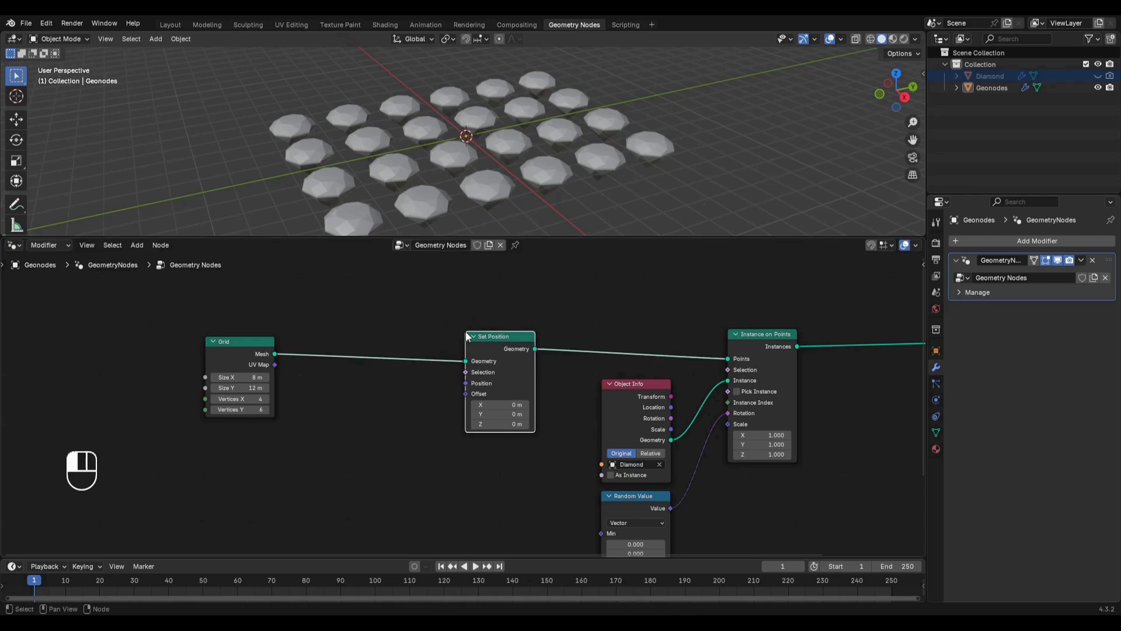
Add a Wave Texture node below the Grid node and connect its Fac output to the Set Position node's Offset
{"action": "middle_click_drag", "start_coordinate": [411, 370], "coordinate": [555, 292]}
{"action": "scroll", "coordinate": [555, 292], "scroll_direction": "up", "scroll_amount": 1}
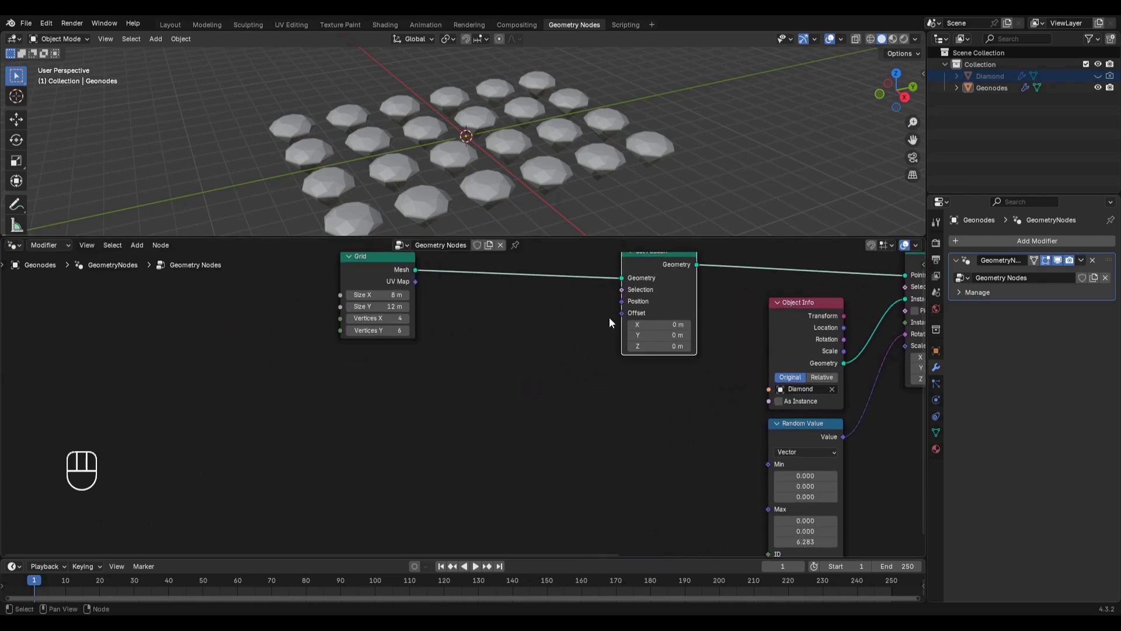
{"action": "left_click_drag", "start_coordinate": [619, 313], "coordinate": [513, 418]}
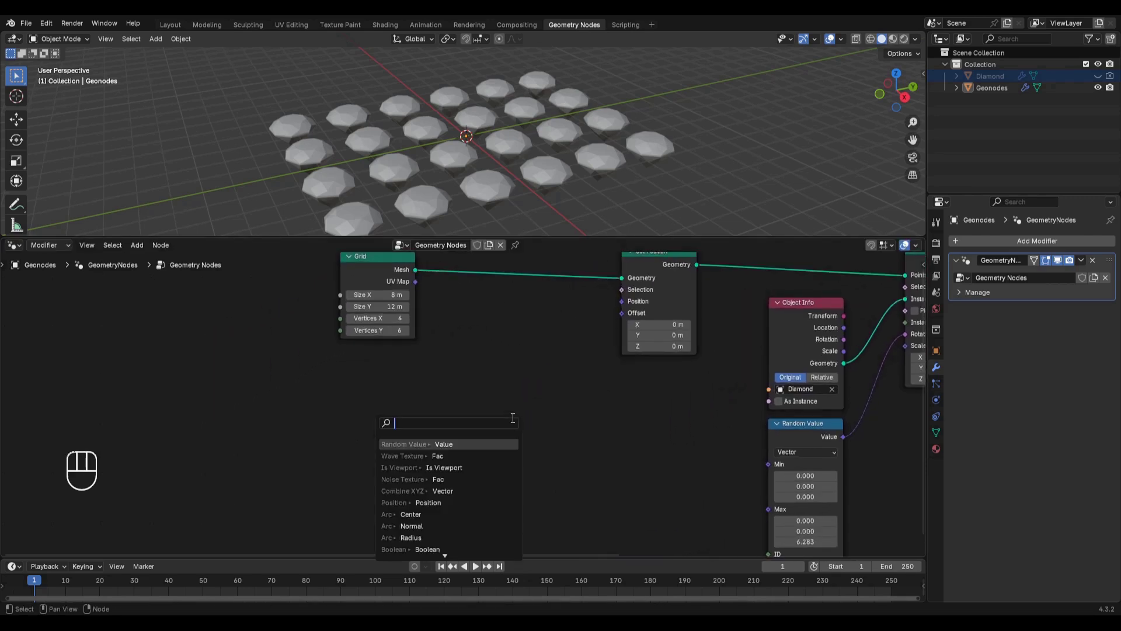
{"action": "type", "text": "wave t"}
{"action": "key", "text": "Return"}
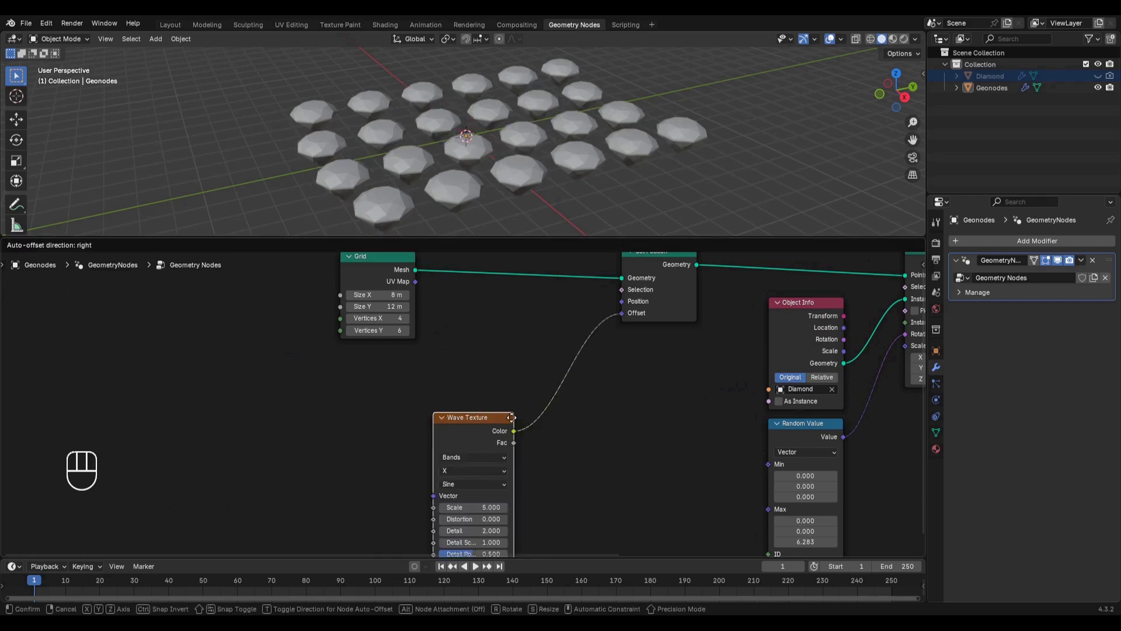
{"action": "left_click", "coordinate": [401, 384]}
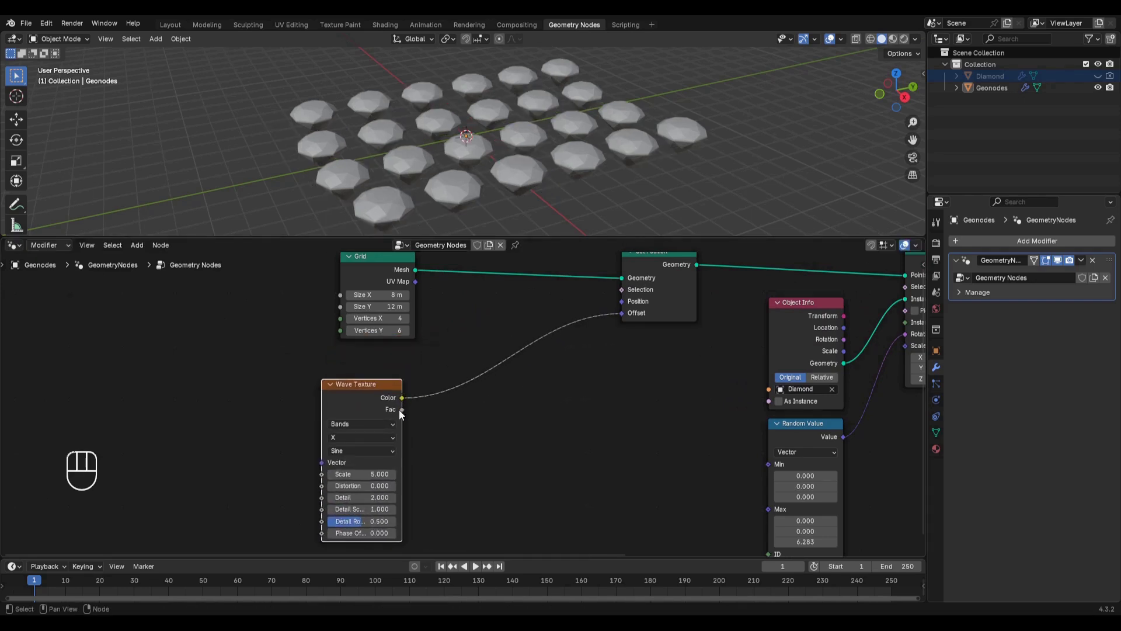
{"action": "left_click_drag", "start_coordinate": [401, 410], "coordinate": [618, 312]}
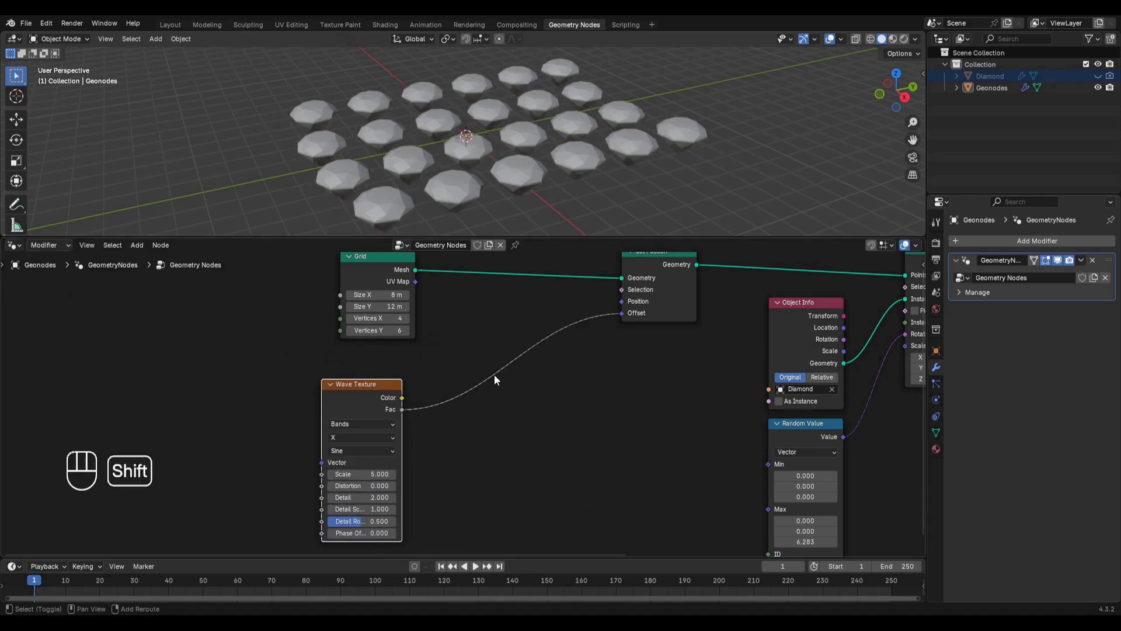
Insert a Vector Math node on the link between the Wave Texture and Set Position nodes
{"action": "key", "text": "shift+a"}
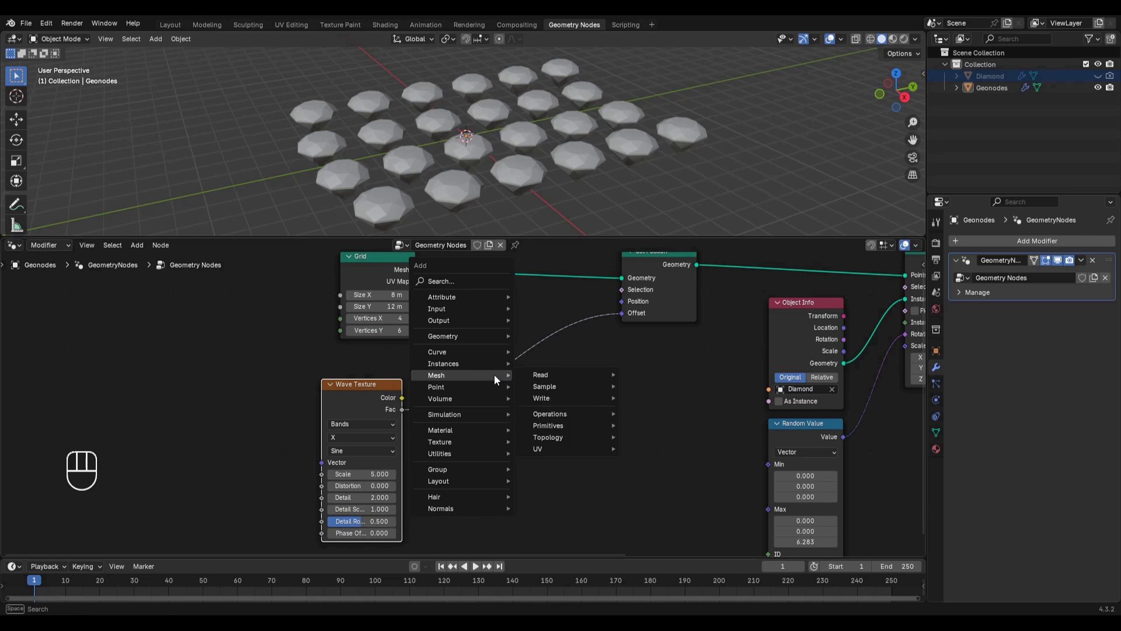
{"action": "type", "text": "vecto"}
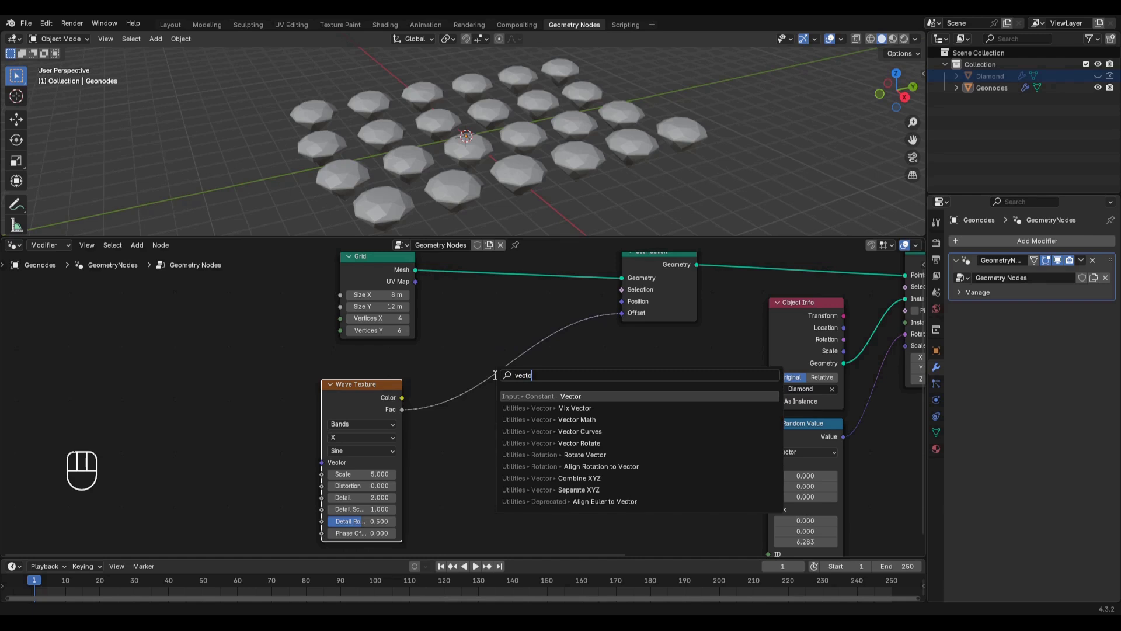
{"action": "type", "text": "r ma"}
{"action": "key", "text": "Return"}
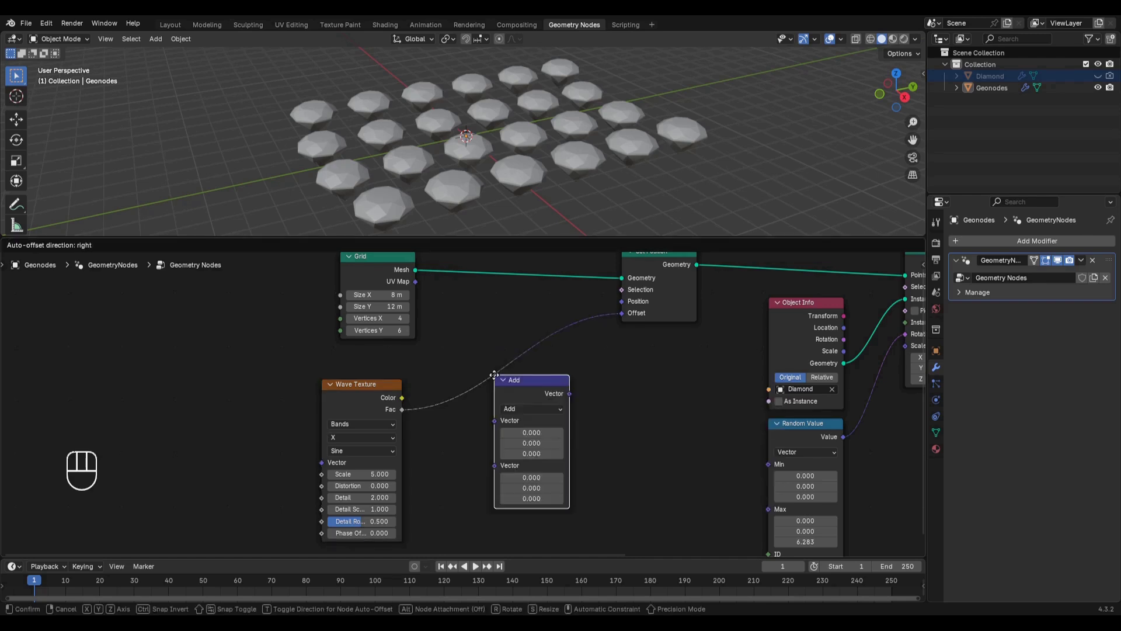
{"action": "left_click", "coordinate": [441, 378]}
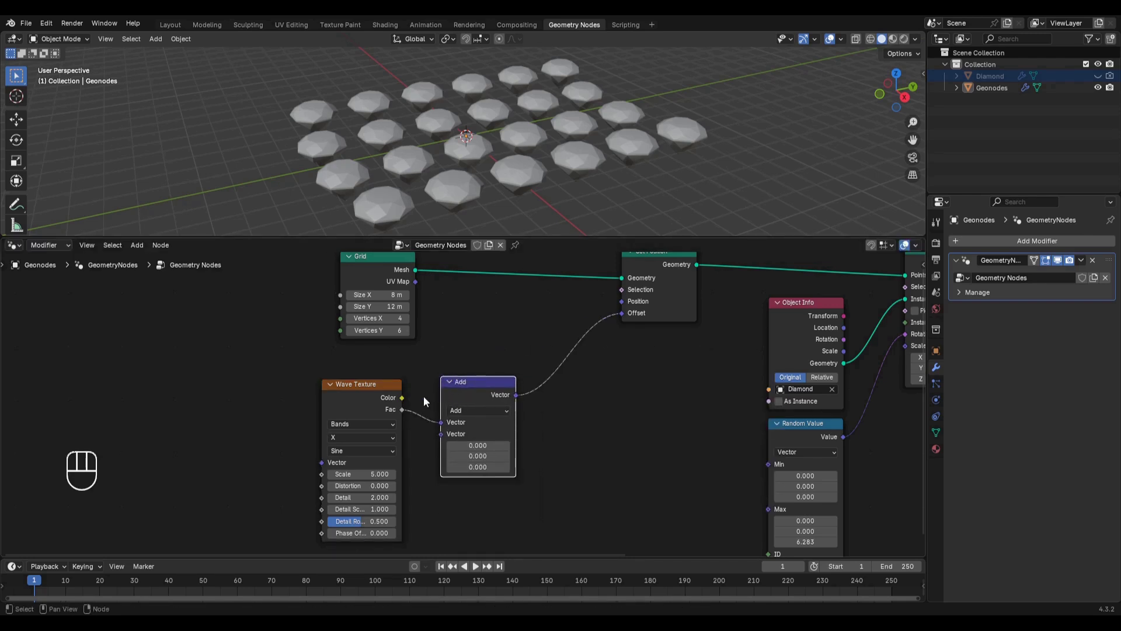
Set the Wave Texture's bands direction to Y and the Vector Math node to Multiply with a Z factor of 1
{"action": "left_click", "coordinate": [369, 436]}
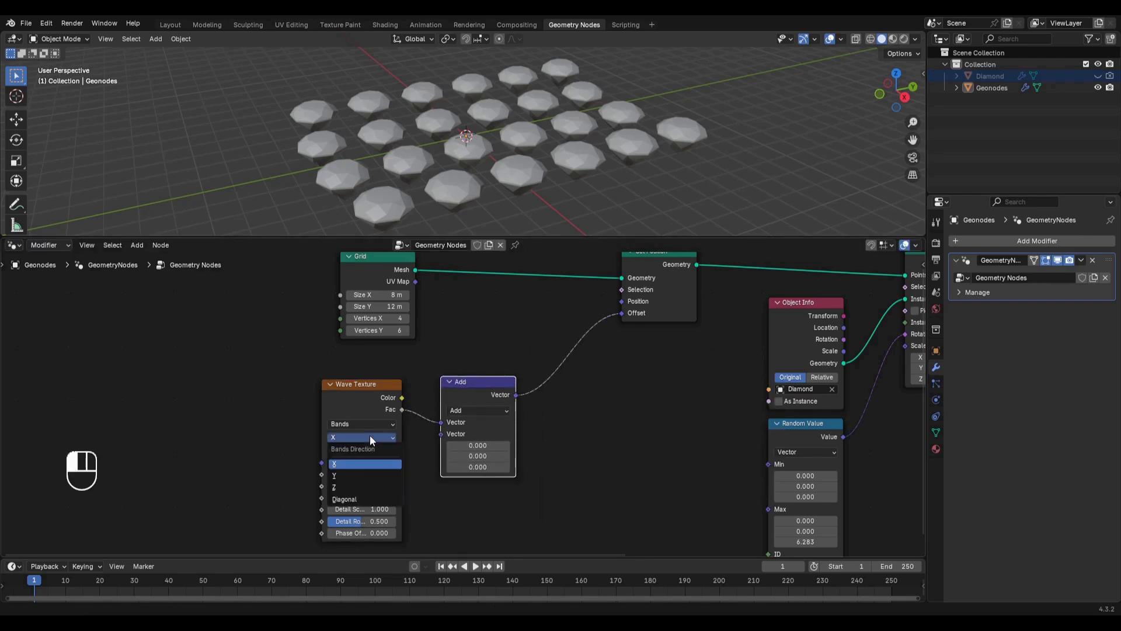
{"action": "left_click", "coordinate": [362, 470]}
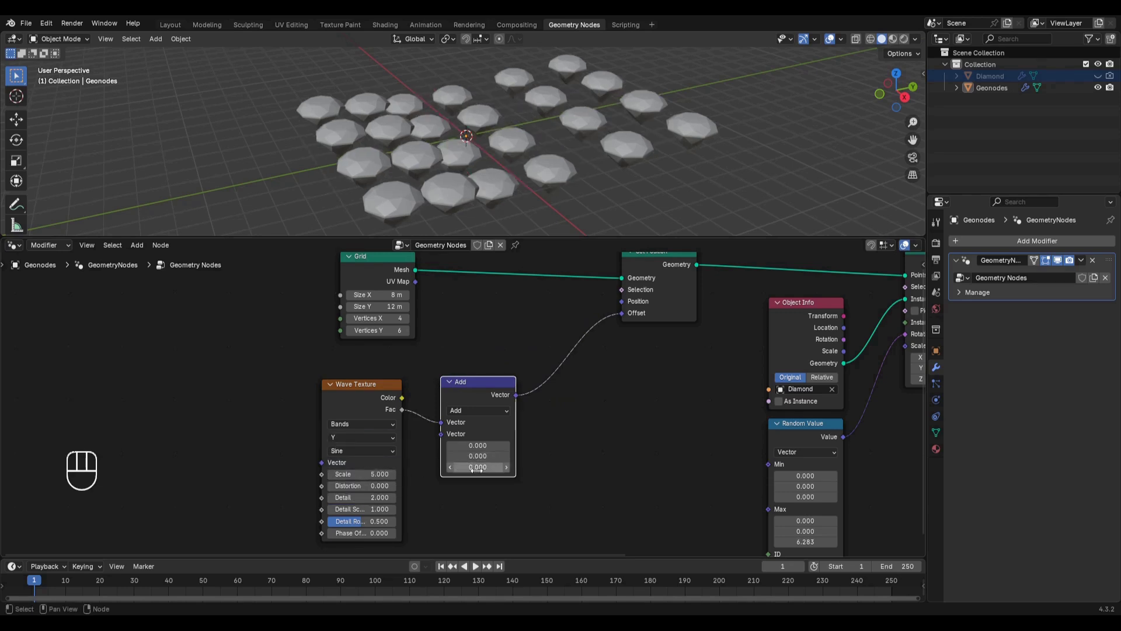
{"action": "left_click", "coordinate": [473, 409]}
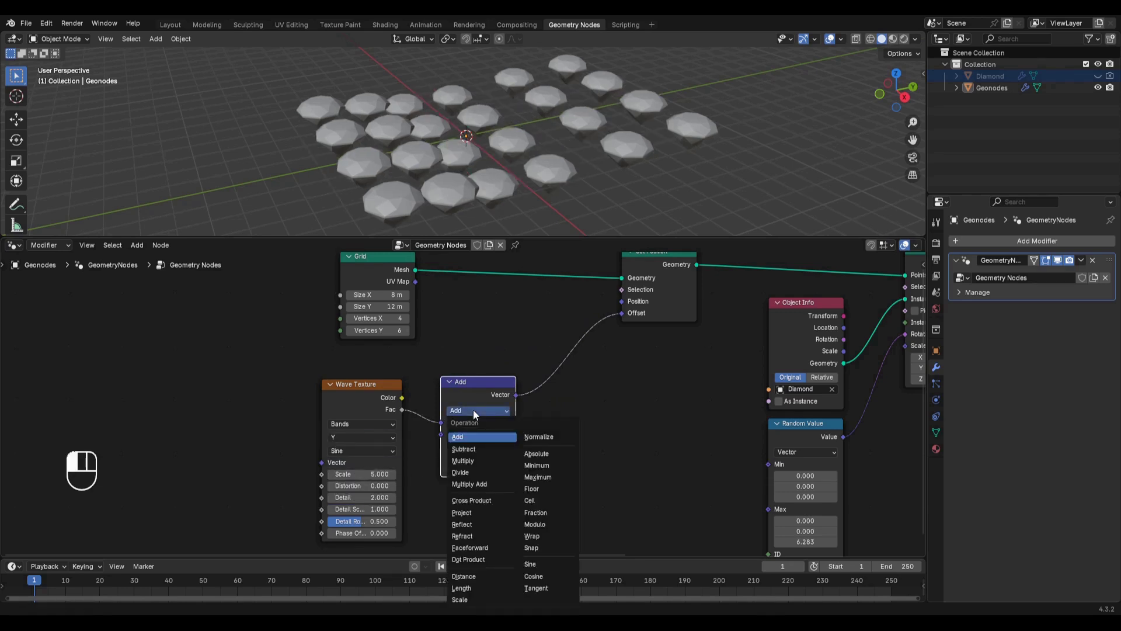
{"action": "left_click", "coordinate": [477, 460]}
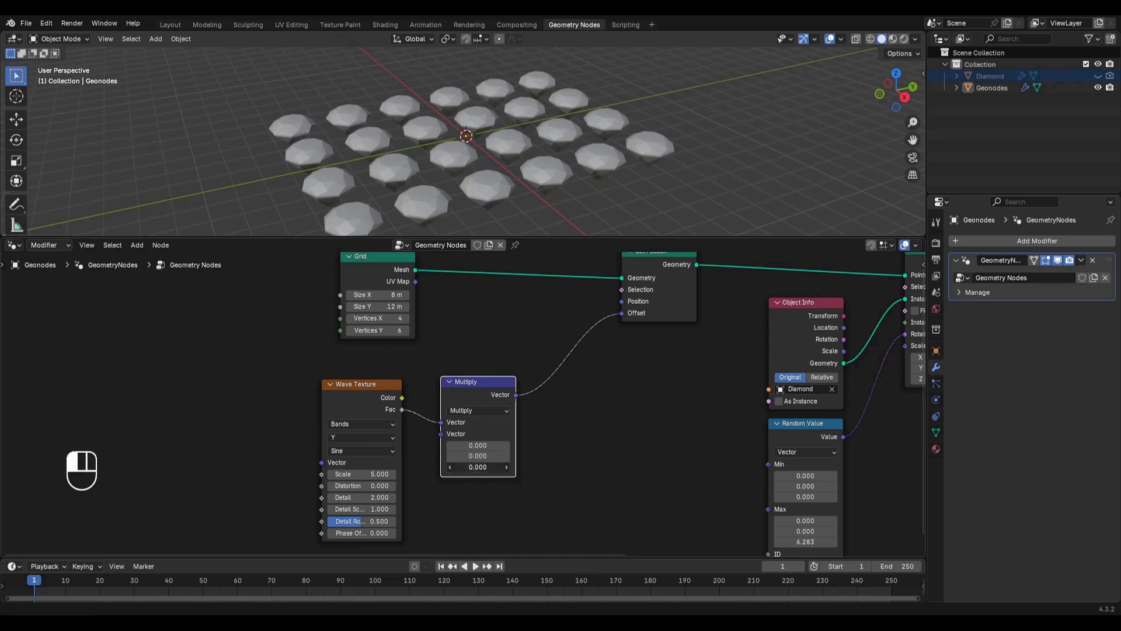
{"action": "left_click", "coordinate": [485, 467]}
{"action": "type", "text": "1"}
{"action": "key", "text": "Return"}
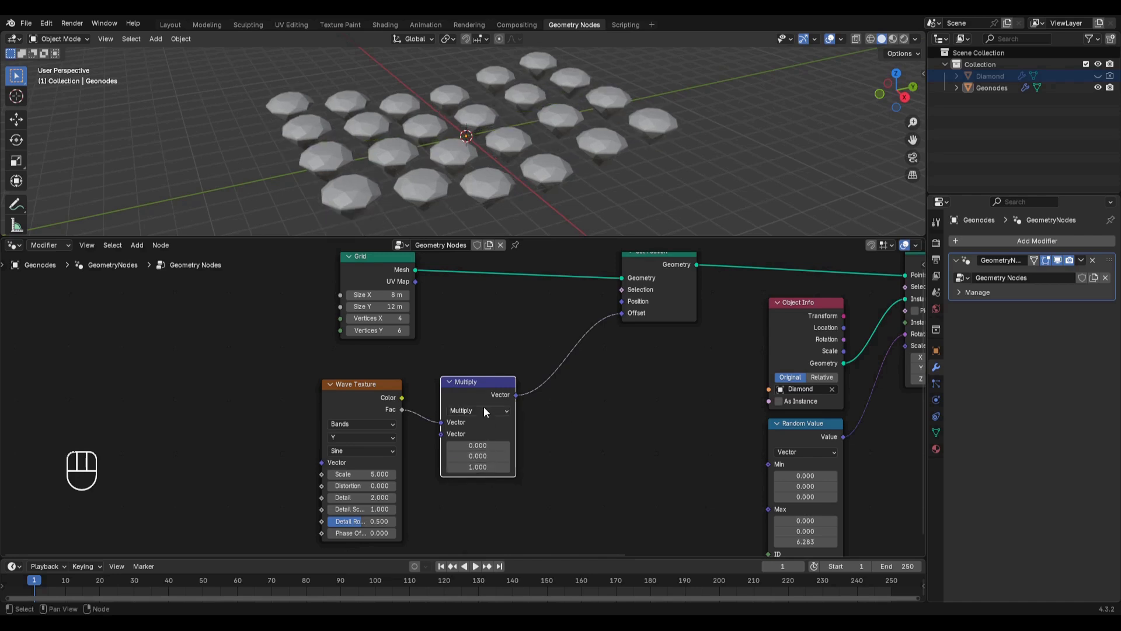
Add a Scene Time node ahead of the Wave Texture node, leaving space between them
{"action": "scroll", "coordinate": [479, 329], "scroll_direction": "down", "scroll_amount": 2}
{"action": "middle_click_drag", "start_coordinate": [325, 393], "coordinate": [504, 346]}
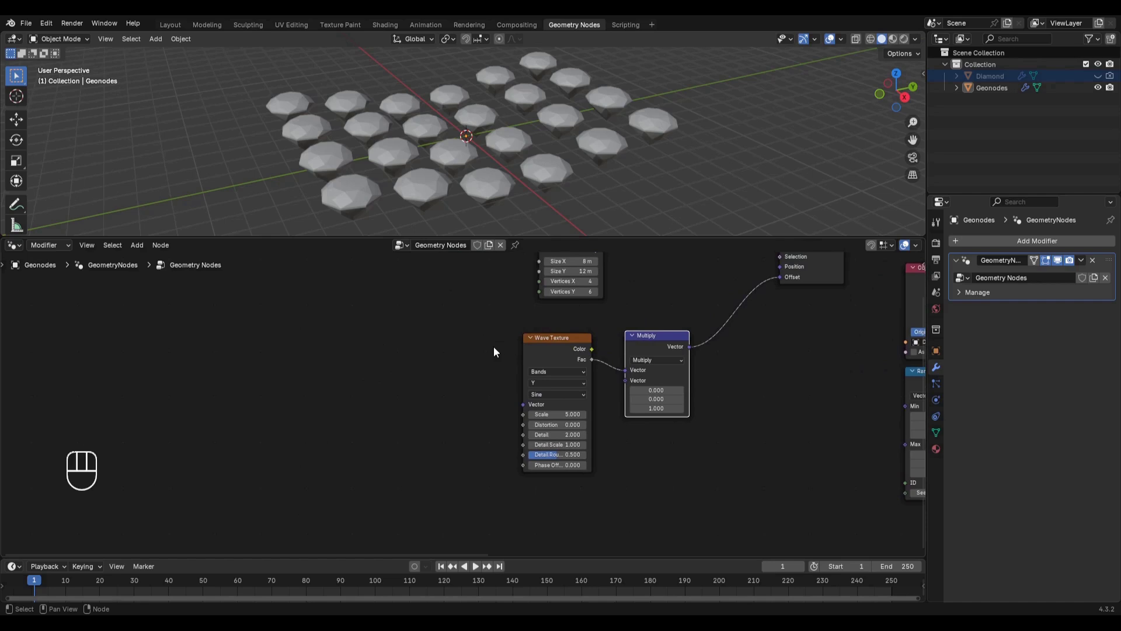
{"action": "scroll", "coordinate": [485, 347], "scroll_direction": "up", "scroll_amount": 1}
{"action": "key", "text": "shift+a"}
{"action": "type", "text": "sc"}
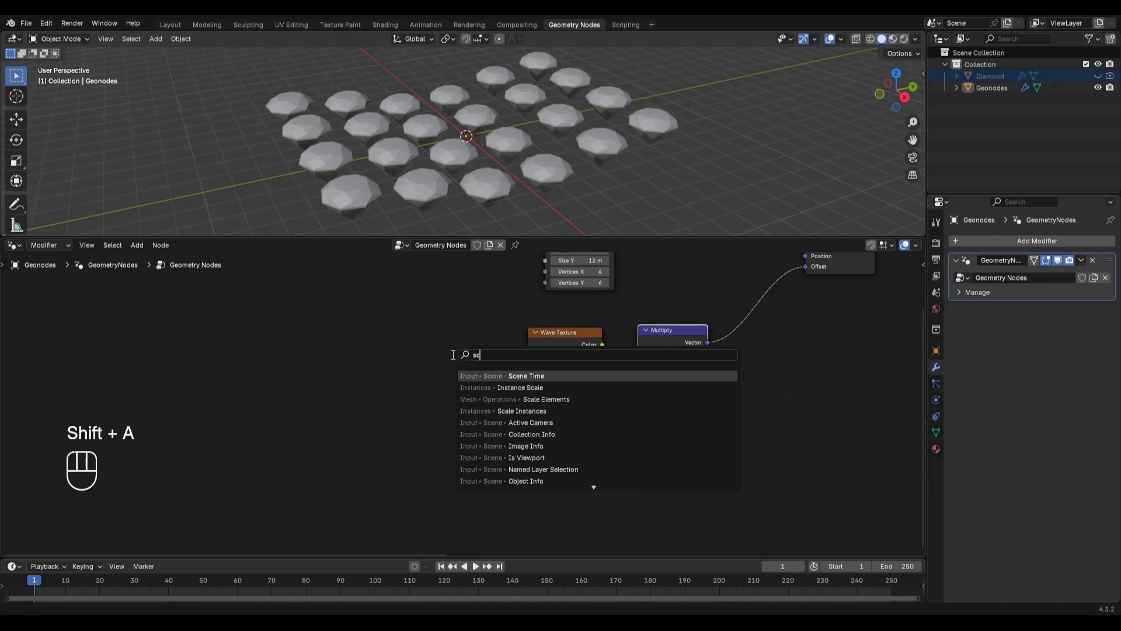
{"action": "key", "text": "Return"}
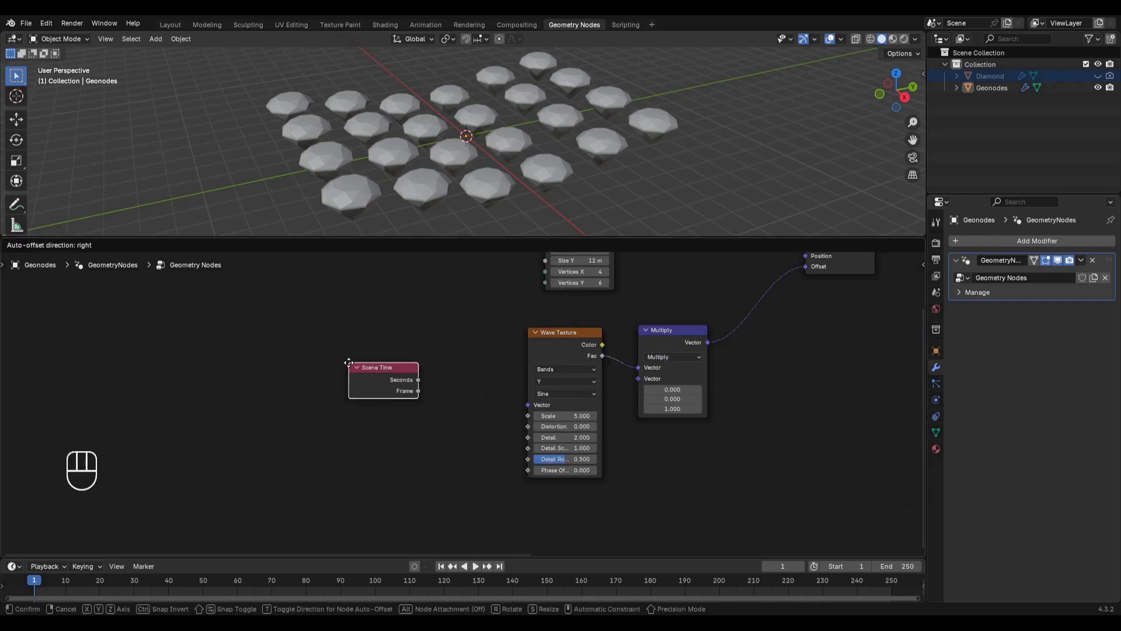
{"action": "left_click", "coordinate": [285, 357]}
Route the Scene Time node's Frame output through a new Map Range node into the Wave Texture's Phase Offset
{"action": "left_click_drag", "start_coordinate": [355, 384], "coordinate": [405, 389]}
{"action": "type", "text": "map range"}
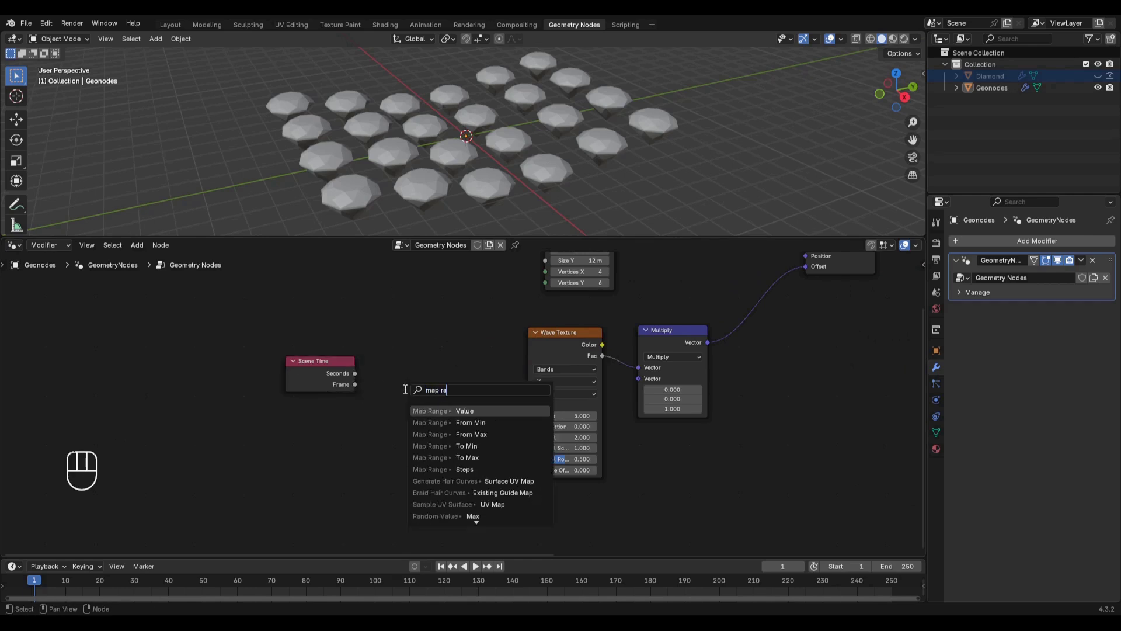
{"action": "key", "text": "Return"}
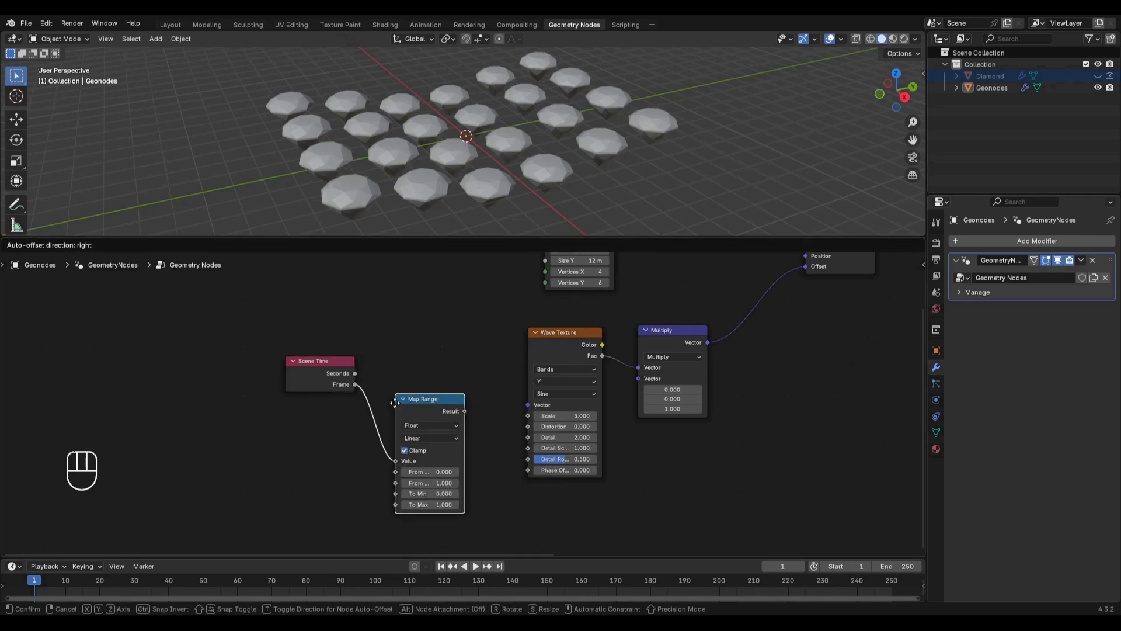
{"action": "left_click", "coordinate": [384, 356]}
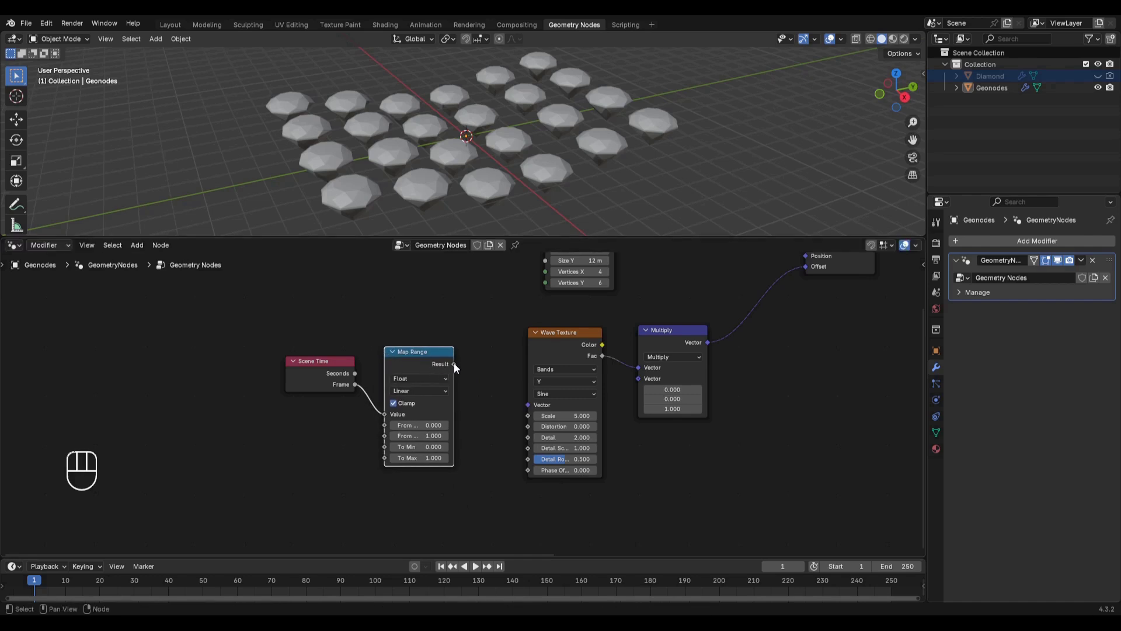
{"action": "left_click_drag", "start_coordinate": [454, 364], "coordinate": [522, 469]}
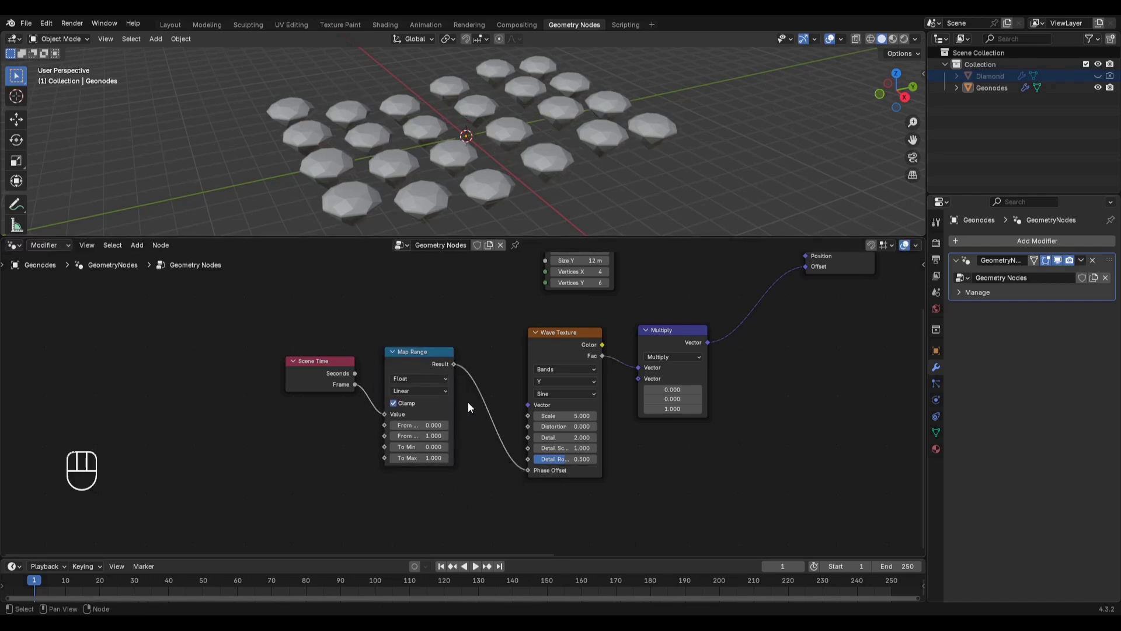
Set the Map Range node's From Min to 1 and From Max to 75
{"action": "scroll", "coordinate": [443, 391], "scroll_direction": "up", "scroll_amount": 4}
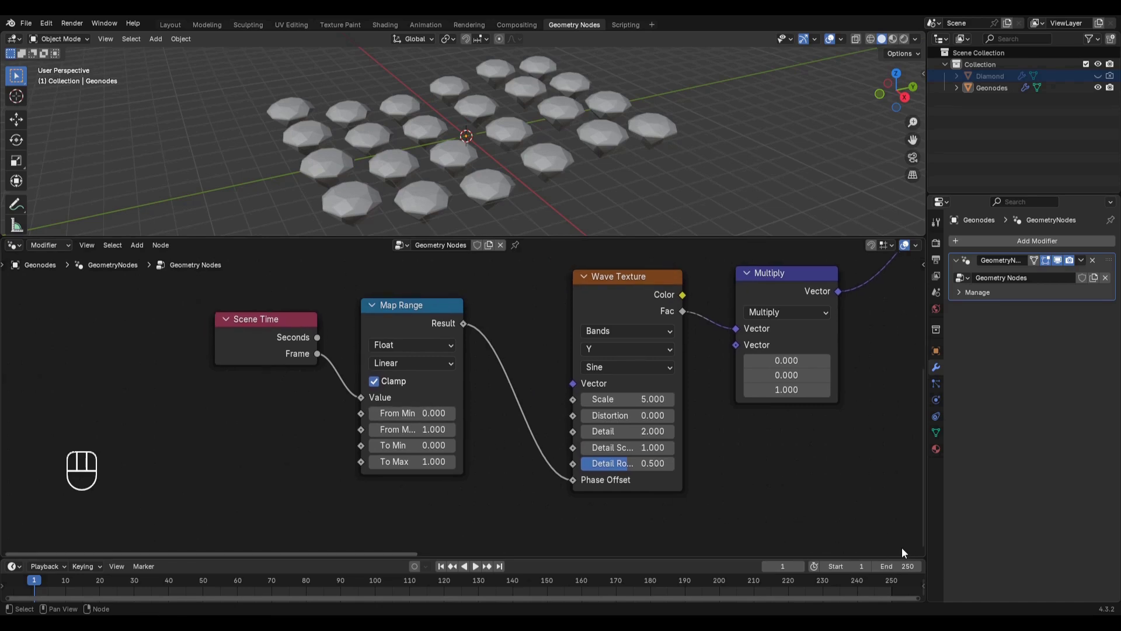
{"action": "left_click", "coordinate": [432, 413]}
{"action": "type", "text": "1"}
{"action": "key", "text": "Return"}
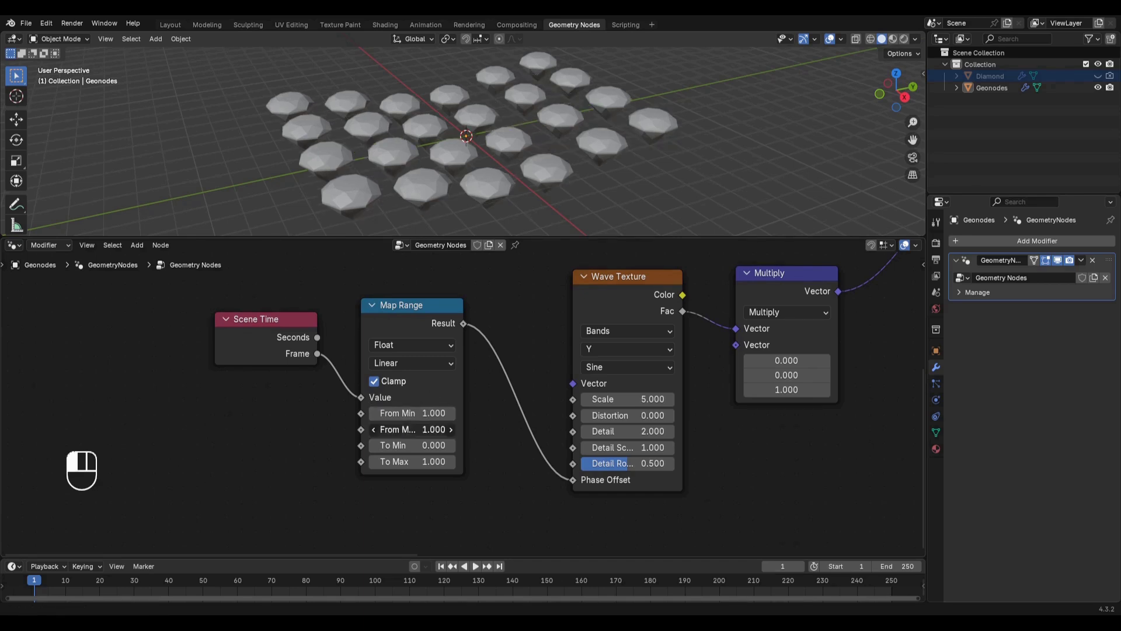
{"action": "left_click", "coordinate": [430, 430]}
{"action": "type", "text": "75"}
{"action": "key", "text": "Return"}
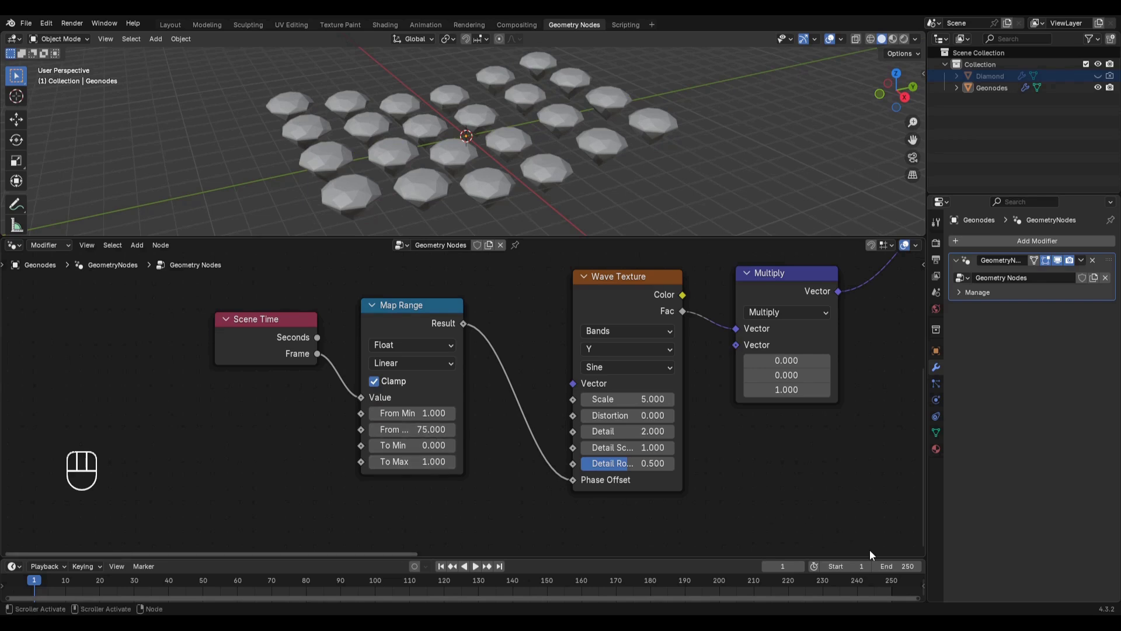
Set the scene's end frame to 75
{"action": "left_click", "coordinate": [898, 564]}
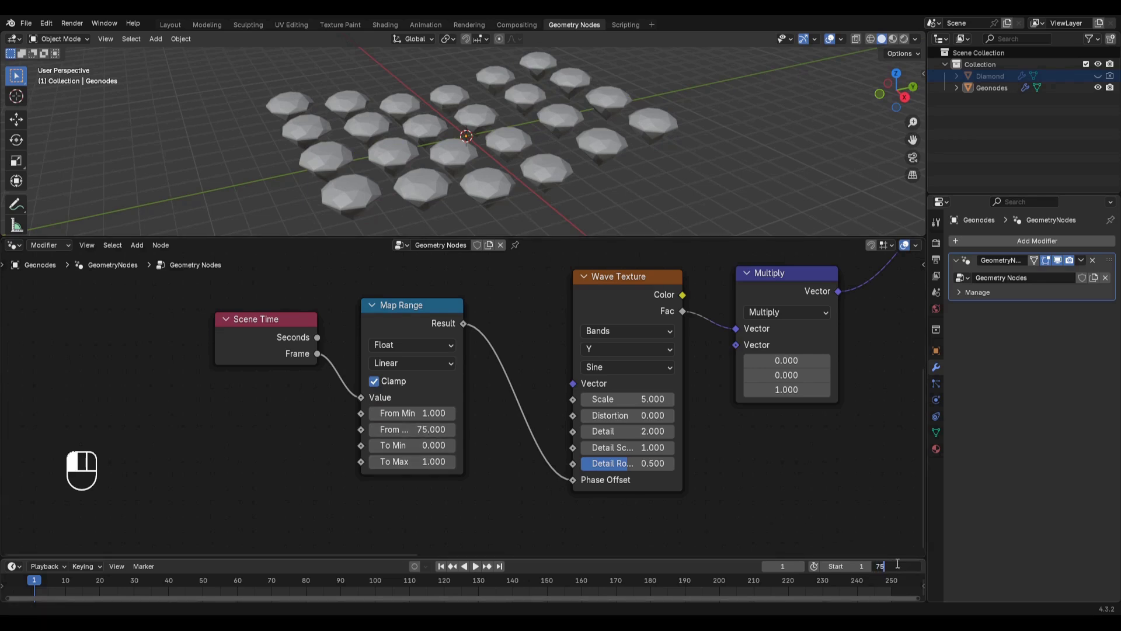
{"action": "type", "text": "75"}
{"action": "key", "text": "Return"}
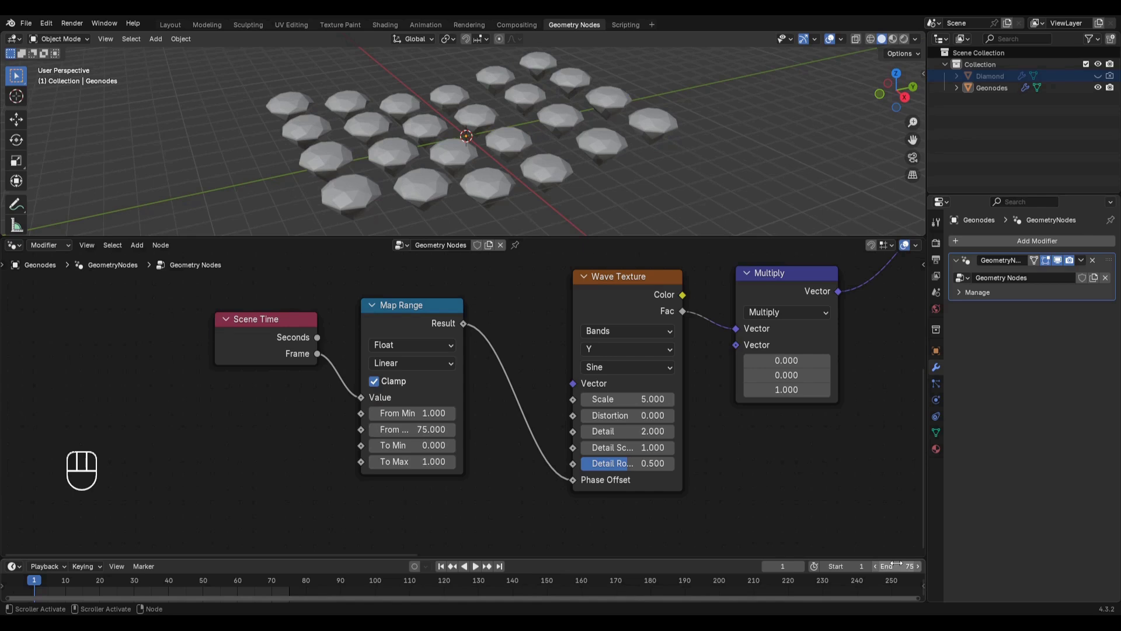
Set the Map Range node's To Max to tau
{"action": "left_click", "coordinate": [421, 460]}
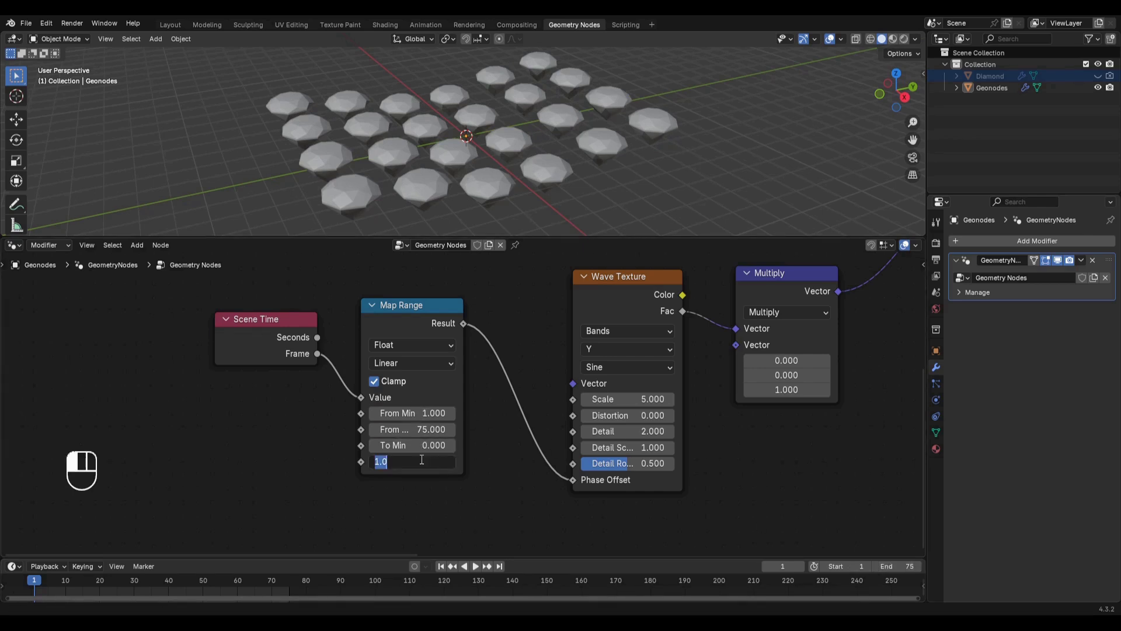
{"action": "type", "text": "tau"}
{"action": "key", "text": "Return"}
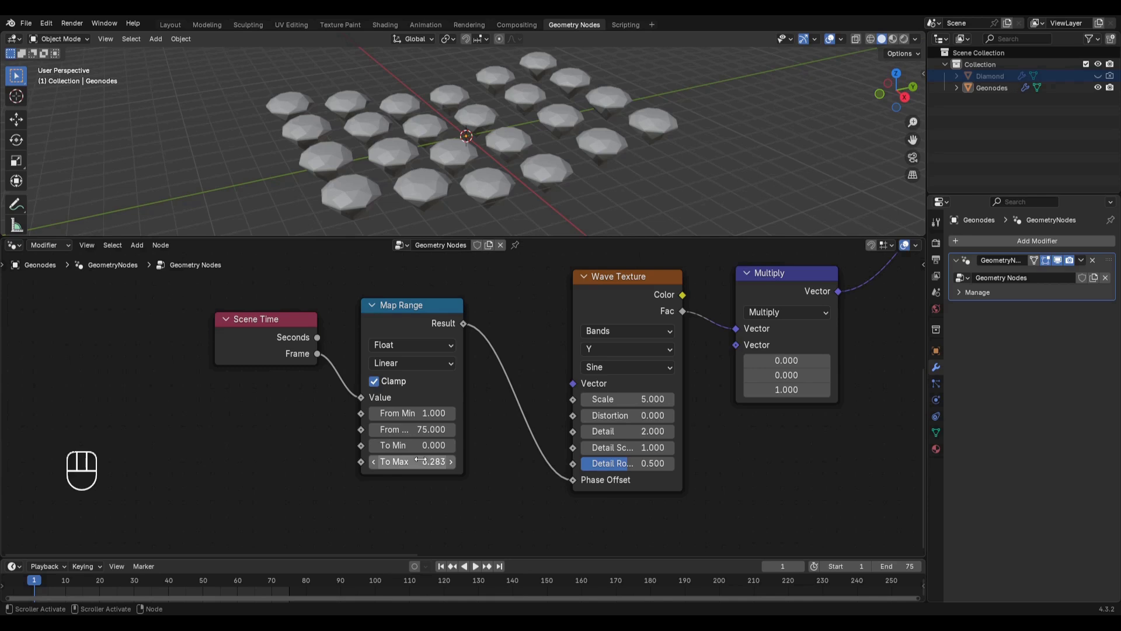
Play the animation to check the wave motion of the diamonds, and stop playback
{"action": "scroll", "coordinate": [464, 416], "scroll_direction": "down", "scroll_amount": 1}
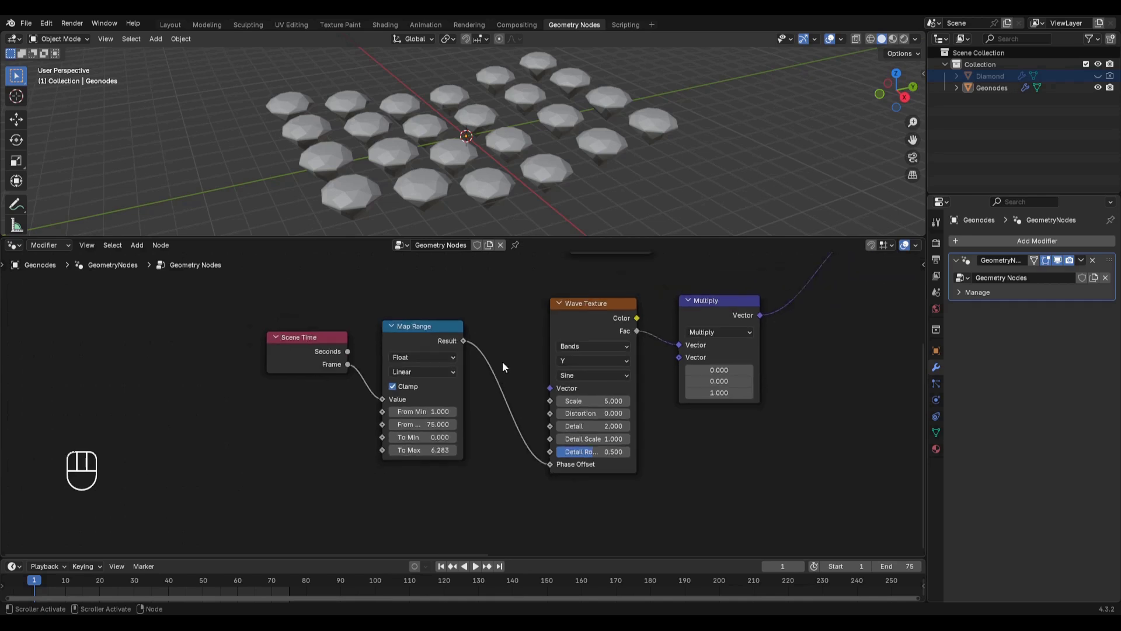
{"action": "scroll", "coordinate": [519, 268], "scroll_direction": "down", "scroll_amount": 4}
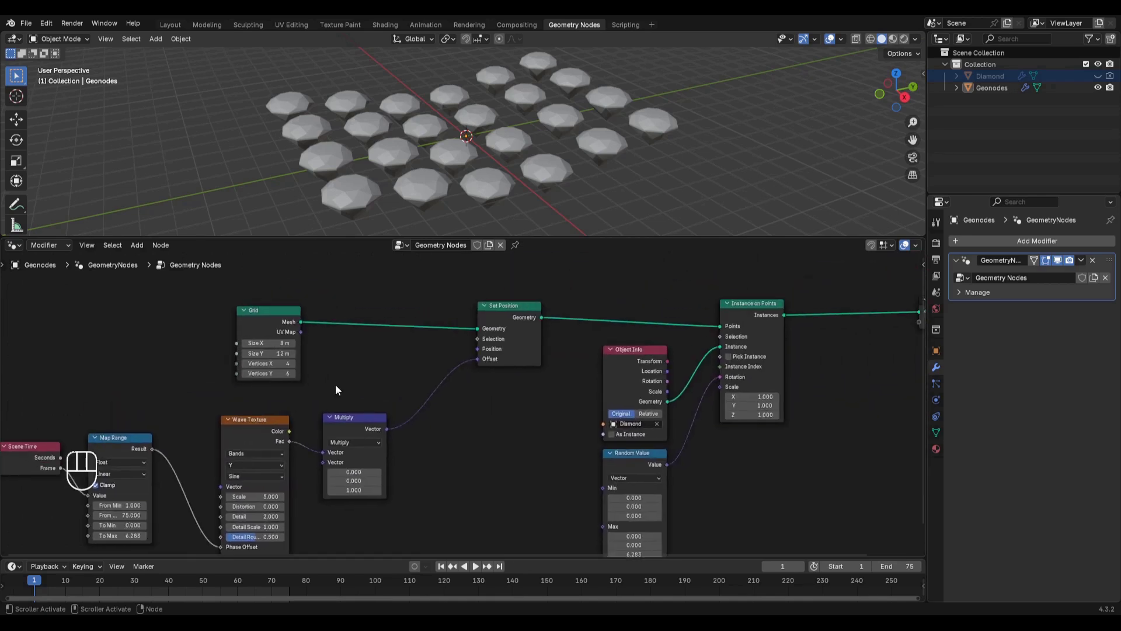
{"action": "middle_click_drag", "start_coordinate": [486, 393], "coordinate": [452, 352]}
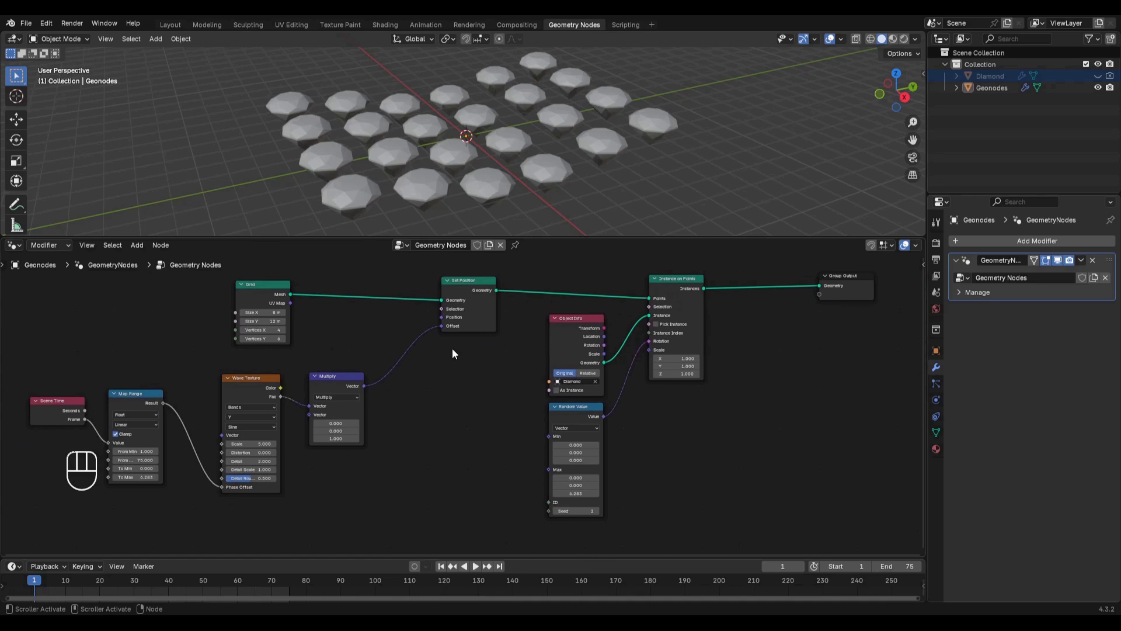
{"action": "left_click", "coordinate": [476, 566]}
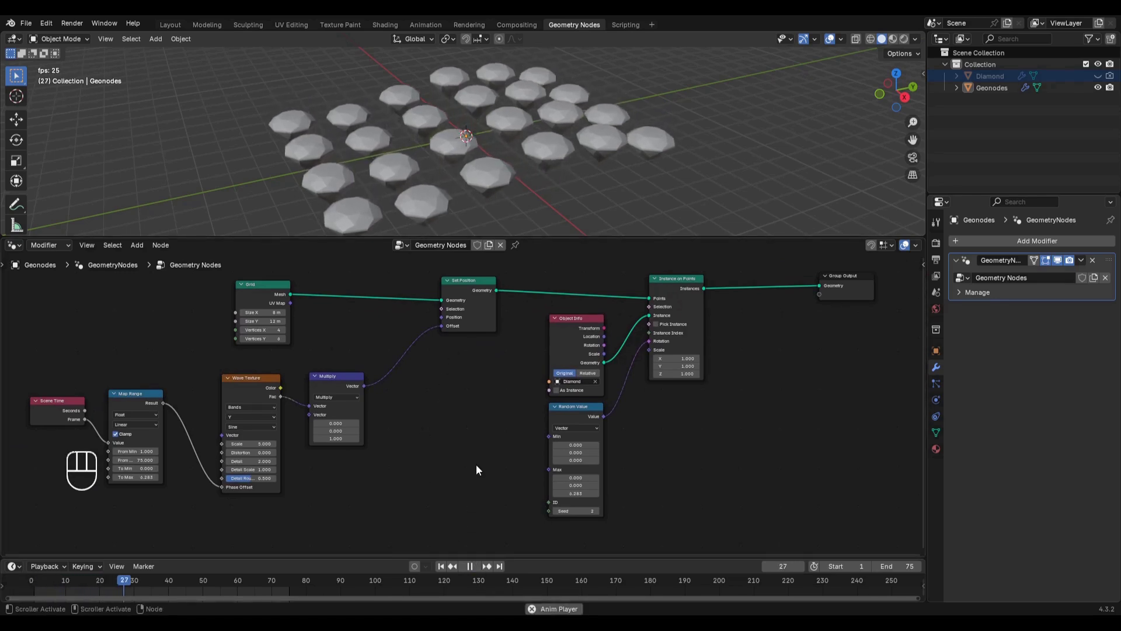
{"action": "left_click", "coordinate": [470, 566]}
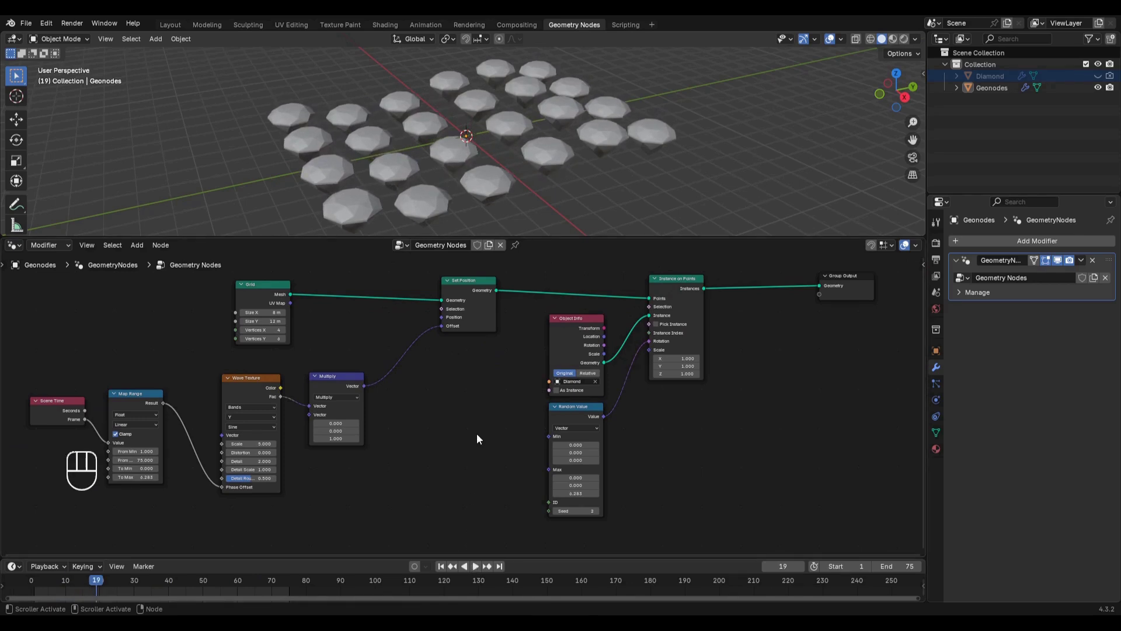
{"action": "key", "text": "ctrl+alt+n"}
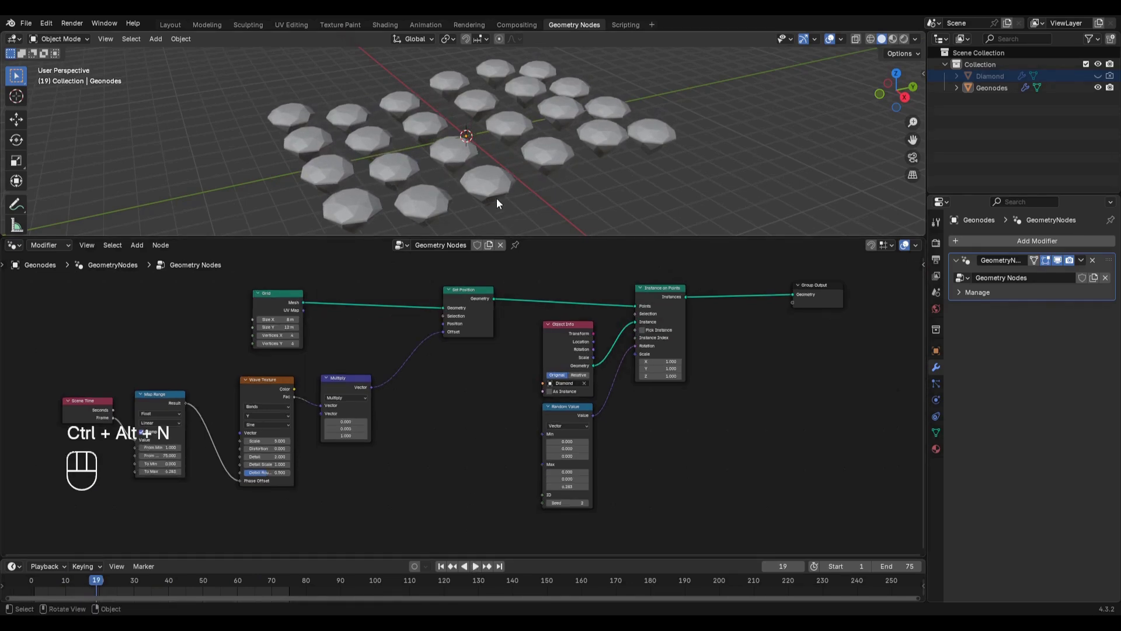
{"action": "middle_click_drag", "start_coordinate": [625, 307], "coordinate": [386, 336]}
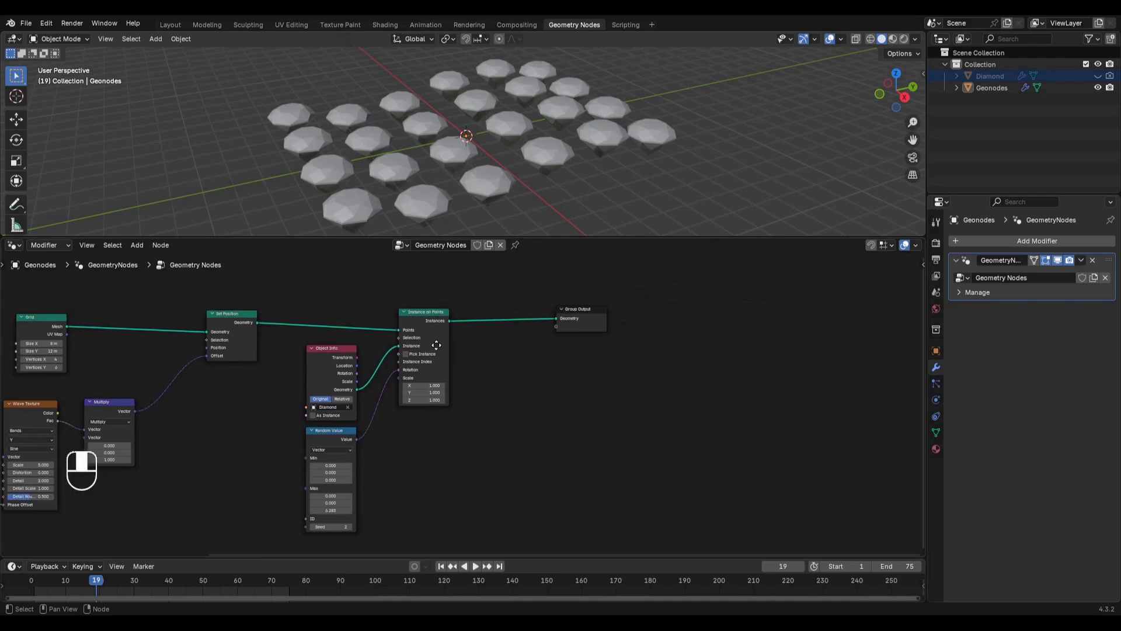
Make room before the Group Output node and insert a Set Material node between Instance on Points and Group Output
{"action": "scroll", "coordinate": [410, 317], "scroll_direction": "up", "scroll_amount": 2}
{"action": "left_click", "coordinate": [524, 369]}
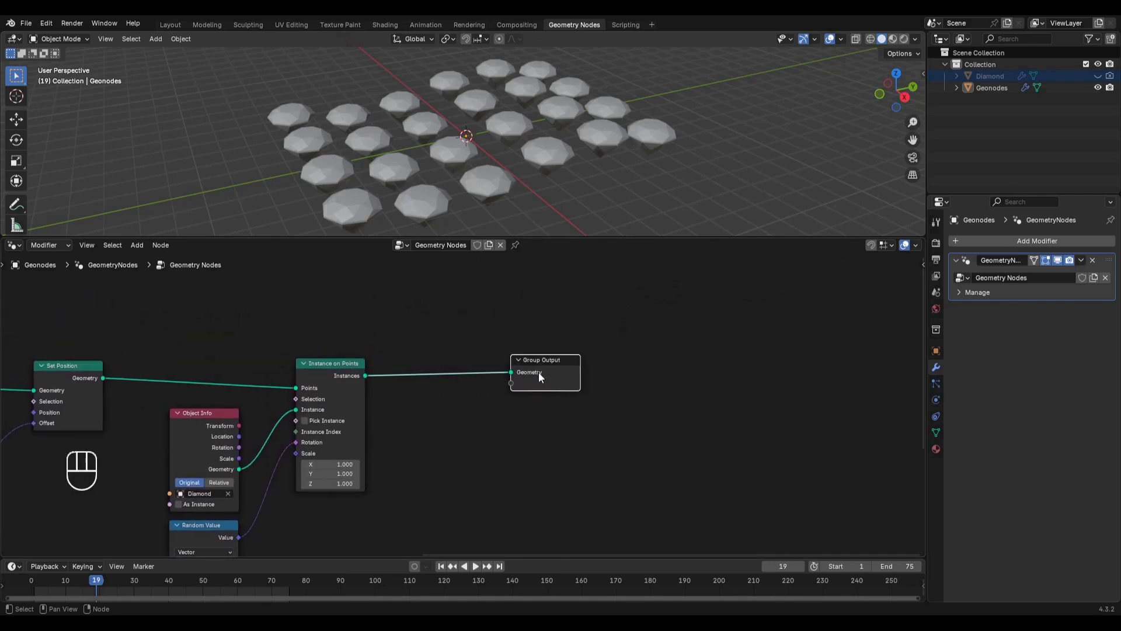
{"action": "key", "text": "g"}
{"action": "left_click", "coordinate": [645, 362]}
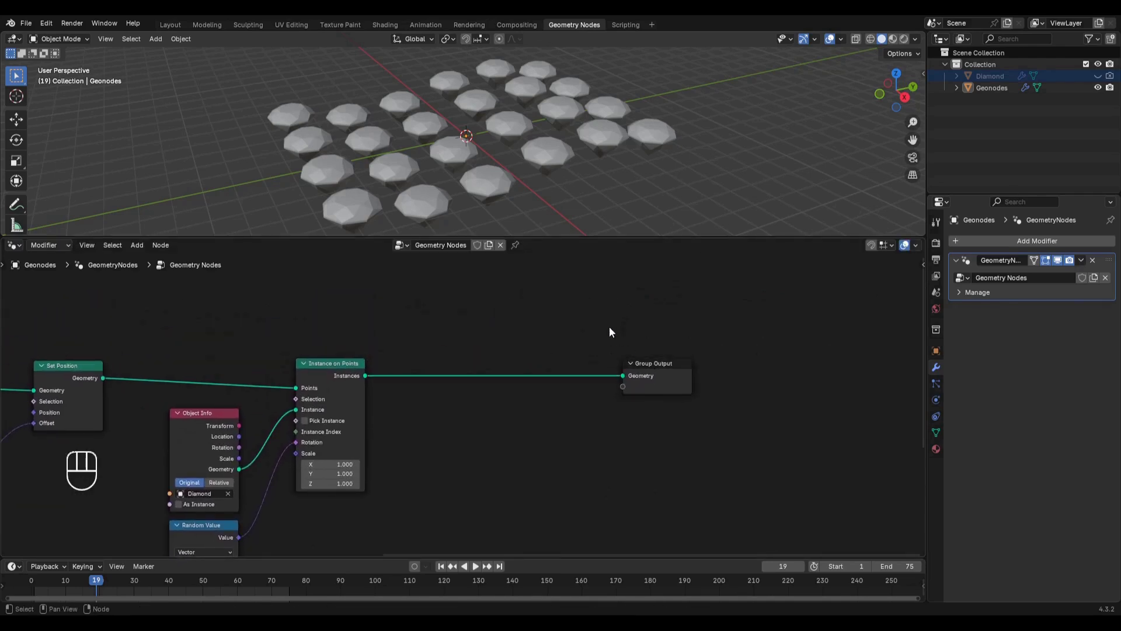
{"action": "key", "text": "shift+a"}
{"action": "type", "text": "set"}
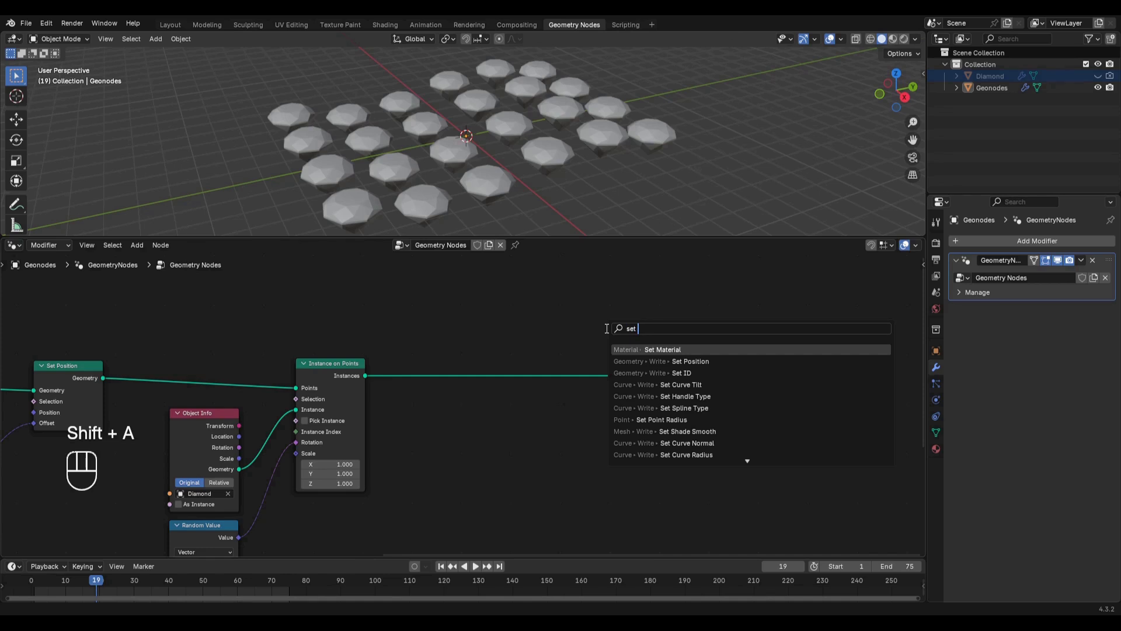
{"action": "key", "text": "Return"}
{"action": "left_click", "coordinate": [475, 351]}
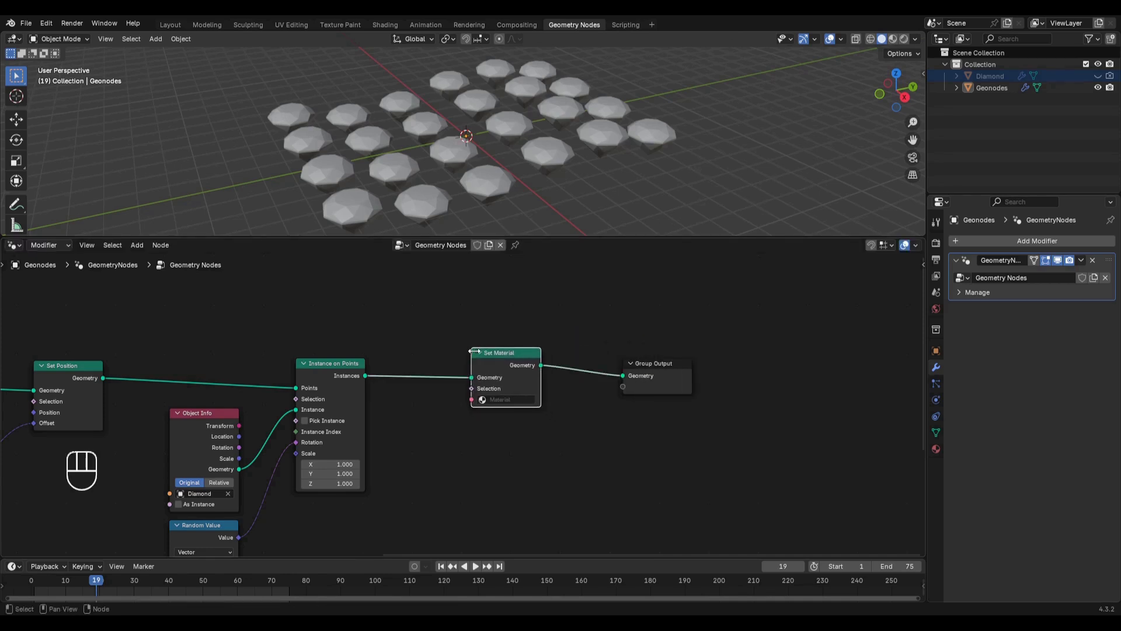
Create a new material on the Geonodes object and name it Diamond
{"action": "left_click", "coordinate": [935, 448]}
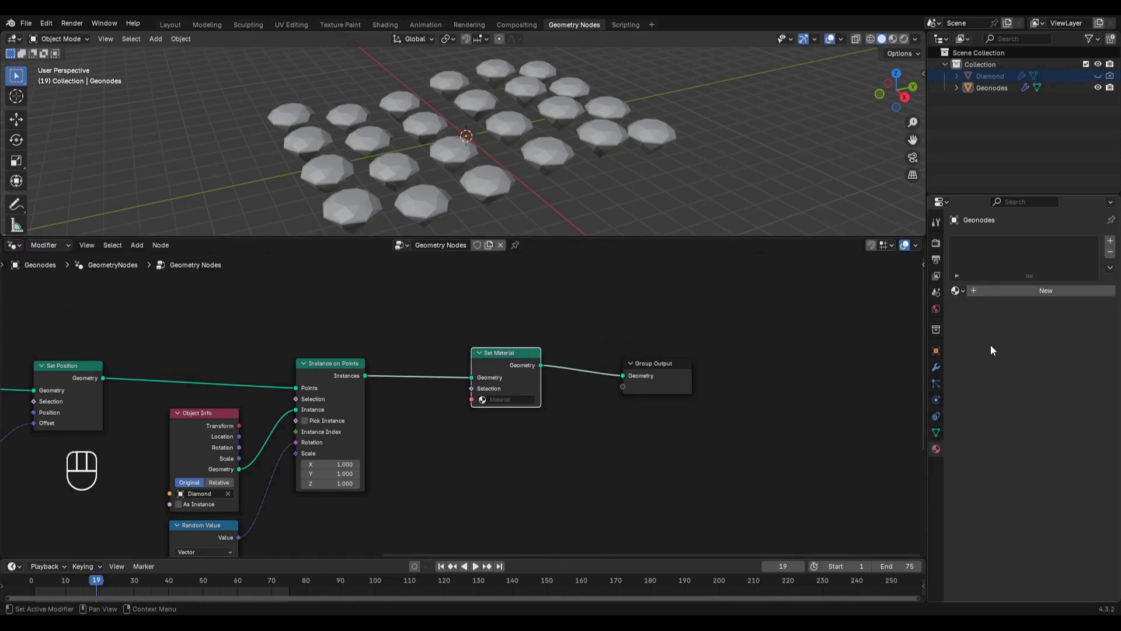
{"action": "left_click", "coordinate": [1032, 289]}
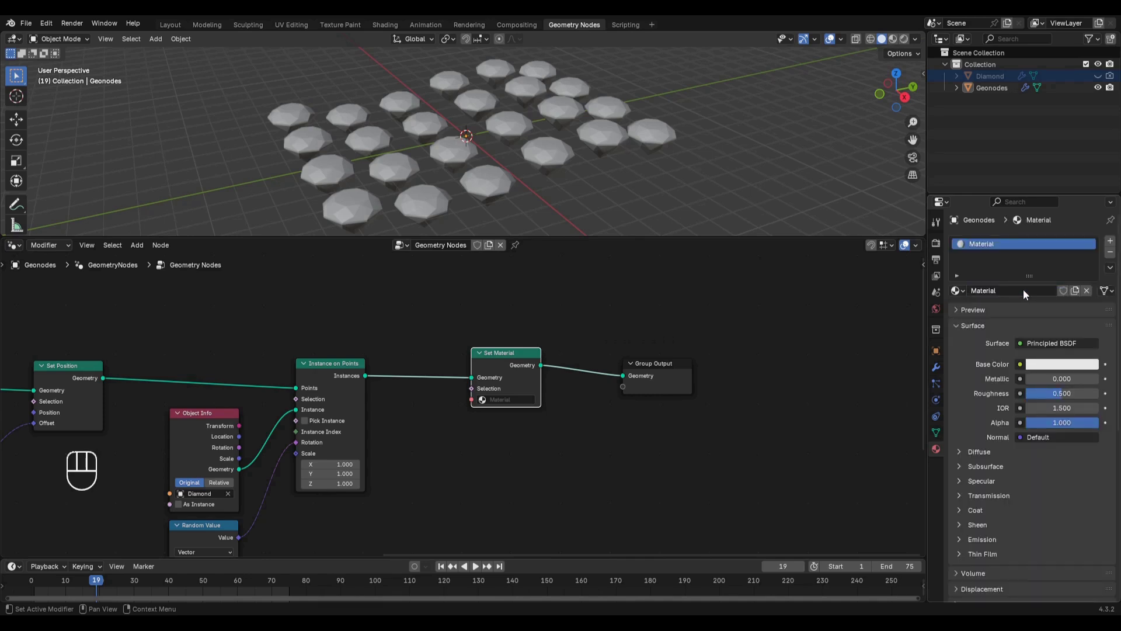
{"action": "double_click", "coordinate": [1023, 289]}
{"action": "type", "text": "Dia"}
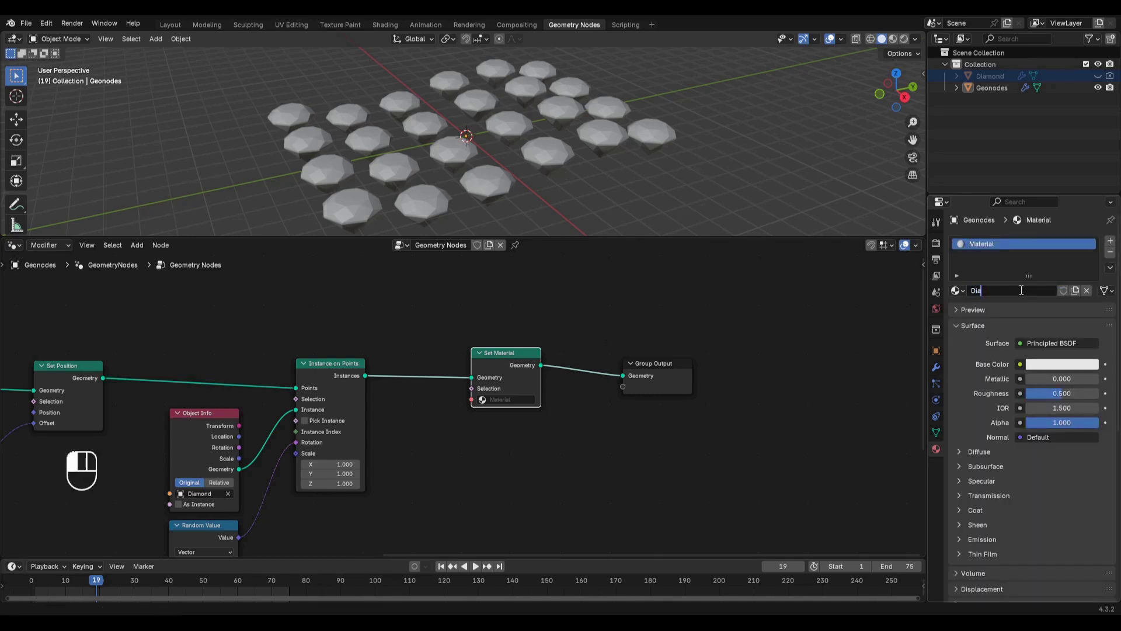
{"action": "type", "text": "mond"}
{"action": "key", "text": "Return"}
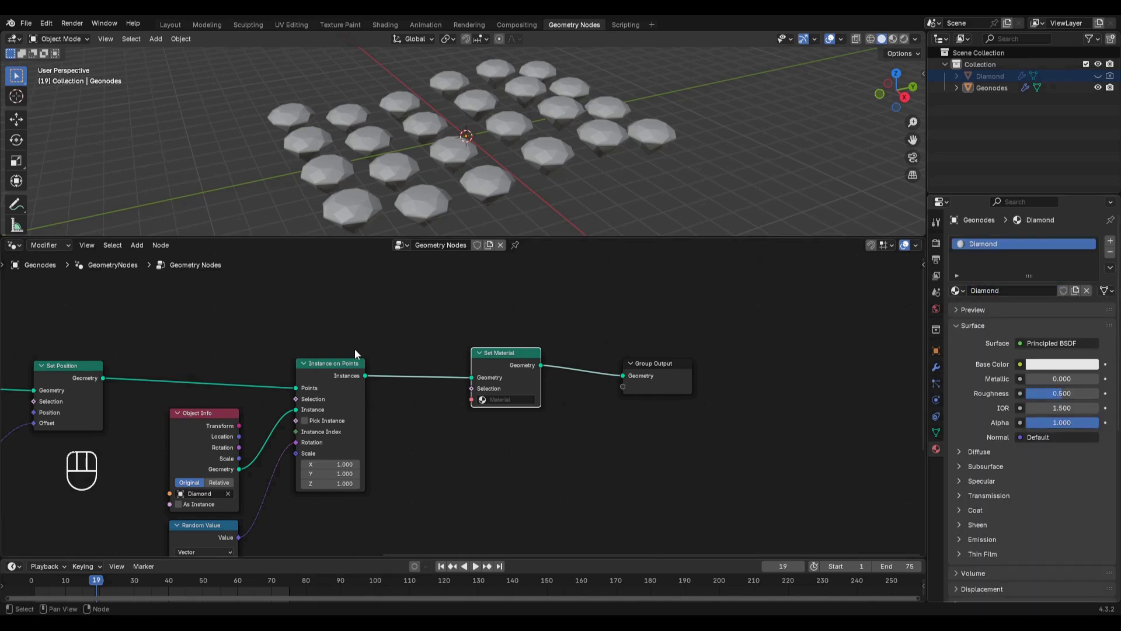
Assign the Diamond material in the Set Material node
{"action": "scroll", "coordinate": [443, 368], "scroll_direction": "up", "scroll_amount": 3}
{"action": "left_click", "coordinate": [502, 400]}
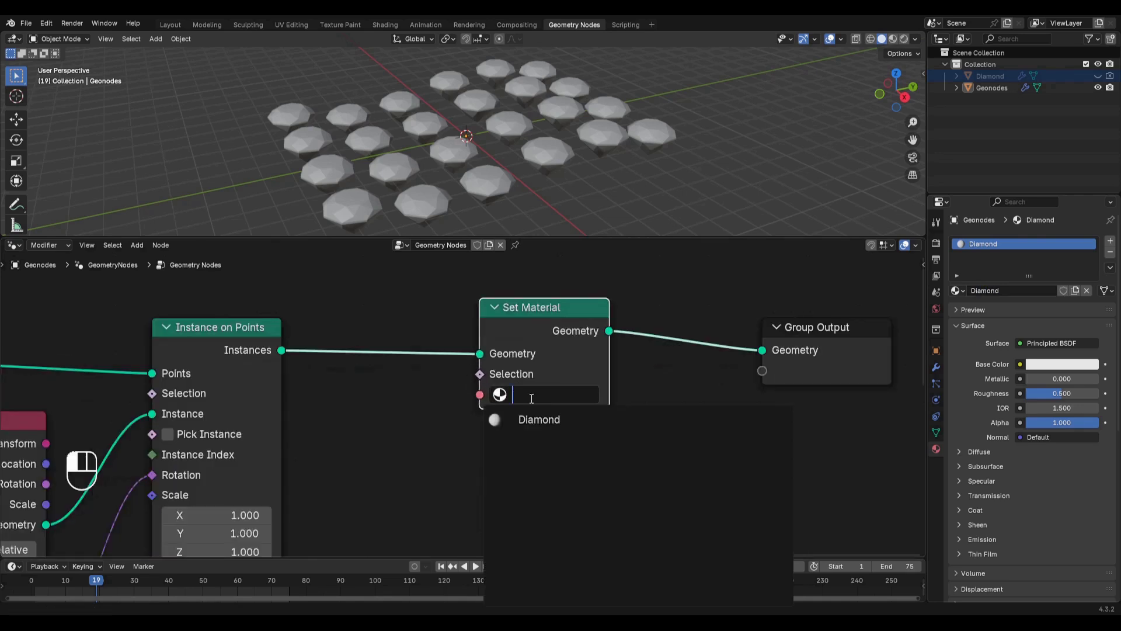
{"action": "left_click", "coordinate": [538, 419]}
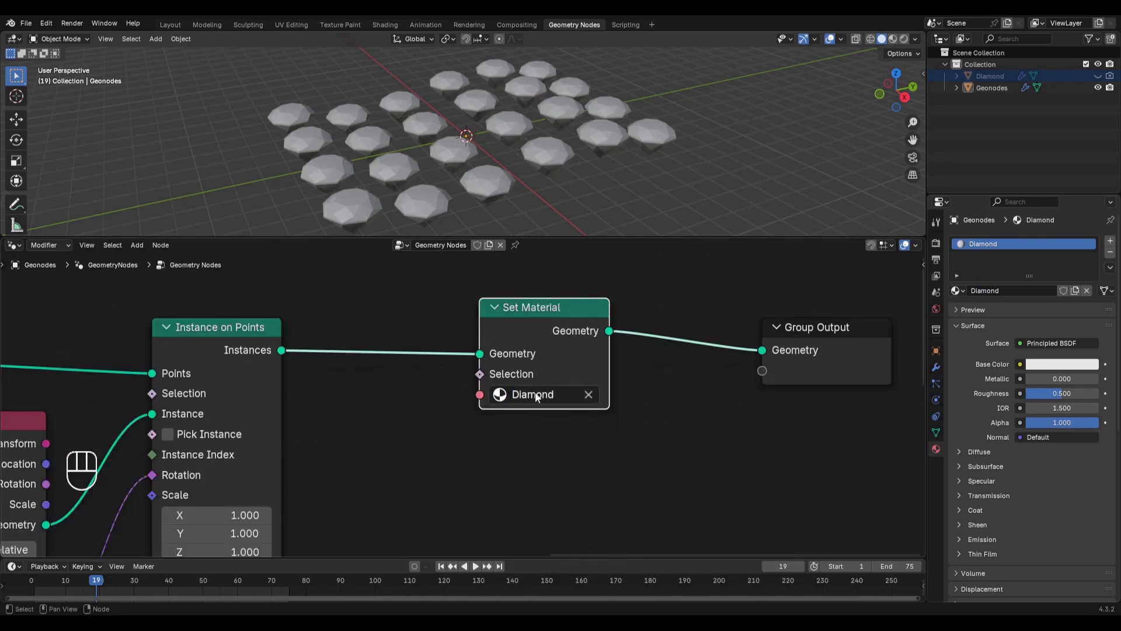
In the Shading workspace, enlarge the shader node editor and delete the Diamond material's Principled BSDF node
{"action": "scroll", "coordinate": [513, 385], "scroll_direction": "down", "scroll_amount": 2}
{"action": "middle_click_drag", "start_coordinate": [539, 359], "coordinate": [504, 377]}
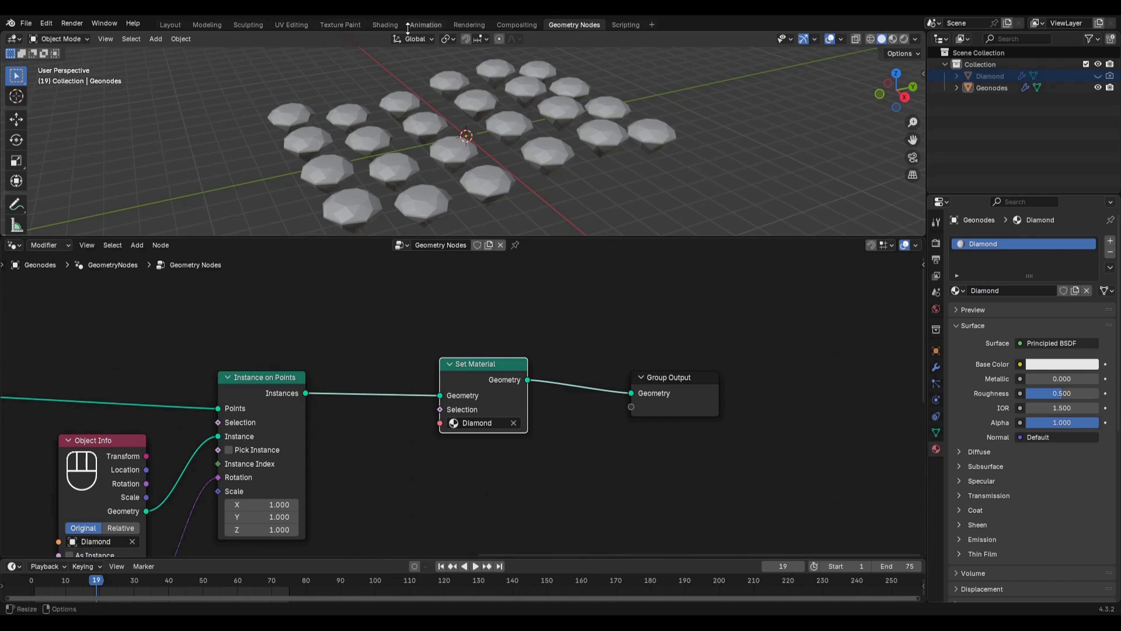
{"action": "left_click", "coordinate": [385, 24]}
{"action": "mouse_move", "coordinate": [488, 198]}
{"action": "middle_mouse_down", "text": "shift"}
{"action": "mouse_move", "coordinate": [505, 219]}
{"action": "mouse_move", "coordinate": [498, 181]}
{"action": "middle_mouse_up", "text": "shift"}
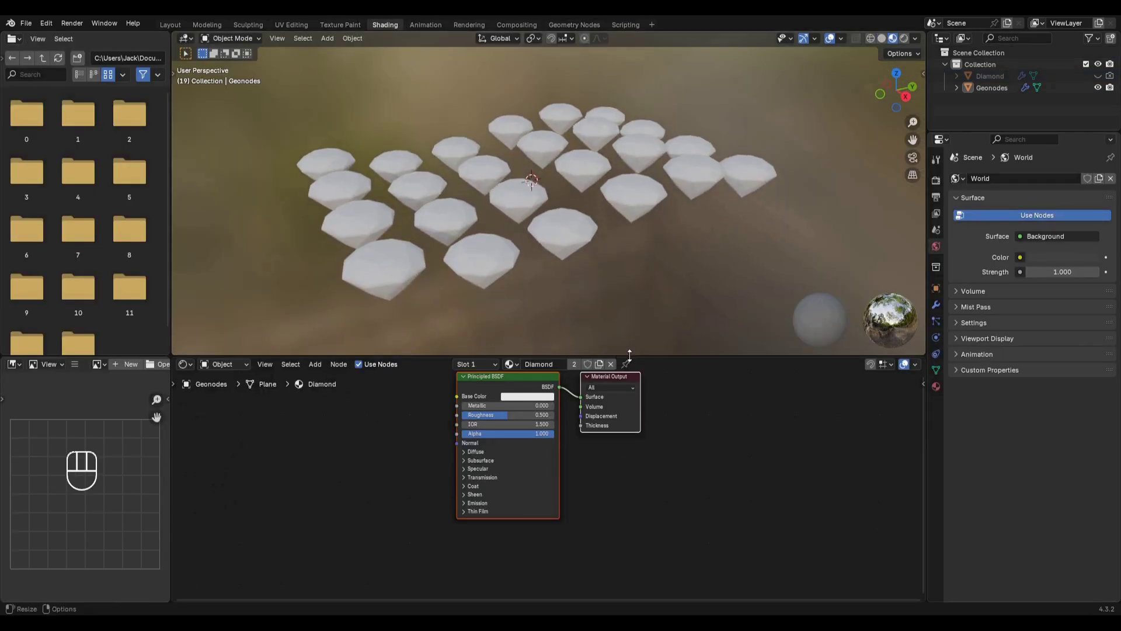
{"action": "left_click_drag", "start_coordinate": [628, 356], "coordinate": [618, 233]}
{"action": "scroll", "coordinate": [539, 304], "scroll_direction": "up", "scroll_amount": 3}
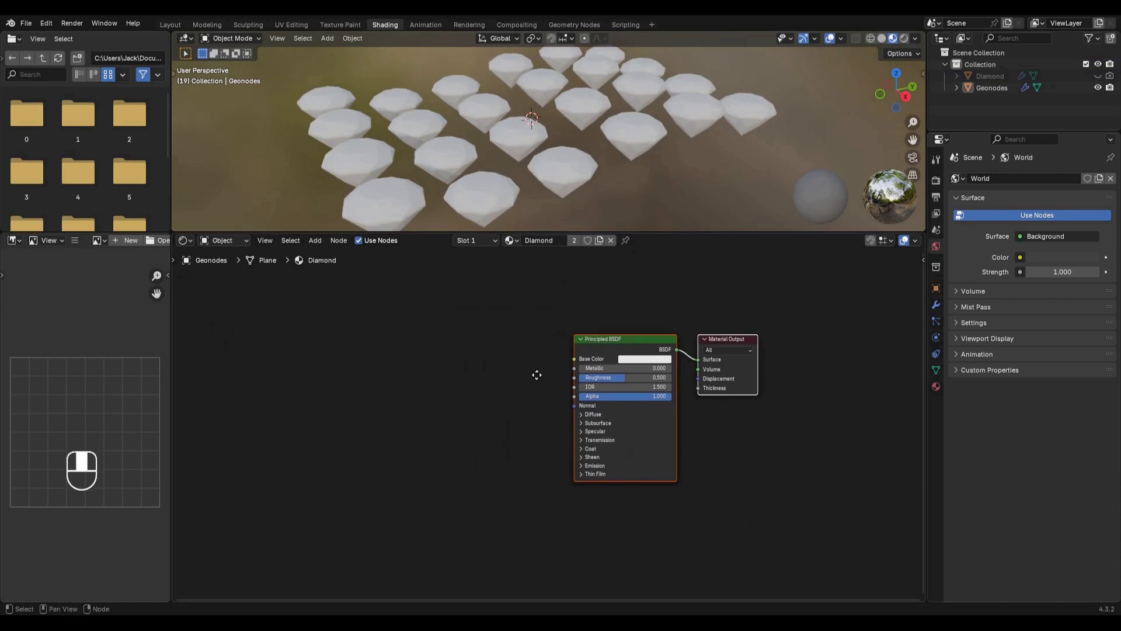
{"action": "left_click", "coordinate": [657, 307]}
{"action": "key", "text": "ctrl+x"}
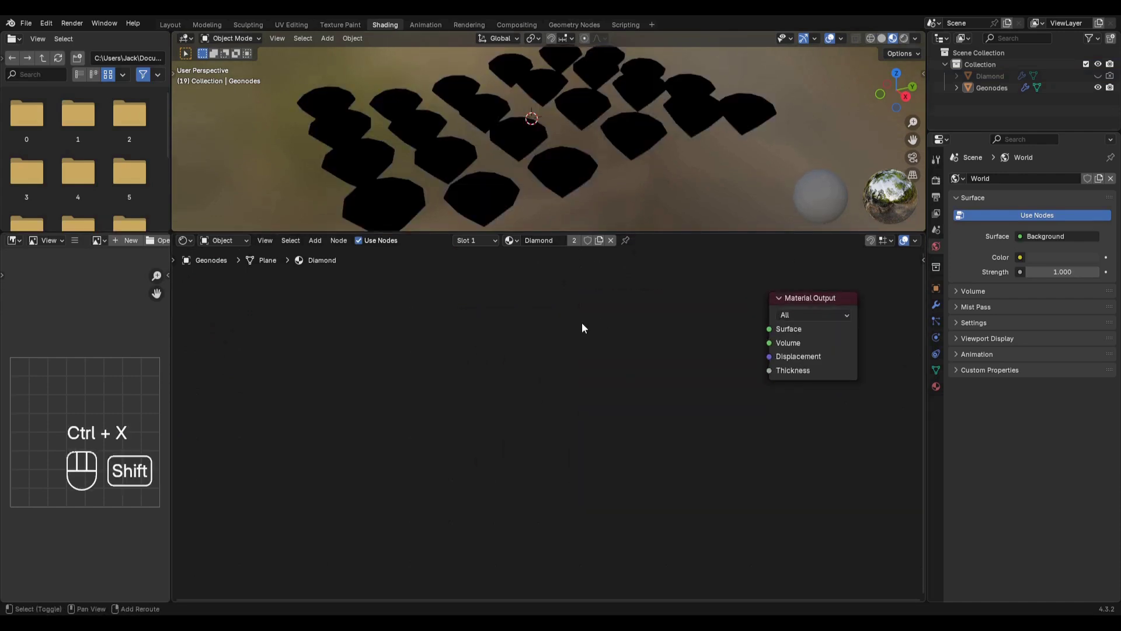
Add a Glass BSDF node with Beckmann distribution and connect it to the Material Output's Surface input
{"action": "key", "text": "shift+a"}
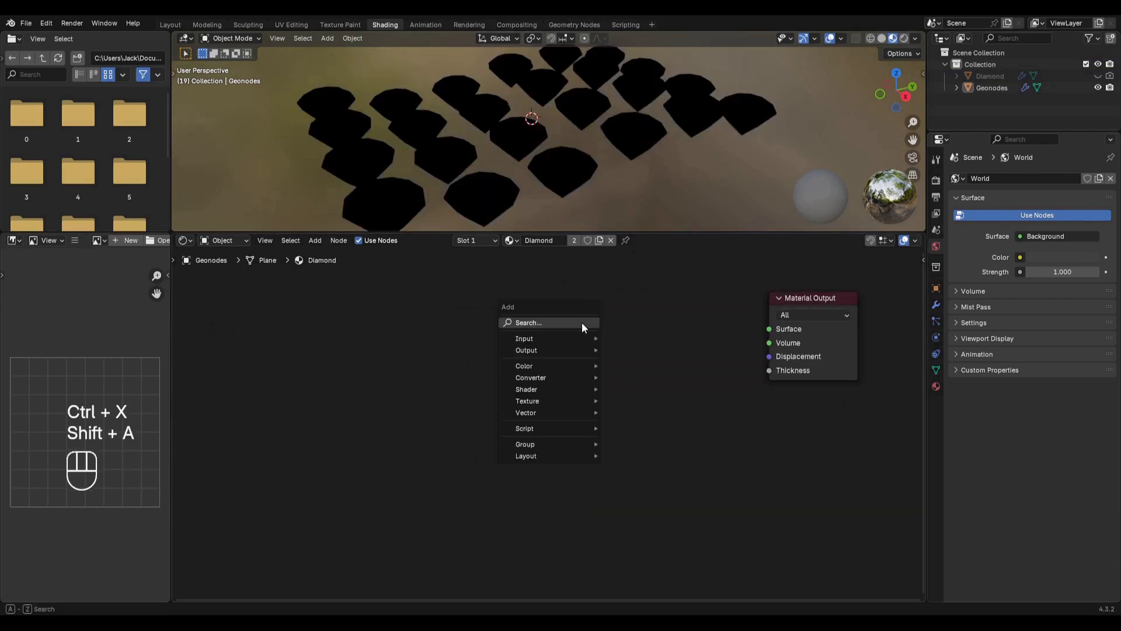
{"action": "type", "text": "glass"}
{"action": "key", "text": "Return"}
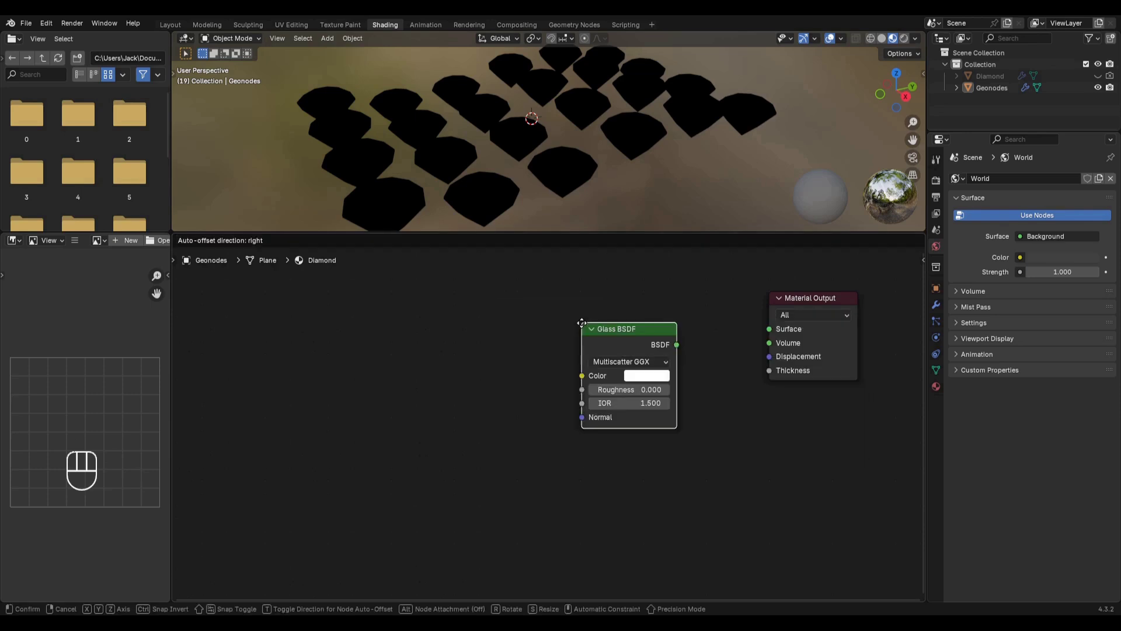
{"action": "left_click", "coordinate": [240, 311]}
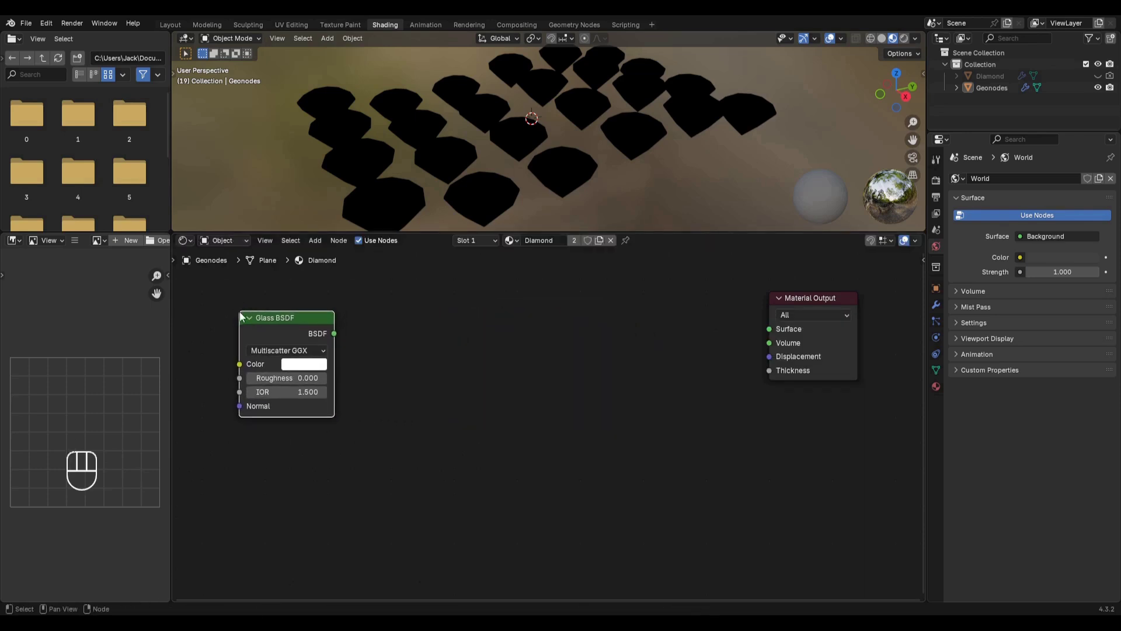
{"action": "left_click", "coordinate": [270, 350]}
{"action": "left_click", "coordinate": [272, 381]}
{"action": "left_click_drag", "start_coordinate": [332, 333], "coordinate": [769, 329]}
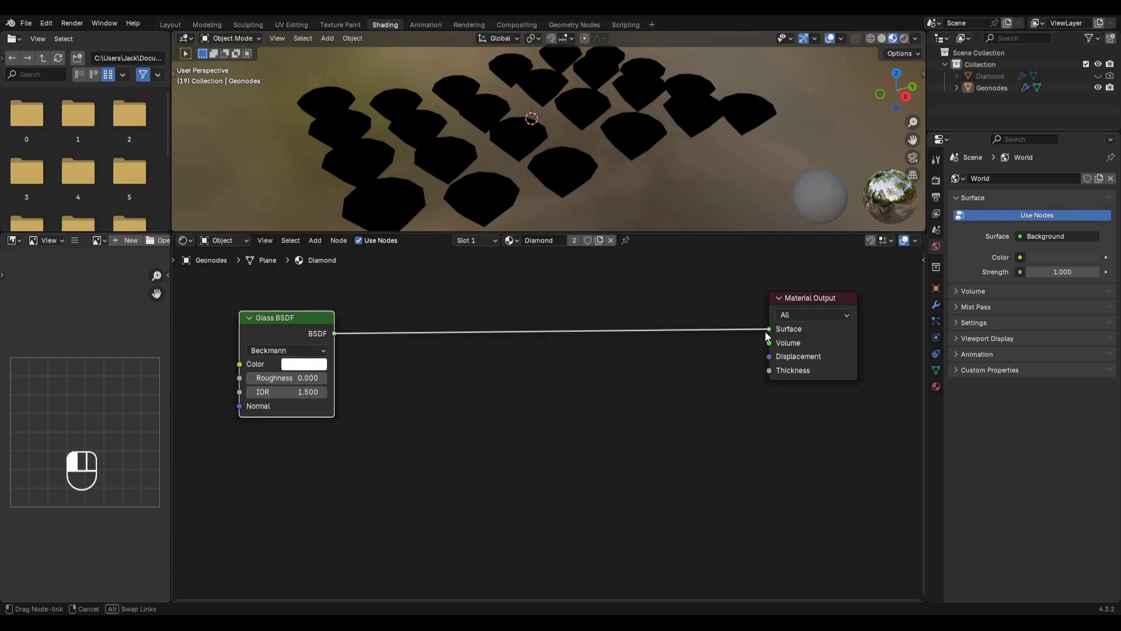
Insert two Add Shader nodes in series between the Glass BSDF and the Material Output
{"action": "key", "text": "shift+a"}
{"action": "type", "text": "add"}
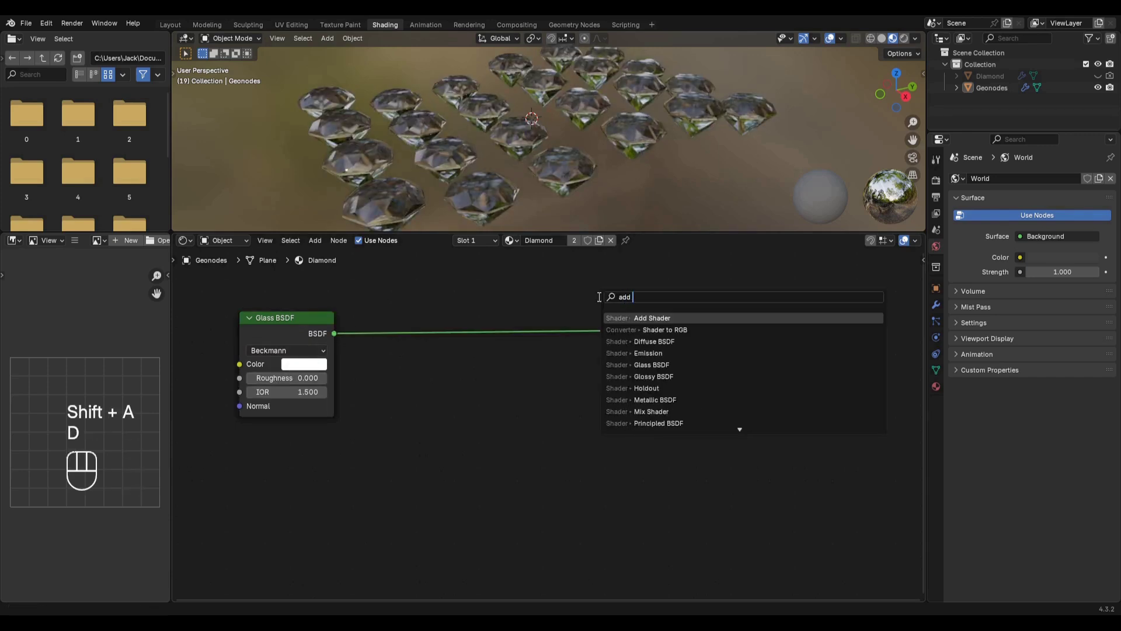
{"action": "key", "text": "Return"}
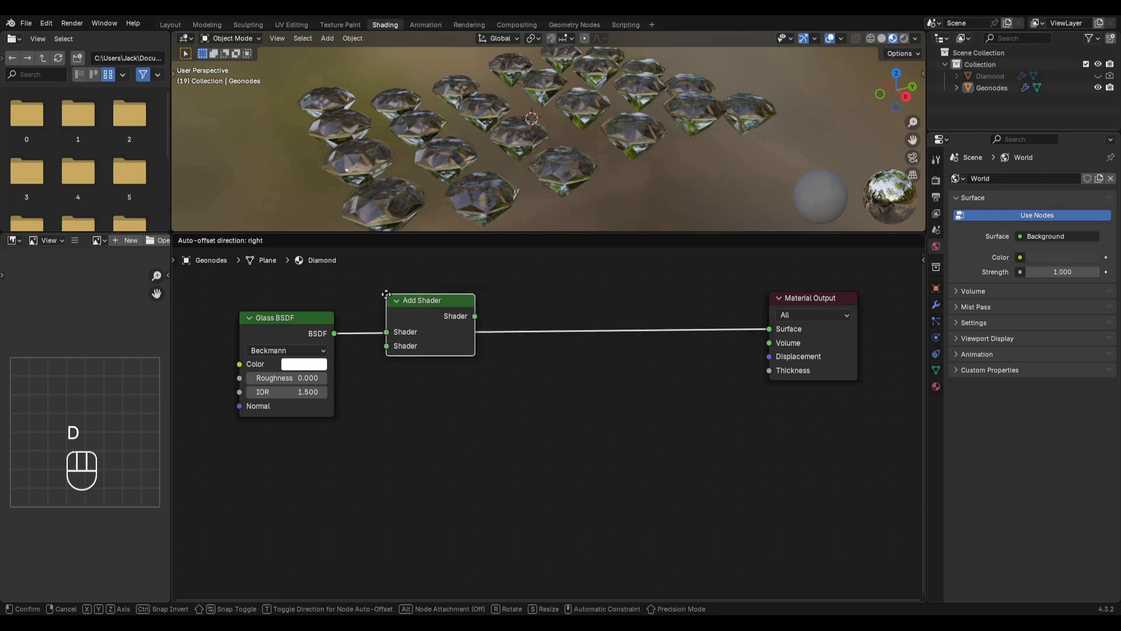
{"action": "left_click", "coordinate": [369, 302]}
{"action": "key", "text": "shift+d"}
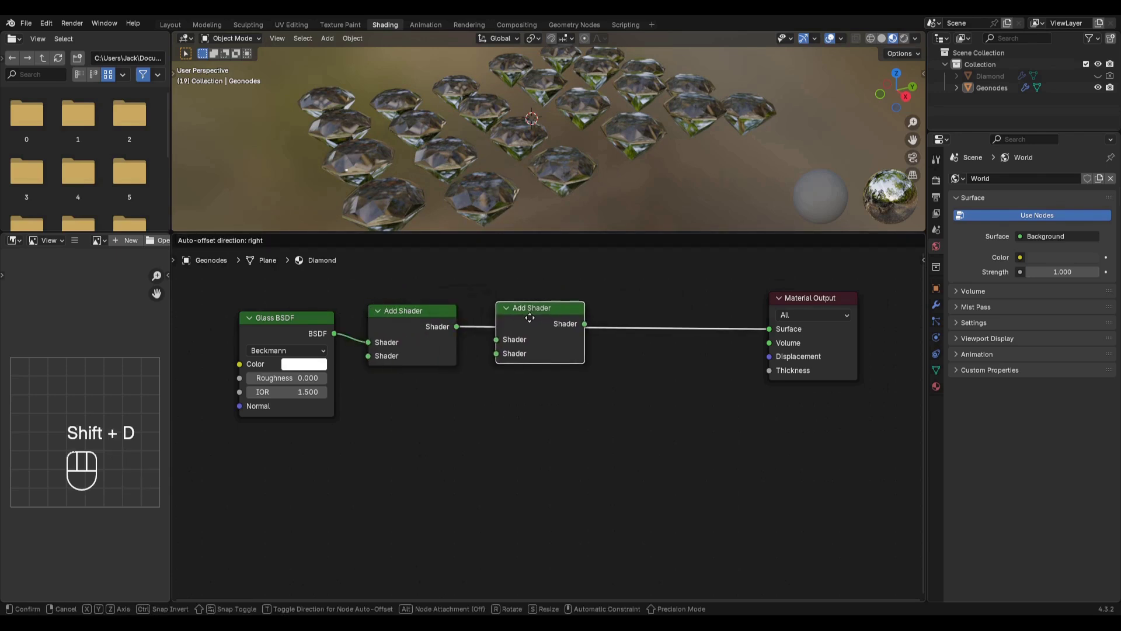
{"action": "left_click", "coordinate": [529, 323]}
Duplicate the Glass BSDF below the original and connect the copy to the first Add Shader's second input
{"action": "scroll", "coordinate": [446, 329], "scroll_direction": "down", "scroll_amount": 1}
{"action": "middle_click_drag", "start_coordinate": [317, 343], "coordinate": [486, 343]}
{"action": "scroll", "coordinate": [485, 344], "scroll_direction": "up", "scroll_amount": 1}
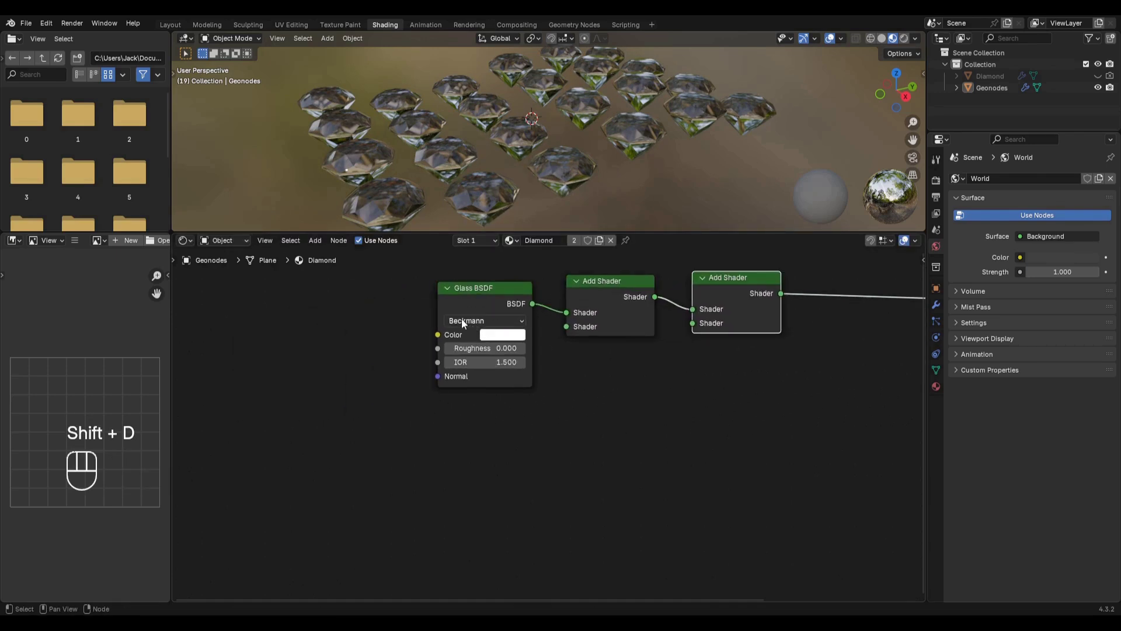
{"action": "left_click", "coordinate": [480, 295]}
{"action": "key", "text": "shift+d"}
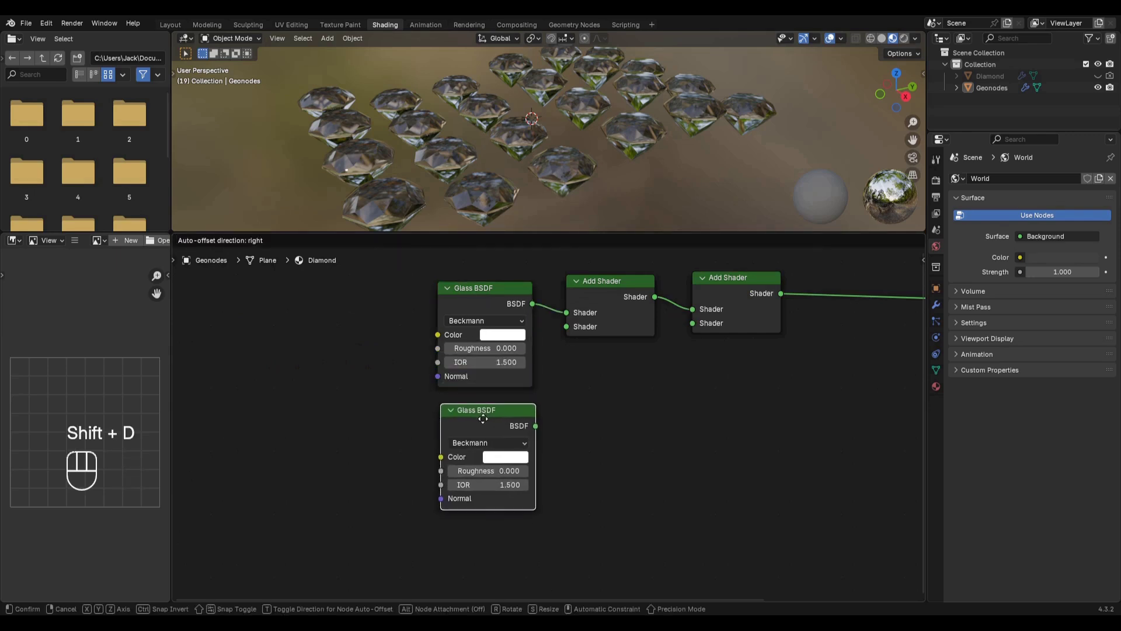
{"action": "left_click", "coordinate": [480, 423]}
{"action": "left_click_drag", "start_coordinate": [532, 426], "coordinate": [566, 327]}
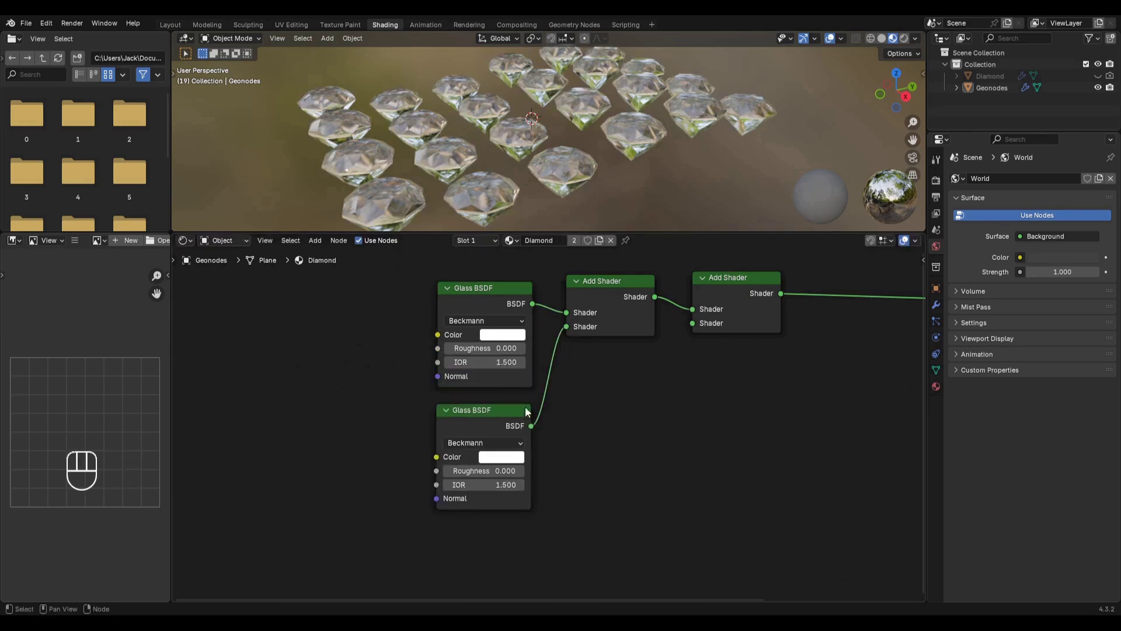
Make a third Glass BSDF copy and connect it to the second Add Shader's free input
{"action": "scroll", "coordinate": [496, 429], "scroll_direction": "down", "scroll_amount": 1}
{"action": "middle_click_drag", "start_coordinate": [499, 433], "coordinate": [497, 370]}
{"action": "key", "text": "shift+d"}
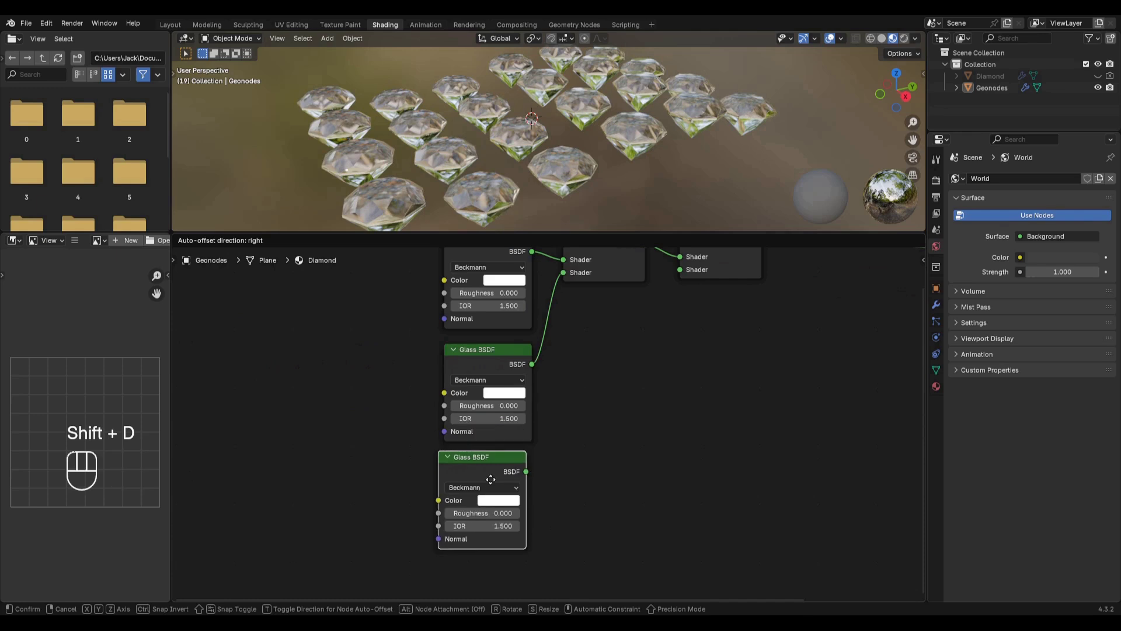
{"action": "left_click", "coordinate": [497, 482]}
{"action": "left_click_drag", "start_coordinate": [532, 475], "coordinate": [680, 270]}
Set the first Glass BSDF's color to pure red, with Green and Blue at 0, and its IOR to 1.45
{"action": "middle_click_drag", "start_coordinate": [500, 318], "coordinate": [520, 414], "text": "shift"}
{"action": "scroll", "coordinate": [521, 369], "scroll_direction": "up", "scroll_amount": 4}
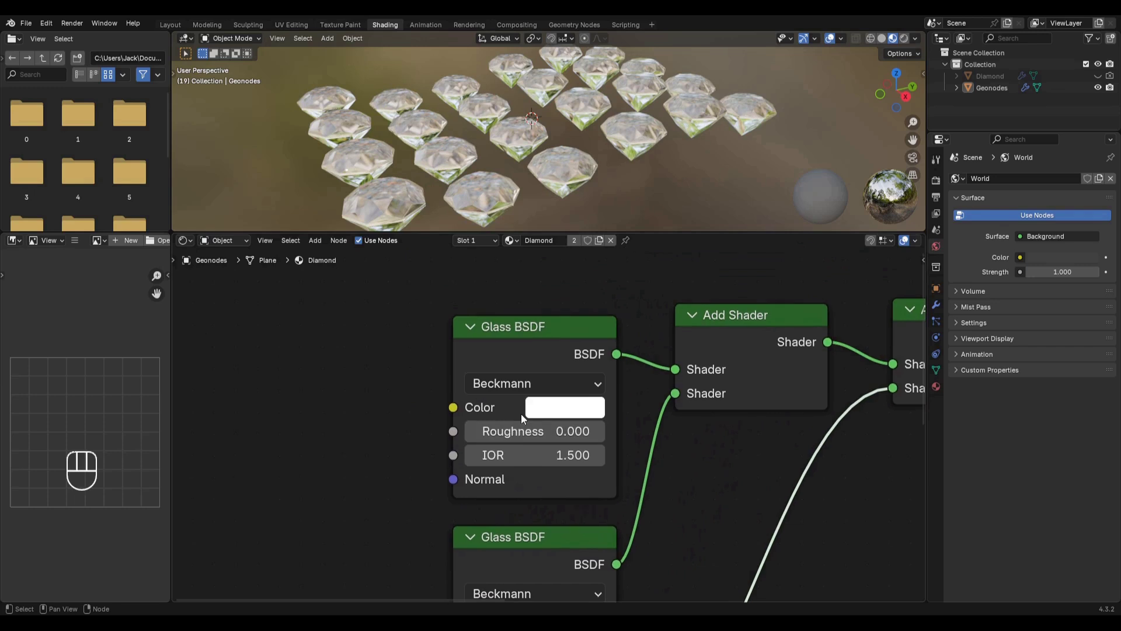
{"action": "left_click", "coordinate": [560, 415]}
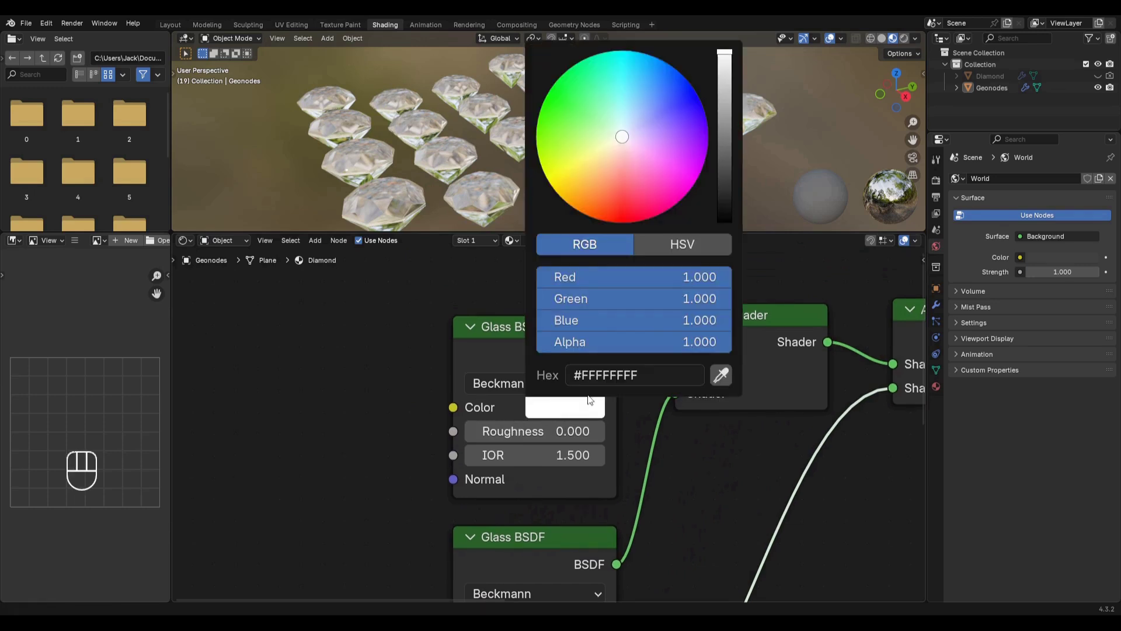
{"action": "left_click_drag", "start_coordinate": [700, 298], "coordinate": [474, 301]}
{"action": "left_click_drag", "start_coordinate": [582, 321], "coordinate": [380, 322]}
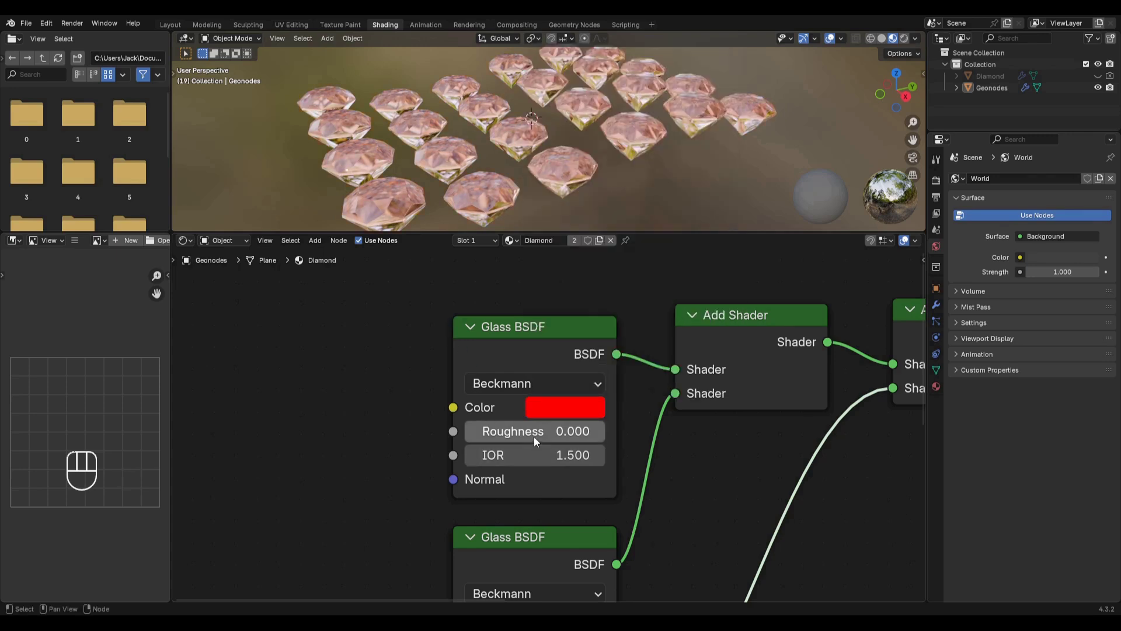
{"action": "double_click", "coordinate": [578, 454]}
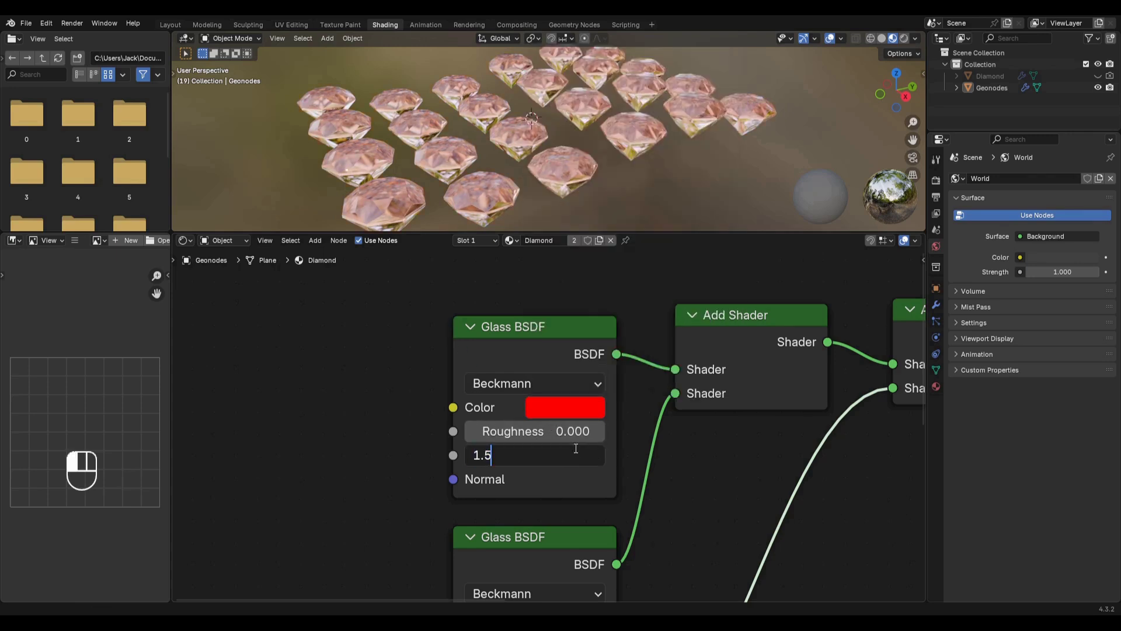
{"action": "type", "text": "45"}
{"action": "key", "text": "Return"}
Set the second Glass BSDF's color to pure green, with Red and Blue at 0
{"action": "scroll", "coordinate": [545, 469], "scroll_direction": "down", "scroll_amount": 2}
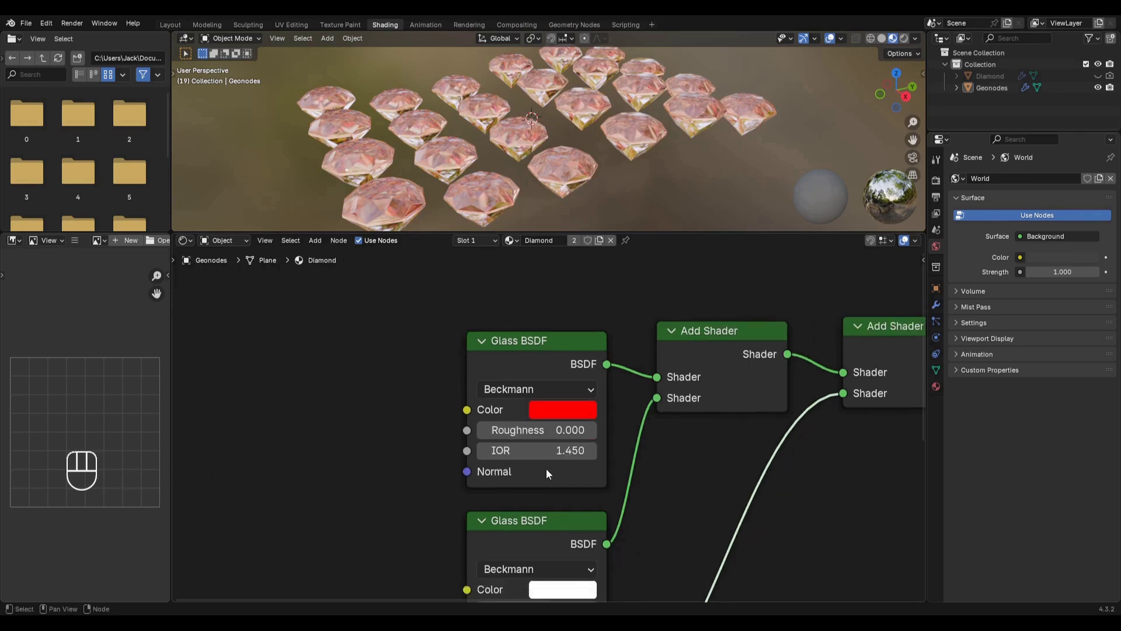
{"action": "scroll", "coordinate": [549, 420], "scroll_direction": "down", "scroll_amount": 5, "text": "shift"}
{"action": "scroll", "coordinate": [554, 382], "scroll_direction": "up", "scroll_amount": 1}
{"action": "scroll", "coordinate": [555, 382], "scroll_direction": "up", "scroll_amount": 2}
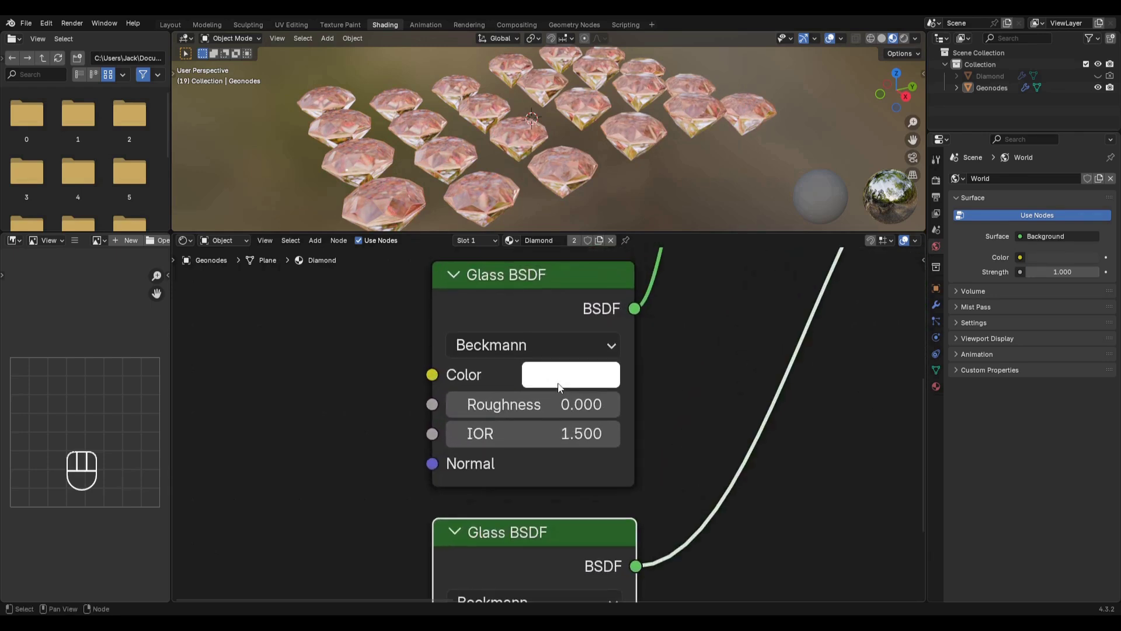
{"action": "left_click", "coordinate": [562, 377]}
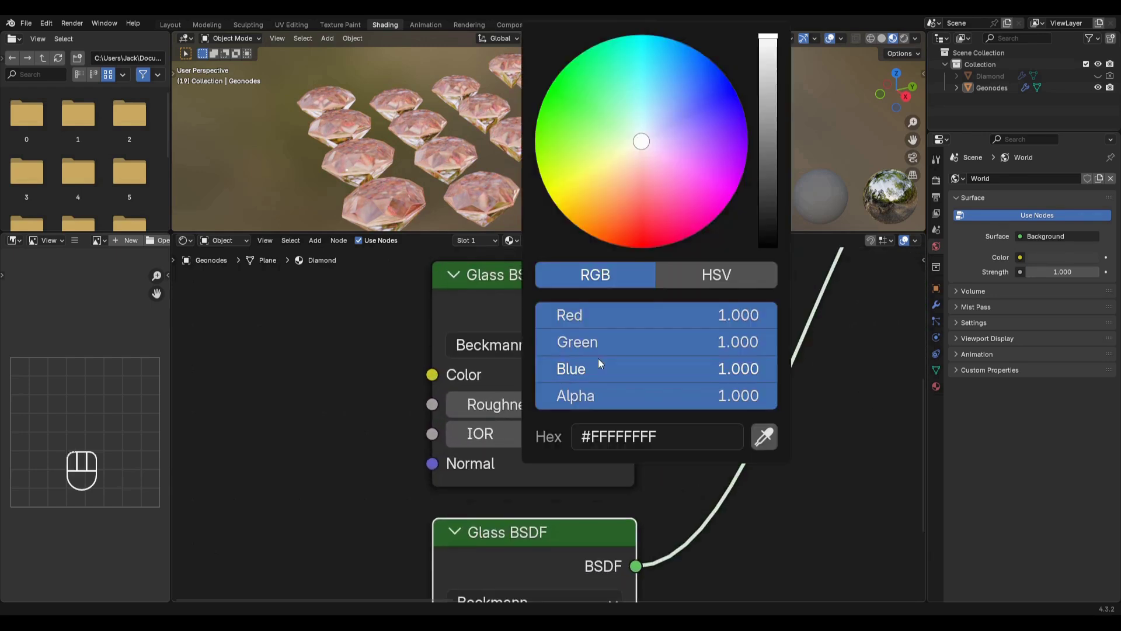
{"action": "left_click", "coordinate": [734, 316]}
{"action": "type", "text": "0"}
{"action": "key", "text": "Return"}
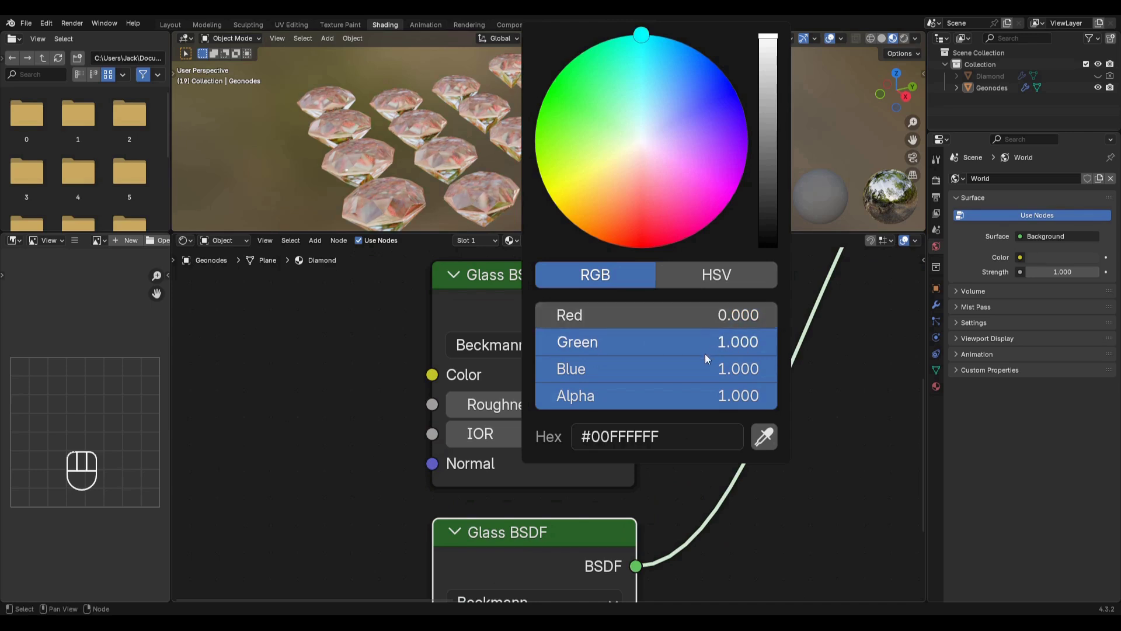
{"action": "left_click", "coordinate": [702, 368]}
{"action": "type", "text": "0"}
{"action": "key", "text": "Return"}
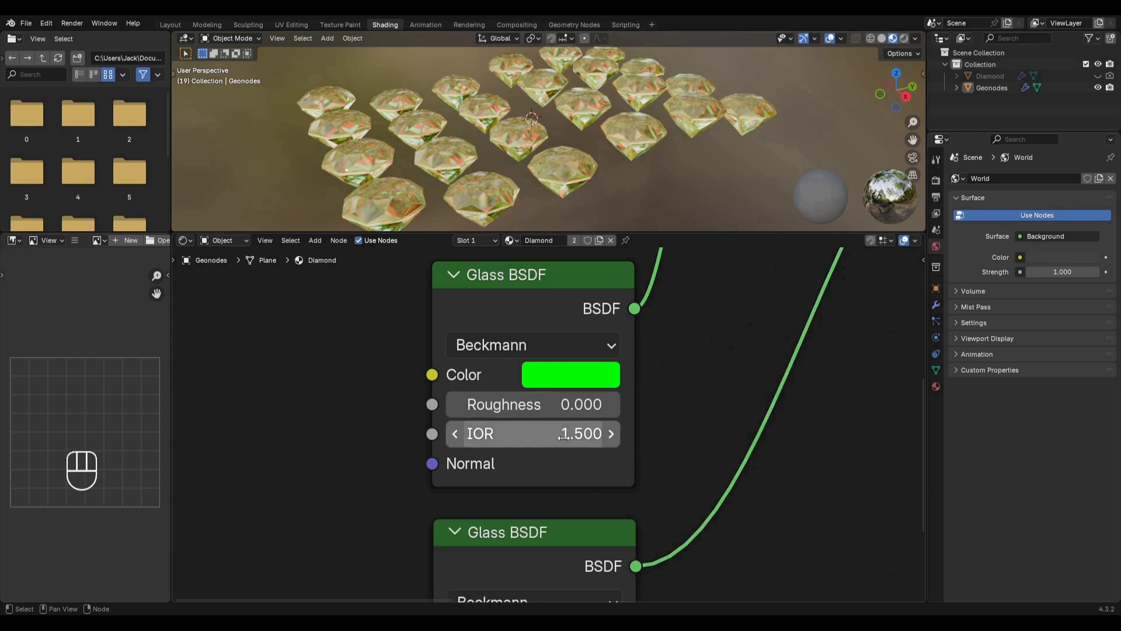
Set the third Glass BSDF's color to pure blue, with Red and Green at 0, and its IOR to 1.55
{"action": "scroll", "coordinate": [545, 524], "scroll_direction": "down", "scroll_amount": 1}
{"action": "middle_click_drag", "start_coordinate": [545, 519], "coordinate": [552, 307]}
{"action": "scroll", "coordinate": [552, 307], "scroll_direction": "up", "scroll_amount": 1}
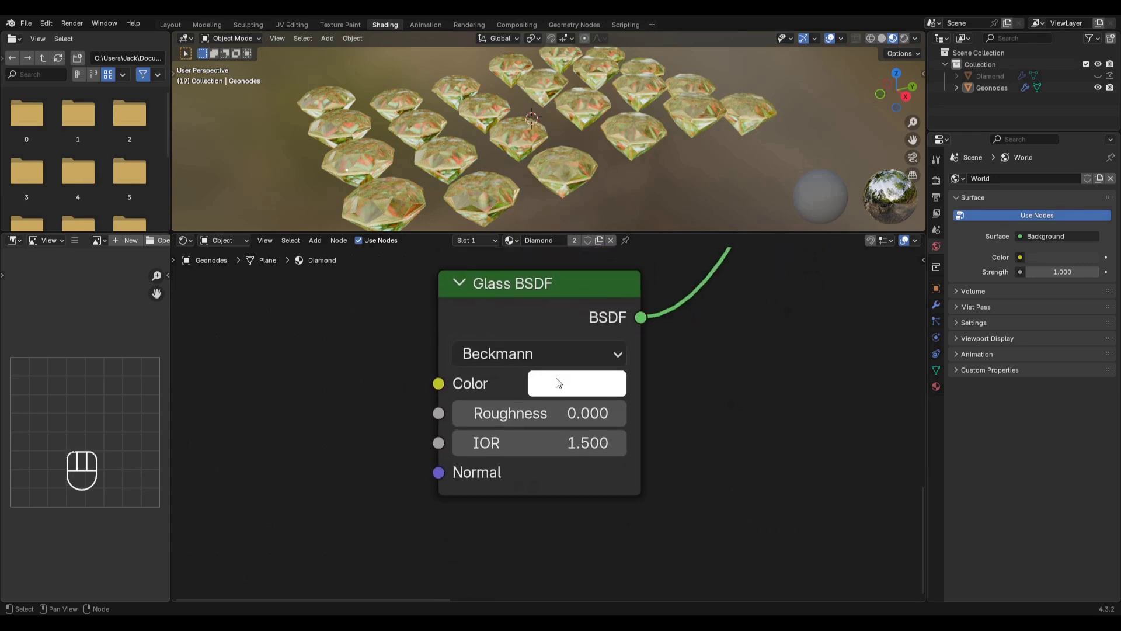
{"action": "left_click", "coordinate": [557, 379]}
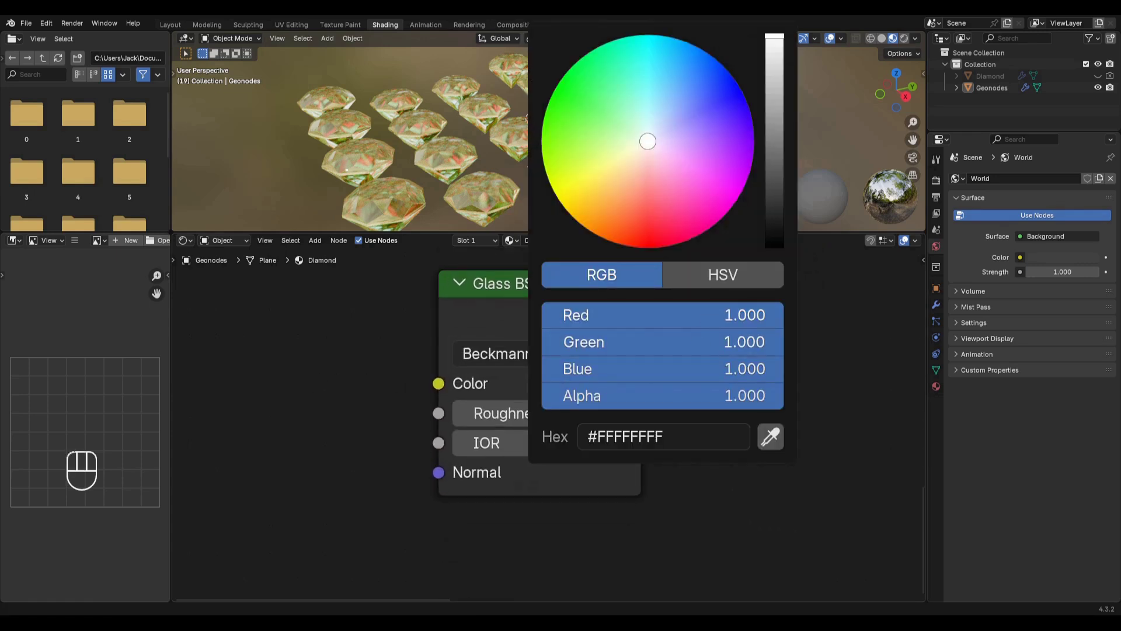
{"action": "left_click_drag", "start_coordinate": [705, 316], "coordinate": [705, 345]}
{"action": "type", "text": "0"}
{"action": "key", "text": "Return"}
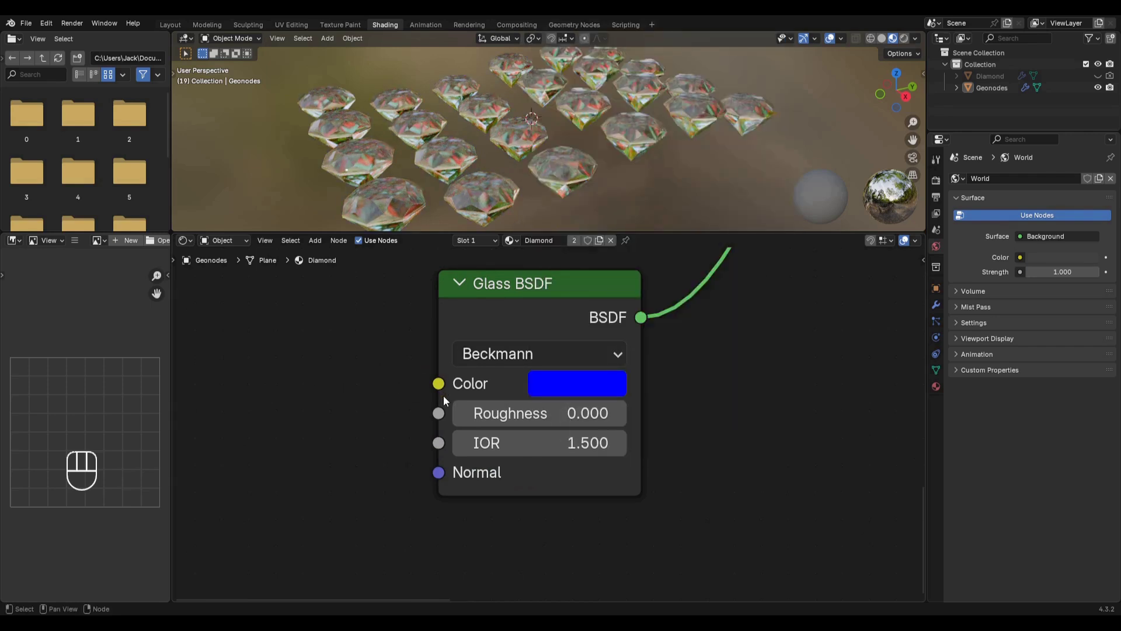
{"action": "left_click", "coordinate": [558, 442]}
{"action": "left_click", "coordinate": [559, 442]}
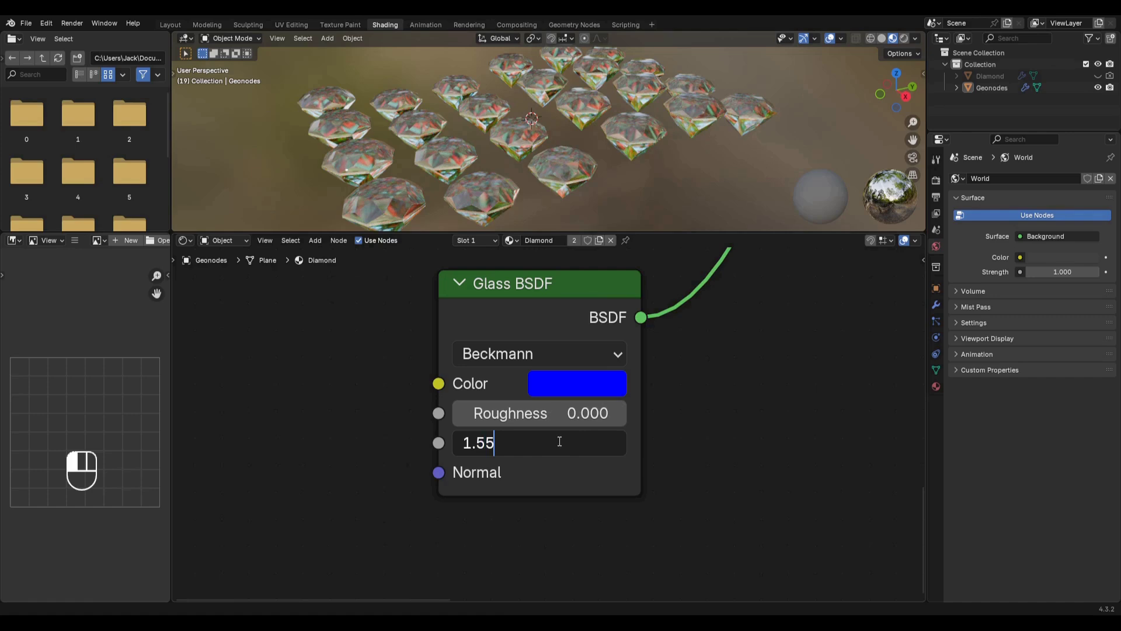
{"action": "key", "text": "Return"}
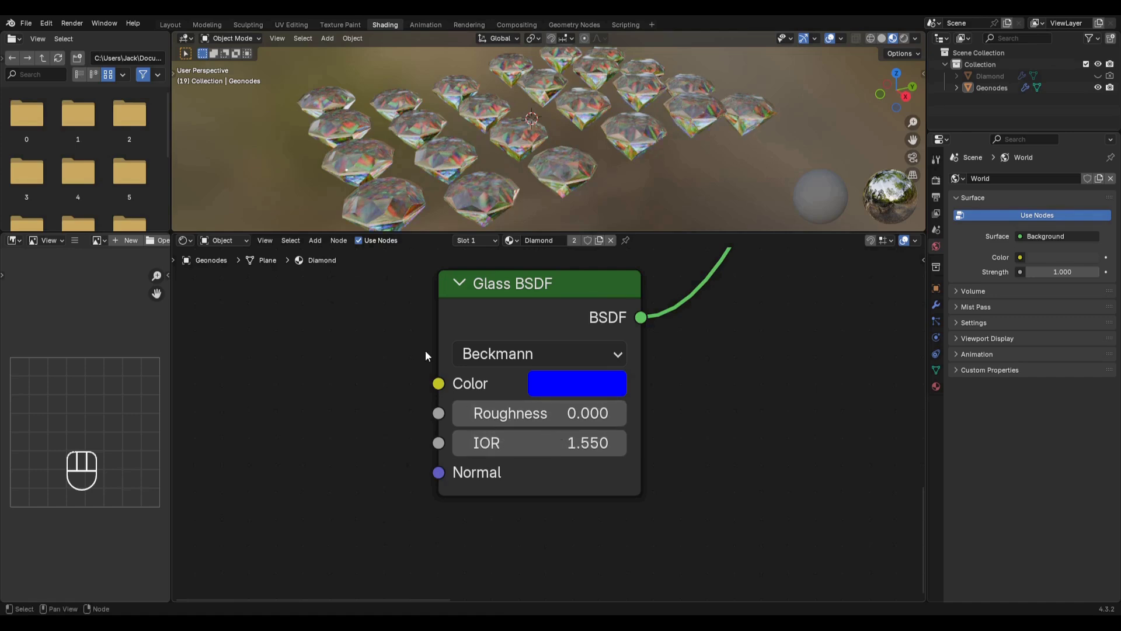
Examine the color dispersion on the diamonds up close and the complete Glass and Add Shader network
{"action": "middle_click_drag", "start_coordinate": [478, 200], "coordinate": [524, 136], "text": "shift"}
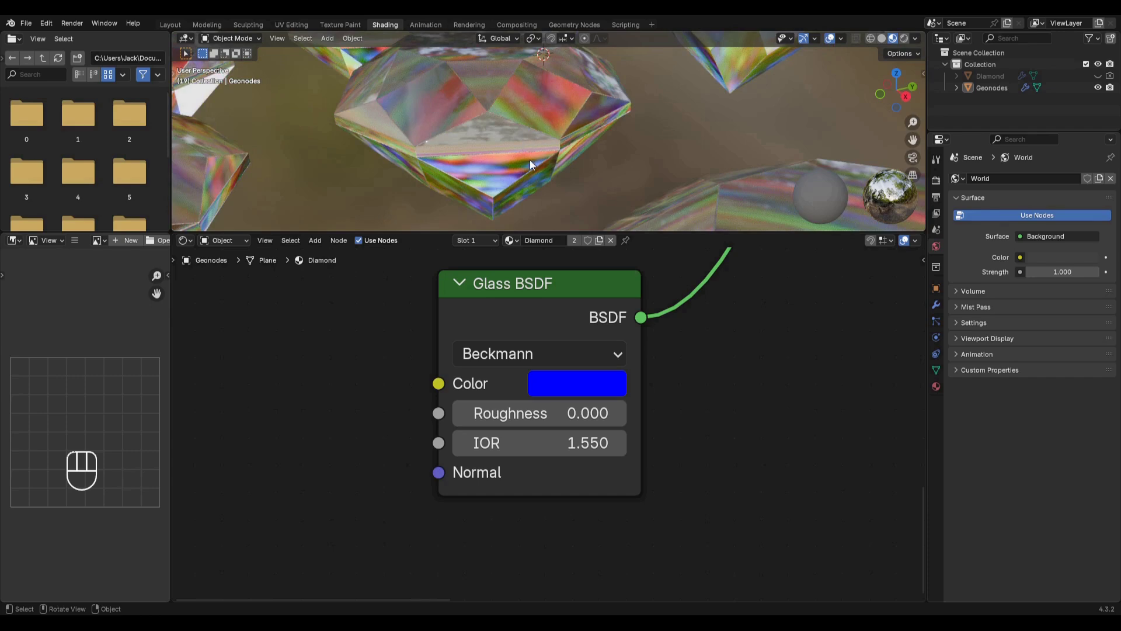
{"action": "scroll", "coordinate": [533, 158], "scroll_direction": "down", "scroll_amount": 5}
{"action": "scroll", "coordinate": [534, 345], "scroll_direction": "down", "scroll_amount": 4}
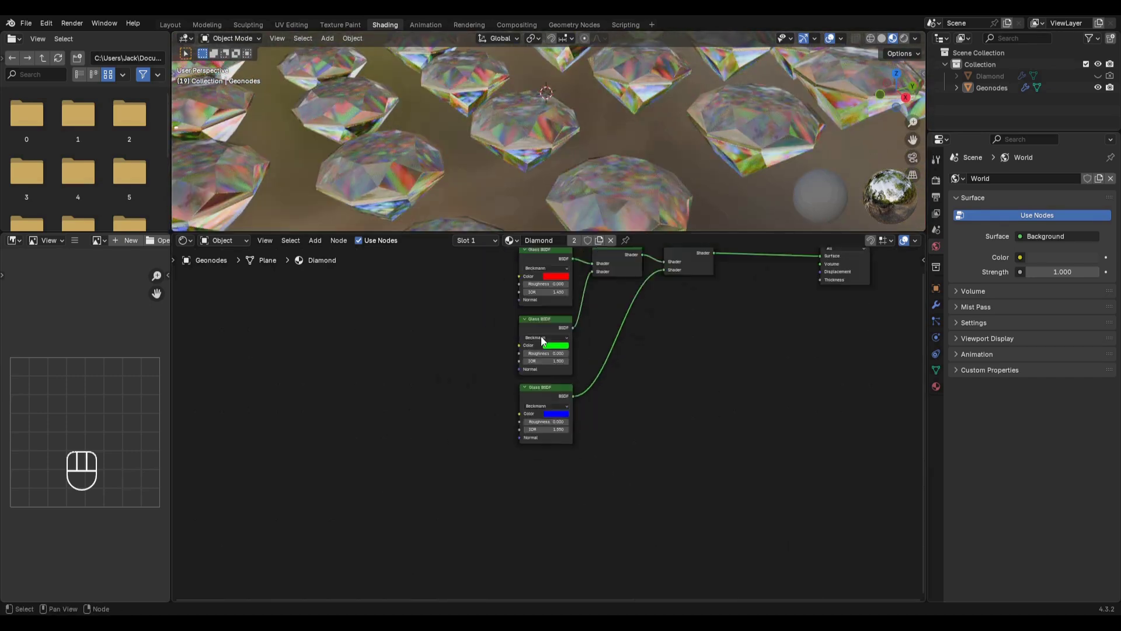
{"action": "scroll", "coordinate": [542, 337], "scroll_direction": "down", "scroll_amount": 3}
{"action": "middle_click_drag", "start_coordinate": [610, 306], "coordinate": [542, 348]}
{"action": "scroll", "coordinate": [545, 369], "scroll_direction": "up", "scroll_amount": 5}
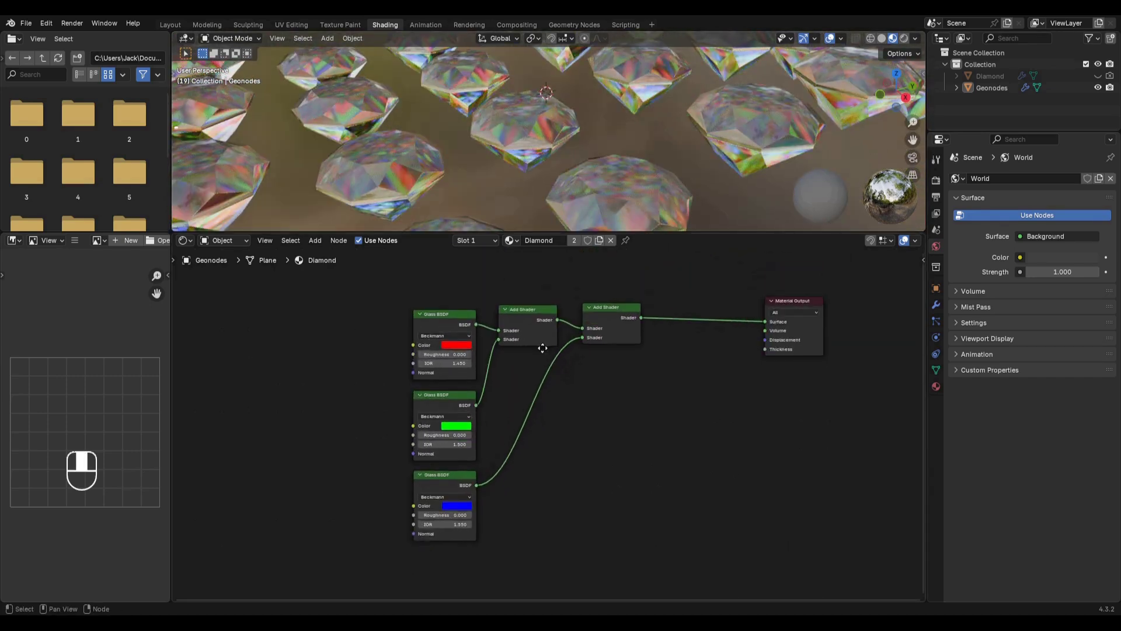
{"action": "scroll", "coordinate": [543, 348], "scroll_direction": "up", "scroll_amount": 2}
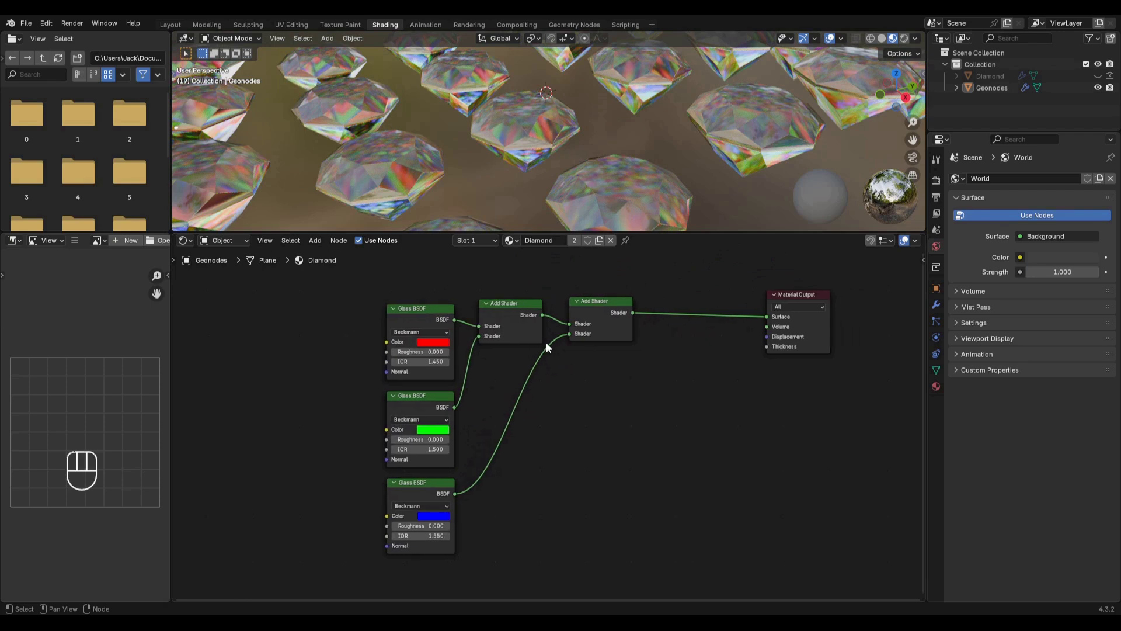
{"action": "key", "text": "ctrl+alt+n"}
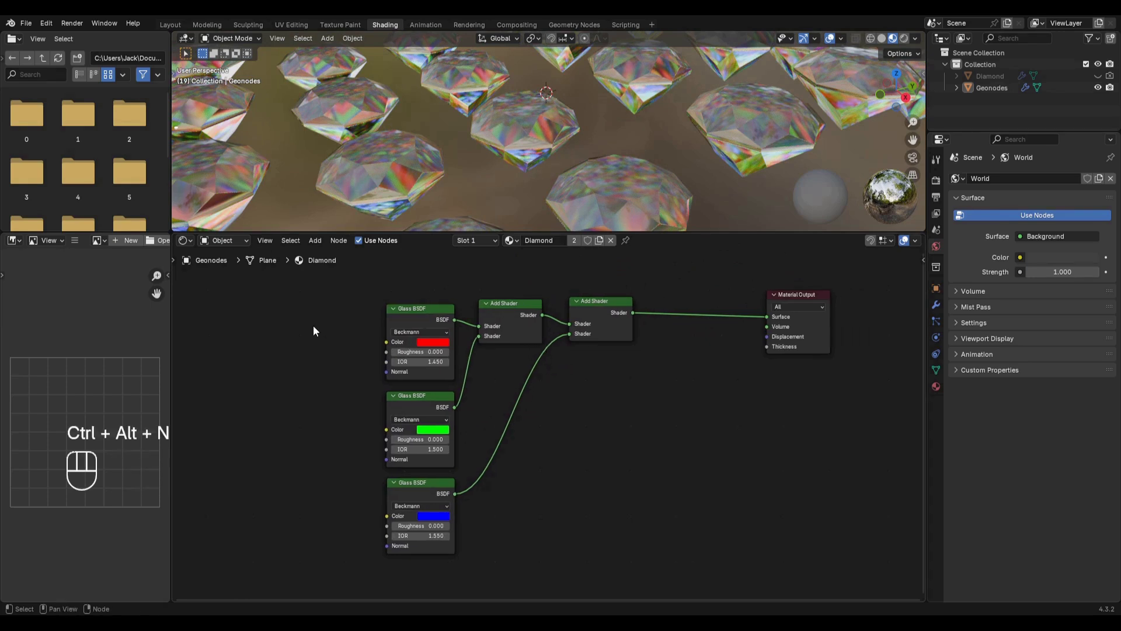
Switch to the Layout workspace and display the scattered diamonds in rendered viewport shading
{"action": "left_click", "coordinate": [171, 24]}
{"action": "scroll", "coordinate": [440, 205], "scroll_direction": "down", "scroll_amount": 5}
{"action": "scroll", "coordinate": [405, 198], "scroll_direction": "down", "scroll_amount": 3}
{"action": "middle_click_drag", "start_coordinate": [405, 198], "coordinate": [452, 230]}
{"action": "scroll", "coordinate": [440, 219], "scroll_direction": "up", "scroll_amount": 2}
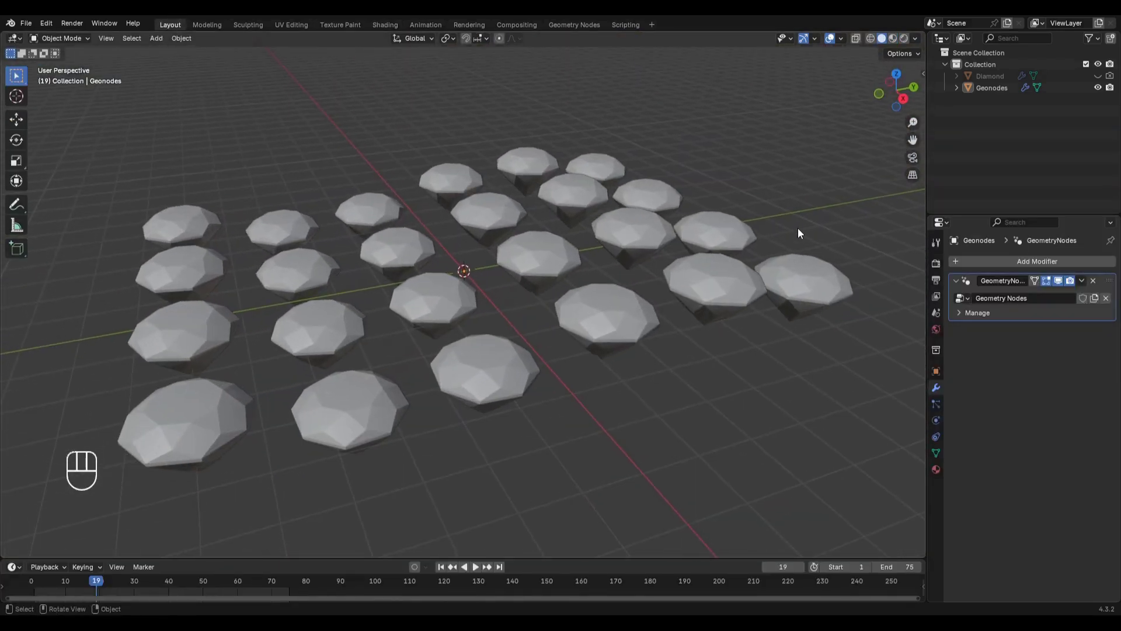
{"action": "left_click", "coordinate": [904, 38]}
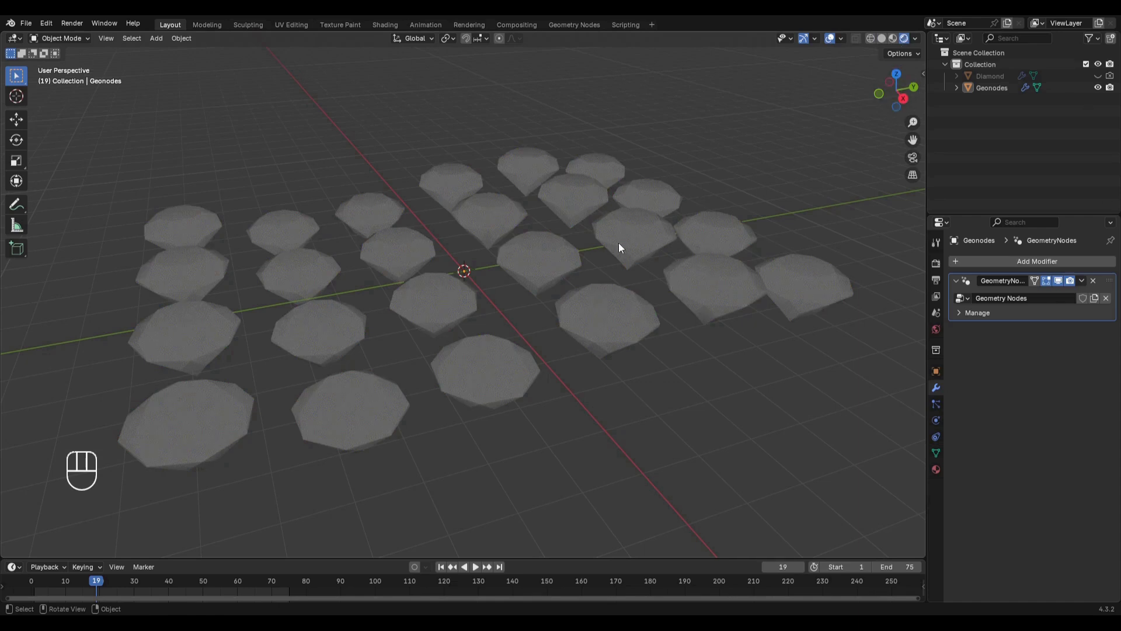
{"action": "mouse_move", "coordinate": [576, 247]}
{"action": "middle_mouse_down"}
{"action": "mouse_move", "coordinate": [570, 265]}
{"action": "mouse_move", "coordinate": [561, 247]}
{"action": "middle_mouse_up"}
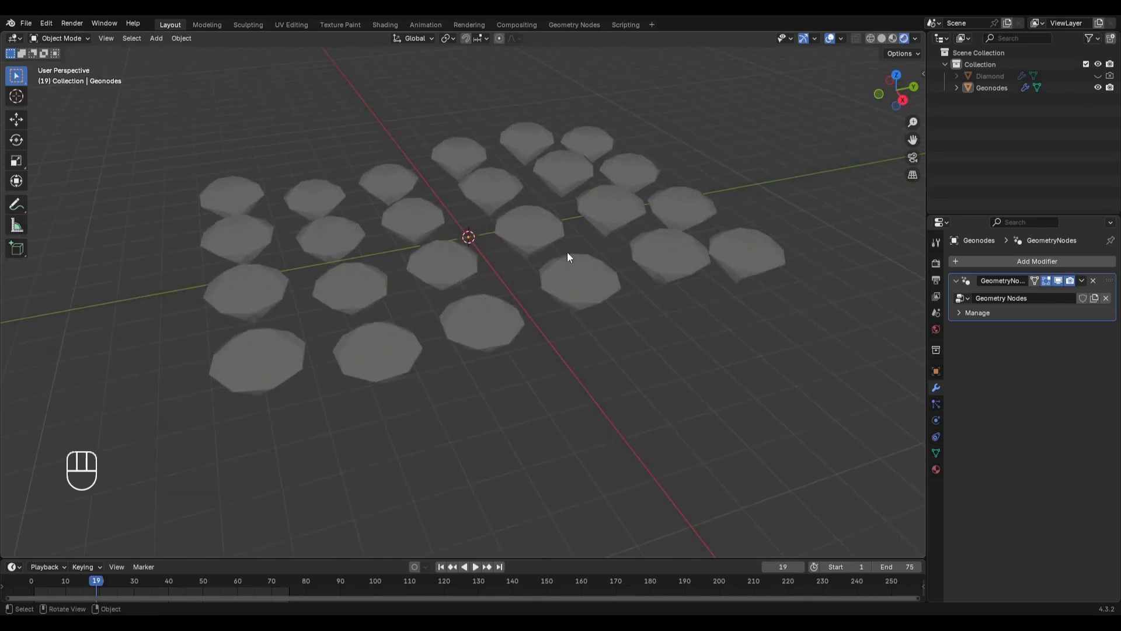
Set the render engine to Cycles and its device to GPU Compute
{"action": "left_click", "coordinate": [935, 263]}
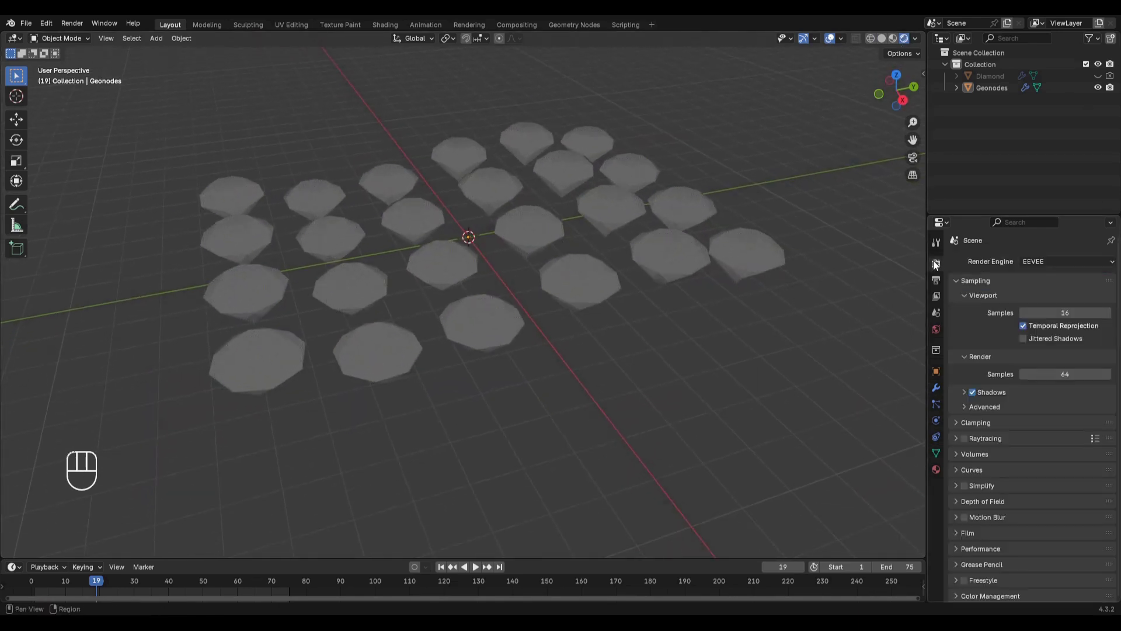
{"action": "left_click", "coordinate": [1036, 261]}
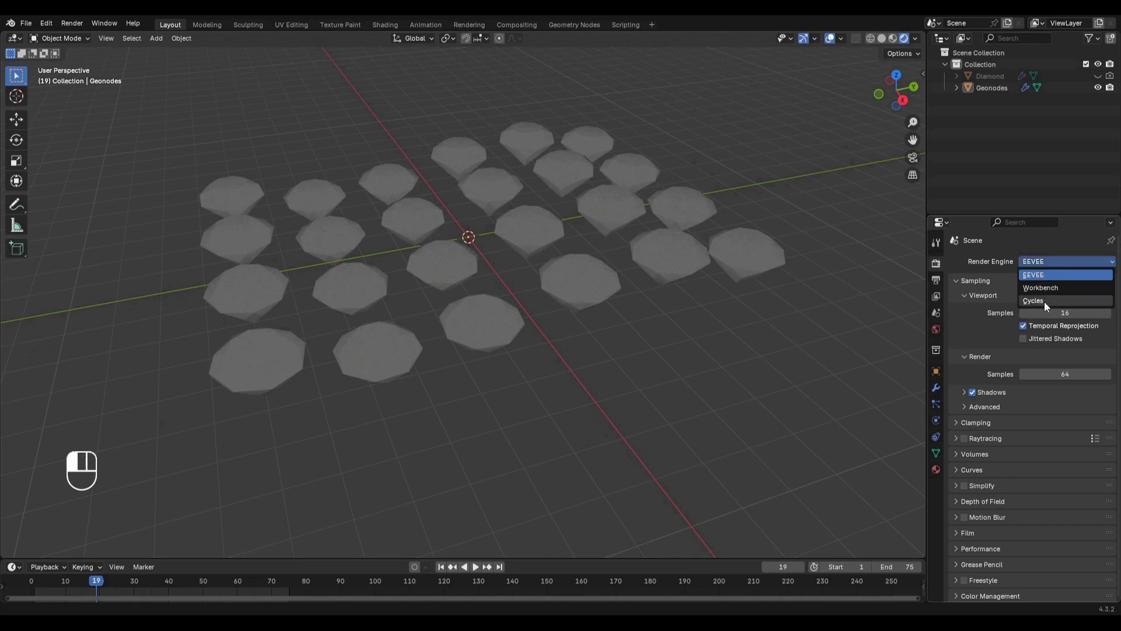
{"action": "left_click", "coordinate": [1044, 300]}
{"action": "left_click", "coordinate": [1040, 290]}
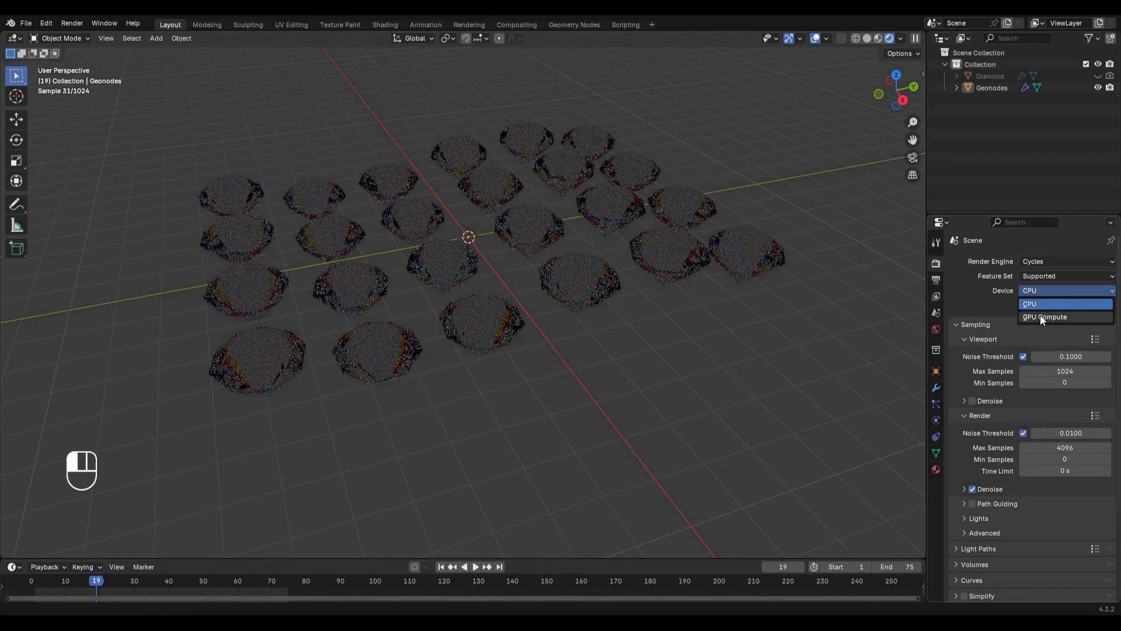
{"action": "left_click", "coordinate": [1039, 314]}
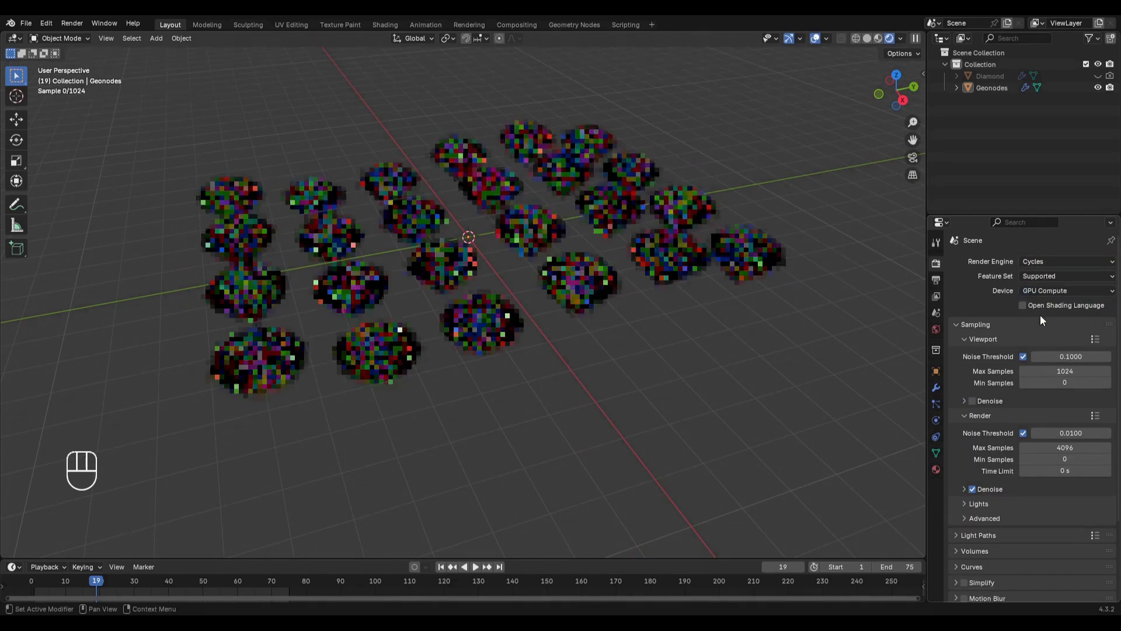
Set the viewport noise threshold to 0.3 and the viewport max samples to 100
{"action": "left_click", "coordinate": [1079, 355]}
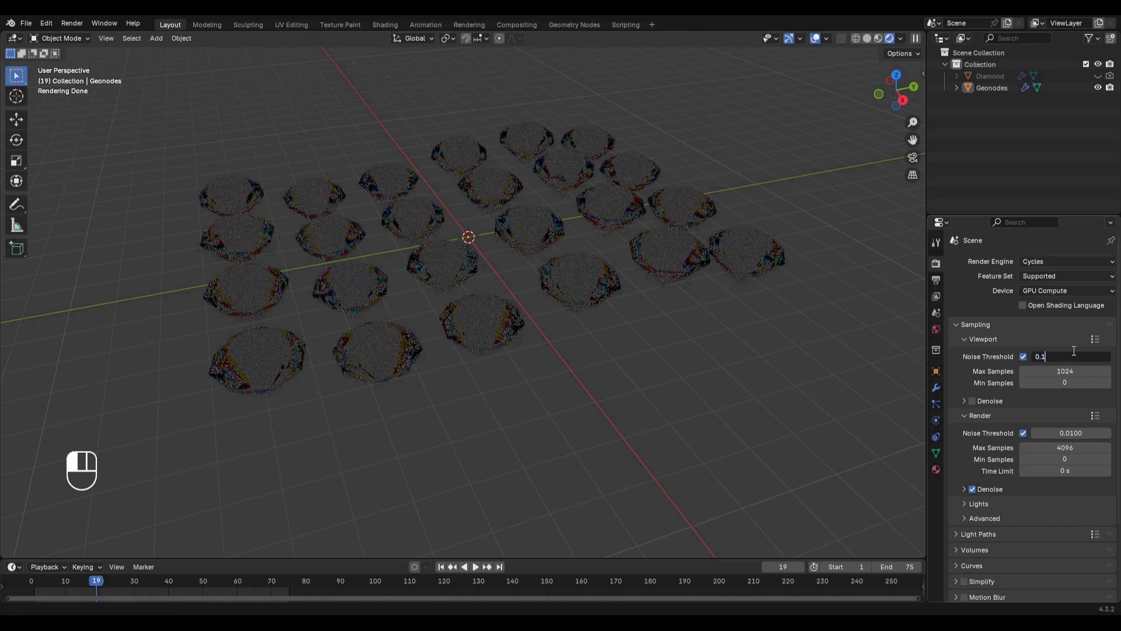
{"action": "type", "text": "0.3"}
{"action": "key", "text": "Return"}
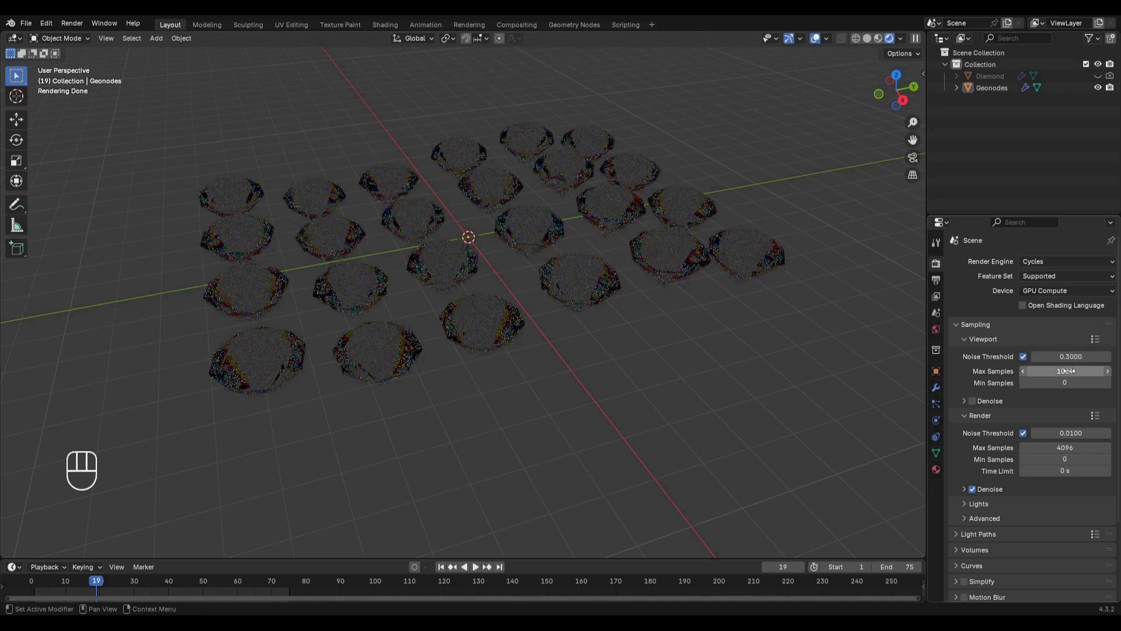
{"action": "left_click", "coordinate": [1070, 371]}
{"action": "type", "text": "100"}
{"action": "key", "text": "Return"}
Set the final render's noise threshold to 0.1 and max samples to 300, and enable viewport denoising
{"action": "double_click", "coordinate": [1075, 432]}
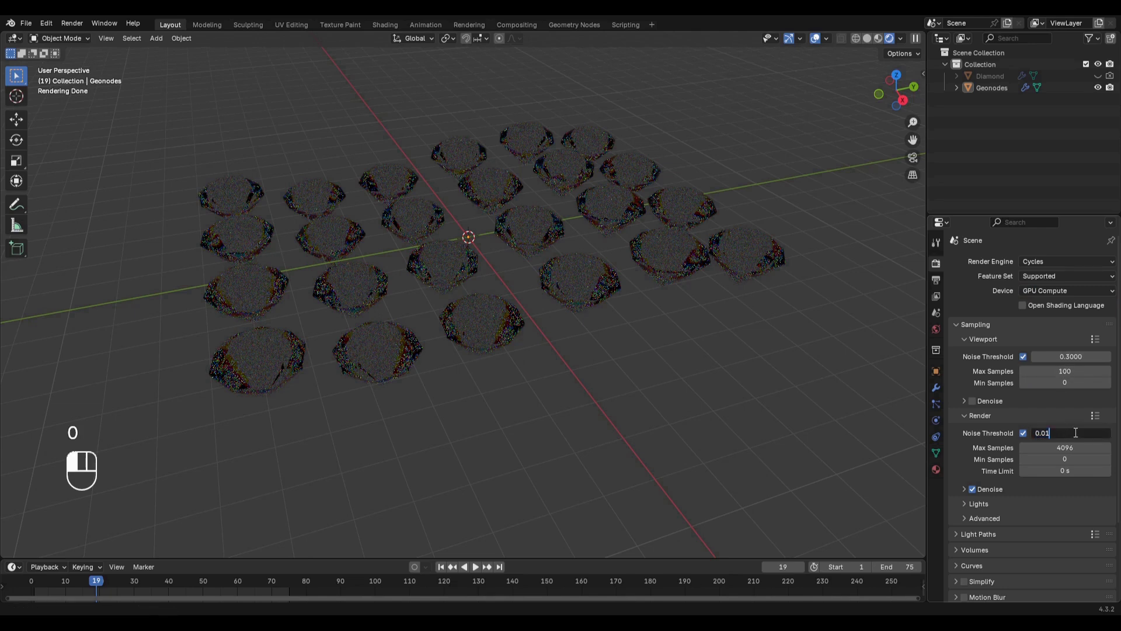
{"action": "key", "text": "BackSpace"}
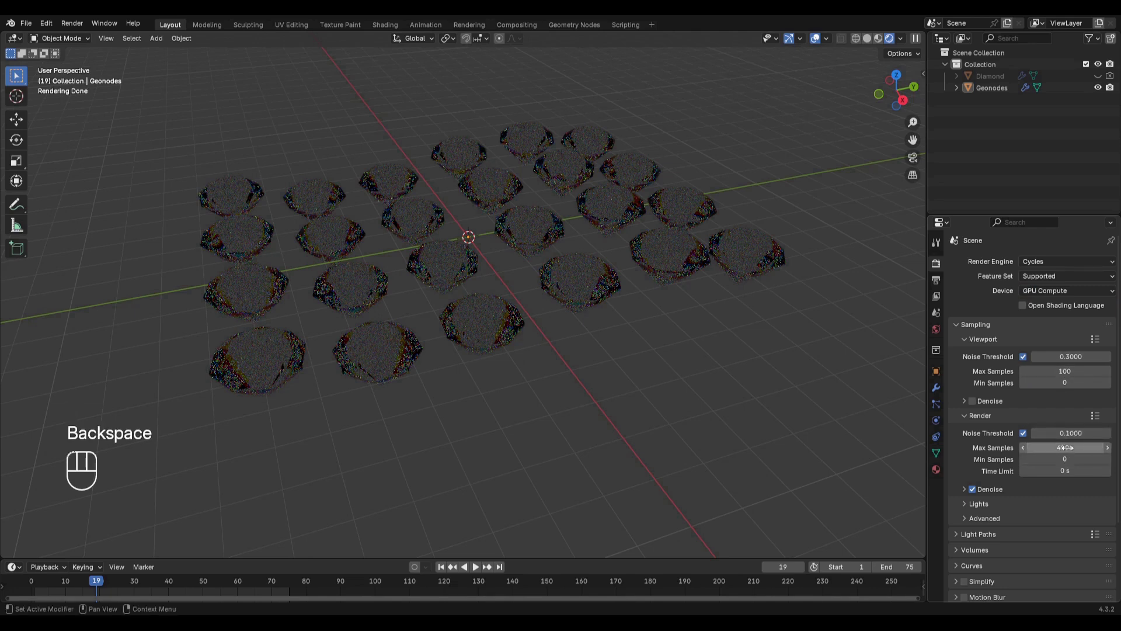
{"action": "left_click", "coordinate": [1066, 447]}
{"action": "type", "text": "300"}
{"action": "key", "text": "Return"}
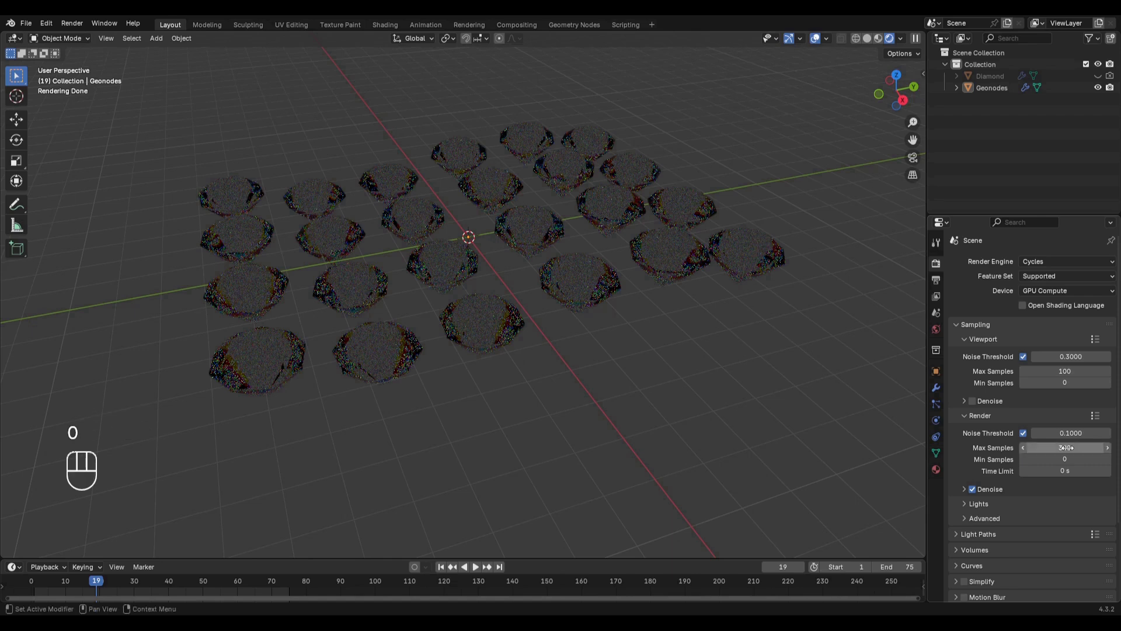
{"action": "left_click", "coordinate": [973, 401]}
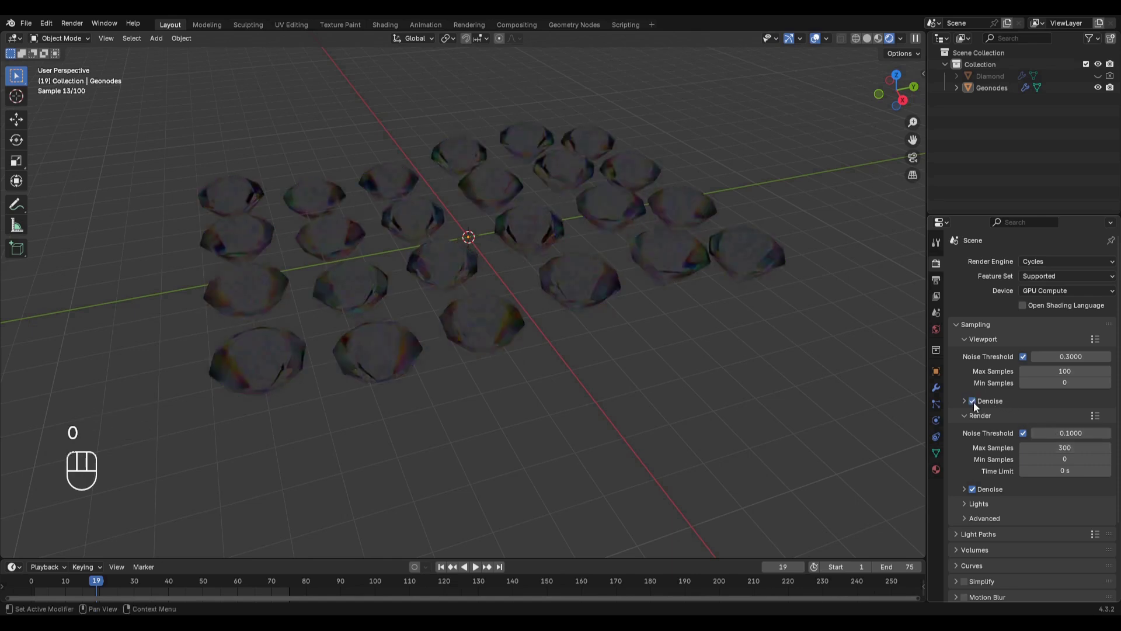
Set the color management view transform to Khronos PBR Neutral
{"action": "scroll", "coordinate": [989, 415], "scroll_direction": "down", "scroll_amount": 4}
{"action": "scroll", "coordinate": [993, 414], "scroll_direction": "down", "scroll_amount": 1}
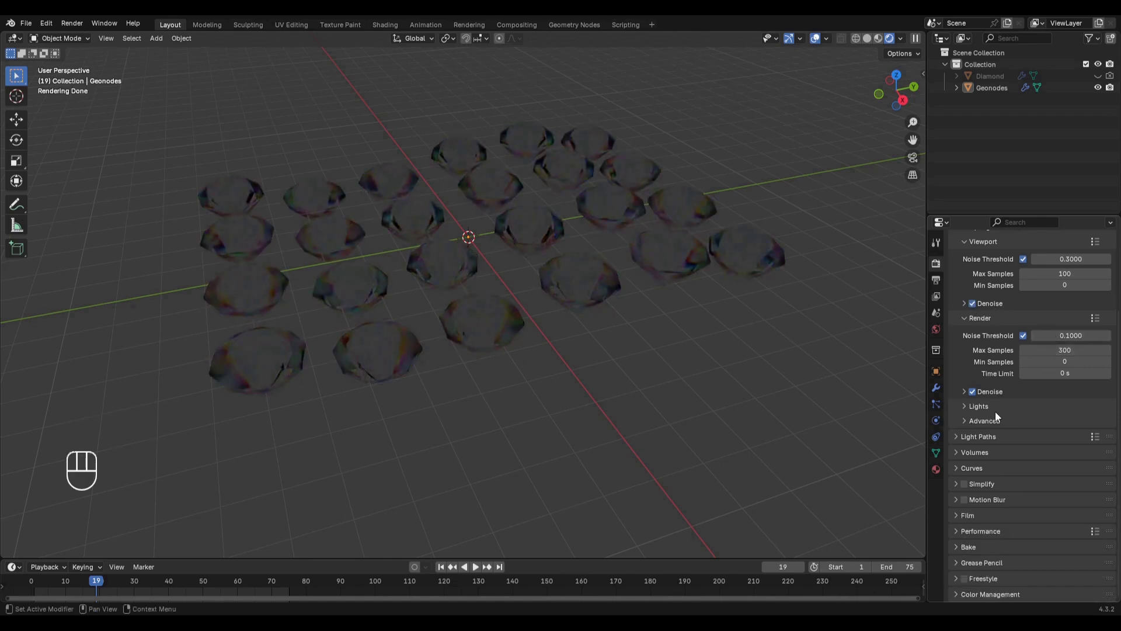
{"action": "left_click", "coordinate": [983, 593]}
{"action": "scroll", "coordinate": [992, 554], "scroll_direction": "down", "scroll_amount": 6}
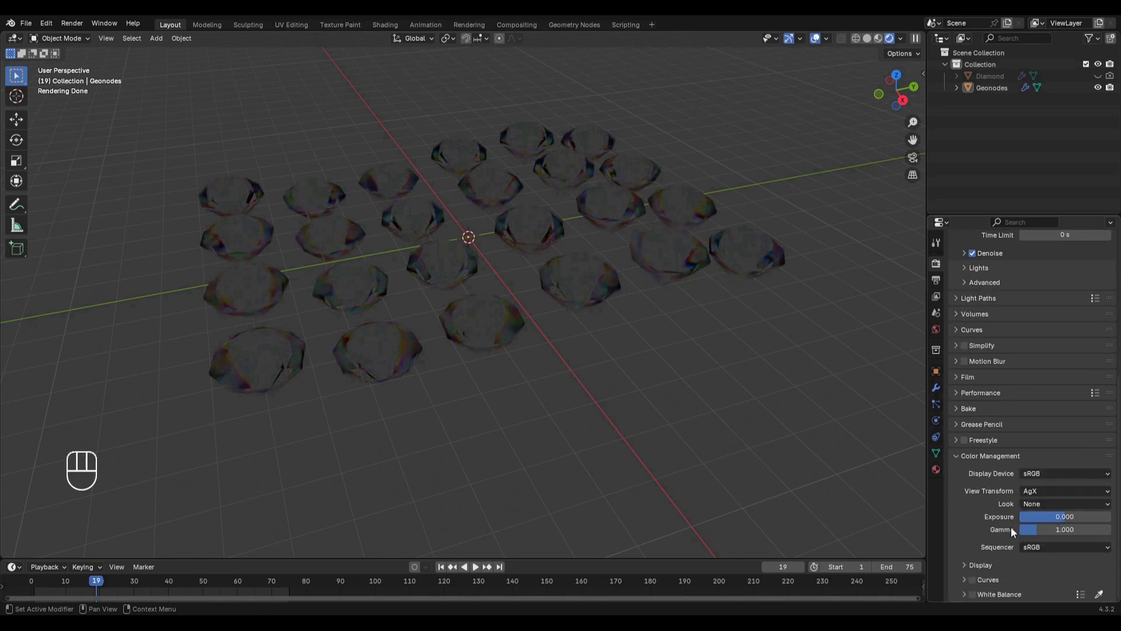
{"action": "left_click", "coordinate": [1039, 490]}
{"action": "left_click", "coordinate": [1051, 517]}
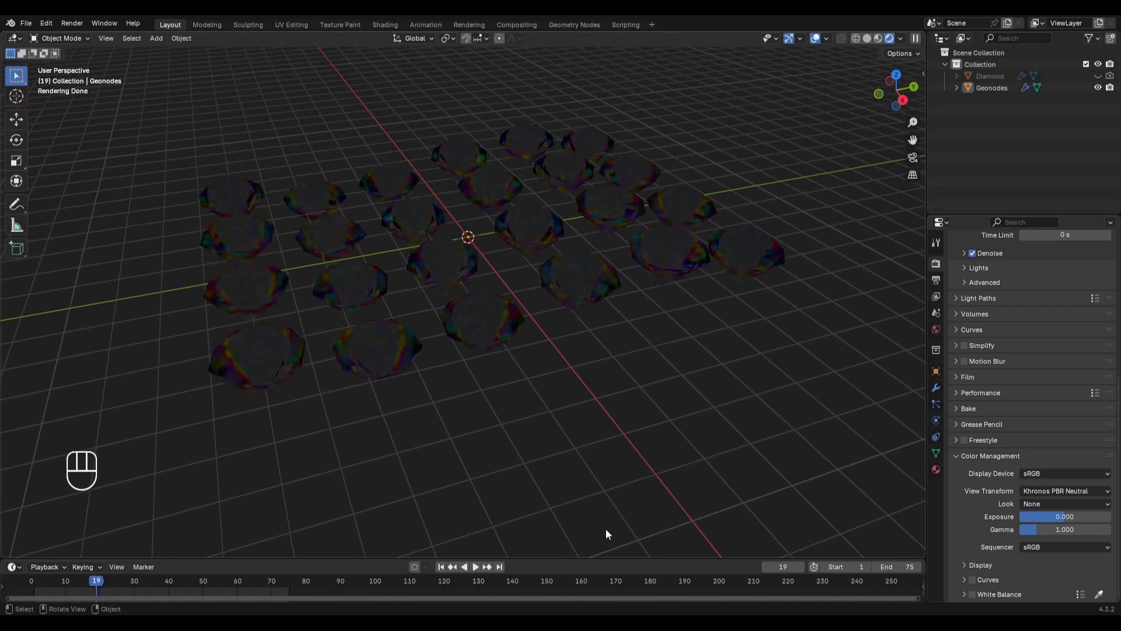
Enlarge the timeline area and turn it into a Shader Editor showing the World nodes
{"action": "left_click_drag", "start_coordinate": [576, 556], "coordinate": [574, 324]}
{"action": "left_click", "coordinate": [13, 333]}
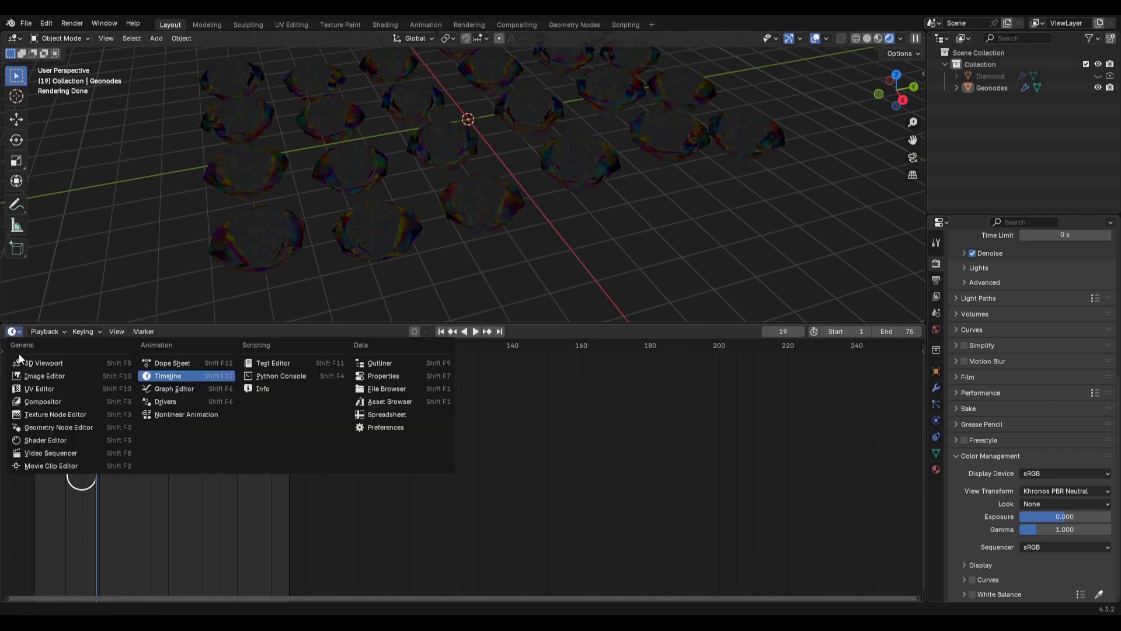
{"action": "left_click", "coordinate": [39, 441]}
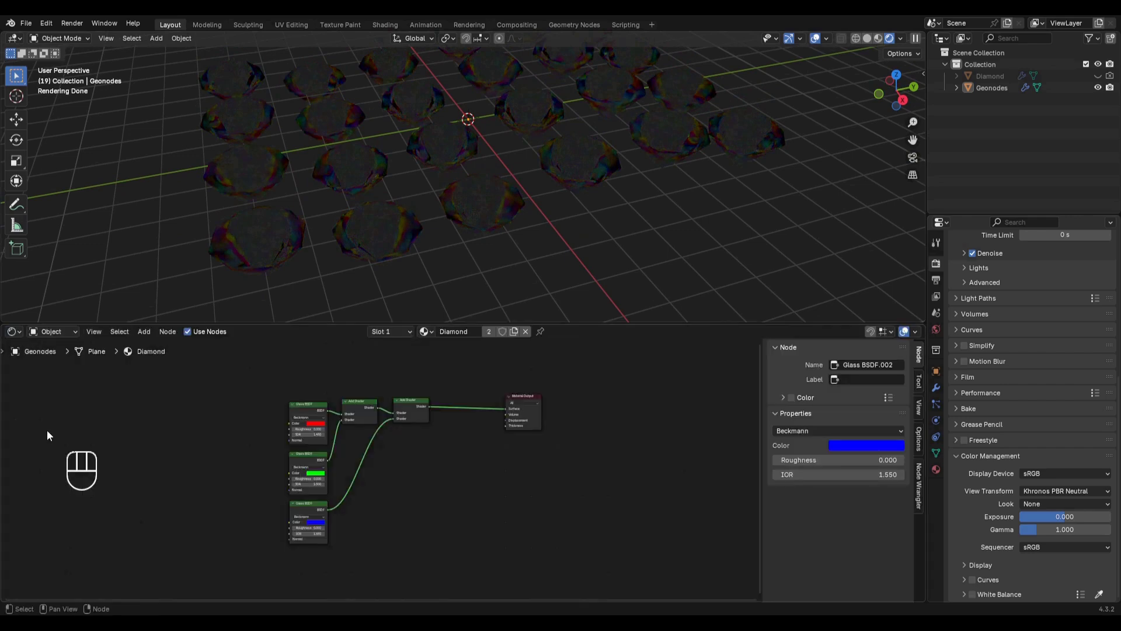
{"action": "left_click", "coordinate": [59, 331]}
{"action": "left_click", "coordinate": [66, 378]}
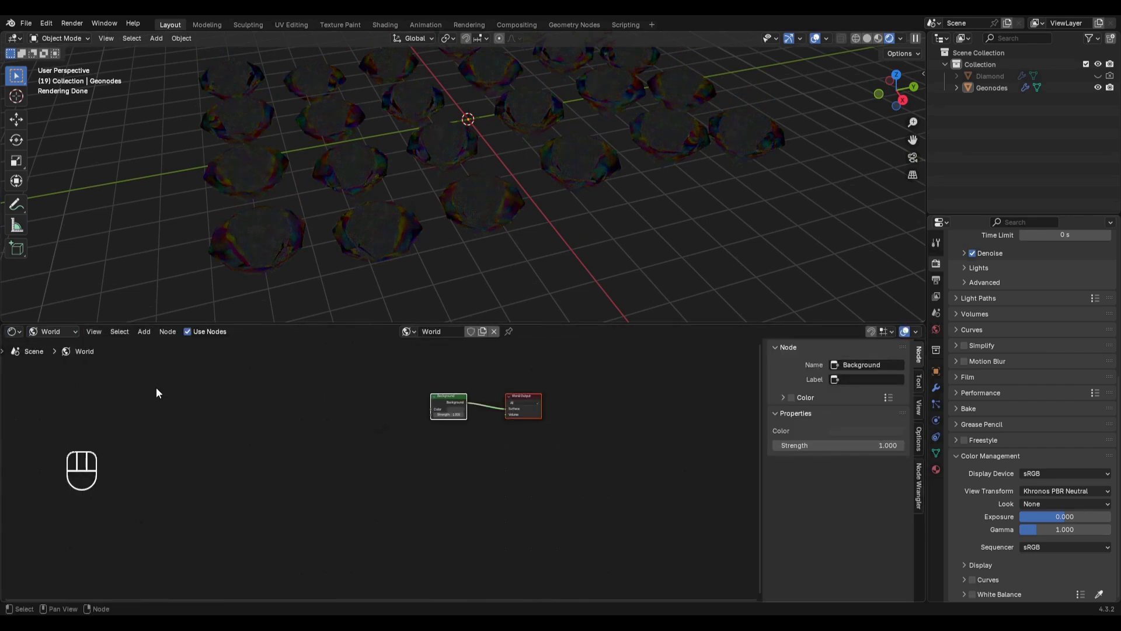
Add an Environment Texture with Sea_sunset_clear_sky.hdr, connected to the Background's Color, and place it well away from the Background node
{"action": "middle_click_drag", "start_coordinate": [361, 426], "coordinate": [459, 434]}
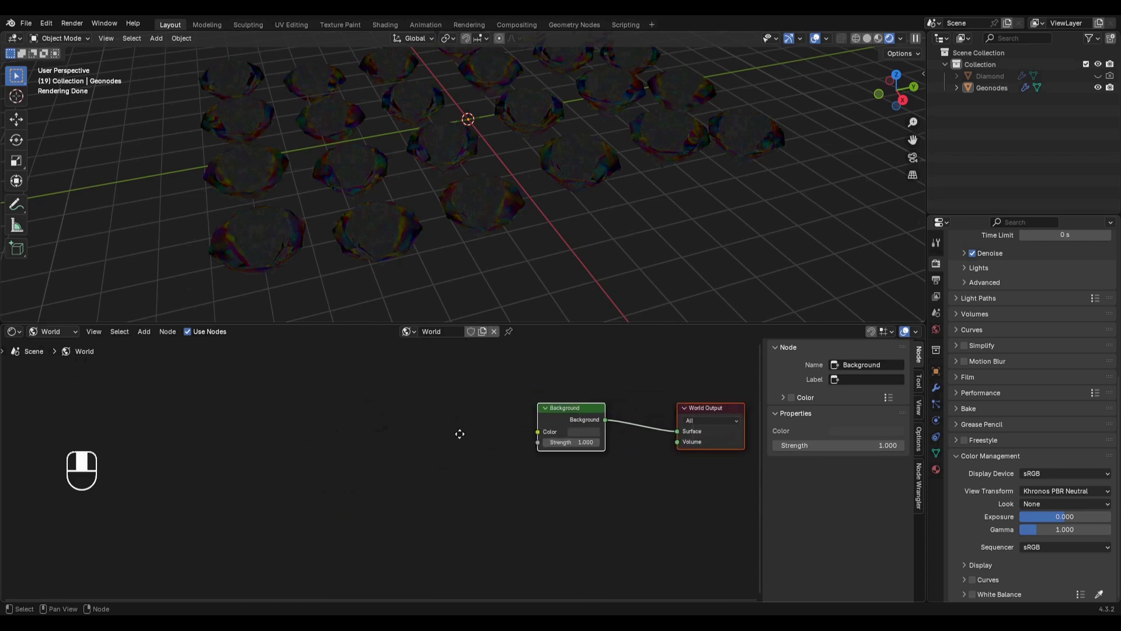
{"action": "key", "text": "shift+a"}
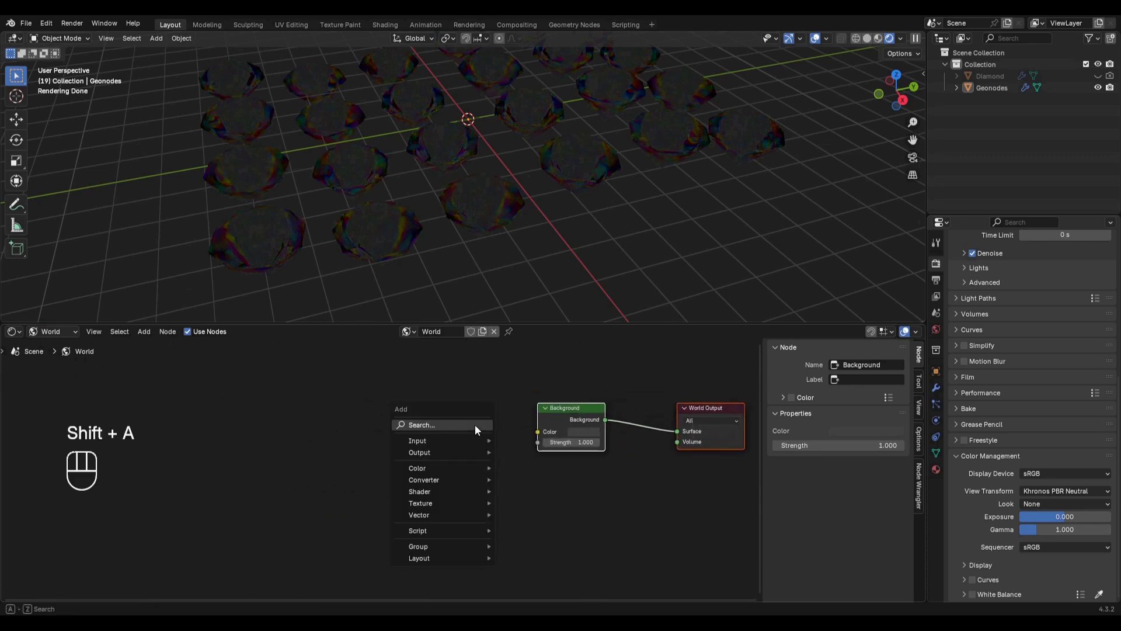
{"action": "type", "text": "environme"}
{"action": "key", "text": "Return"}
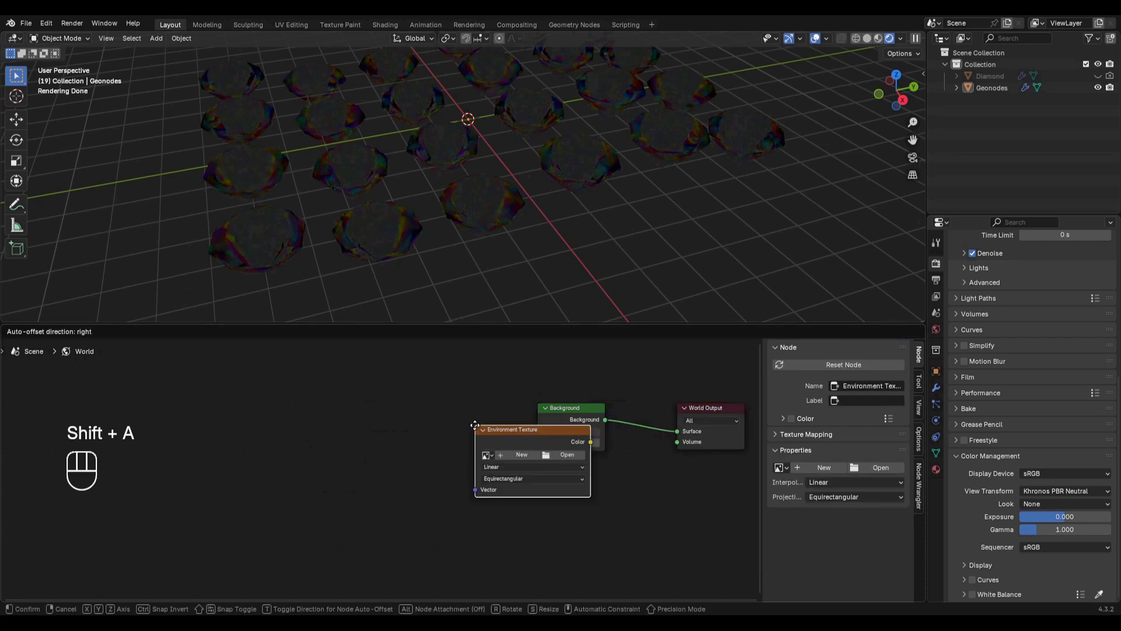
{"action": "left_click", "coordinate": [205, 401]}
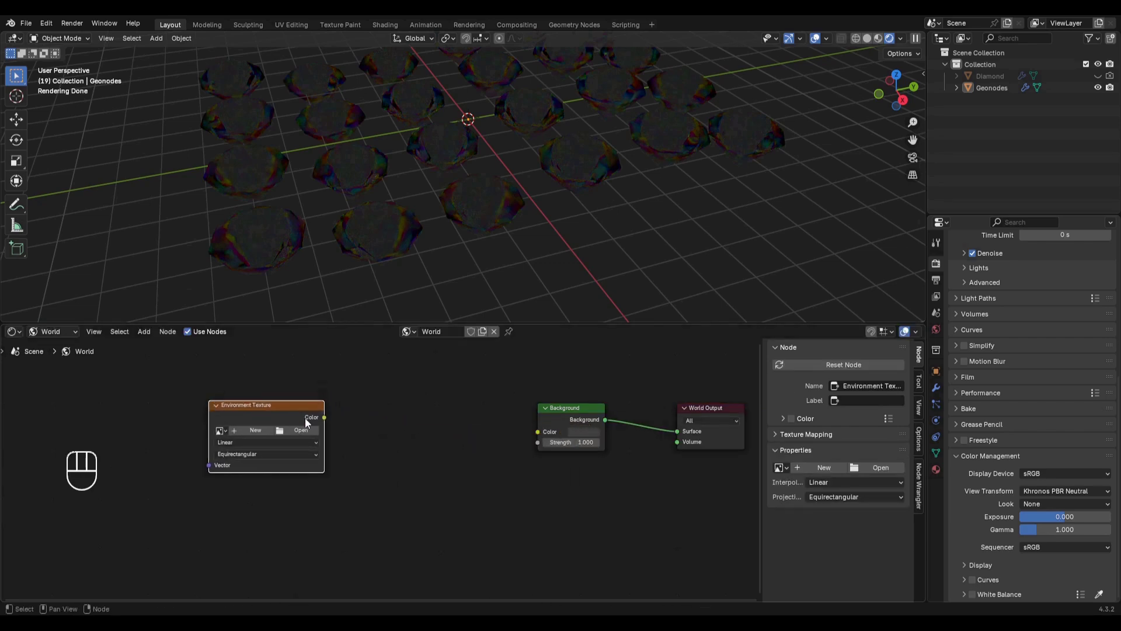
{"action": "left_click_drag", "start_coordinate": [324, 417], "coordinate": [403, 421]}
{"action": "left_click_drag", "start_coordinate": [510, 429], "coordinate": [535, 431]}
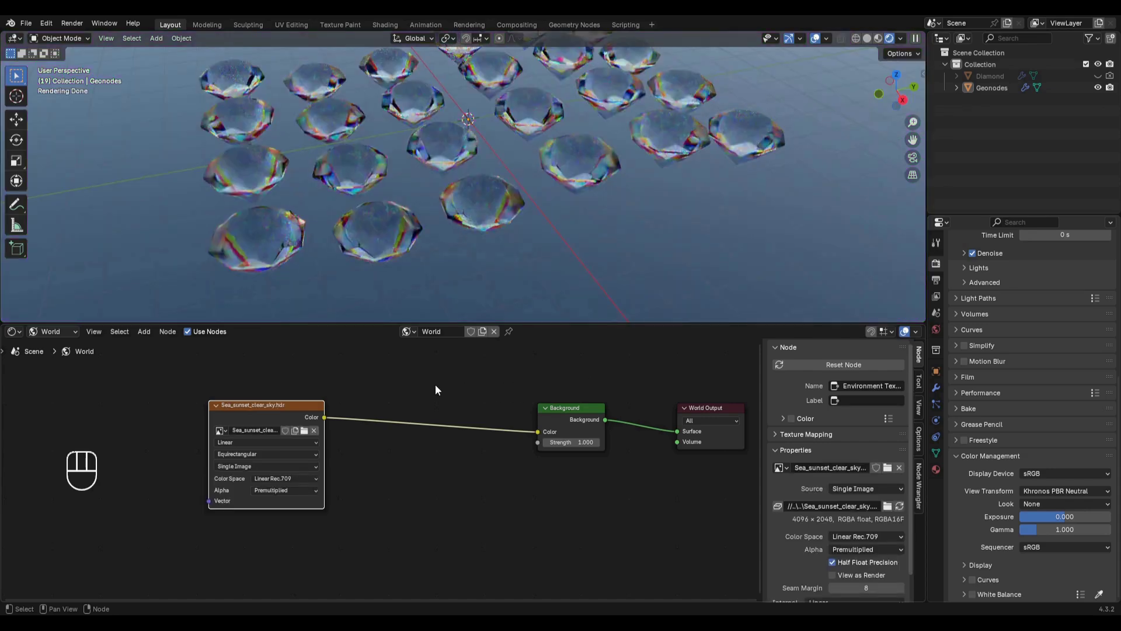
{"action": "left_click_drag", "start_coordinate": [257, 406], "coordinate": [92, 414]}
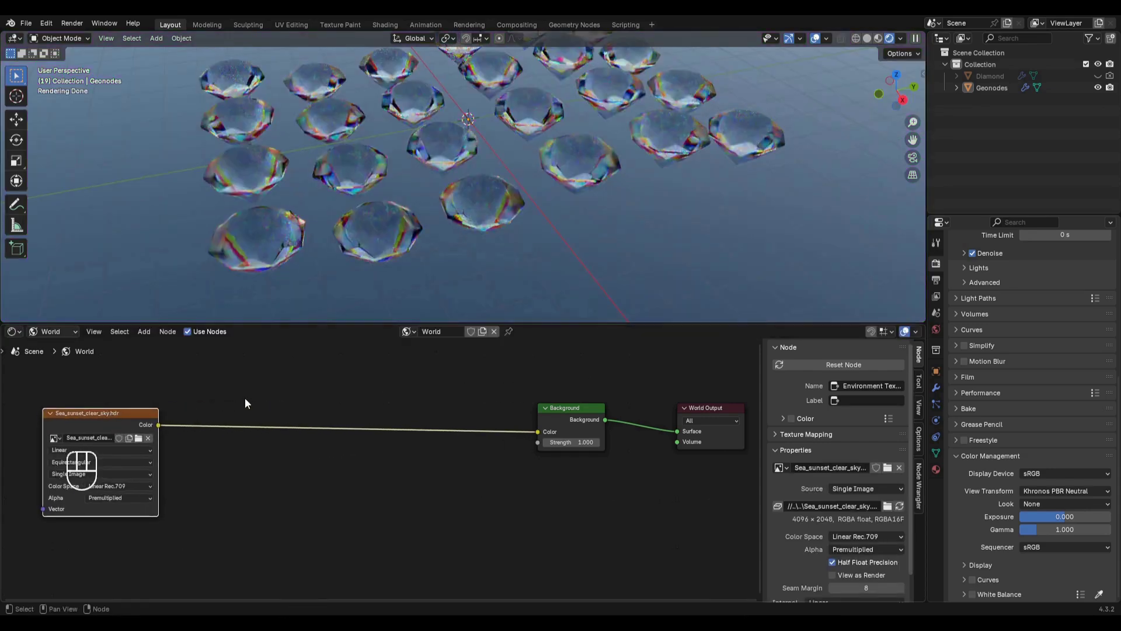
Add a camera at the scene's centre, looking at the diamonds from the right orthographic view
{"action": "scroll", "coordinate": [277, 395], "scroll_direction": "down", "scroll_amount": 1}
{"action": "middle_click_drag", "start_coordinate": [277, 395], "coordinate": [330, 409]}
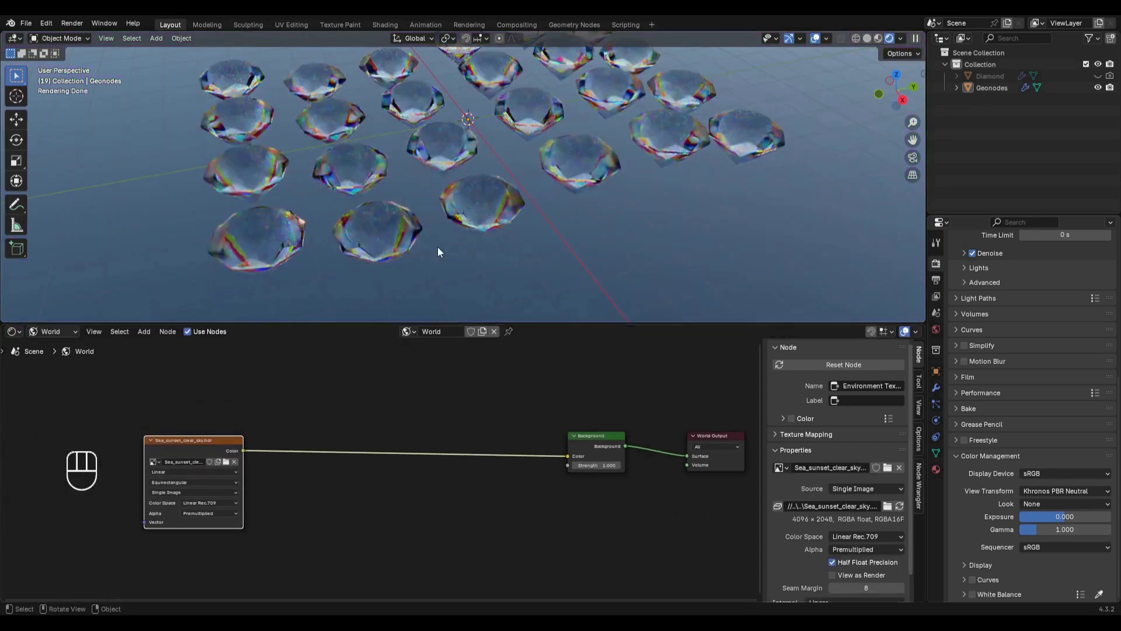
{"action": "middle_click_drag", "start_coordinate": [530, 177], "coordinate": [485, 203]}
{"action": "scroll", "coordinate": [486, 199], "scroll_direction": "up", "scroll_amount": 5}
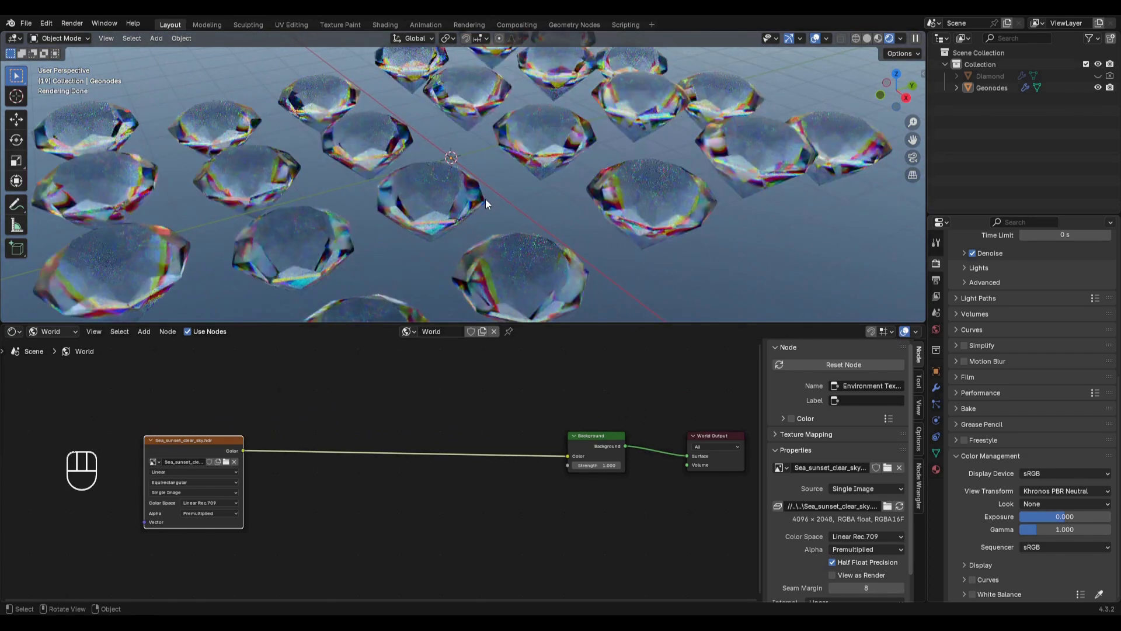
{"action": "key", "text": "shift+a"}
{"action": "mouse_move", "coordinate": [491, 173]}
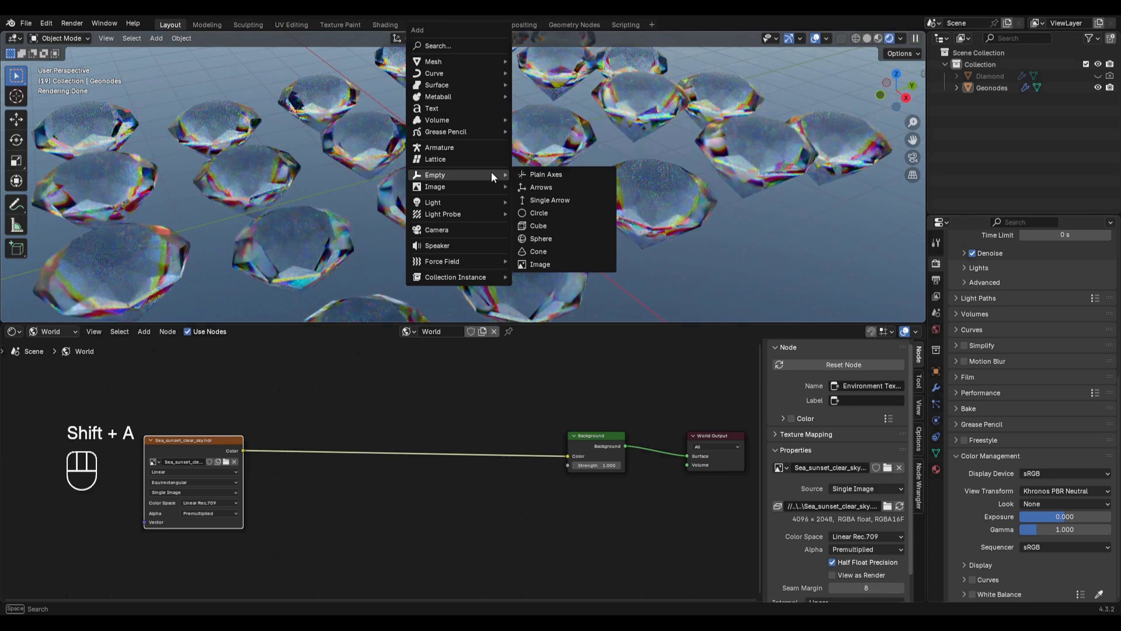
{"action": "middle_click_drag", "start_coordinate": [365, 180], "coordinate": [458, 160], "text": "alt"}
{"action": "key", "text": "shift+a"}
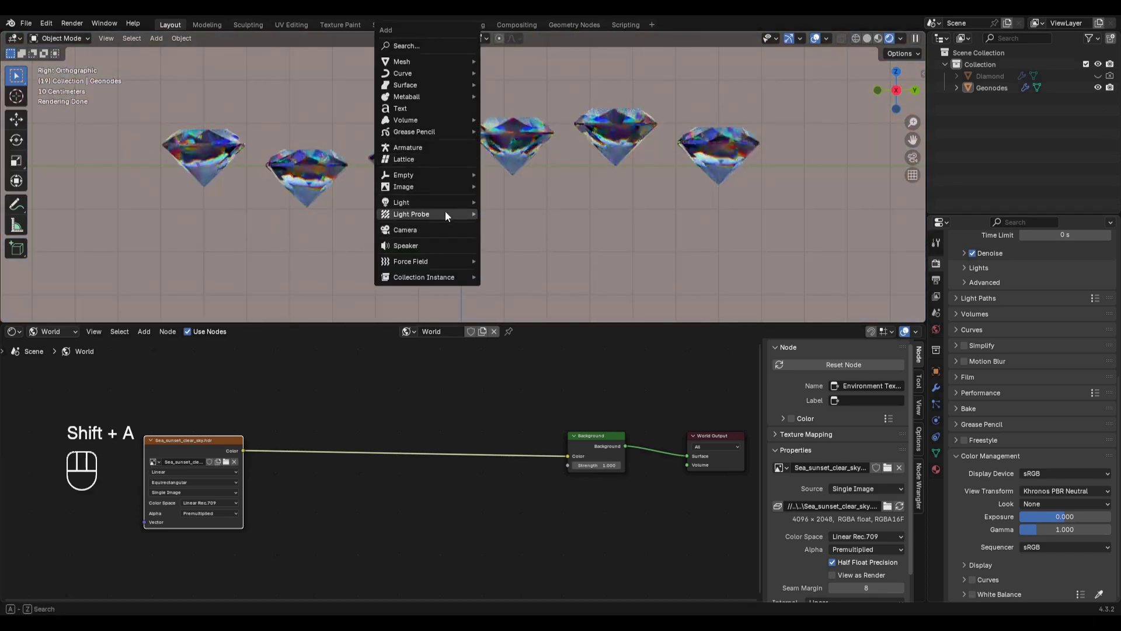
{"action": "left_click", "coordinate": [438, 230]}
Move the camera along the global X axis until it is clear of the diamonds, and look through it
{"action": "middle_click_drag", "start_coordinate": [438, 229], "coordinate": [477, 187]}
{"action": "key", "text": "g"}
{"action": "key", "text": "x"}
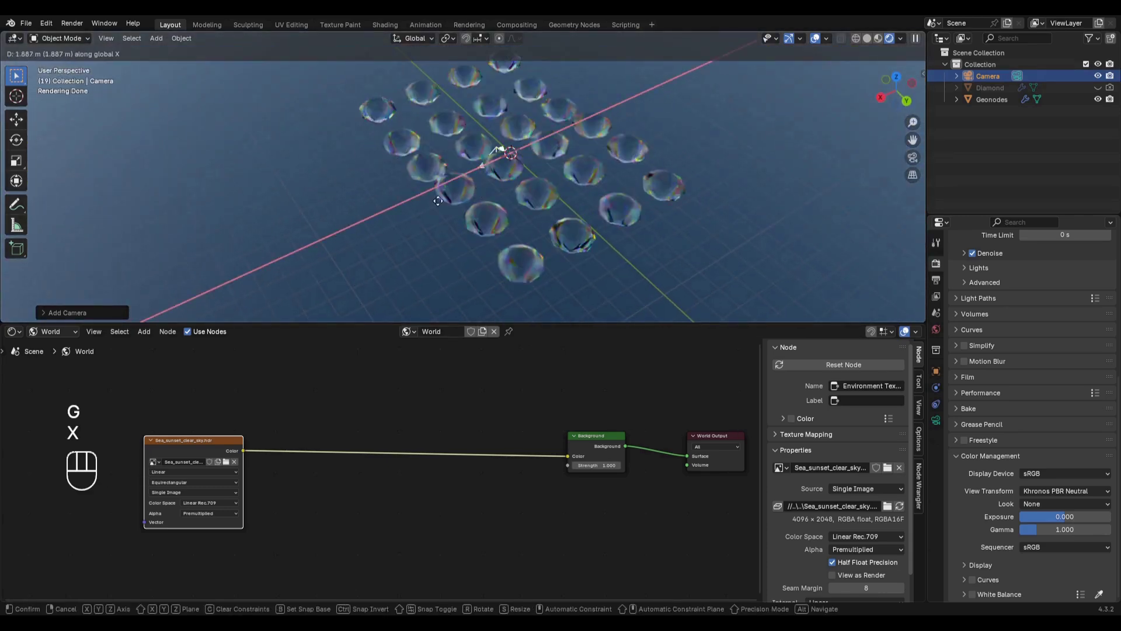
{"action": "left_click", "coordinate": [315, 249]}
{"action": "right_click", "coordinate": [309, 254]}
{"action": "left_click", "coordinate": [310, 254]}
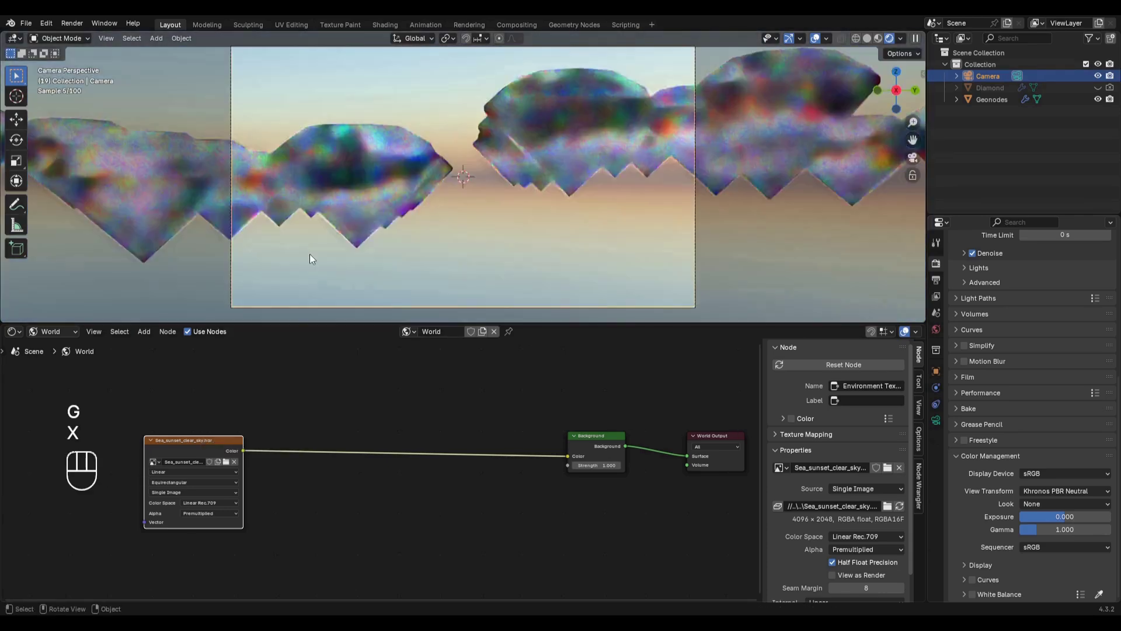
{"action": "scroll", "coordinate": [409, 211], "scroll_direction": "down", "scroll_amount": 5}
{"action": "middle_click_drag", "start_coordinate": [443, 194], "coordinate": [492, 184], "text": "shift"}
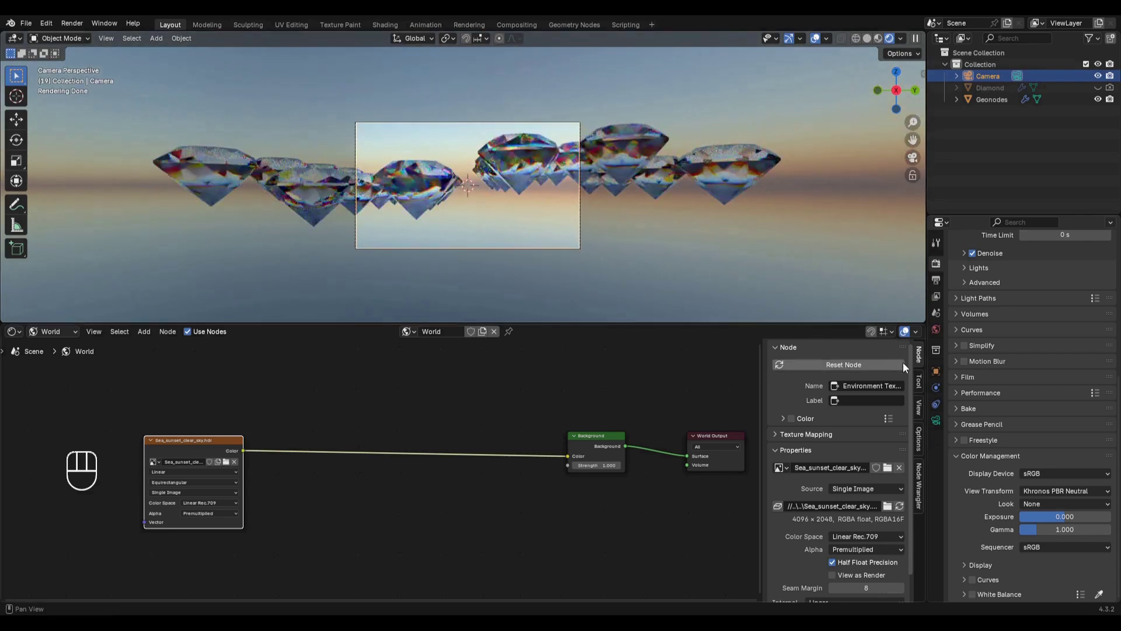
Change the camera's lens type to Orthographic and set its orthographic scale to 12
{"action": "left_click", "coordinate": [936, 421]}
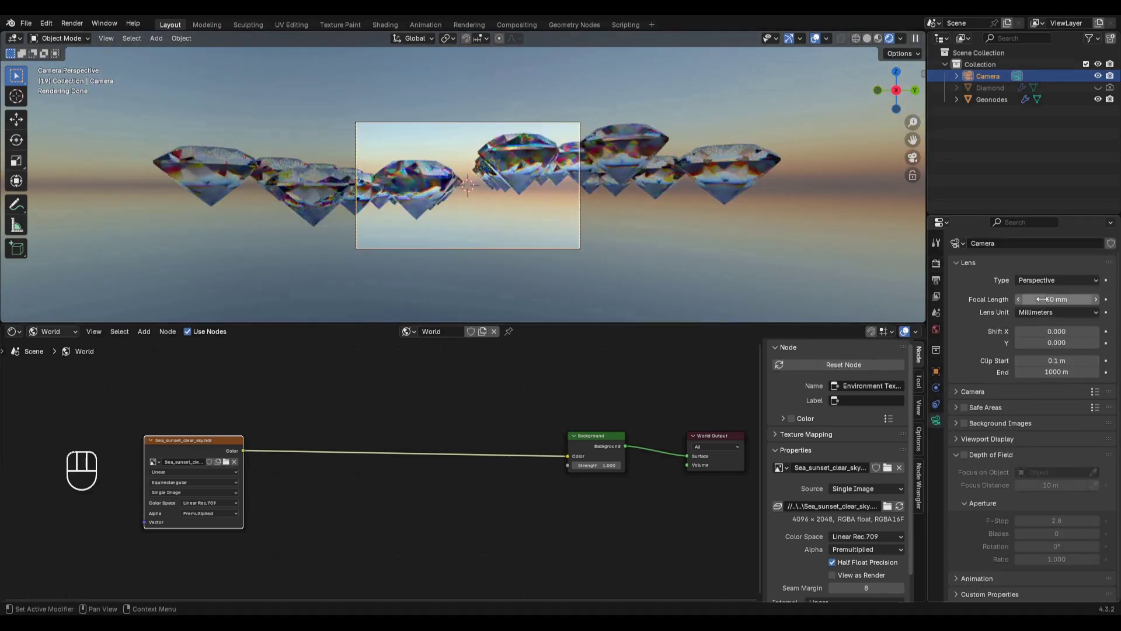
{"action": "left_click", "coordinate": [1046, 279]}
{"action": "left_click", "coordinate": [1050, 305]}
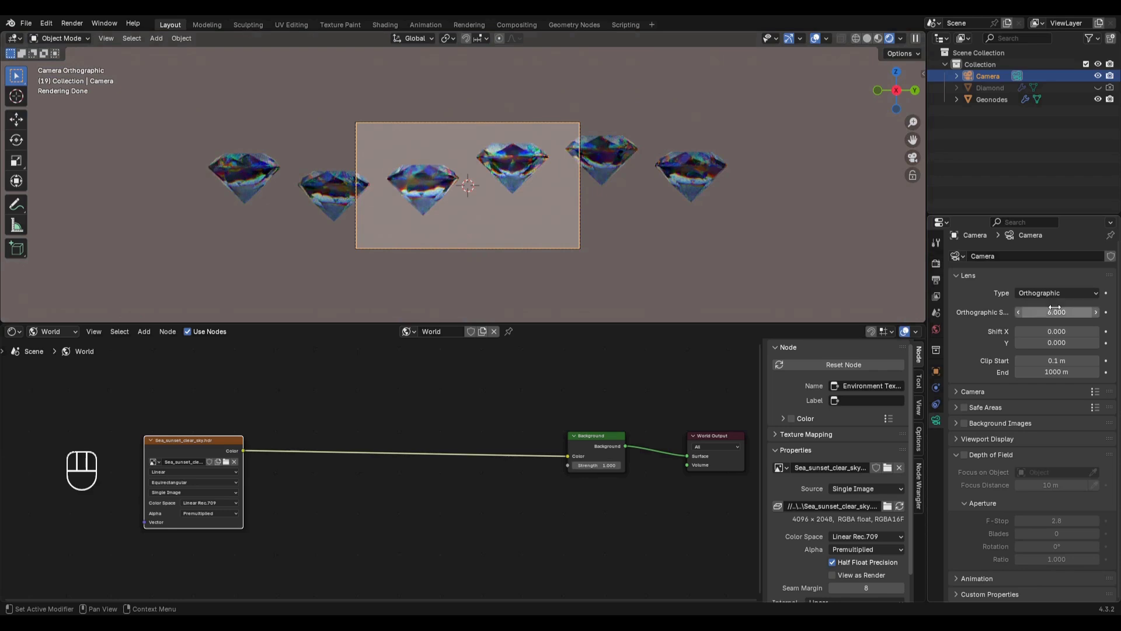
{"action": "left_click", "coordinate": [1055, 310]}
{"action": "key", "text": "Return"}
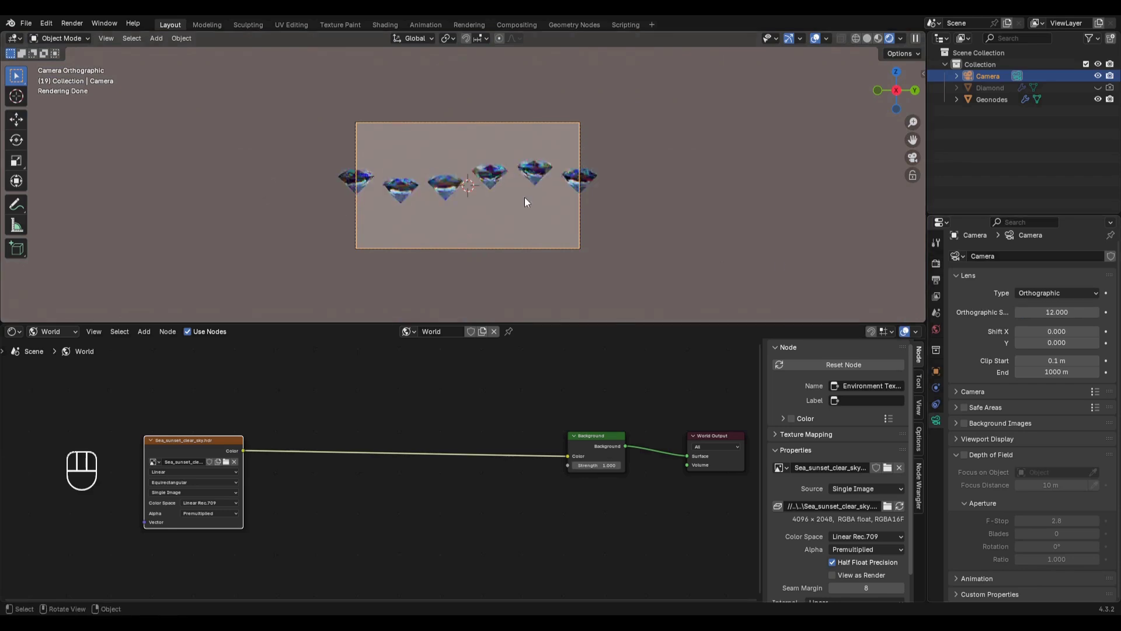
{"action": "scroll", "coordinate": [476, 165], "scroll_direction": "up", "scroll_amount": 3}
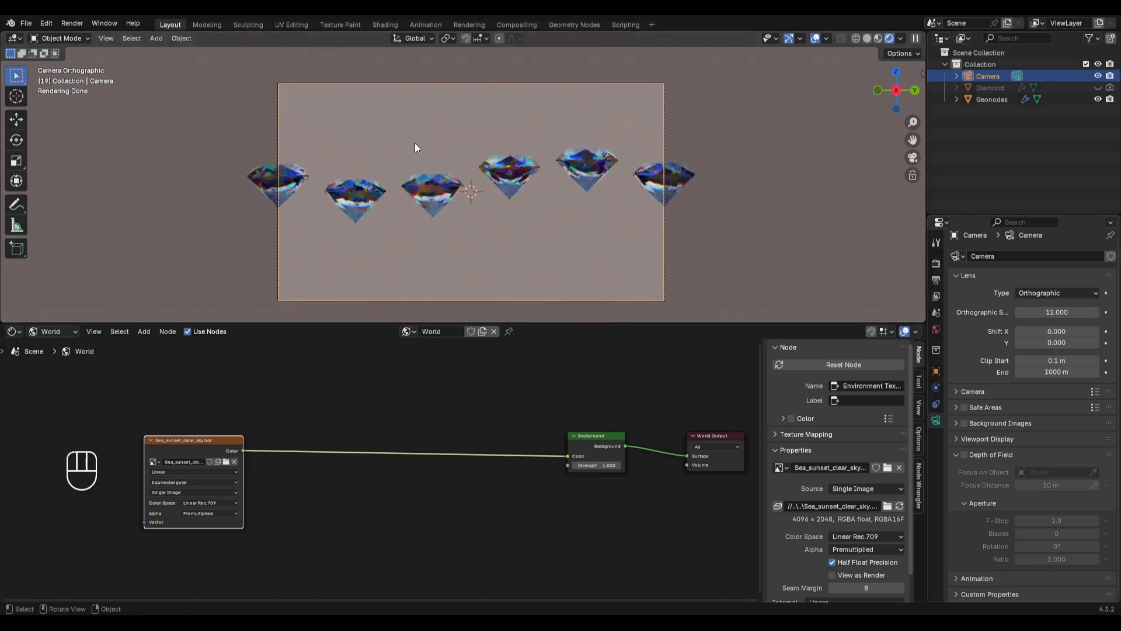
{"action": "middle_click_drag", "start_coordinate": [492, 170], "coordinate": [491, 158], "text": "shift"}
Enable Render Region in the output format settings and return to the render settings
{"action": "left_click", "coordinate": [936, 281]}
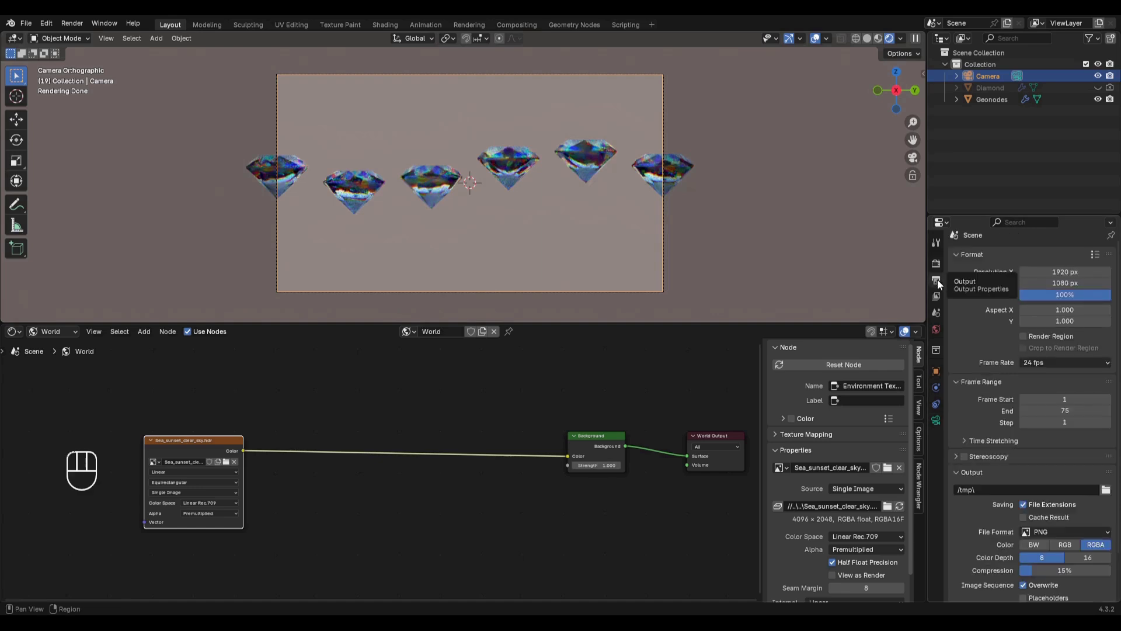
{"action": "left_click", "coordinate": [1024, 335]}
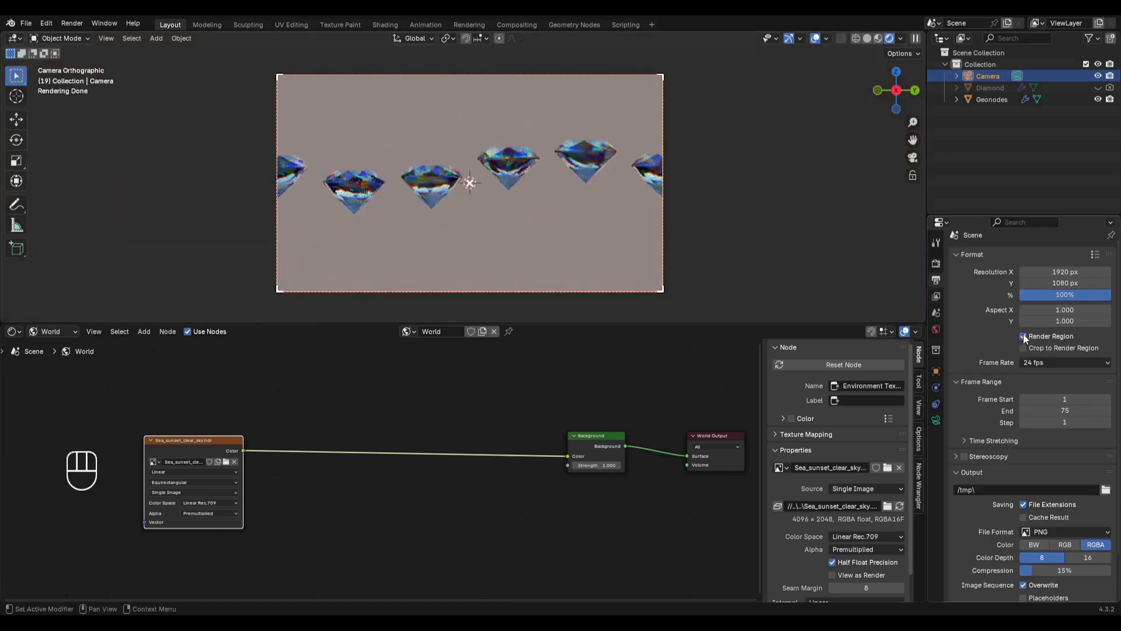
{"action": "left_click", "coordinate": [937, 262]}
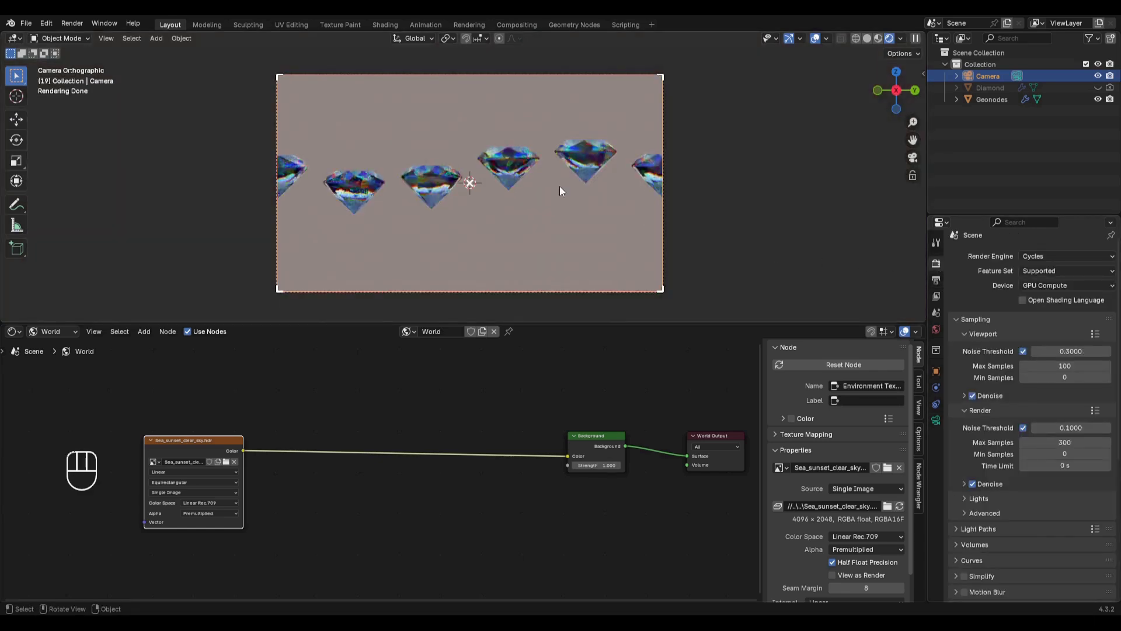
Rotate the Geonodes object to 65° on Y and -35° on Z, and briefly play the animation
{"action": "left_click", "coordinate": [523, 160]}
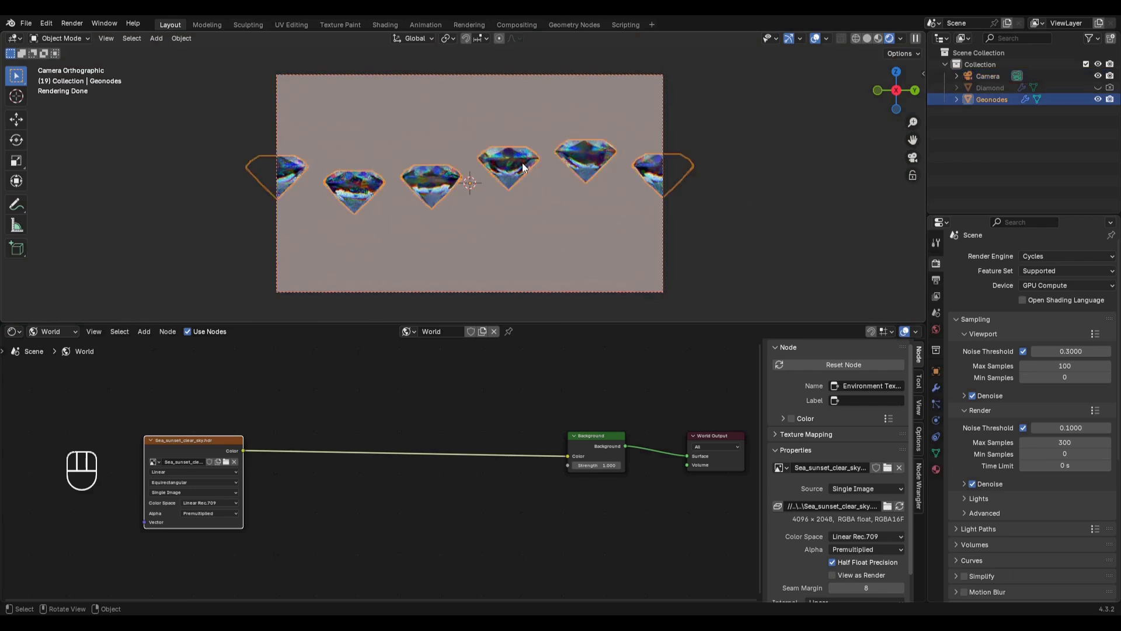
{"action": "key", "text": "n"}
{"action": "left_click", "coordinate": [845, 157]}
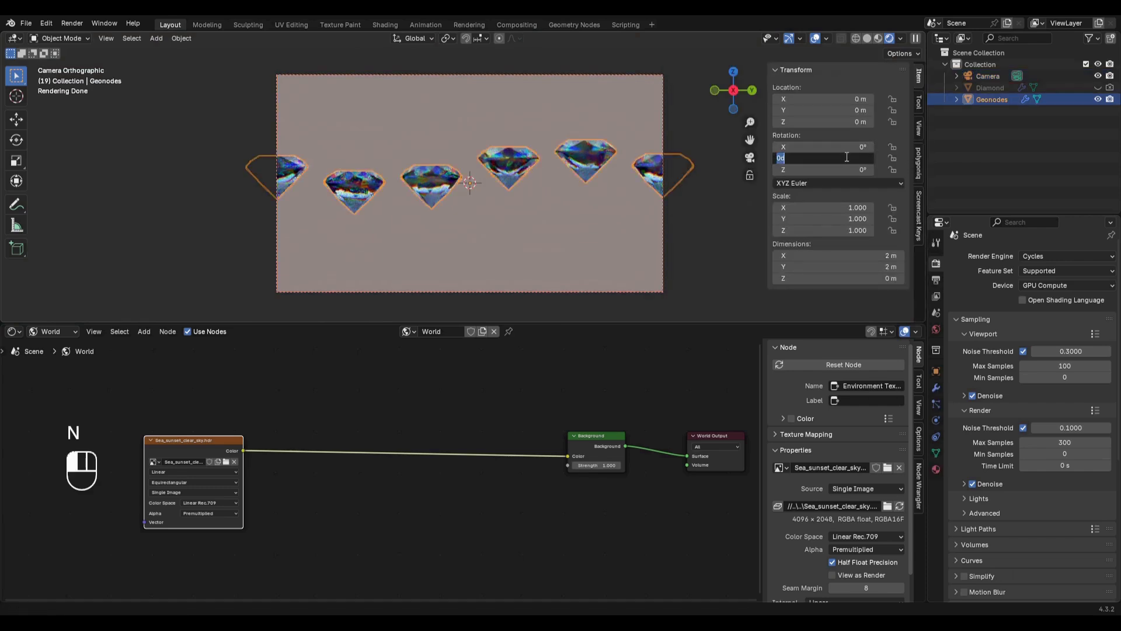
{"action": "type", "text": "65"}
{"action": "key", "text": "Return"}
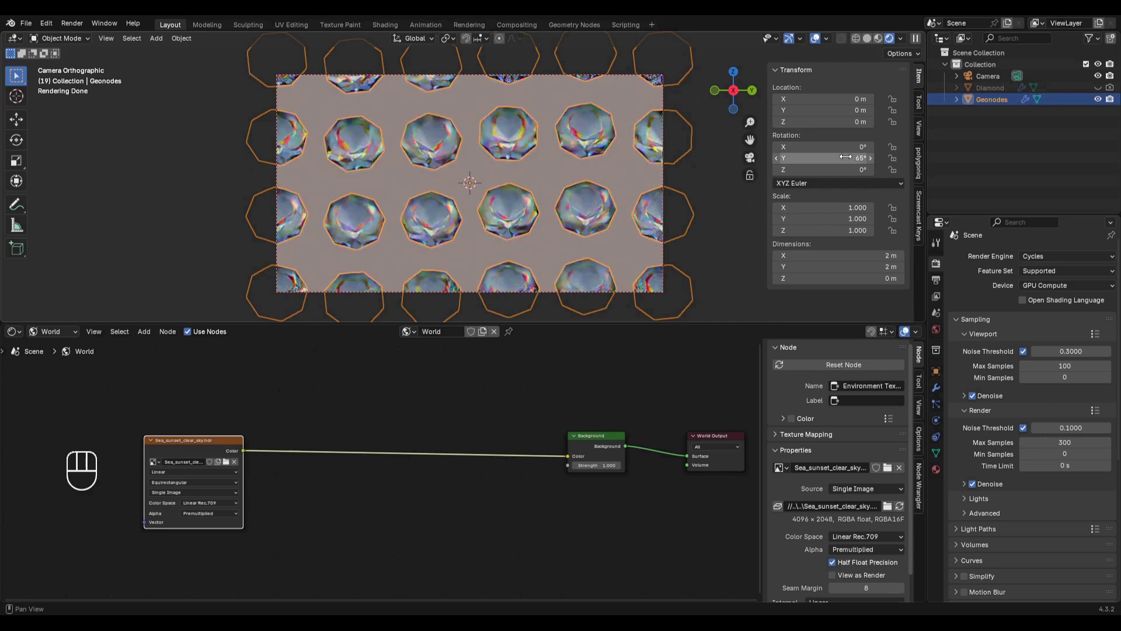
{"action": "left_click", "coordinate": [832, 169]}
{"action": "type", "text": "-35"}
{"action": "key", "text": "Return"}
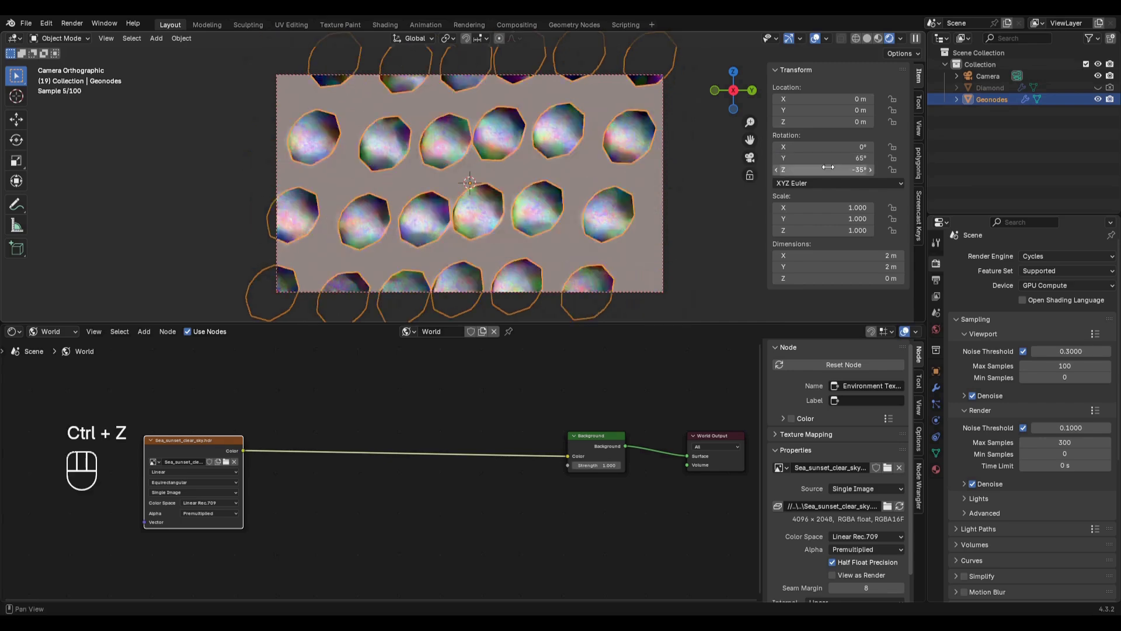
{"action": "key", "text": "space"}
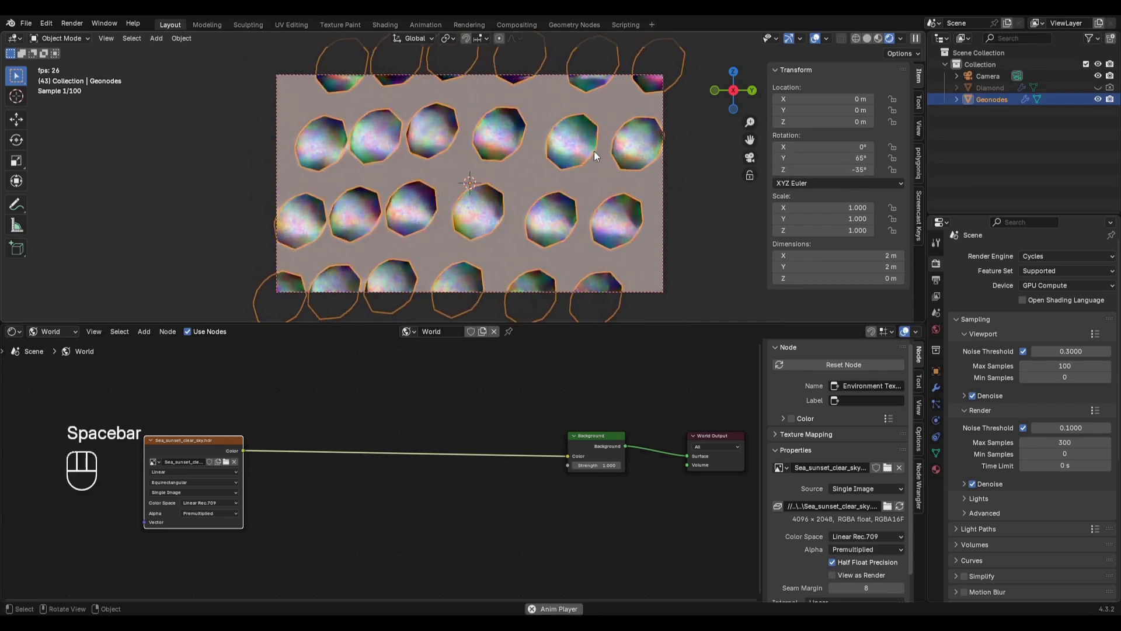
{"action": "key", "text": "space"}
Insert a Mix Color node on the link between the Environment Texture and the Background node
{"action": "scroll", "coordinate": [358, 430], "scroll_direction": "down", "scroll_amount": 2}
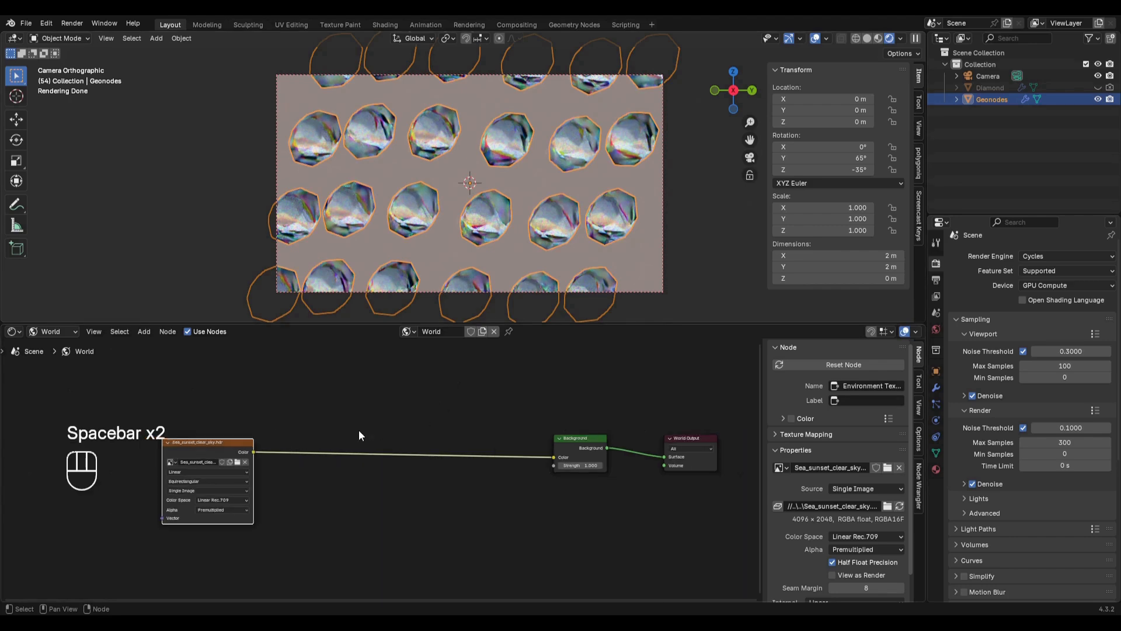
{"action": "middle_click_drag", "start_coordinate": [277, 441], "coordinate": [360, 428]}
{"action": "key", "text": "shift+a"}
{"action": "type", "text": "mix"}
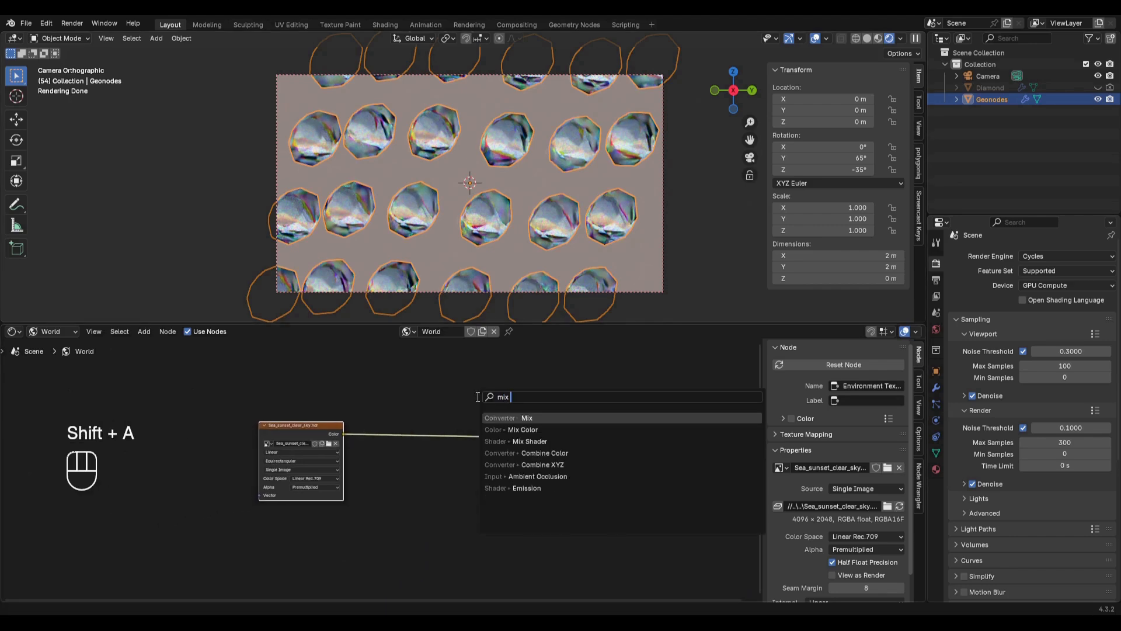
{"action": "key", "text": "Return"}
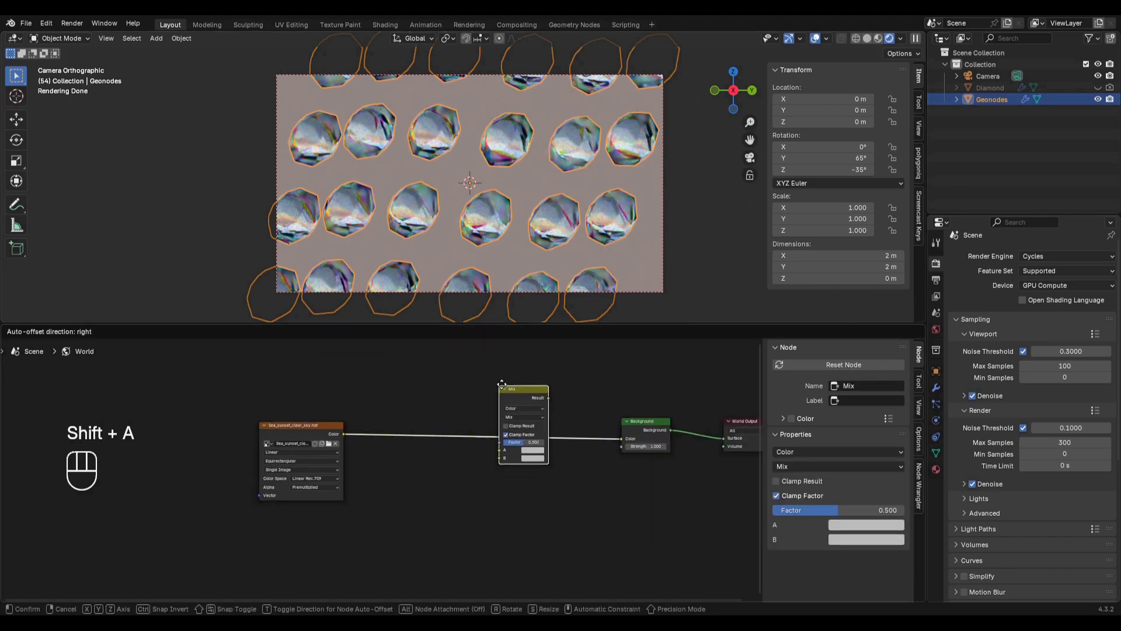
{"action": "left_click", "coordinate": [481, 397]}
Add a Light Path node and connect its Is Camera Ray output to the Mix node's Factor
{"action": "scroll", "coordinate": [477, 406], "scroll_direction": "up", "scroll_amount": 2, "text": "shift"}
{"action": "key", "text": "shift+a"}
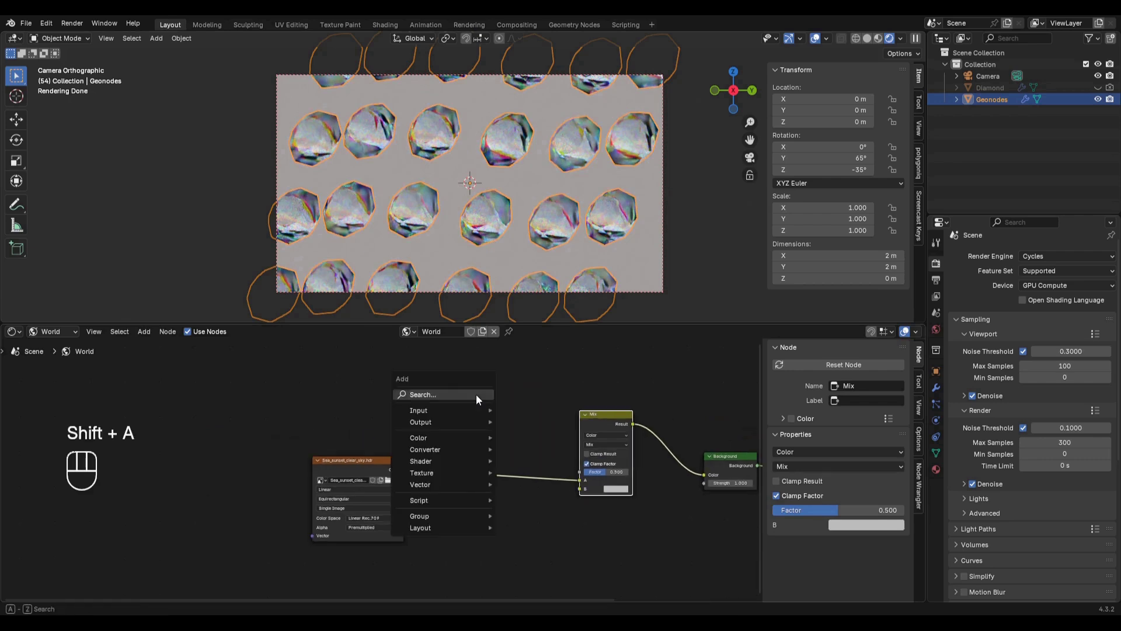
{"action": "type", "text": "light"}
{"action": "key", "text": "Return"}
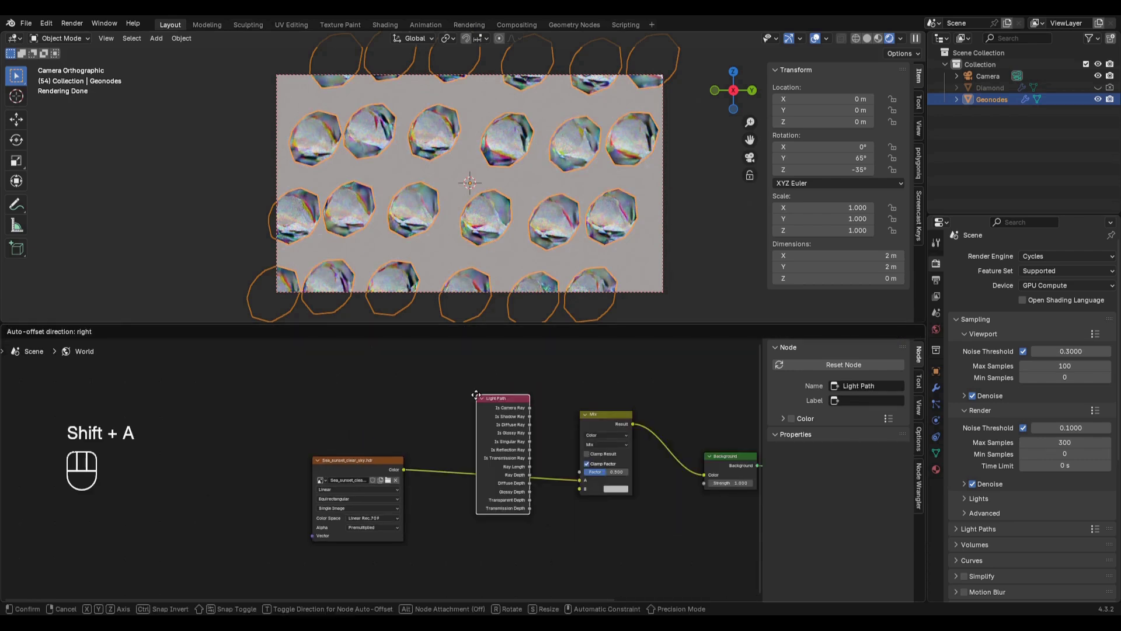
{"action": "left_click", "coordinate": [447, 378]}
{"action": "left_click_drag", "start_coordinate": [503, 391], "coordinate": [579, 471]}
{"action": "left_click_drag", "start_coordinate": [474, 402], "coordinate": [445, 389]}
Set the Mix node's B color to black (#000000FF)
{"action": "scroll", "coordinate": [575, 483], "scroll_direction": "up", "scroll_amount": 4}
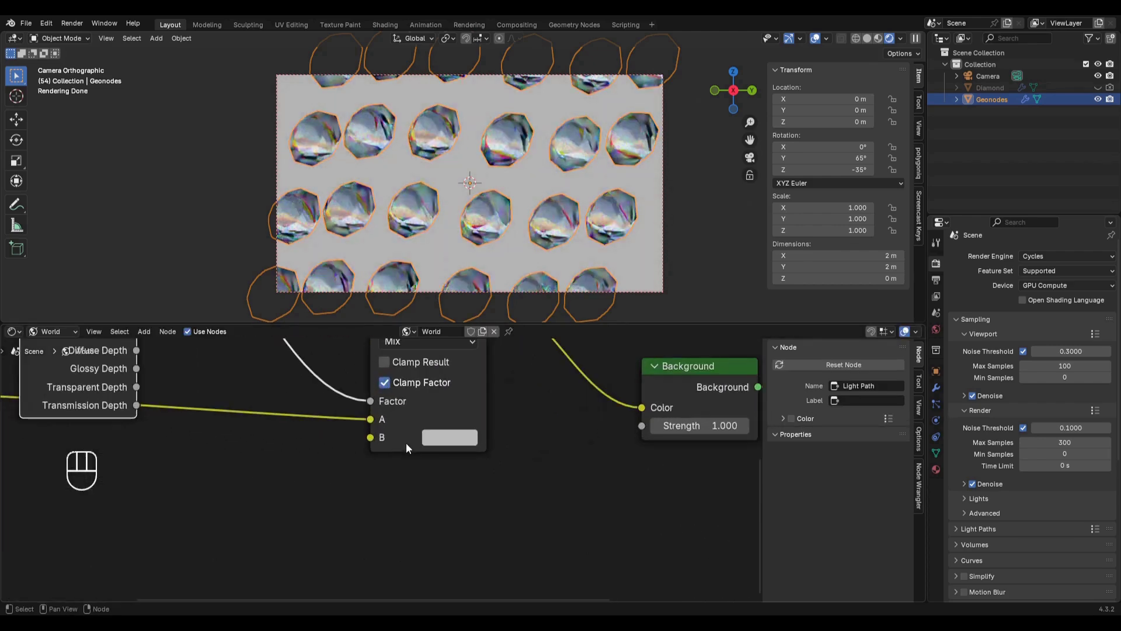
{"action": "left_click", "coordinate": [439, 439]}
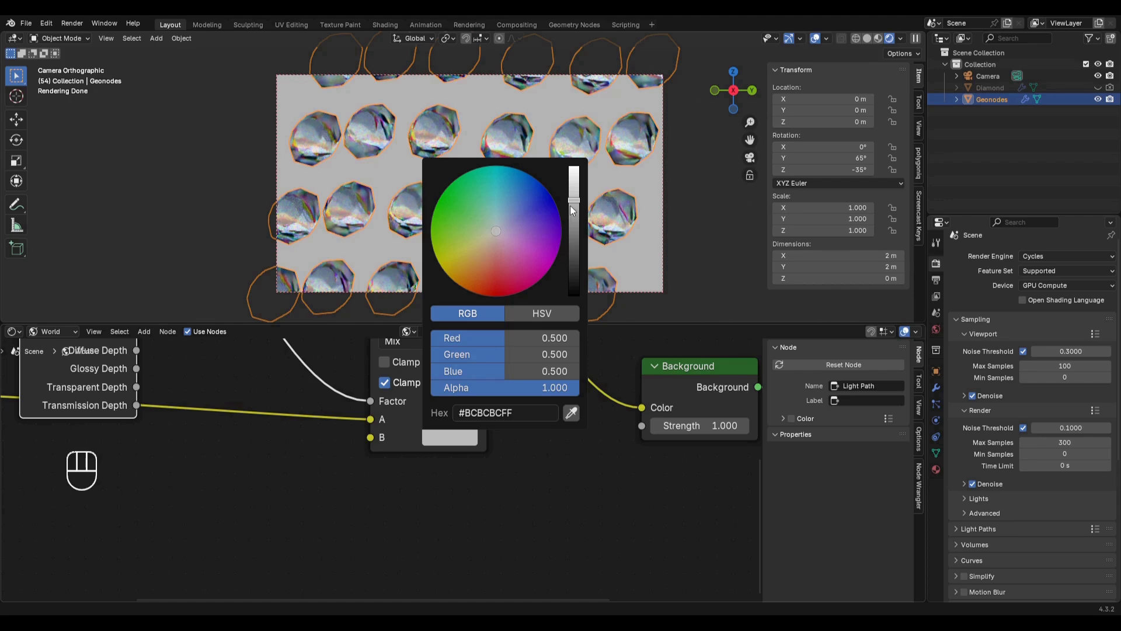
{"action": "left_click_drag", "start_coordinate": [571, 211], "coordinate": [571, 301]}
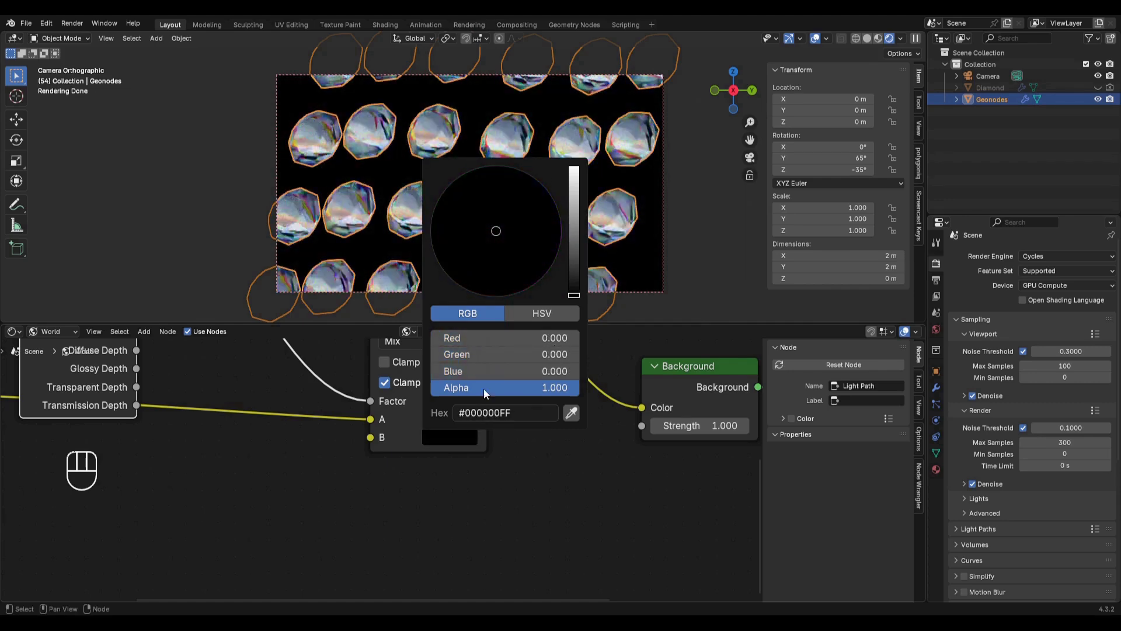
Set the Background node's strength to 0.5
{"action": "scroll", "coordinate": [452, 431], "scroll_direction": "right", "scroll_amount": 5, "text": "ctrl"}
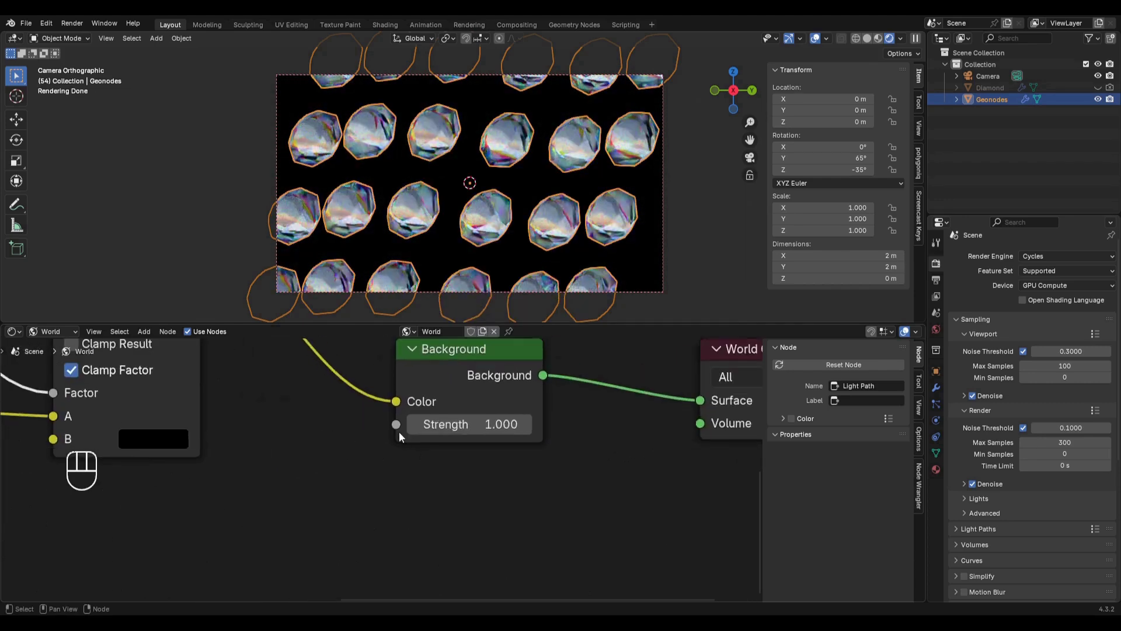
{"action": "scroll", "coordinate": [398, 432], "scroll_direction": "up", "scroll_amount": 2}
{"action": "double_click", "coordinate": [495, 418]}
{"action": "type", "text": "0."}
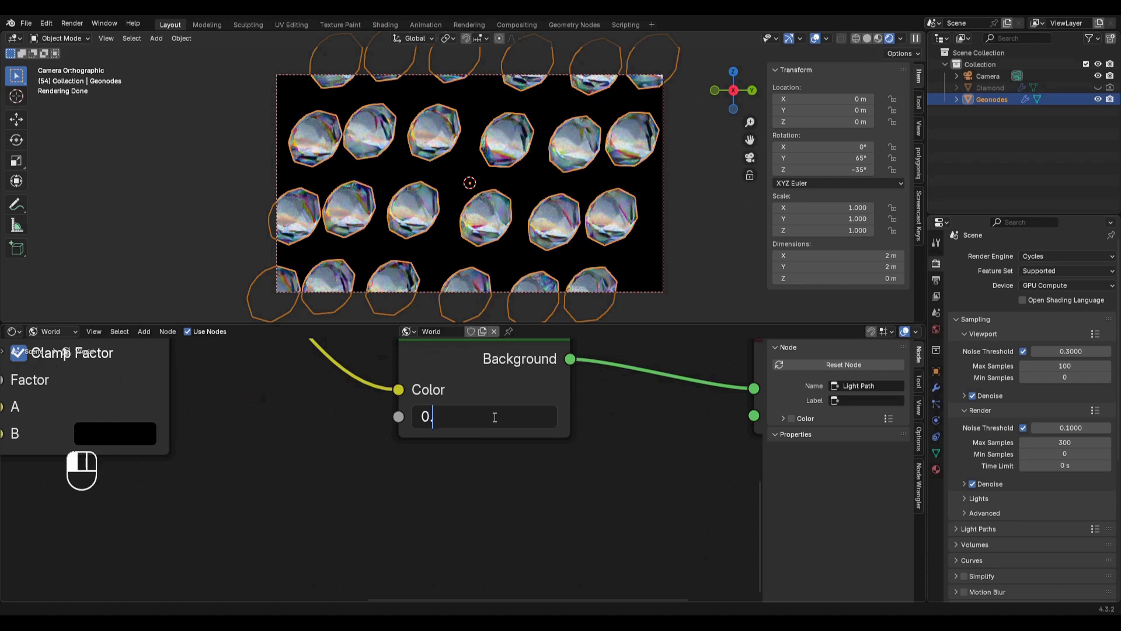
{"action": "type", "text": "5"}
{"action": "key", "text": "Return"}
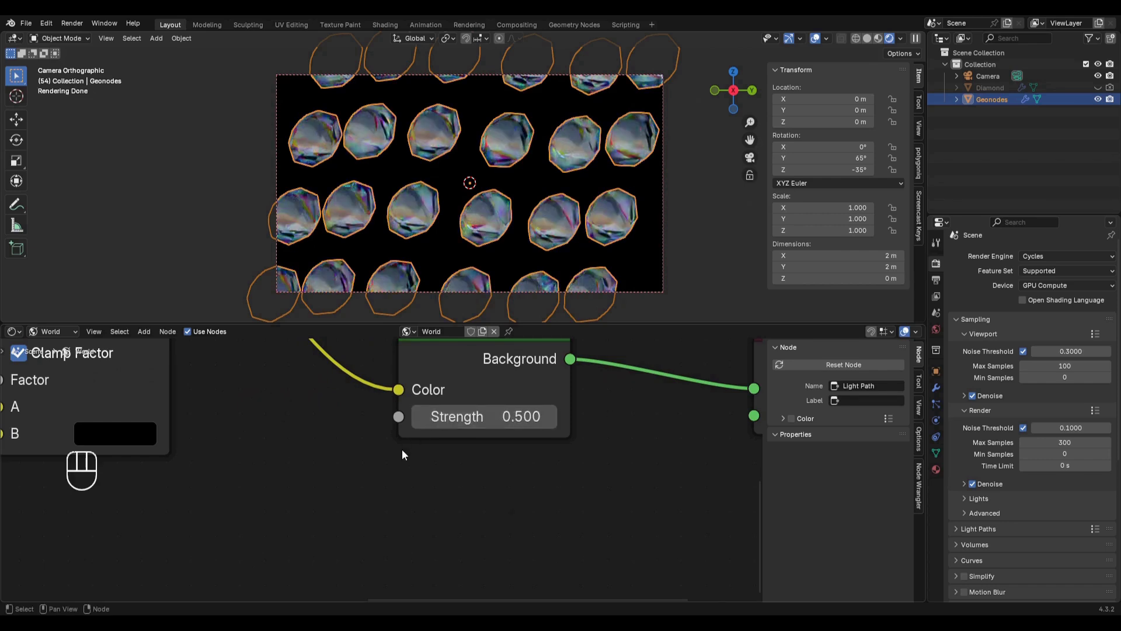
Place the Environment Texture node directly below the Light Path node to tidy the World node layout
{"action": "scroll", "coordinate": [371, 429], "scroll_direction": "down", "scroll_amount": 1}
{"action": "scroll", "coordinate": [372, 434], "scroll_direction": "down", "scroll_amount": 5}
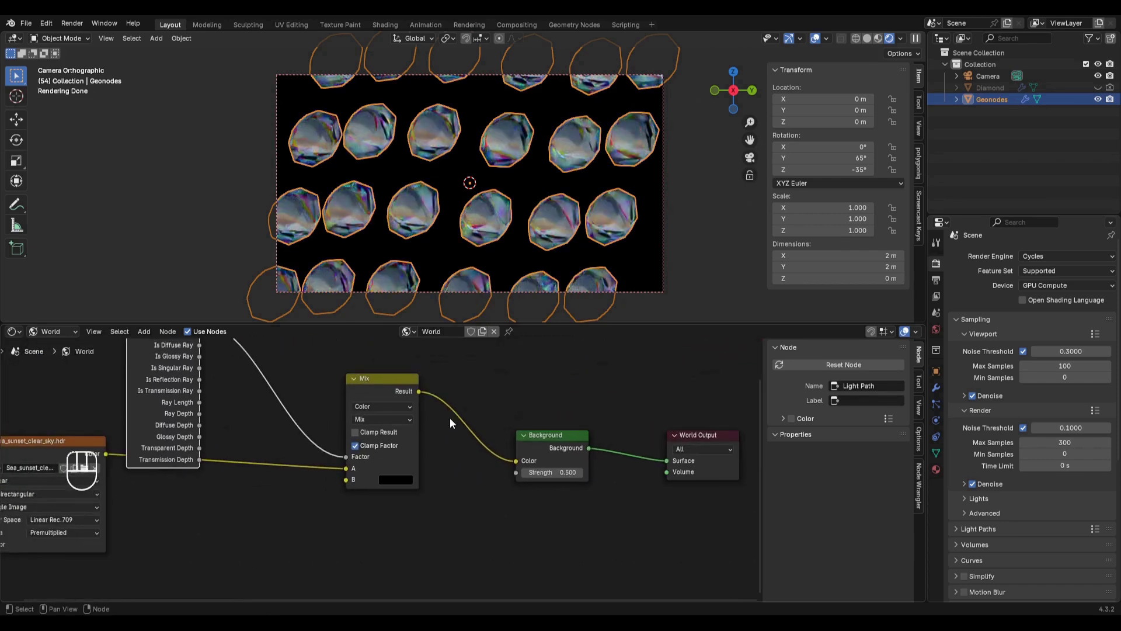
{"action": "scroll", "coordinate": [413, 404], "scroll_direction": "down", "scroll_amount": 1}
{"action": "left_click_drag", "start_coordinate": [251, 504], "coordinate": [336, 533]}
{"action": "middle_click_drag", "start_coordinate": [454, 495], "coordinate": [392, 456]}
{"action": "key", "text": "ctrl+alt"}
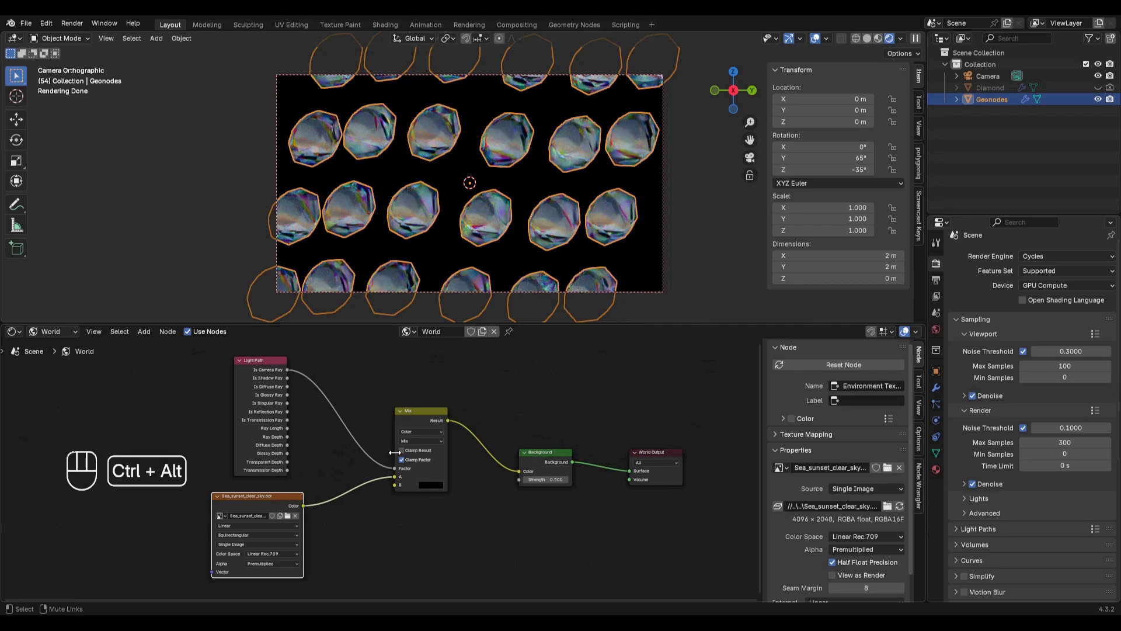
{"action": "key", "text": "ctrl+alt+n"}
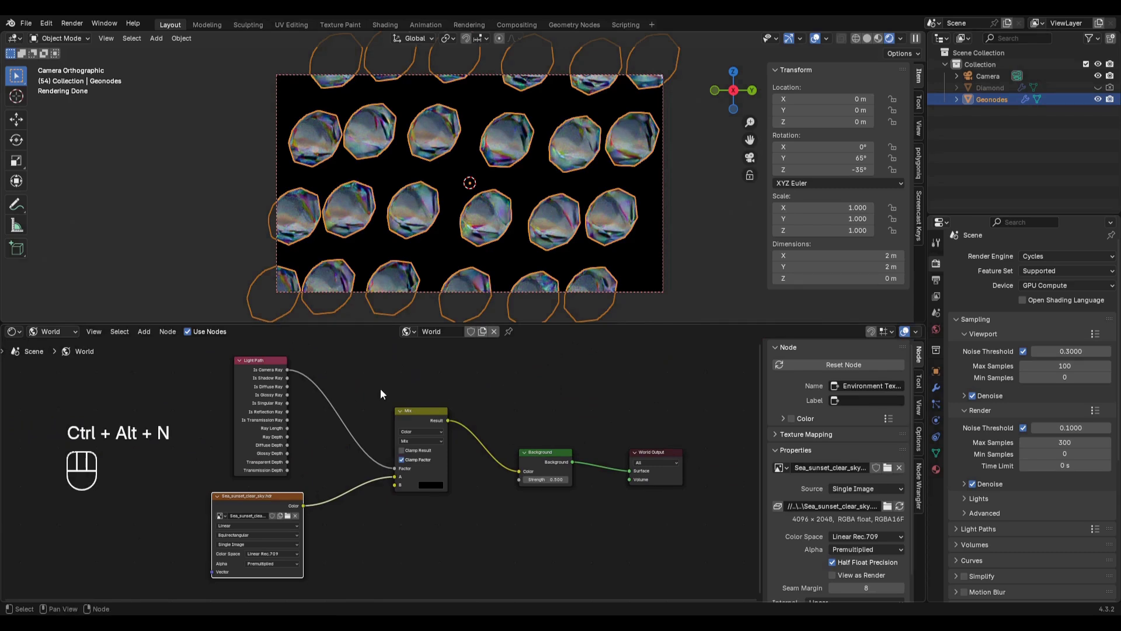
Switch the World node editor area to a 3D Viewport and add an area light to the scene
{"action": "left_click", "coordinate": [14, 332]}
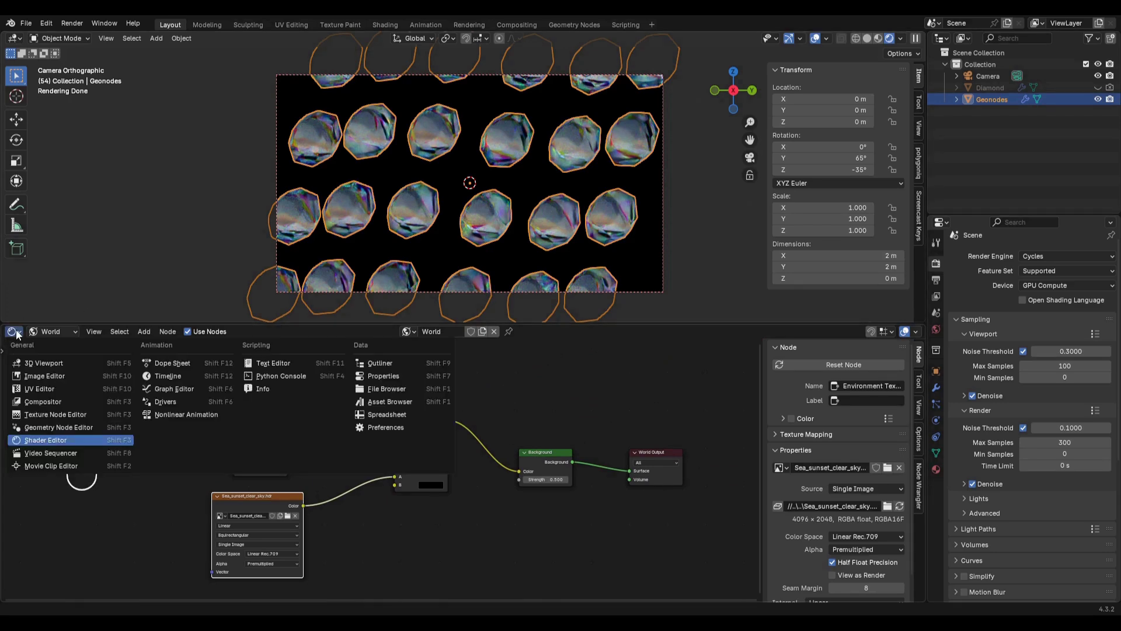
{"action": "left_click", "coordinate": [38, 360]}
{"action": "scroll", "coordinate": [243, 383], "scroll_direction": "down", "scroll_amount": 5}
{"action": "middle_click_drag", "start_coordinate": [242, 383], "coordinate": [377, 371]}
{"action": "key", "text": "shift+a"}
{"action": "mouse_move", "coordinate": [457, 456]}
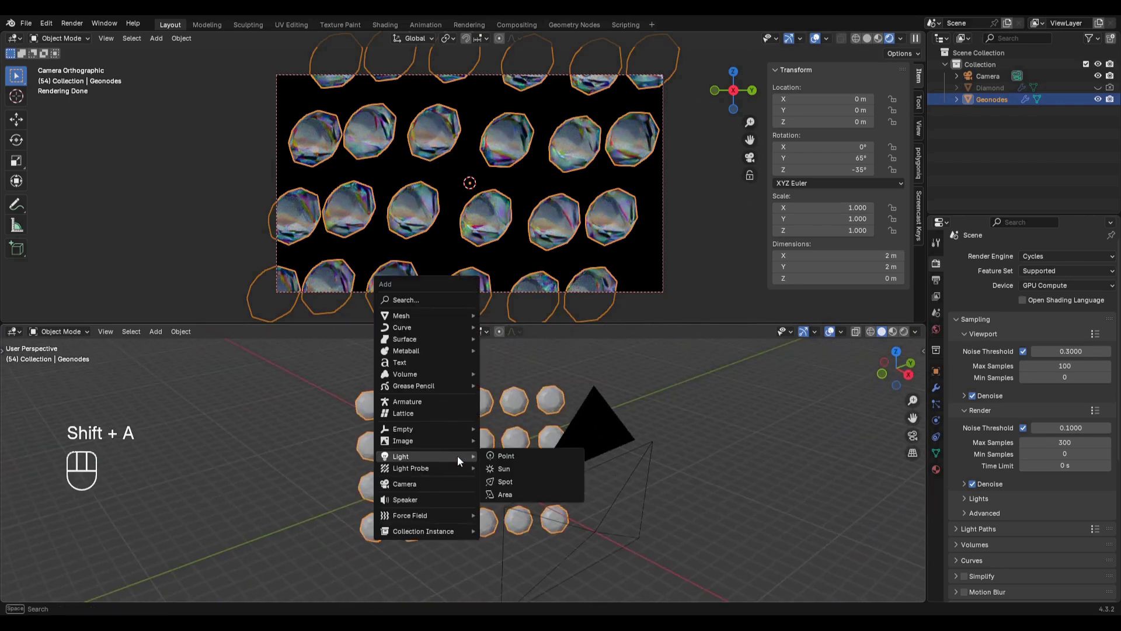
{"action": "left_click", "coordinate": [508, 496]}
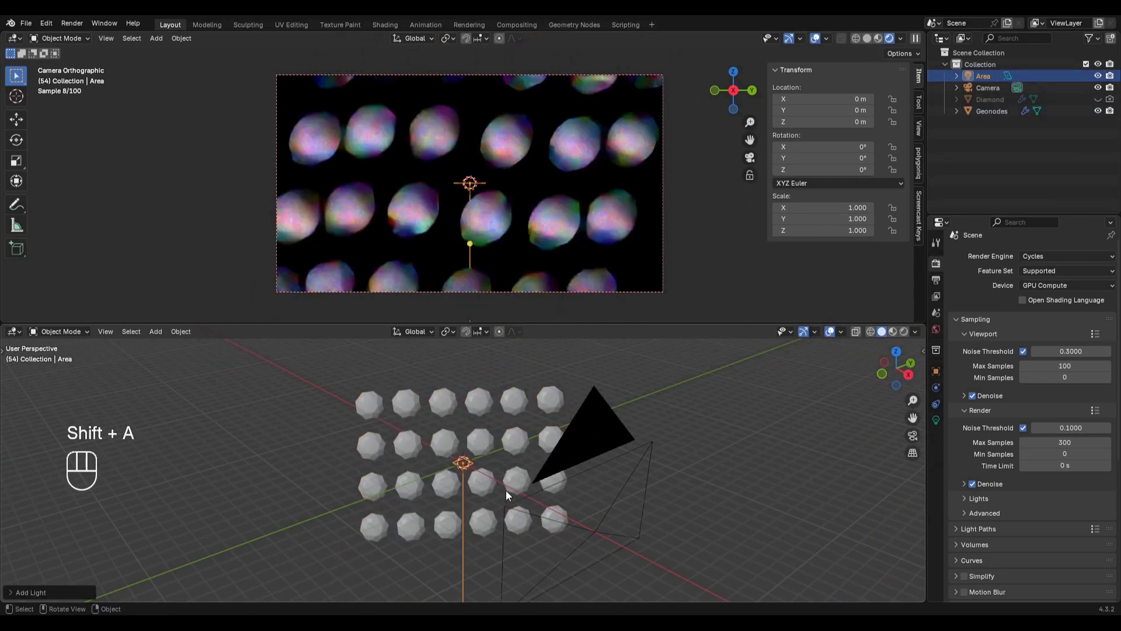
Raise the area light along the Z axis to about 20.1 m above the diamond grid
{"action": "scroll", "coordinate": [485, 458], "scroll_direction": "down", "scroll_amount": 4}
{"action": "key", "text": "g"}
{"action": "key", "text": "z"}
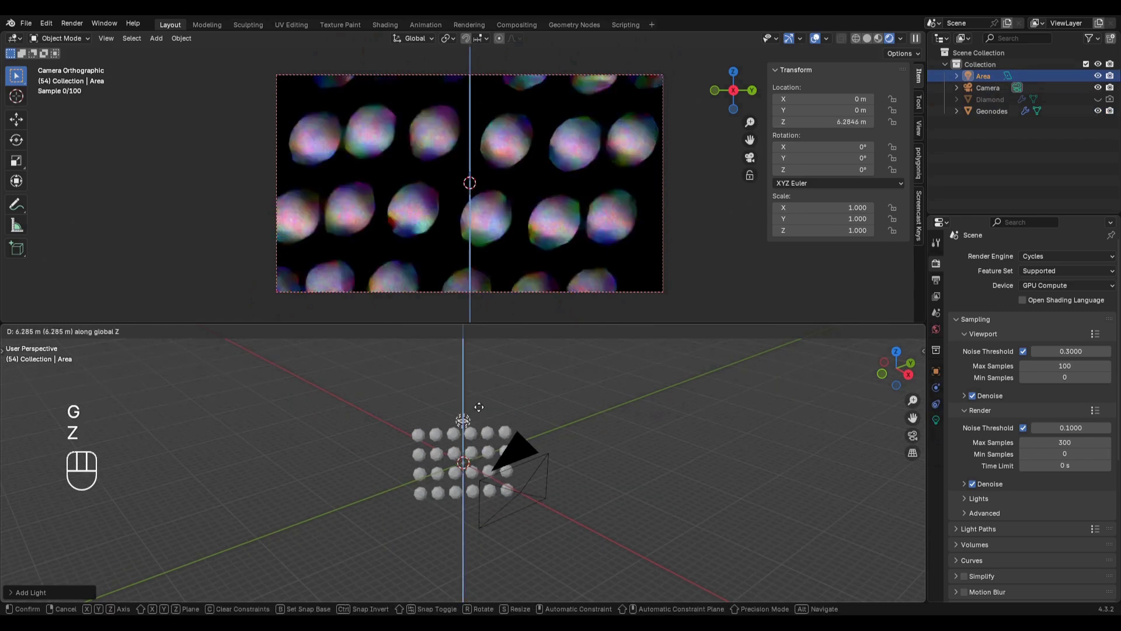
{"action": "left_click", "coordinate": [477, 346]}
{"action": "scroll", "coordinate": [479, 389], "scroll_direction": "down", "scroll_amount": 1}
{"action": "middle_click_drag", "start_coordinate": [479, 389], "coordinate": [479, 425], "text": "shift"}
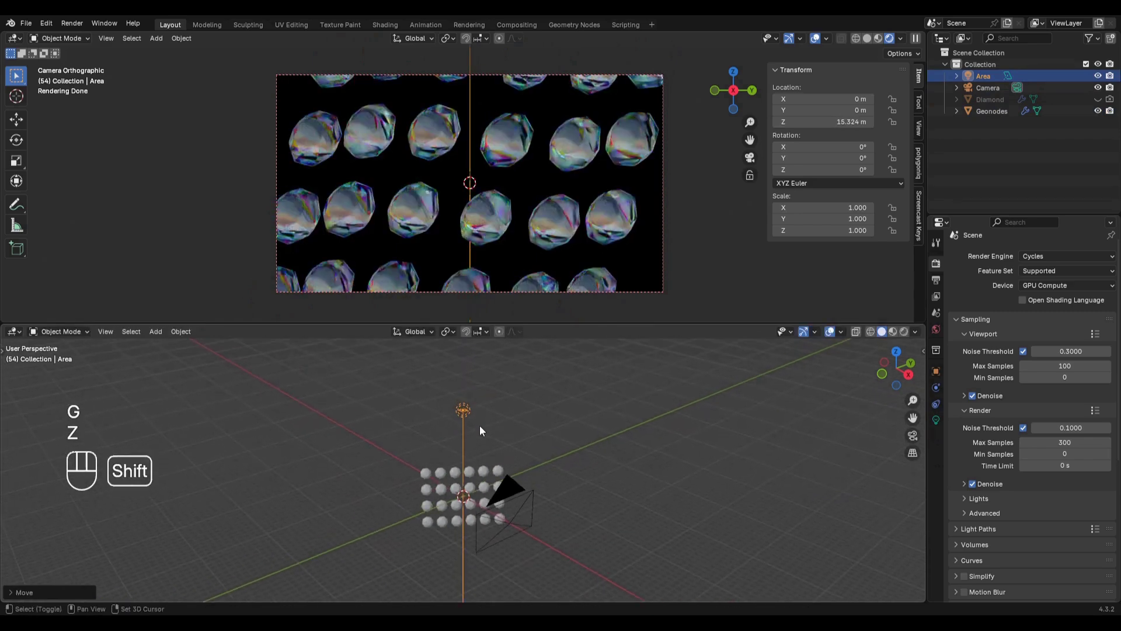
{"action": "key", "text": "g"}
{"action": "key", "text": "z"}
{"action": "left_click", "coordinate": [488, 427]}
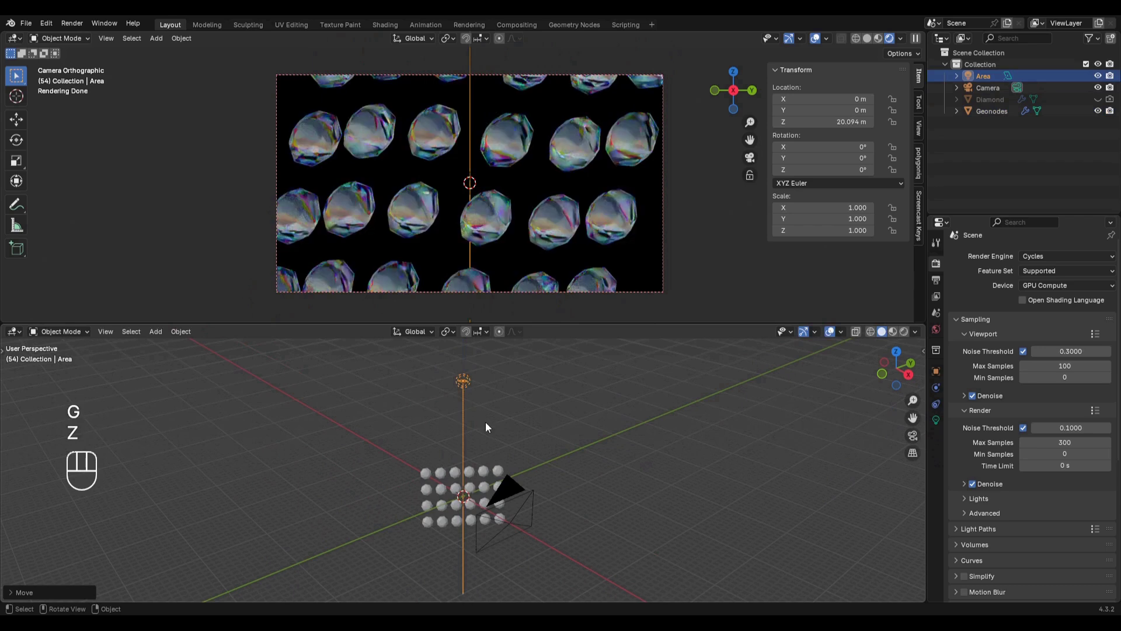
Set the area light's power to 2000 W
{"action": "left_click", "coordinate": [935, 420]}
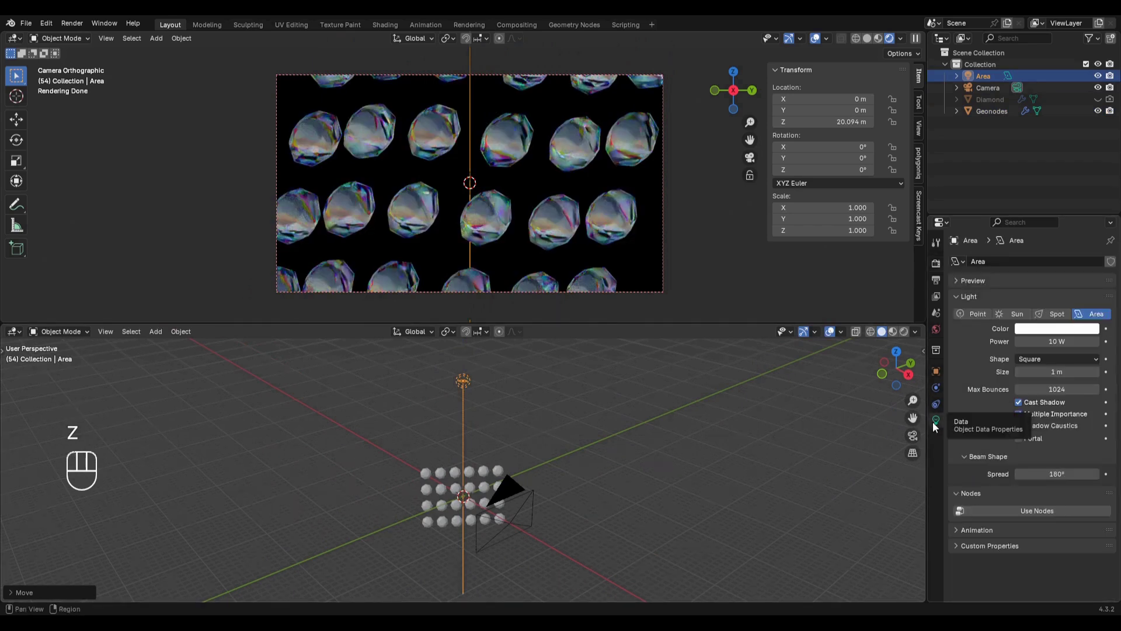
{"action": "left_click", "coordinate": [1061, 343]}
{"action": "type", "text": "2000"}
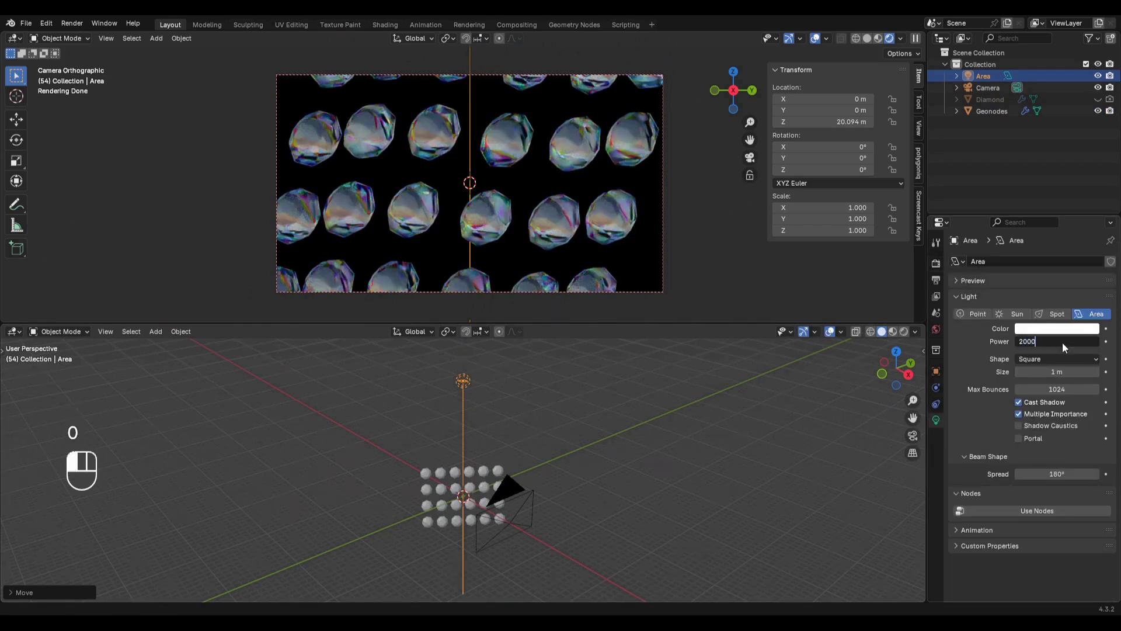
{"action": "key", "text": "Return"}
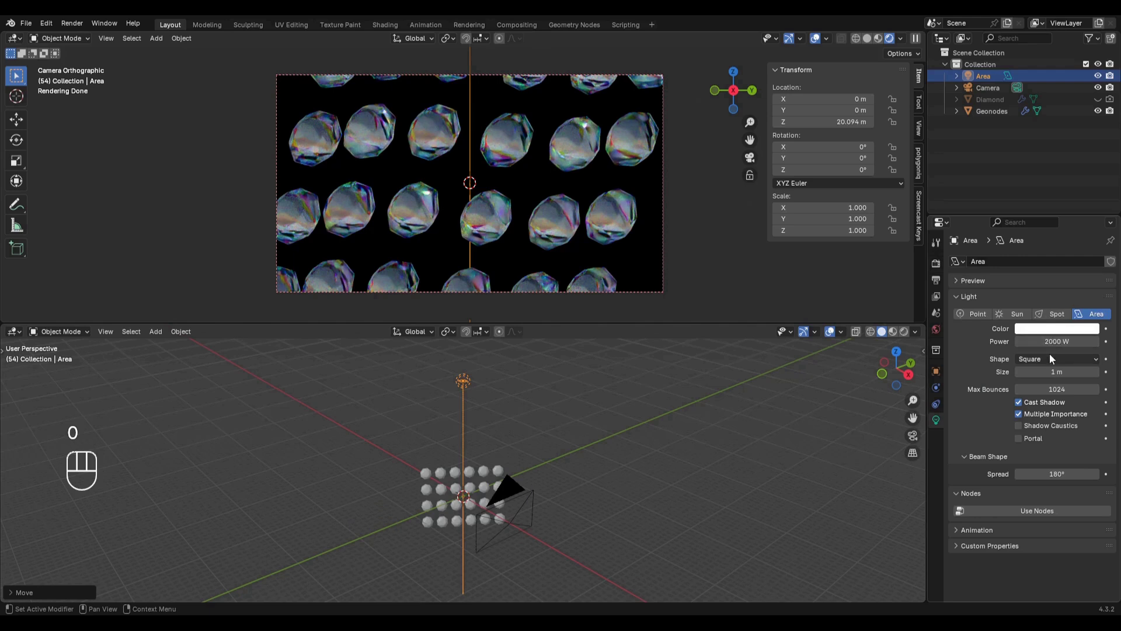
Give the area light a Disk shape with a size of 10 m and a beam spread of 90°
{"action": "left_click", "coordinate": [1050, 356]}
{"action": "left_click", "coordinate": [1035, 395]}
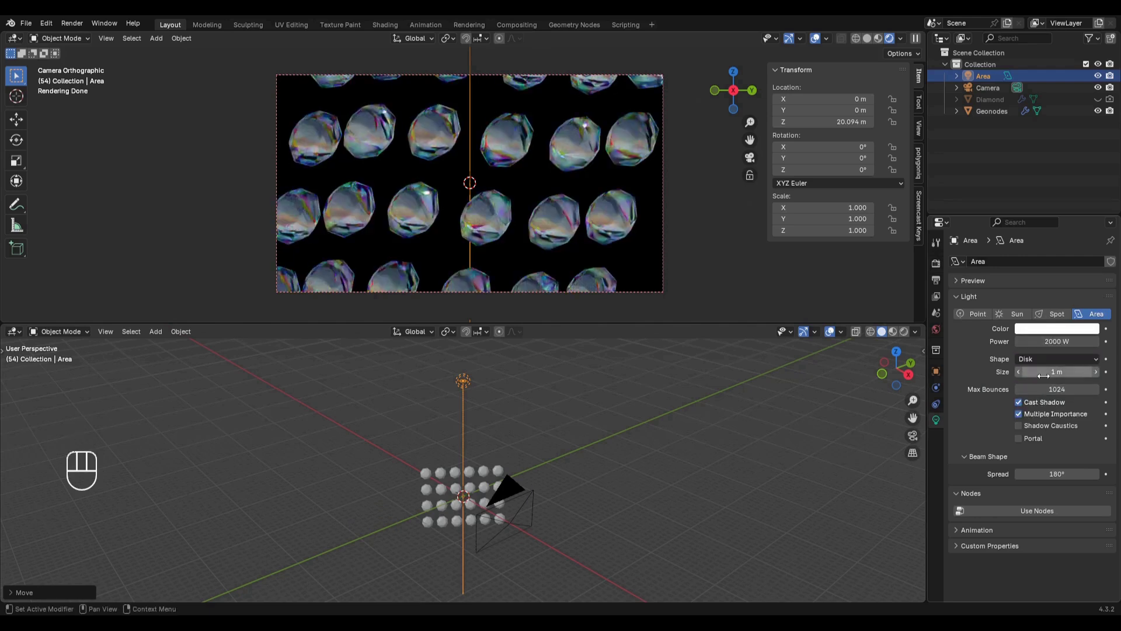
{"action": "left_click", "coordinate": [1047, 371]}
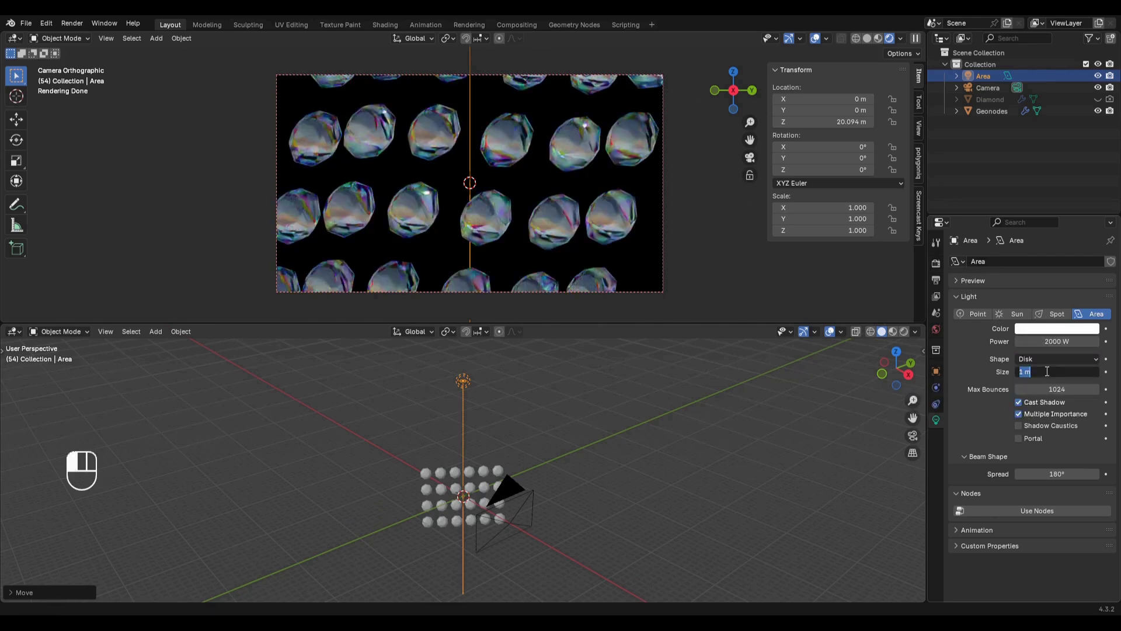
{"action": "type", "text": "10"}
{"action": "key", "text": "Return"}
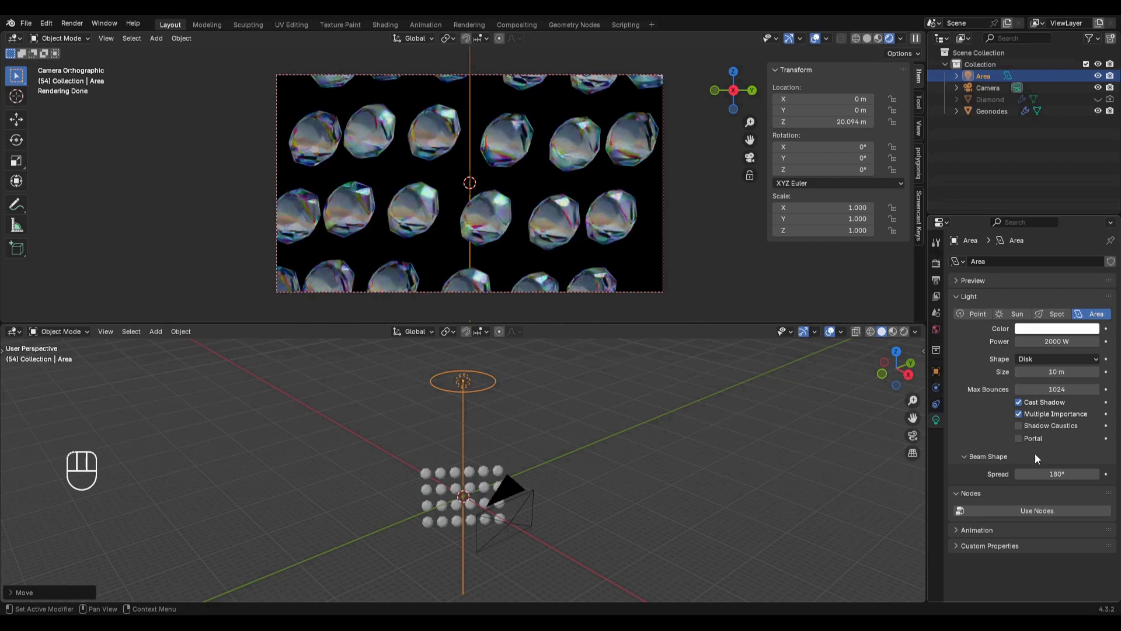
{"action": "left_click", "coordinate": [1059, 473]}
{"action": "type", "text": "90"}
{"action": "key", "text": "Return"}
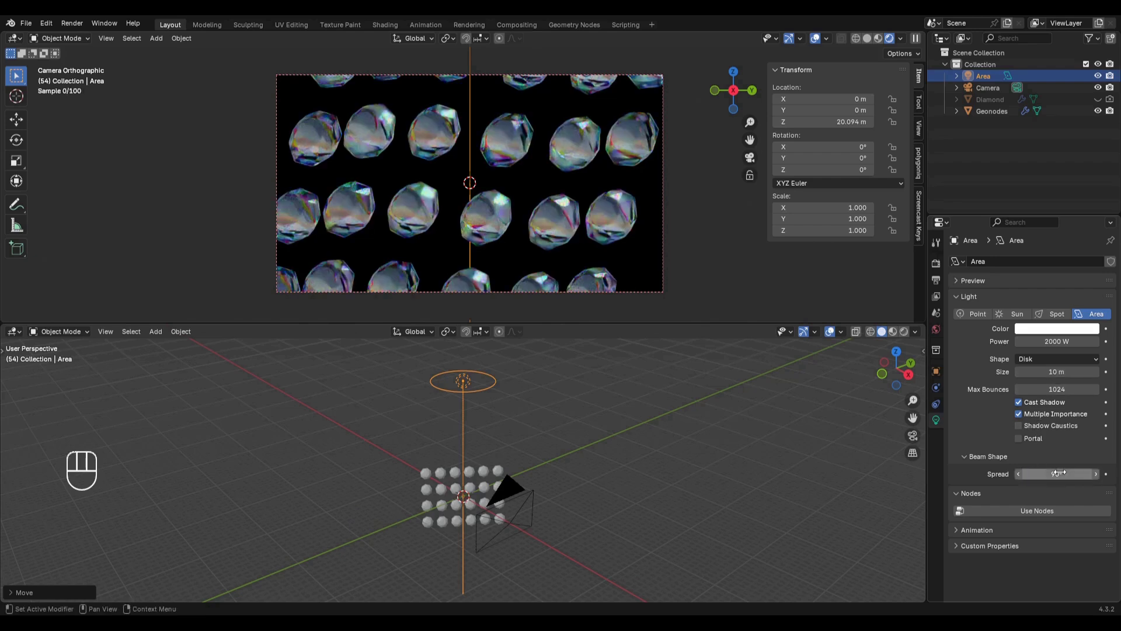
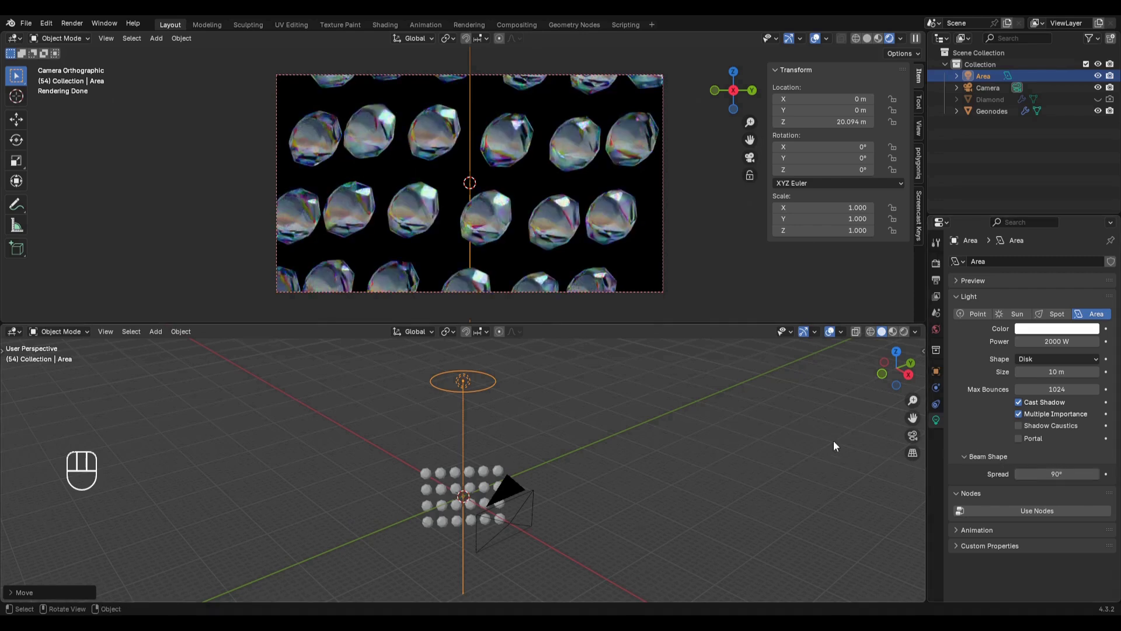
Duplicate the overhead light along Y to about -19.2 m and lower the copy to about -0.5 m on Z
{"action": "middle_click_drag", "start_coordinate": [517, 398], "coordinate": [500, 418]}
{"action": "key", "text": "shift+d"}
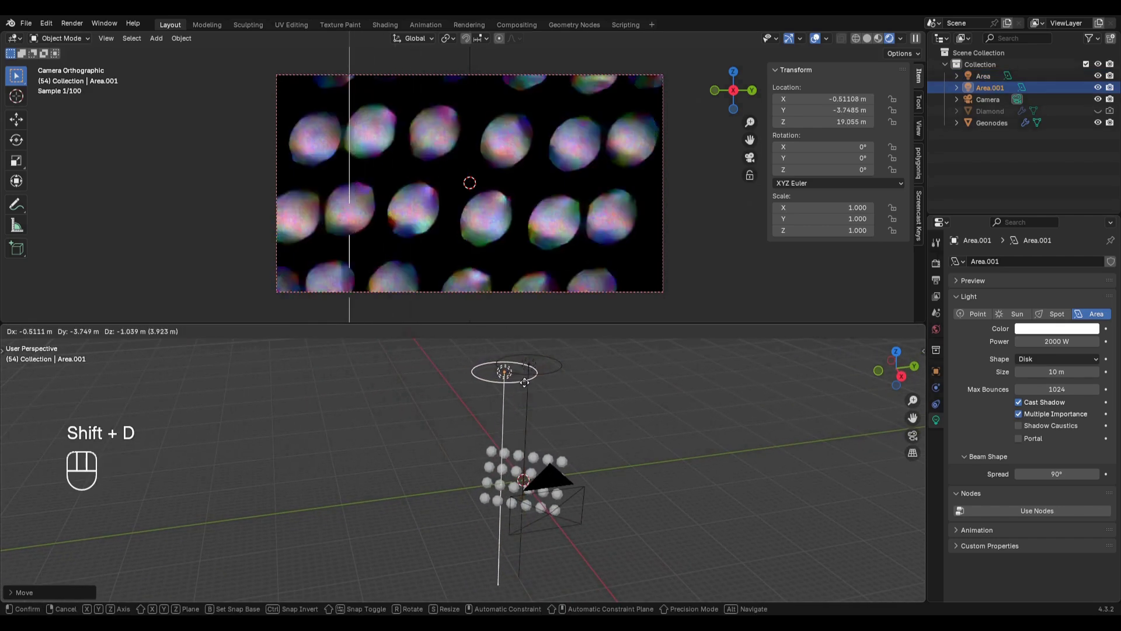
{"action": "key", "text": "y"}
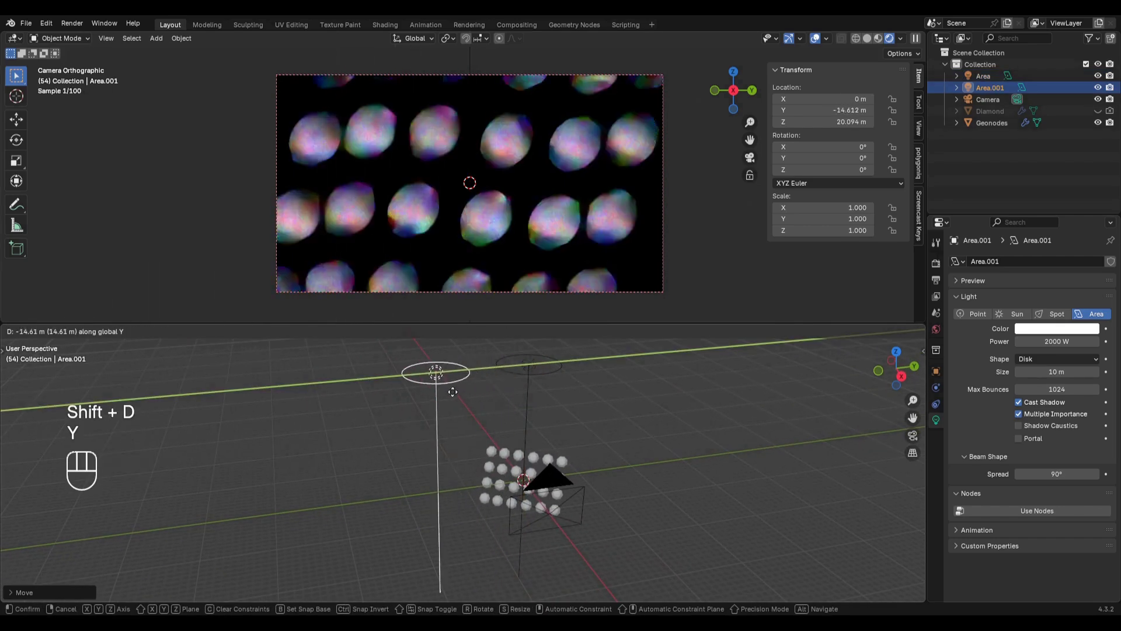
{"action": "left_click", "coordinate": [427, 402]}
{"action": "key", "text": "g"}
{"action": "key", "text": "z"}
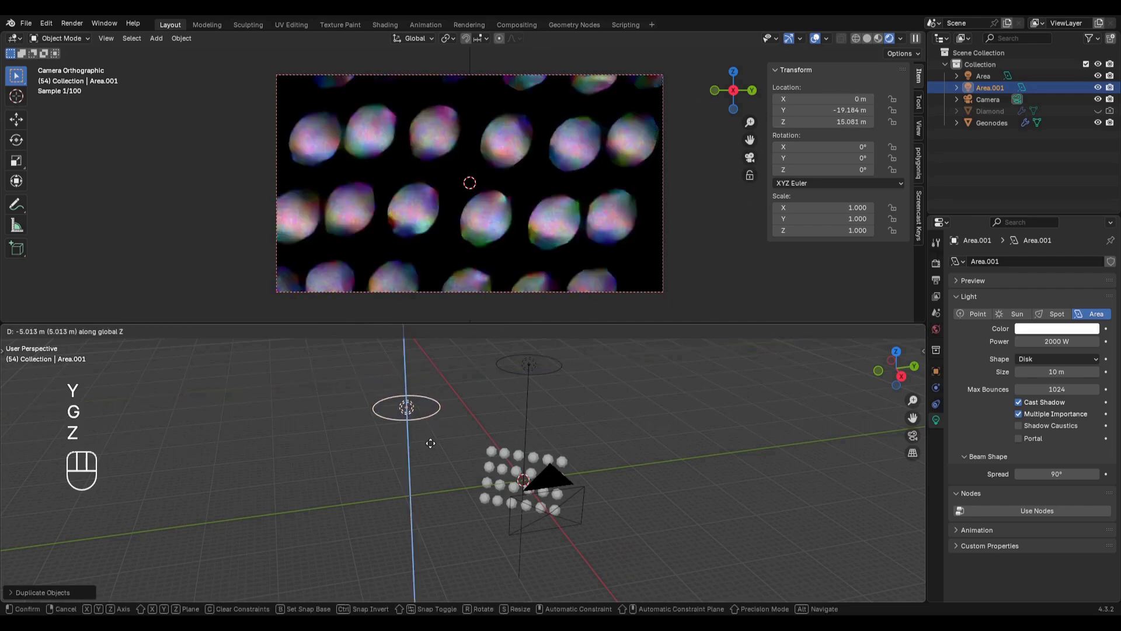
{"action": "left_click", "coordinate": [440, 522]}
Rotate the duplicated light about X to about 80.7° so it faces the diamonds, and raise it to about 1.5 m on Z
{"action": "key", "text": "r"}
{"action": "key", "text": "x"}
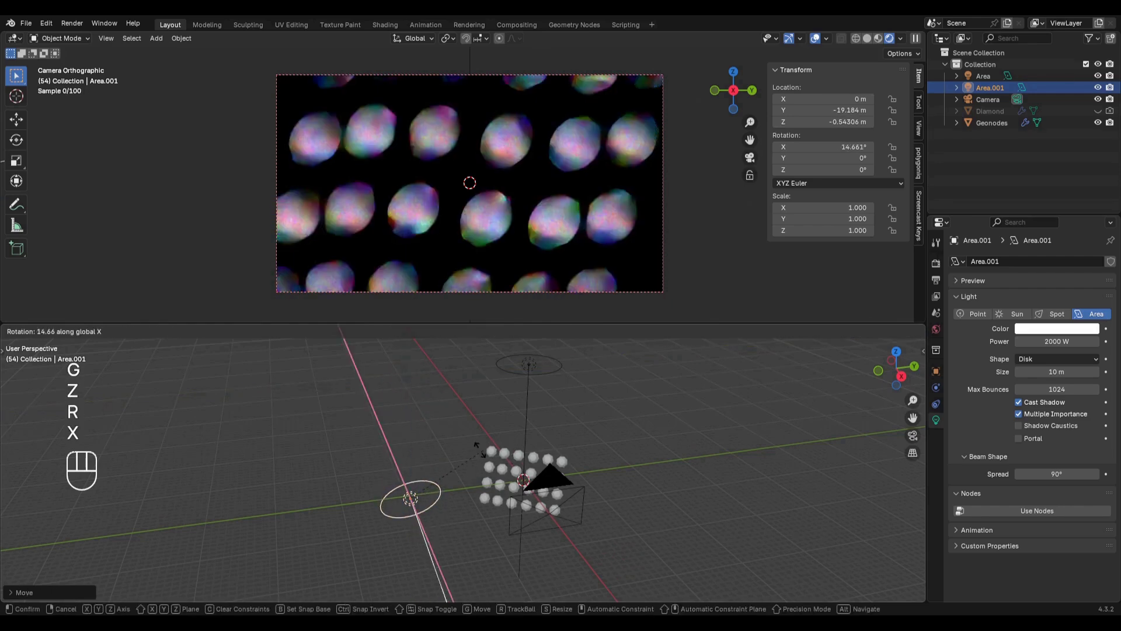
{"action": "left_click", "coordinate": [399, 426]}
{"action": "key", "text": "g"}
{"action": "key", "text": "z"}
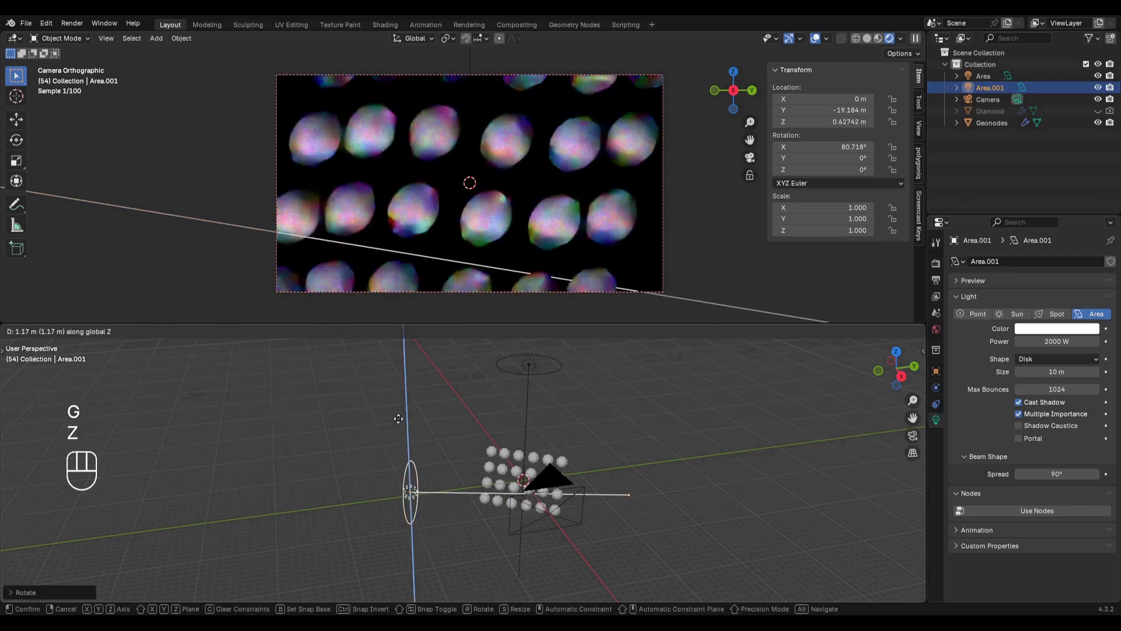
{"action": "left_click", "coordinate": [397, 419]}
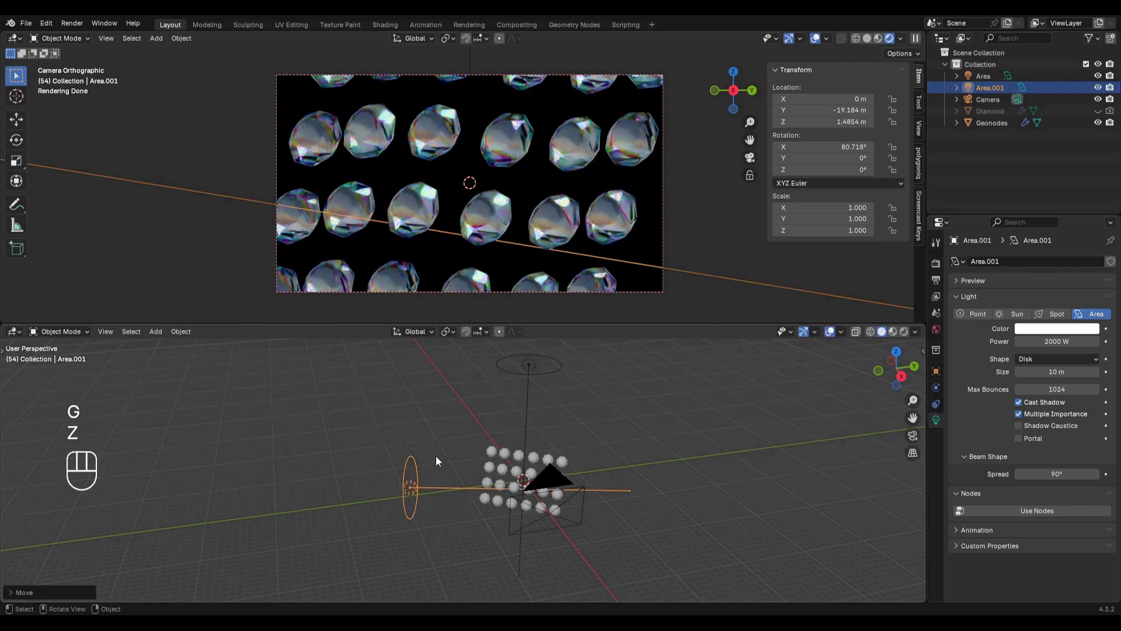
Stretch the side light along global Z by about 2.8 and narrow it along X to a scale of about 0.5
{"action": "key", "text": "s"}
{"action": "key", "text": "z"}
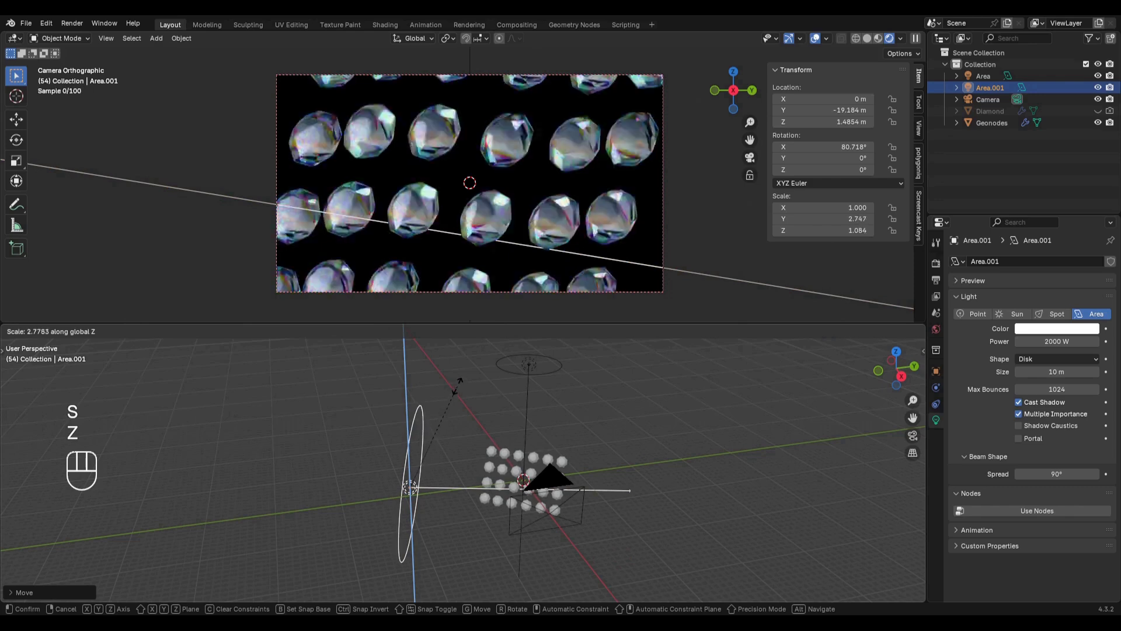
{"action": "left_click", "coordinate": [459, 388]}
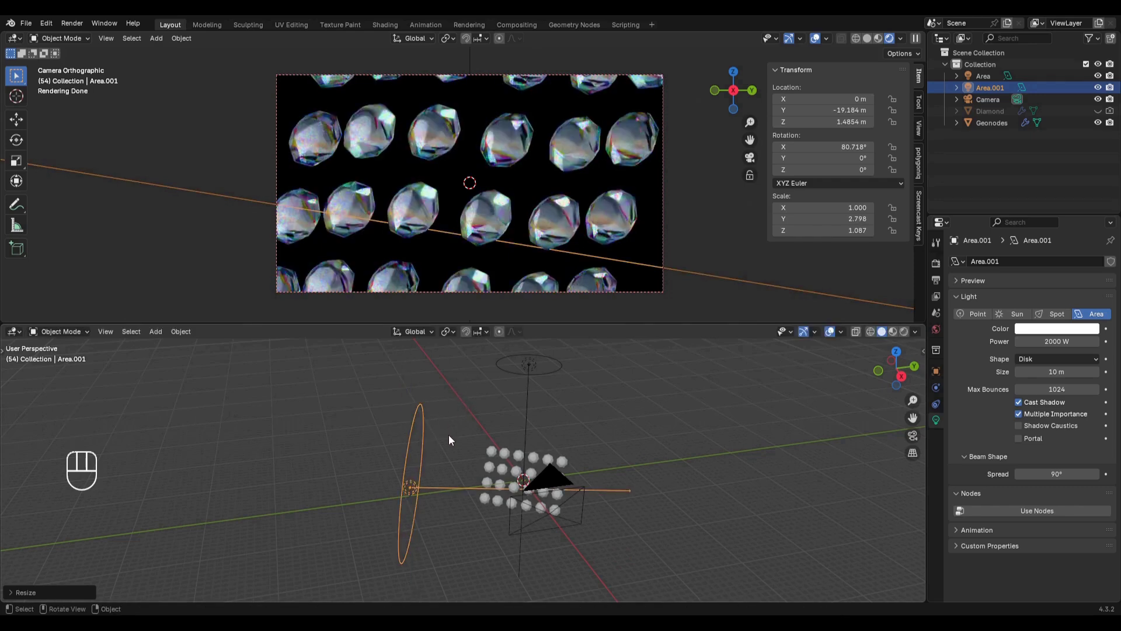
{"action": "middle_click_drag", "start_coordinate": [434, 464], "coordinate": [596, 468]}
{"action": "key", "text": "s"}
{"action": "key", "text": "x"}
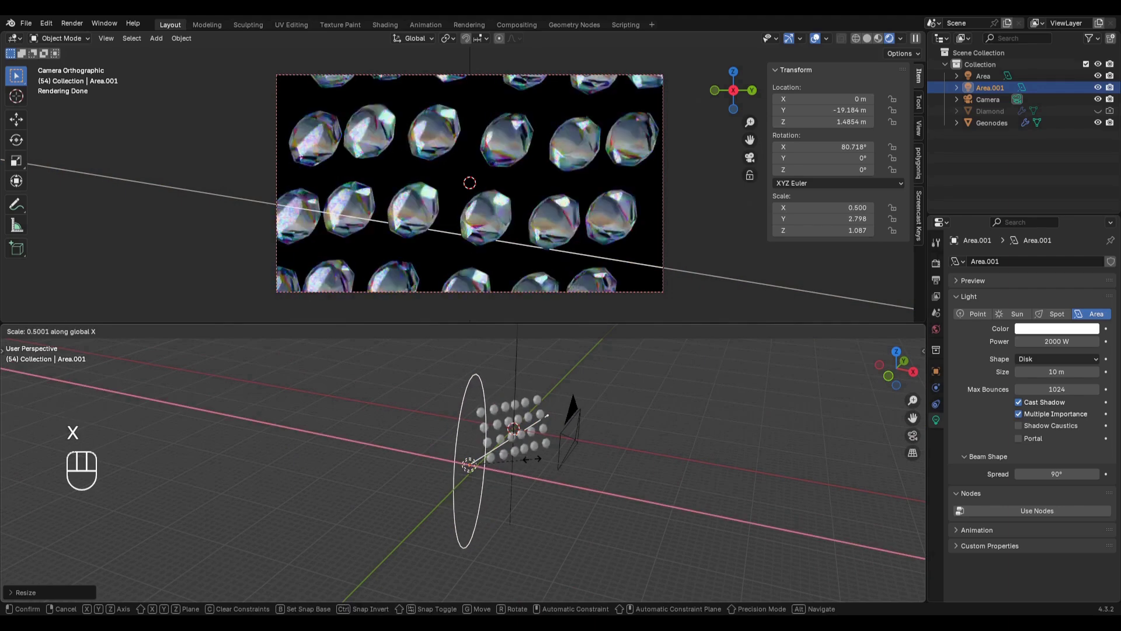
{"action": "left_click", "coordinate": [532, 457]}
Duplicate the side light across the diamonds to about 17.6 m on Y and lower the copy to about -9.4 m on Z
{"action": "middle_click_drag", "start_coordinate": [531, 457], "coordinate": [481, 444]}
{"action": "key", "text": "shift+d"}
{"action": "key", "text": "x"}
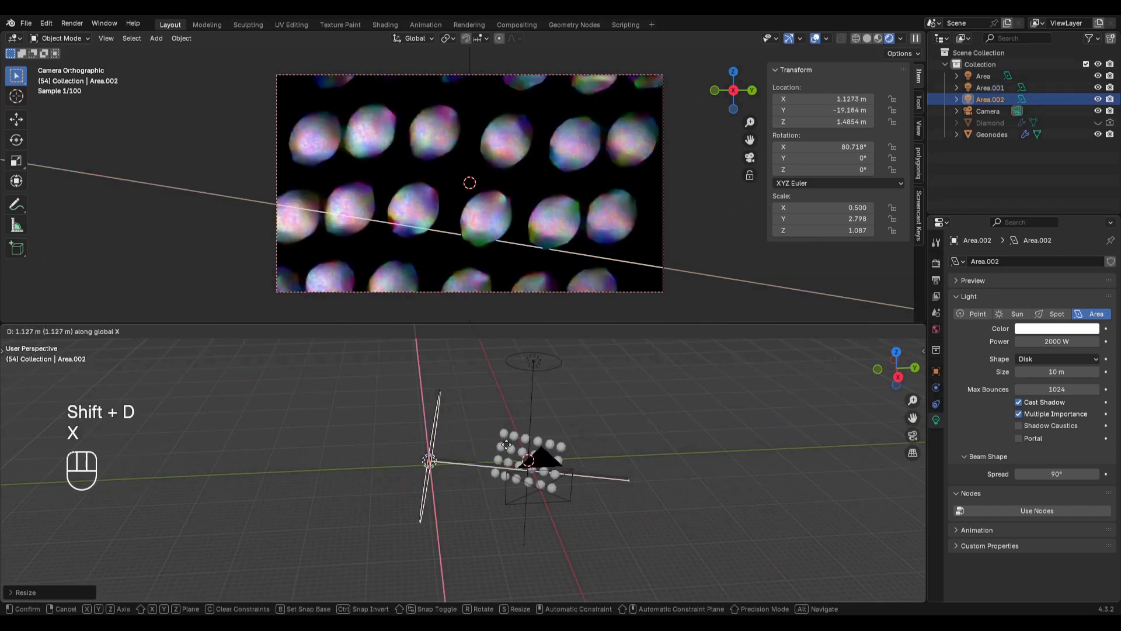
{"action": "key", "text": "y"}
{"action": "left_click", "coordinate": [649, 445]}
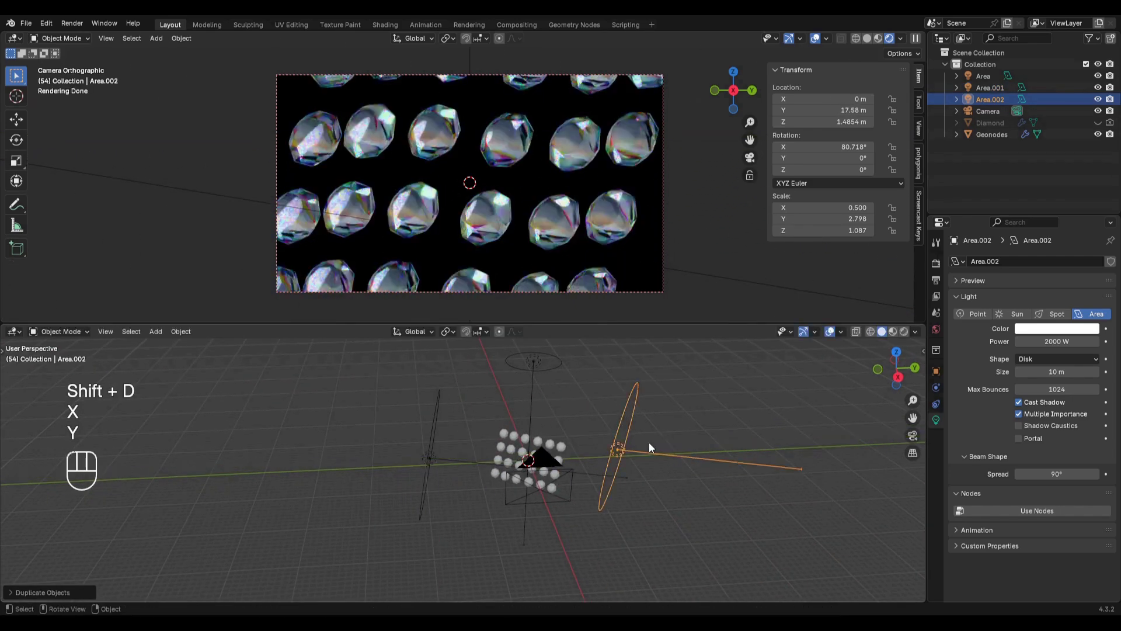
{"action": "key", "text": "g"}
{"action": "key", "text": "z"}
{"action": "left_click", "coordinate": [633, 482]}
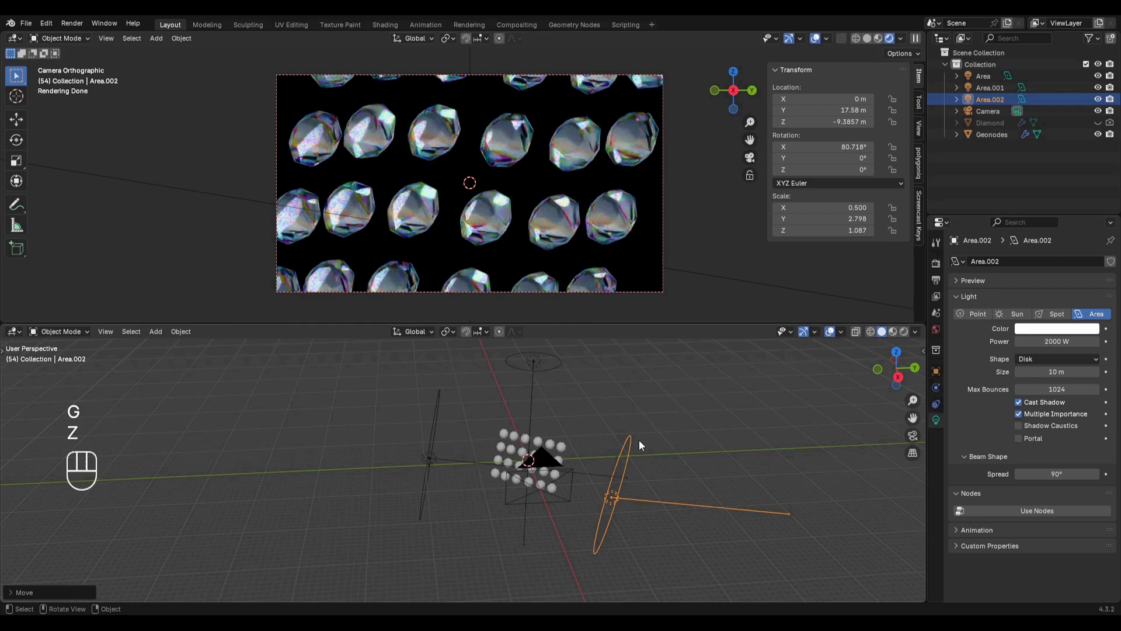
Rotate the new side light 180° about the X axis to point it back towards the diamonds
{"action": "key", "text": "r"}
{"action": "type", "text": "x"}
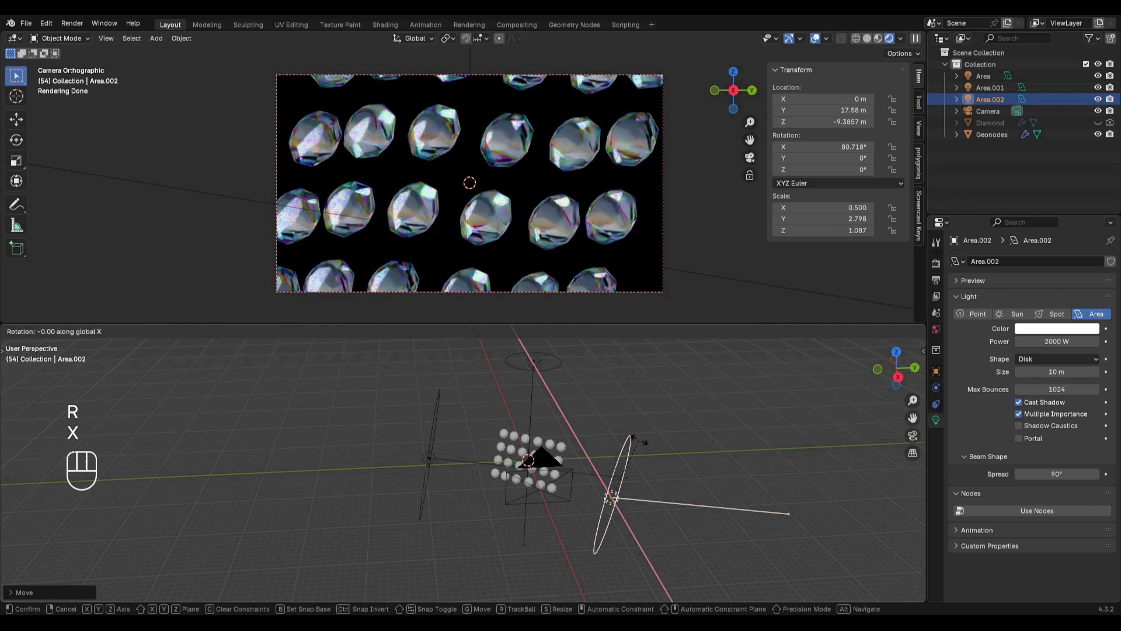
{"action": "type", "text": "180"}
{"action": "key", "text": "Return"}
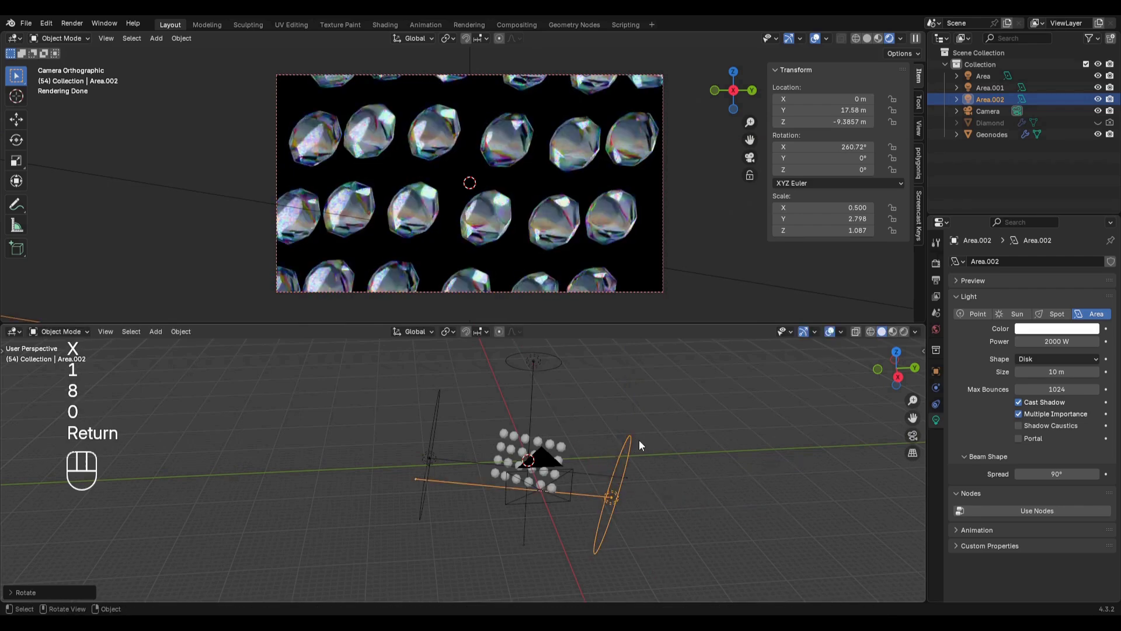
In right orthographic view, tilt the new side light to about 225° on X and move it to about 10.8 m on Y
{"action": "middle_click_drag", "start_coordinate": [628, 448], "coordinate": [531, 443]}
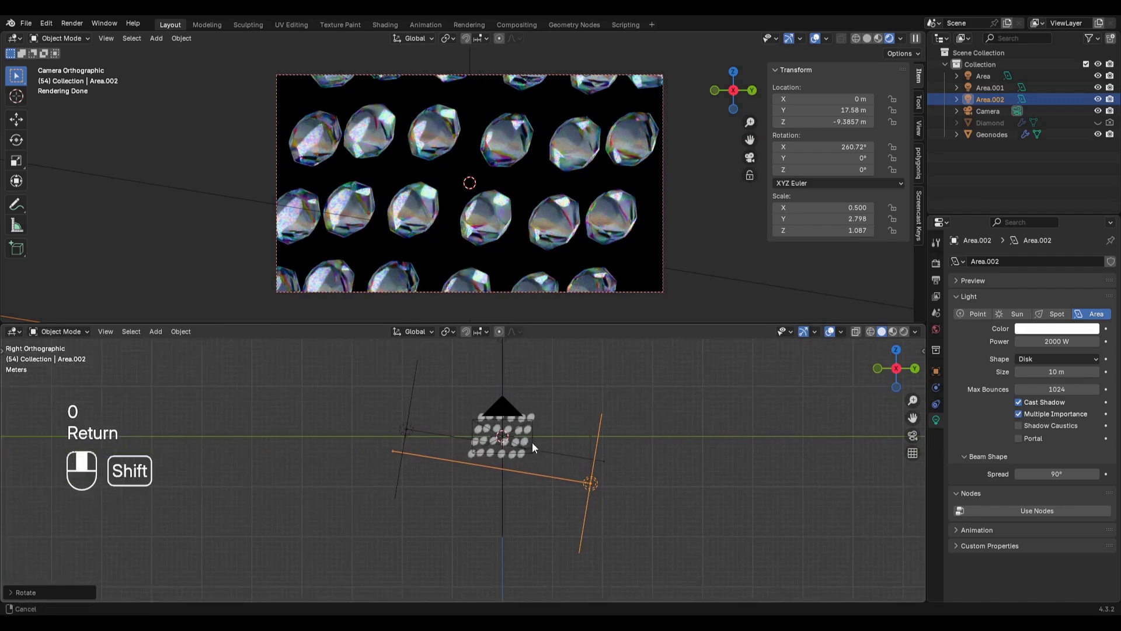
{"action": "scroll", "coordinate": [534, 435], "scroll_direction": "up", "scroll_amount": 3}
{"action": "key", "text": "r"}
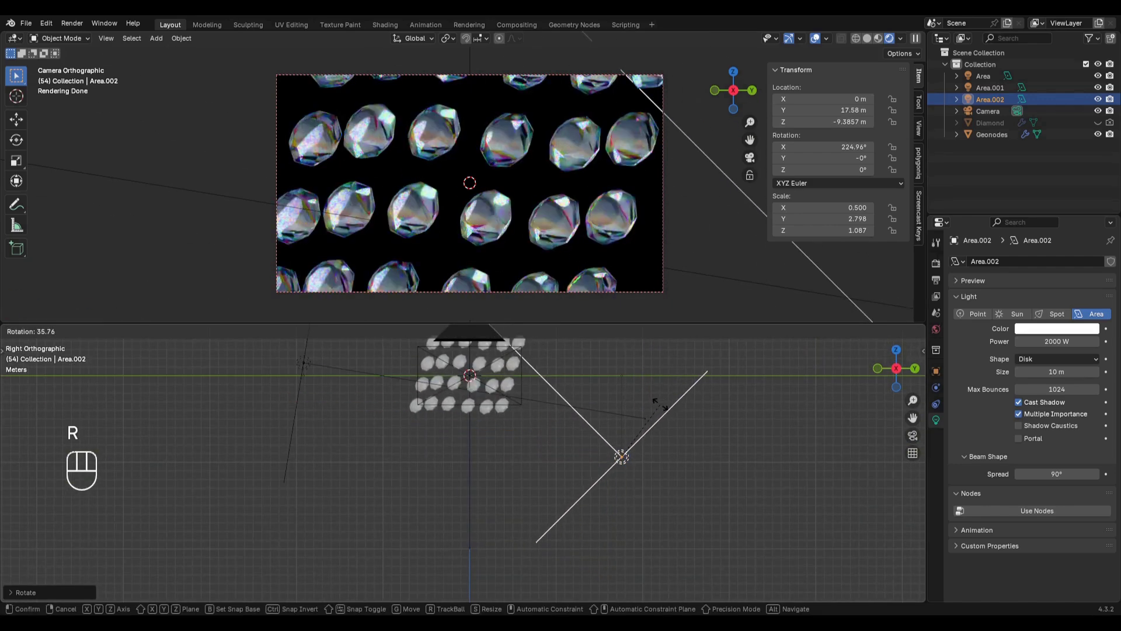
{"action": "left_click", "coordinate": [663, 406]}
{"action": "key", "text": "g"}
{"action": "key", "text": "y"}
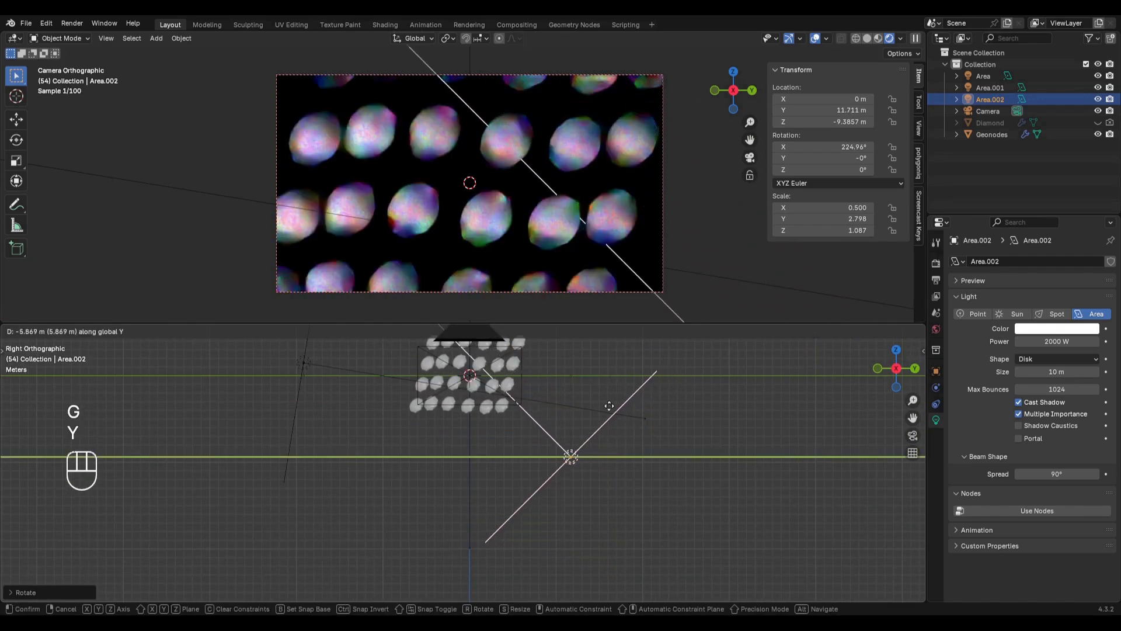
{"action": "left_click", "coordinate": [602, 406]}
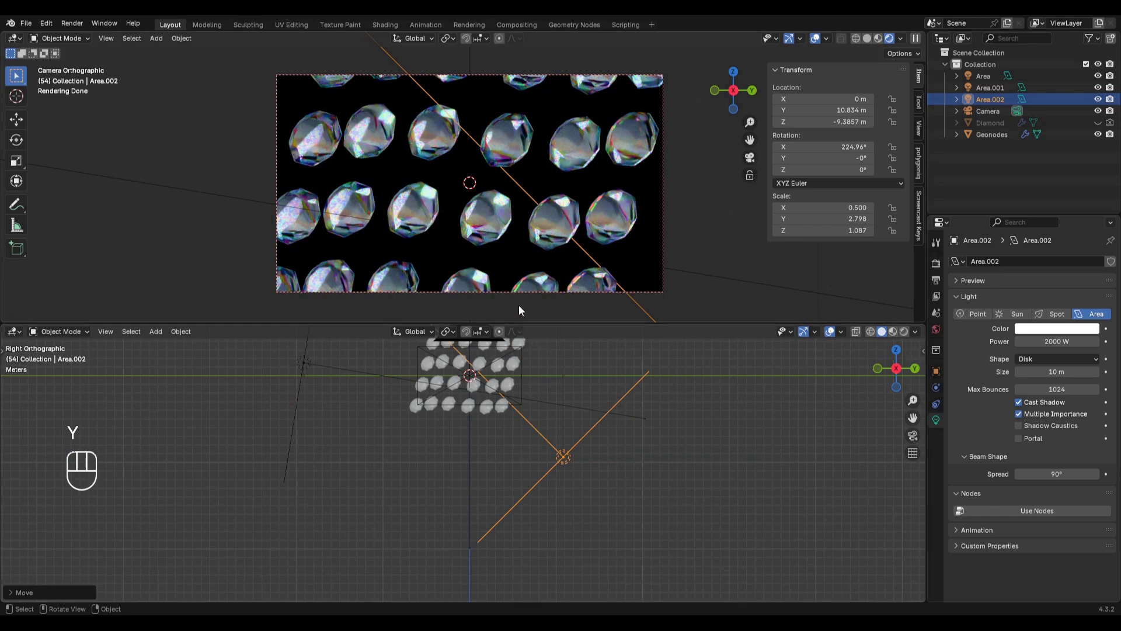
{"action": "scroll", "coordinate": [485, 176], "scroll_direction": "down", "scroll_amount": 1}
{"action": "middle_click_drag", "start_coordinate": [484, 176], "coordinate": [433, 185]}
{"action": "scroll", "coordinate": [485, 178], "scroll_direction": "down", "scroll_amount": 5}
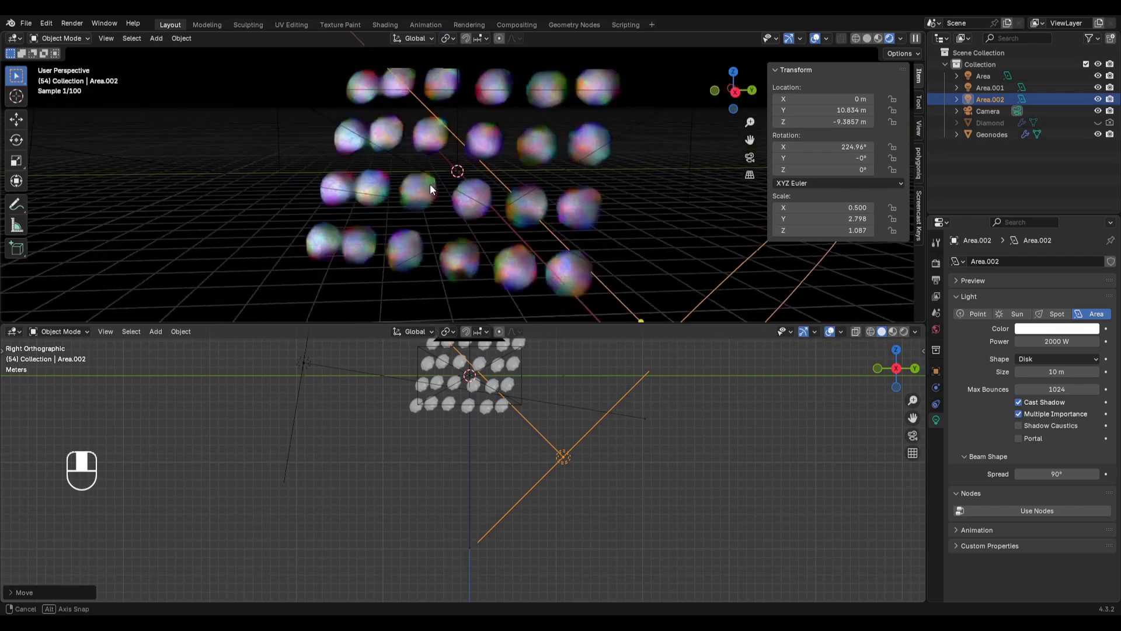
{"action": "left_click", "coordinate": [750, 158]}
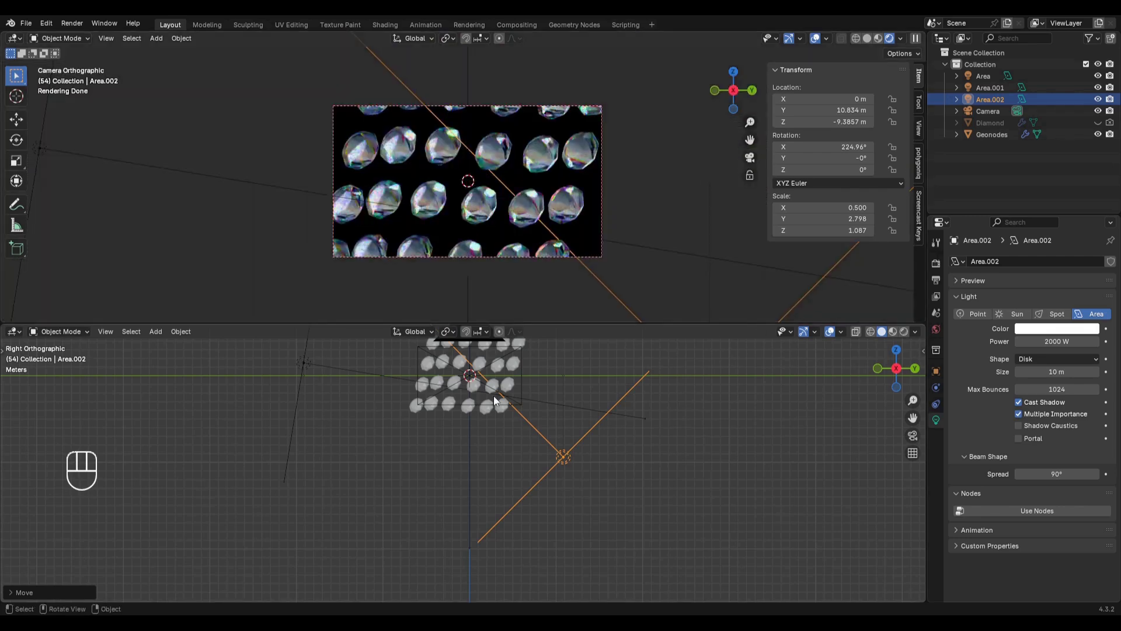
{"action": "scroll", "coordinate": [492, 395], "scroll_direction": "down", "scroll_amount": 1}
{"action": "middle_click_drag", "start_coordinate": [476, 380], "coordinate": [505, 407], "text": "shift"}
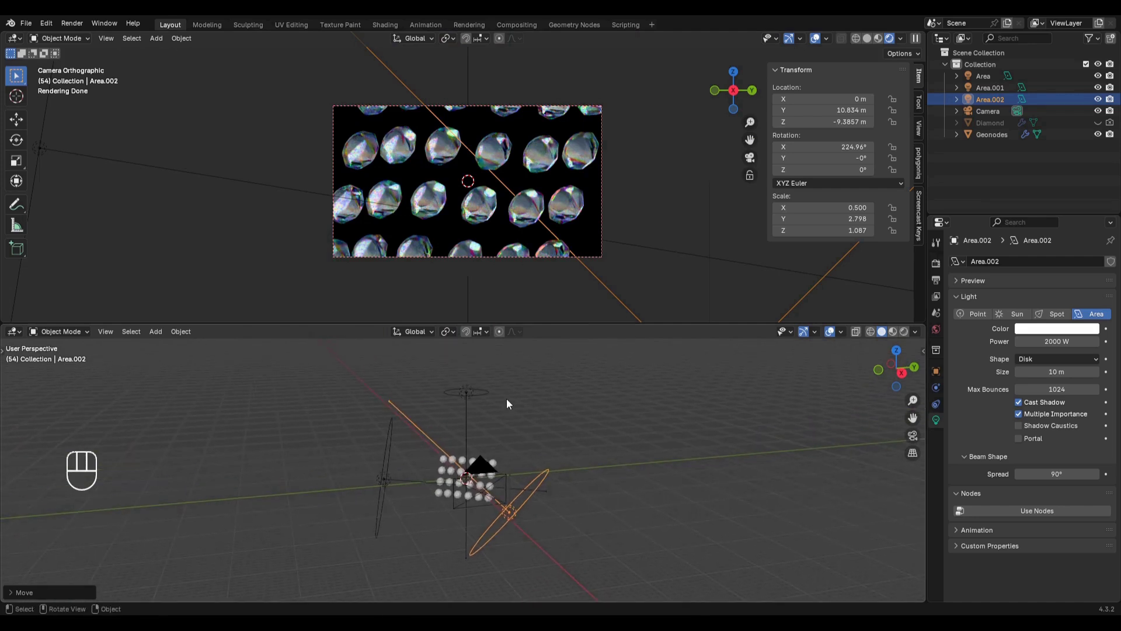
In the world shader nodes, set the Background strength to 1.0
{"action": "key", "text": "ctrl+alt+n"}
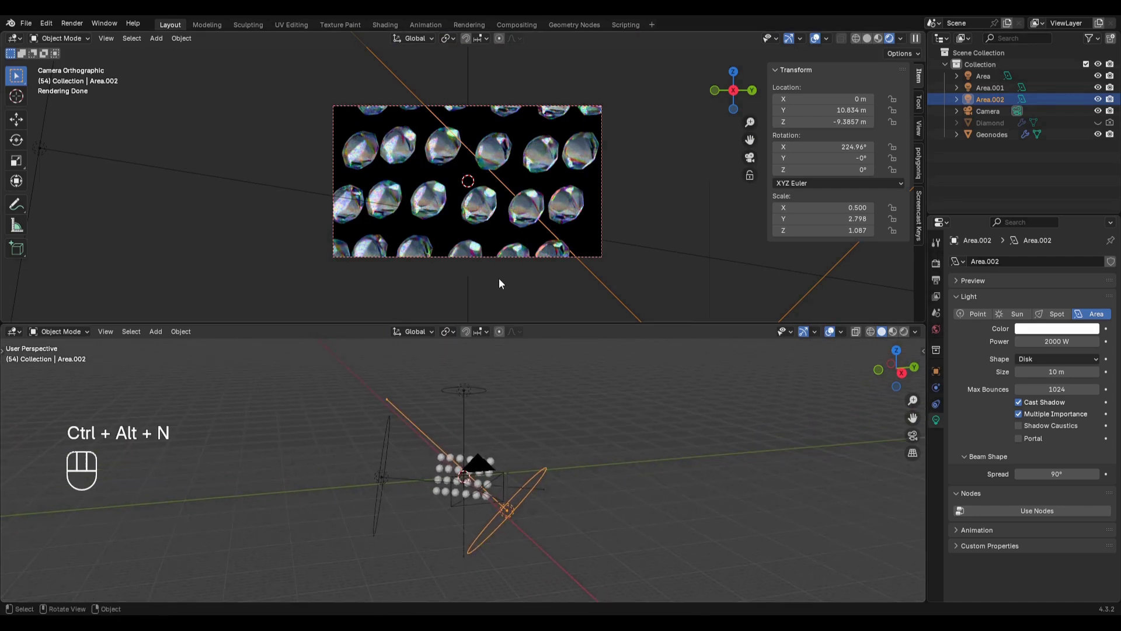
{"action": "left_click", "coordinate": [16, 335]}
{"action": "left_click", "coordinate": [30, 441]}
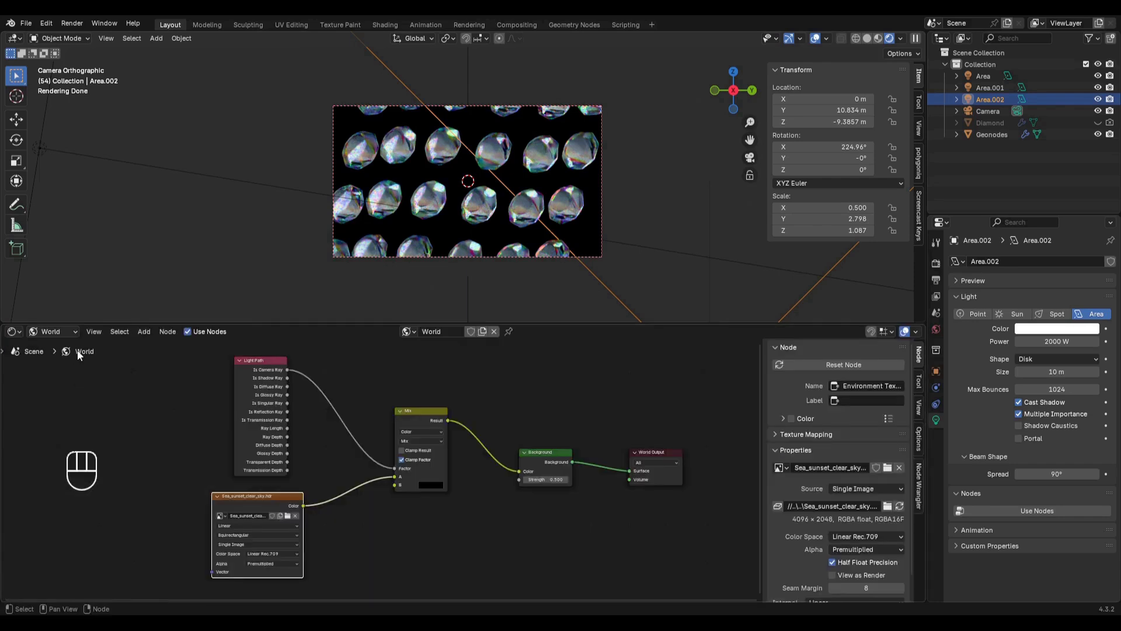
{"action": "scroll", "coordinate": [393, 442], "scroll_direction": "up", "scroll_amount": 5}
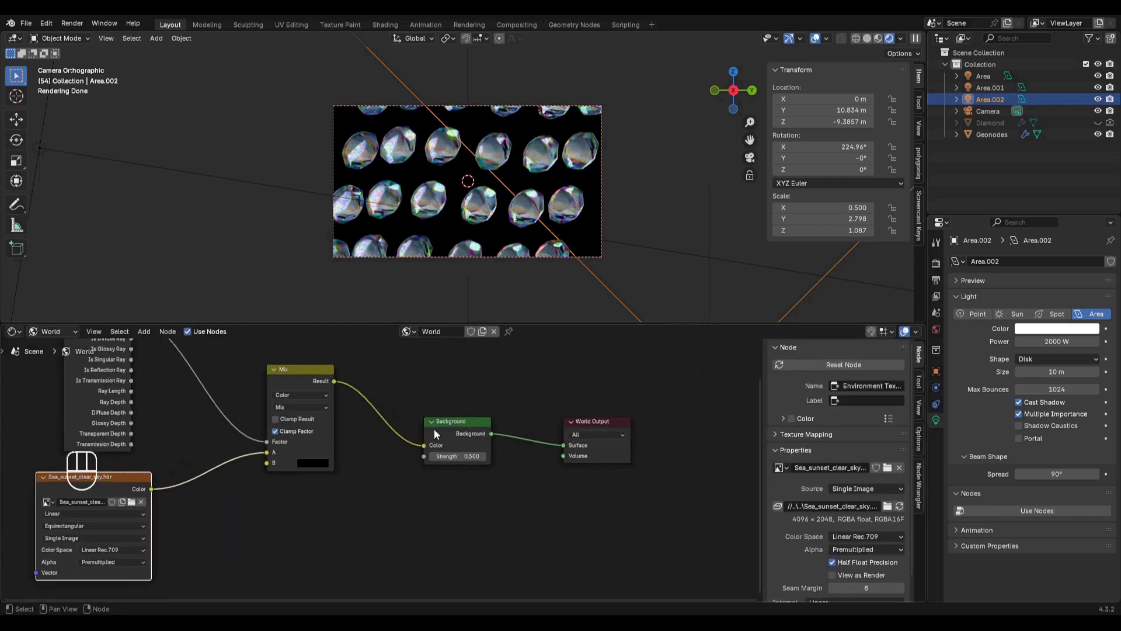
{"action": "scroll", "coordinate": [514, 244], "scroll_direction": "up", "scroll_amount": 4}
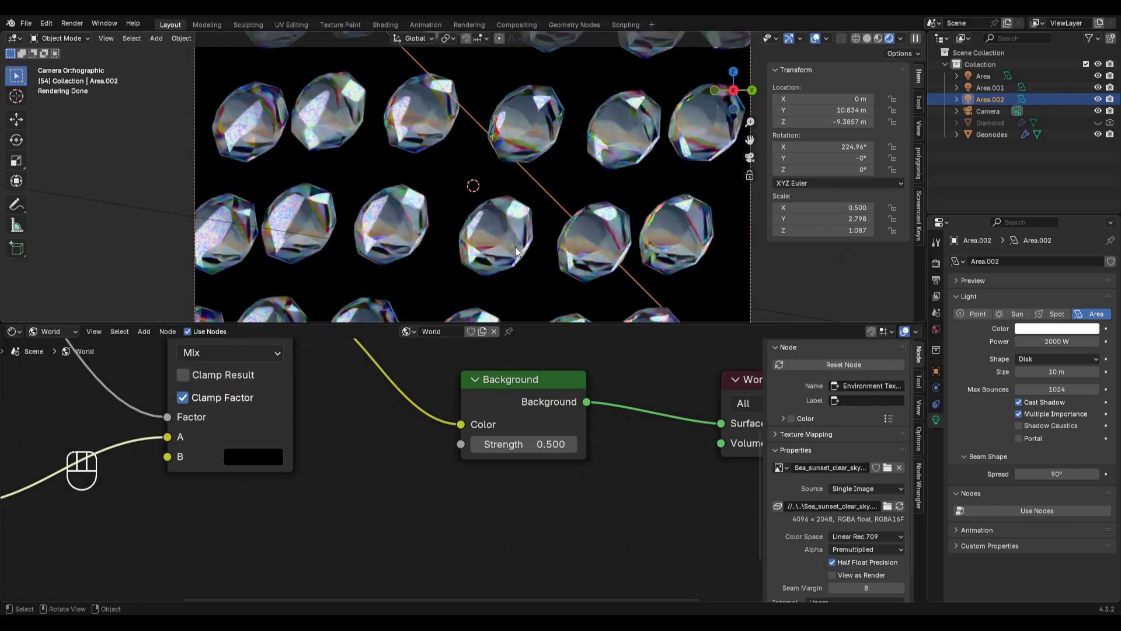
{"action": "left_click", "coordinate": [528, 444]}
{"action": "type", "text": "1"}
{"action": "key", "text": "Return"}
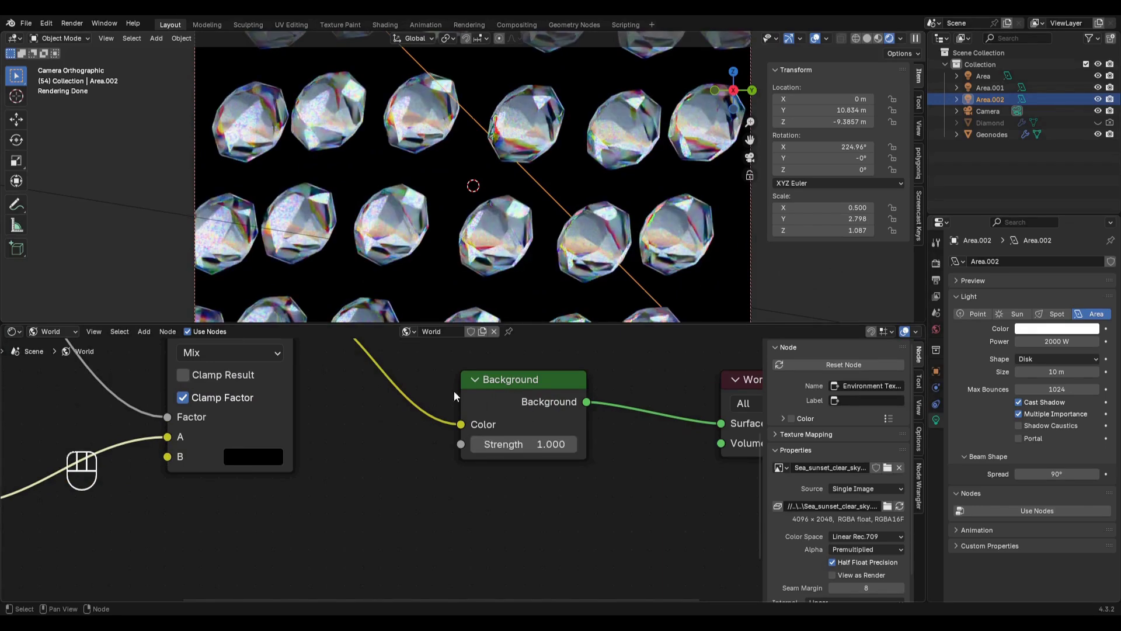
{"action": "key", "text": "ctrl+alt"}
{"action": "key", "text": "ctrl+alt+KP_0"}
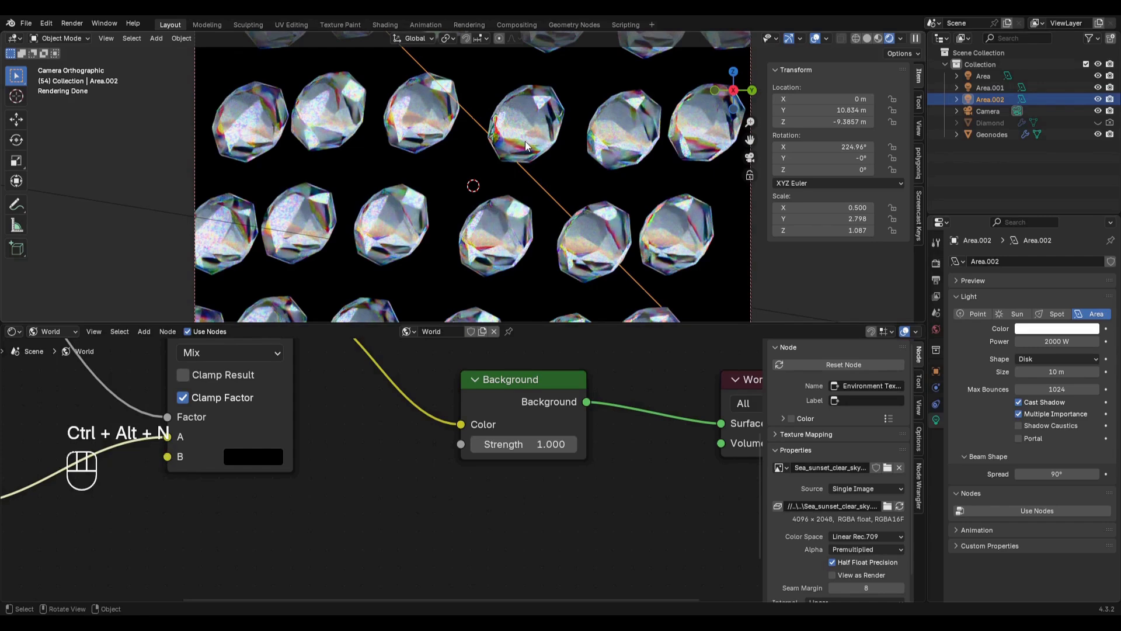
In the diamond material's nodes, set the red Glass BSDF's IOR to 1.47
{"action": "middle_click_drag", "start_coordinate": [555, 117], "coordinate": [514, 182], "text": "shift"}
{"action": "scroll", "coordinate": [514, 184], "scroll_direction": "up", "scroll_amount": 5}
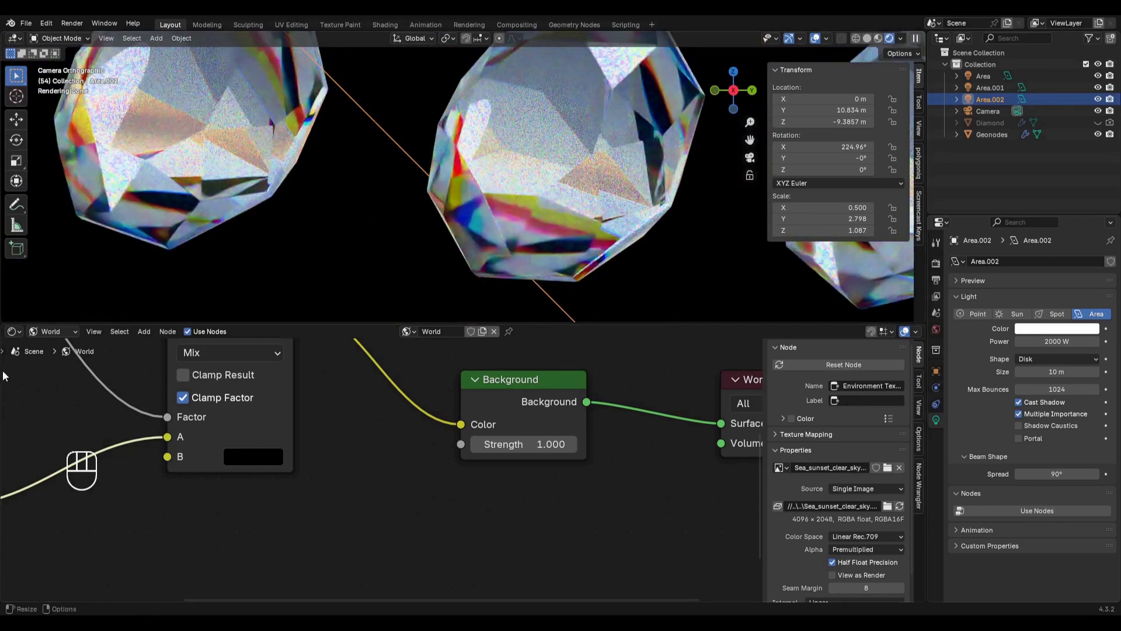
{"action": "left_click", "coordinate": [49, 331]}
{"action": "left_click", "coordinate": [53, 360]}
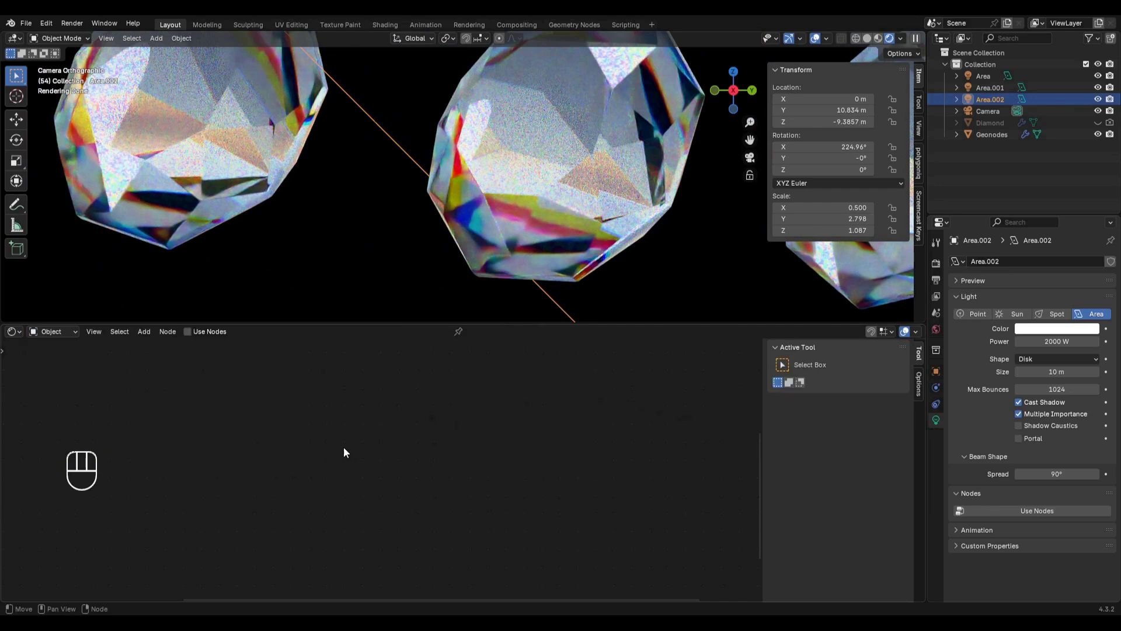
{"action": "left_click", "coordinate": [494, 226]}
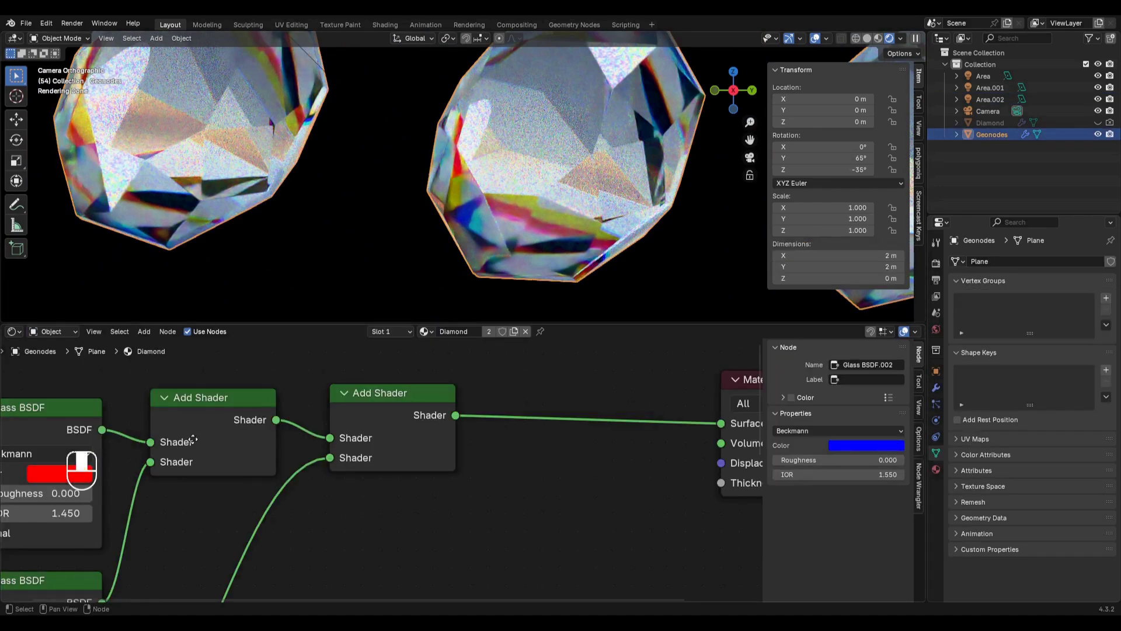
{"action": "middle_click_drag", "start_coordinate": [192, 439], "coordinate": [504, 404]}
{"action": "left_click", "coordinate": [375, 476]}
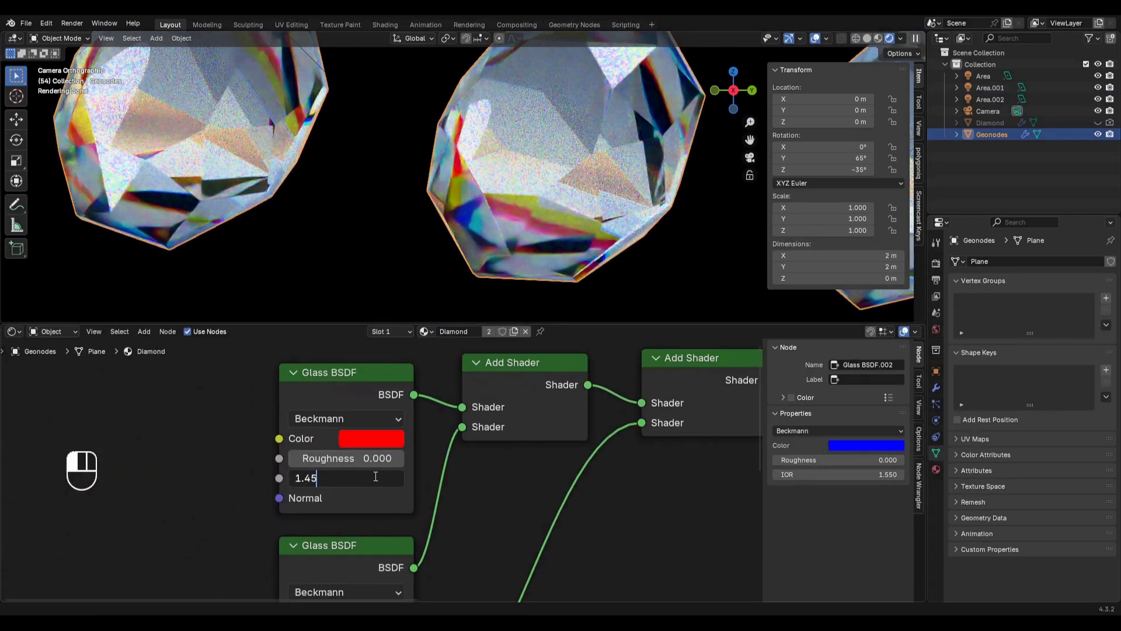
{"action": "key", "text": "Return"}
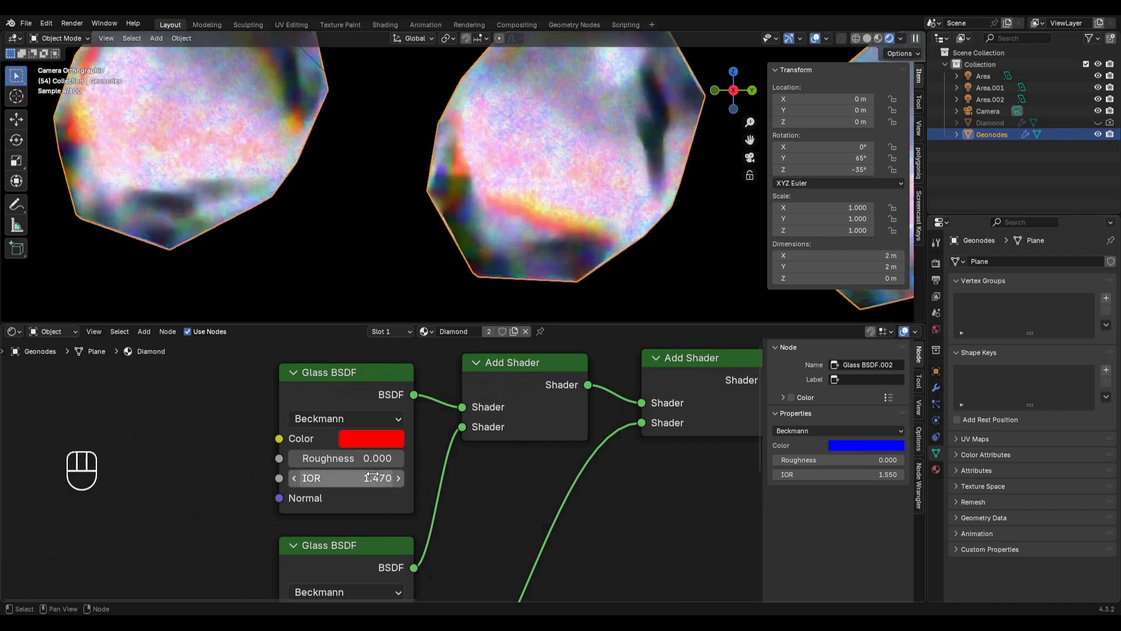
Set the blue Glass BSDF's IOR to 1.53 and view the diamonds across the camera frame
{"action": "scroll", "coordinate": [374, 476], "scroll_direction": "down", "scroll_amount": 3}
{"action": "scroll", "coordinate": [370, 542], "scroll_direction": "down", "scroll_amount": 5, "text": "shift"}
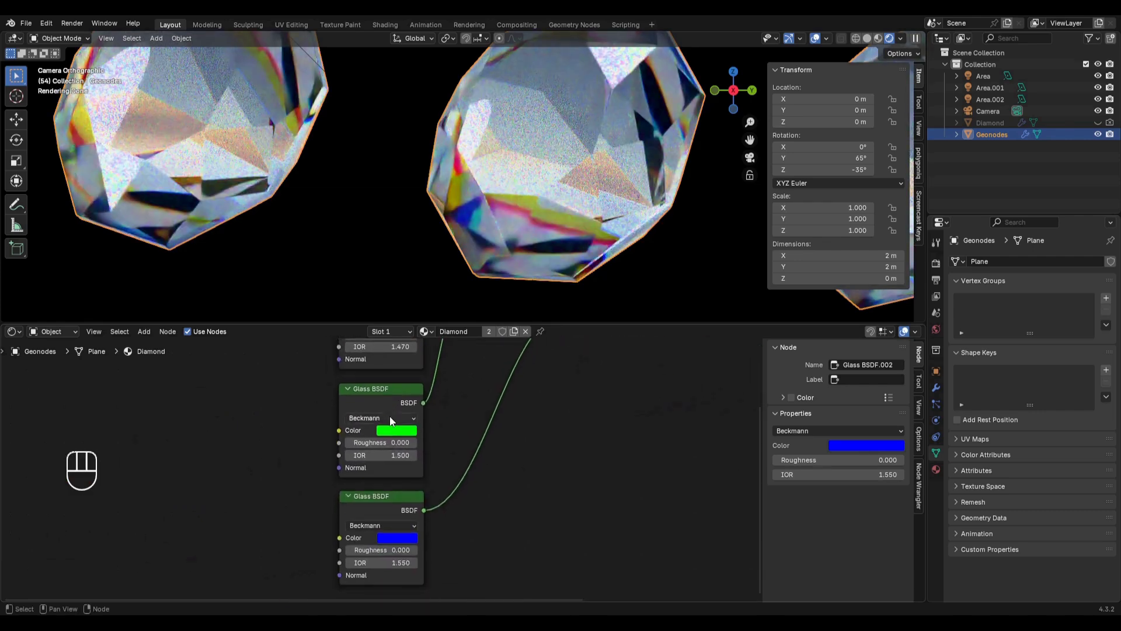
{"action": "scroll", "coordinate": [393, 492], "scroll_direction": "up", "scroll_amount": 2}
{"action": "left_click", "coordinate": [397, 518]}
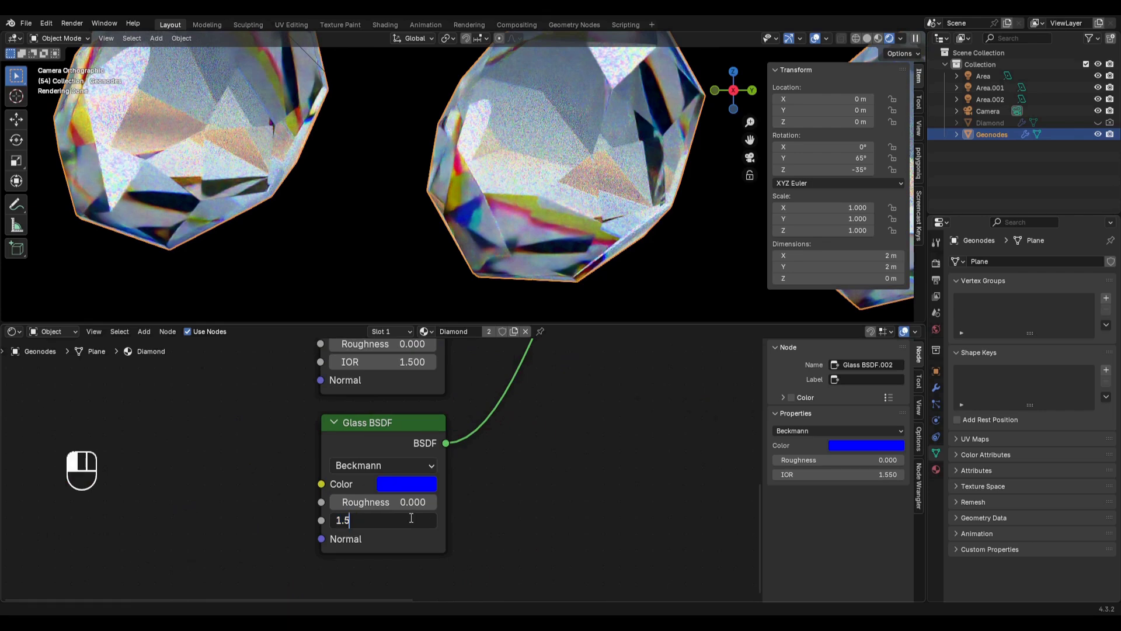
{"action": "type", "text": "3"}
{"action": "key", "text": "Return"}
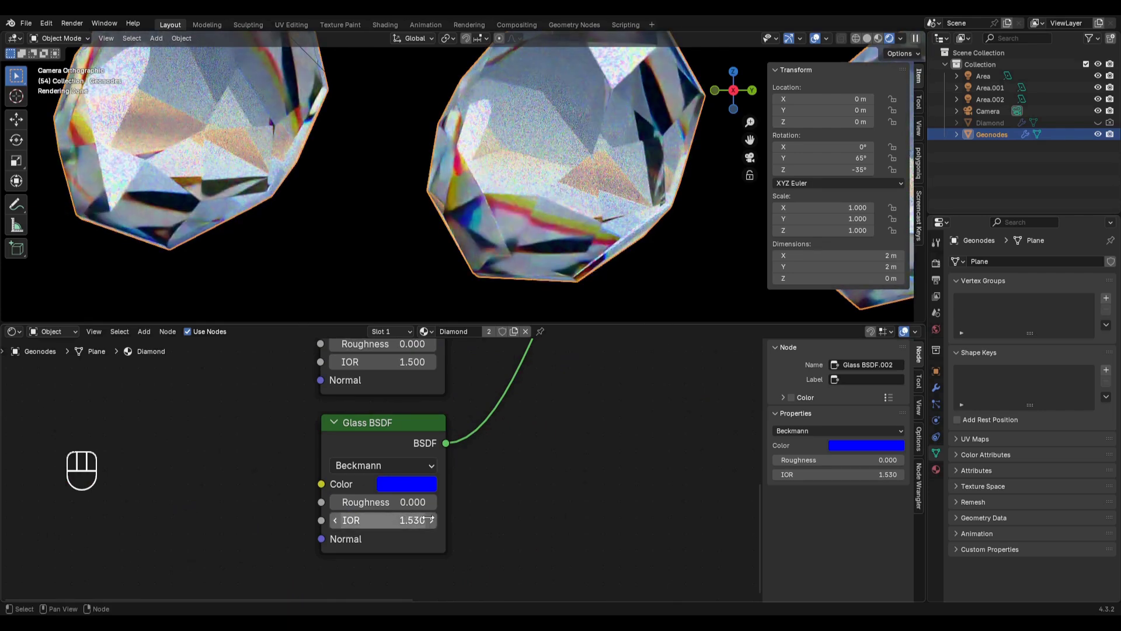
{"action": "scroll", "coordinate": [456, 180], "scroll_direction": "down", "scroll_amount": 5}
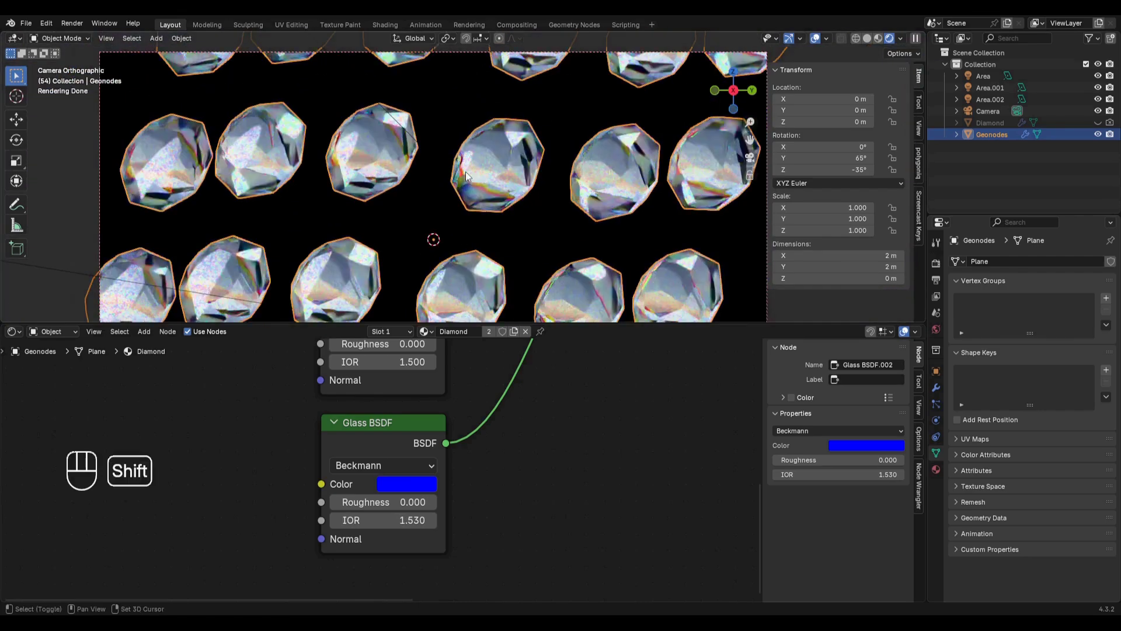
{"action": "middle_click_drag", "start_coordinate": [465, 172], "coordinate": [456, 196], "text": "shift"}
{"action": "scroll", "coordinate": [459, 233], "scroll_direction": "down", "scroll_amount": 3}
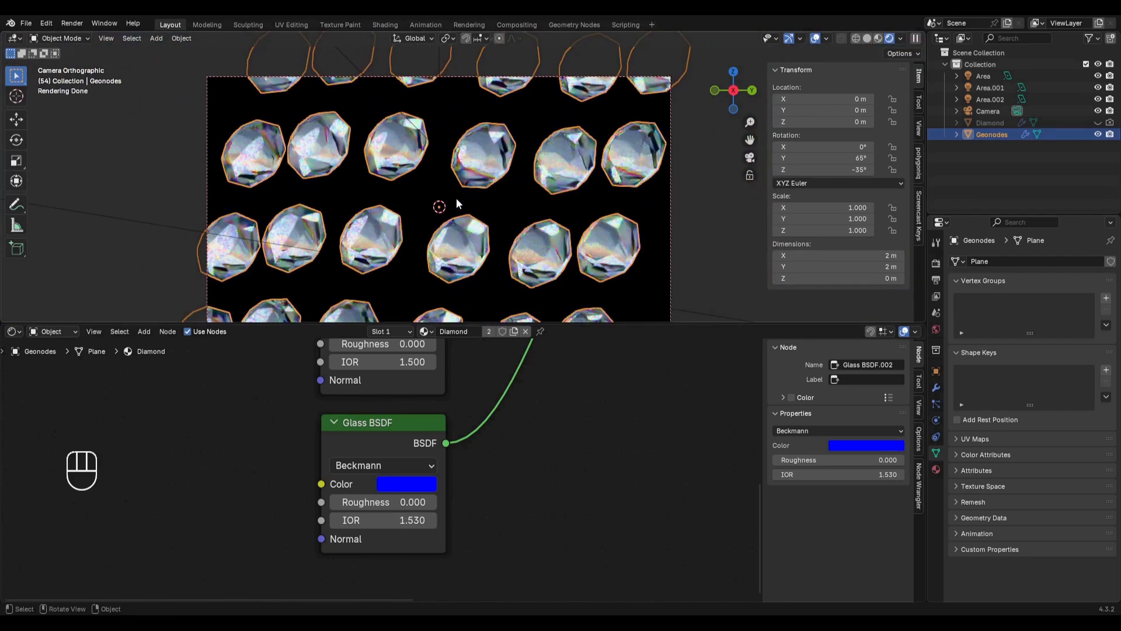
{"action": "key", "text": "ctrl+alt+n"}
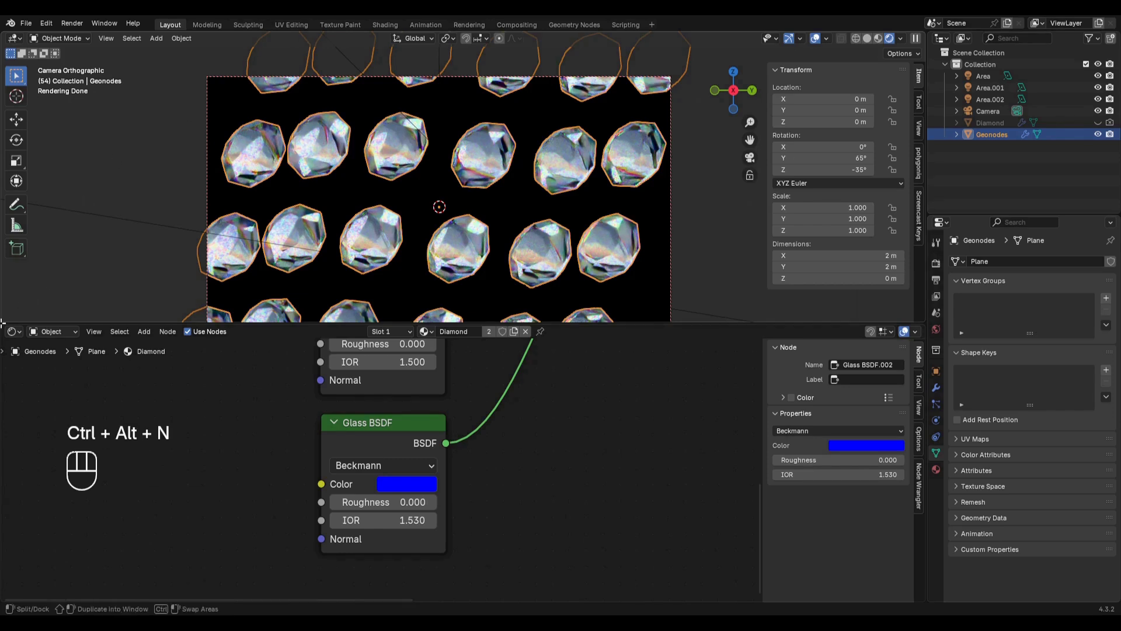
Try a Z rotation of -37° on the Geonodes diamond grid
{"action": "left_click", "coordinate": [822, 168]}
{"action": "type", "text": "-"}
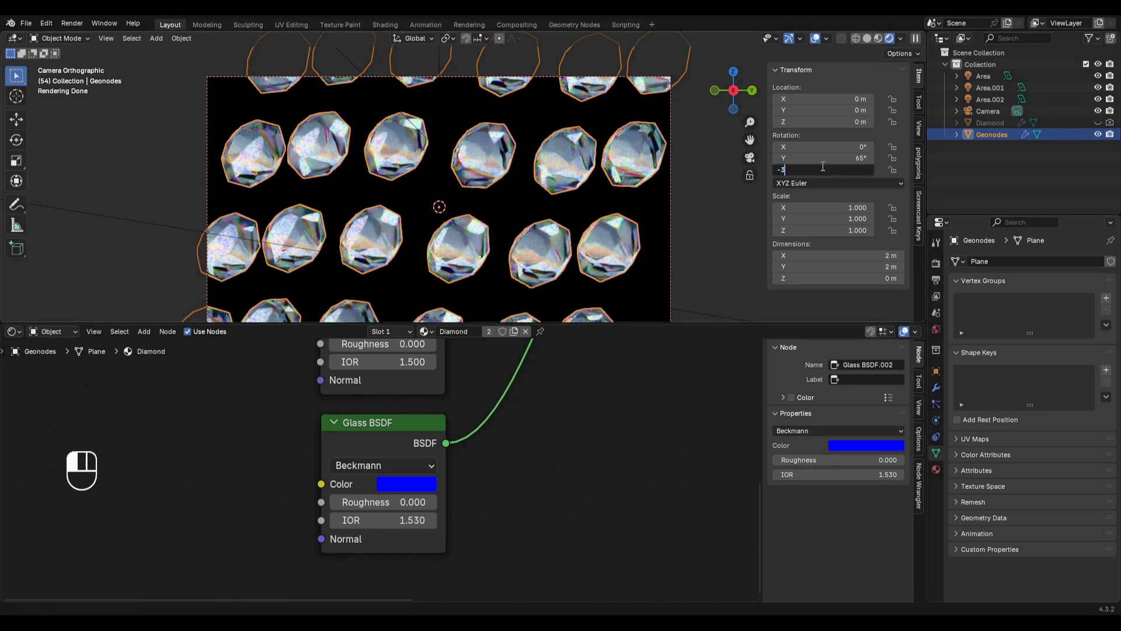
{"action": "type", "text": "37"}
{"action": "key", "text": "Return"}
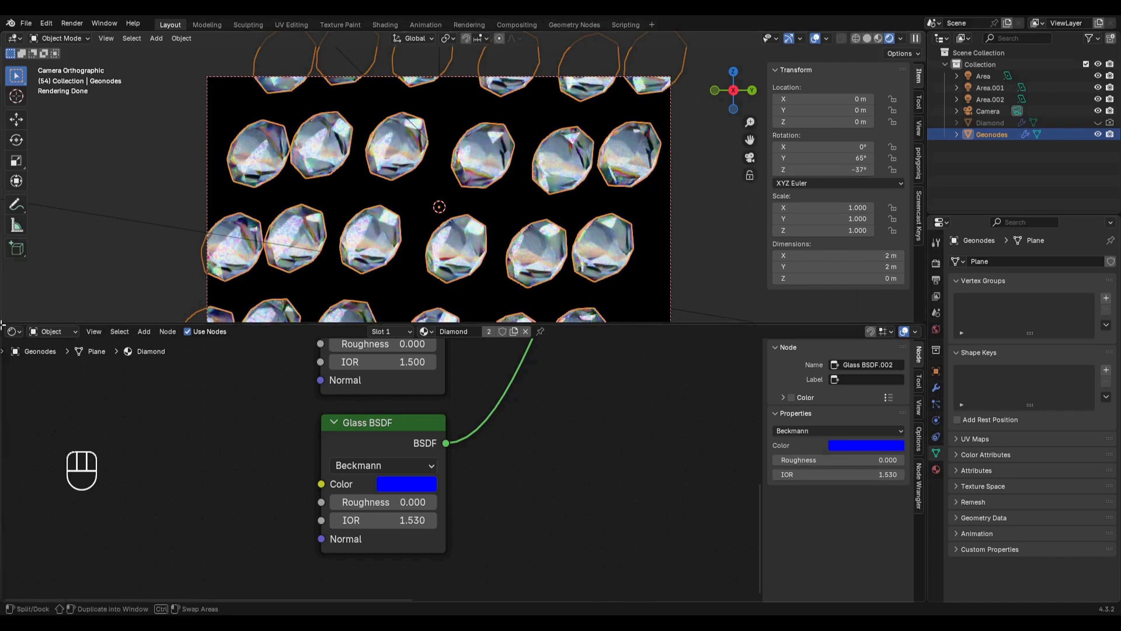
Try a Z scale of 1.2 for the diamond instances in the geometry nodes, and return to the diamond material's nodes
{"action": "left_click", "coordinate": [12, 330]}
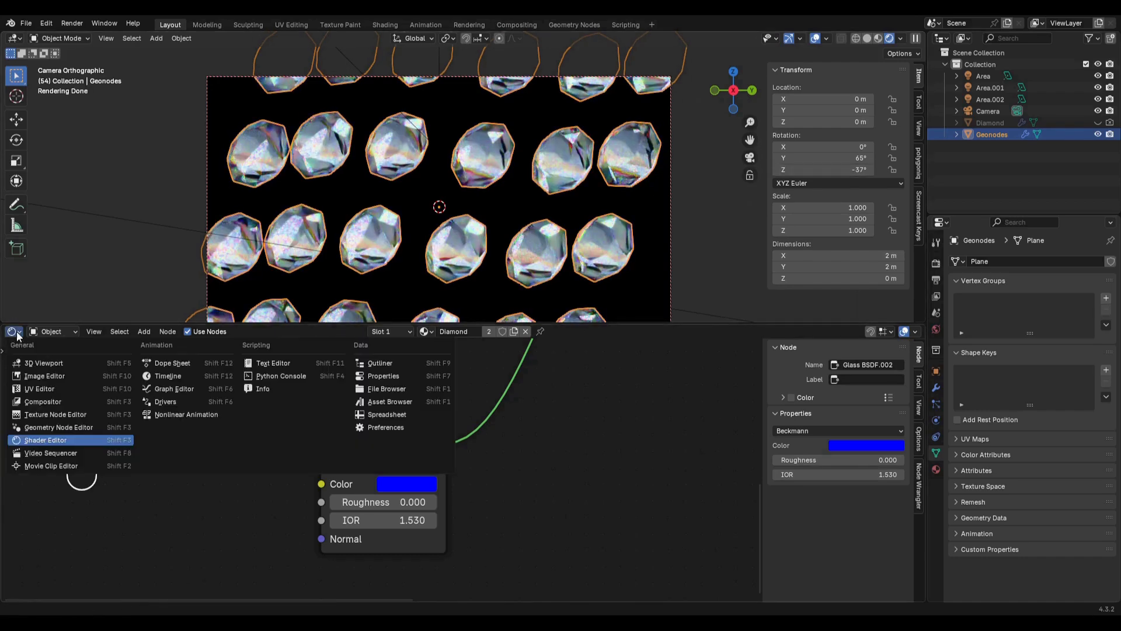
{"action": "left_click", "coordinate": [64, 428]}
{"action": "middle_click_drag", "start_coordinate": [188, 527], "coordinate": [418, 393]}
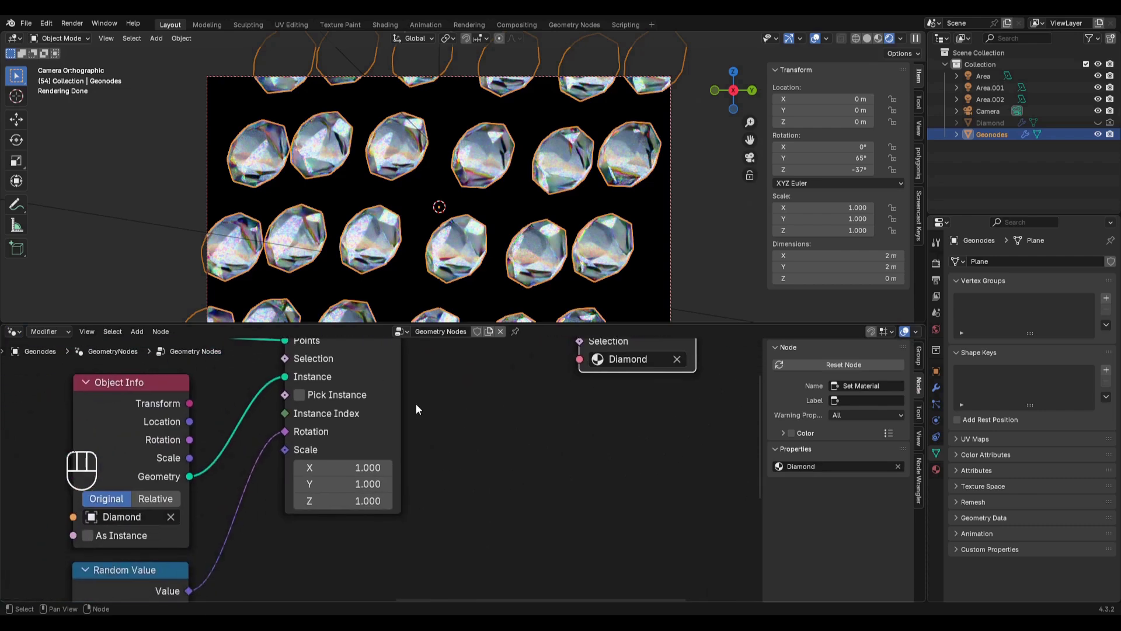
{"action": "scroll", "coordinate": [386, 473], "scroll_direction": "up", "scroll_amount": 3}
{"action": "left_click", "coordinate": [387, 509]}
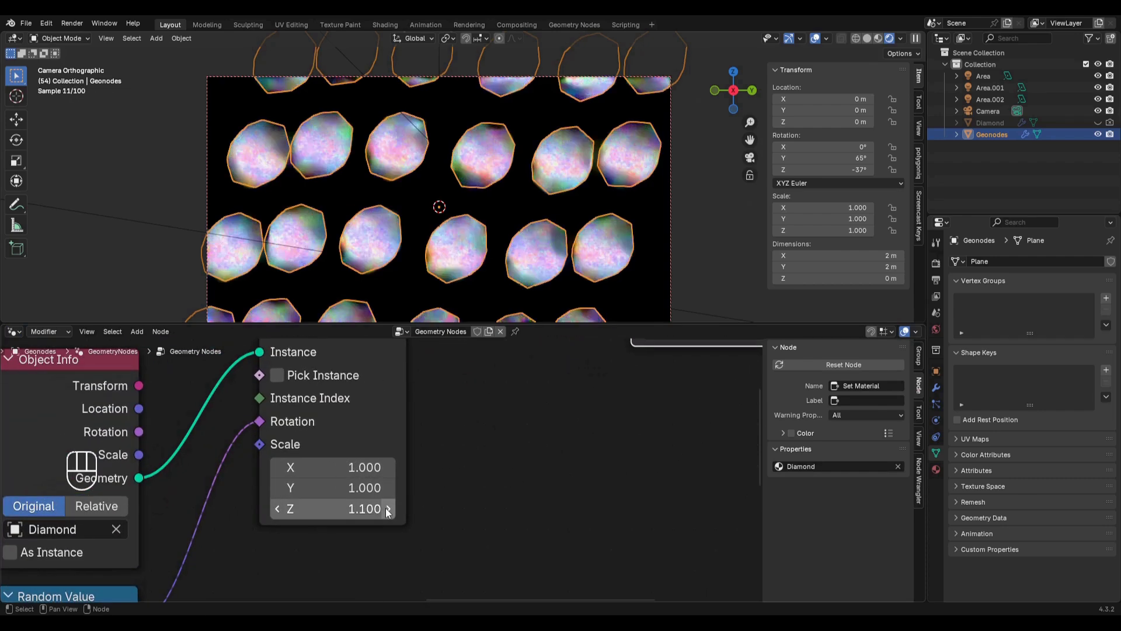
{"action": "left_click", "coordinate": [386, 508]}
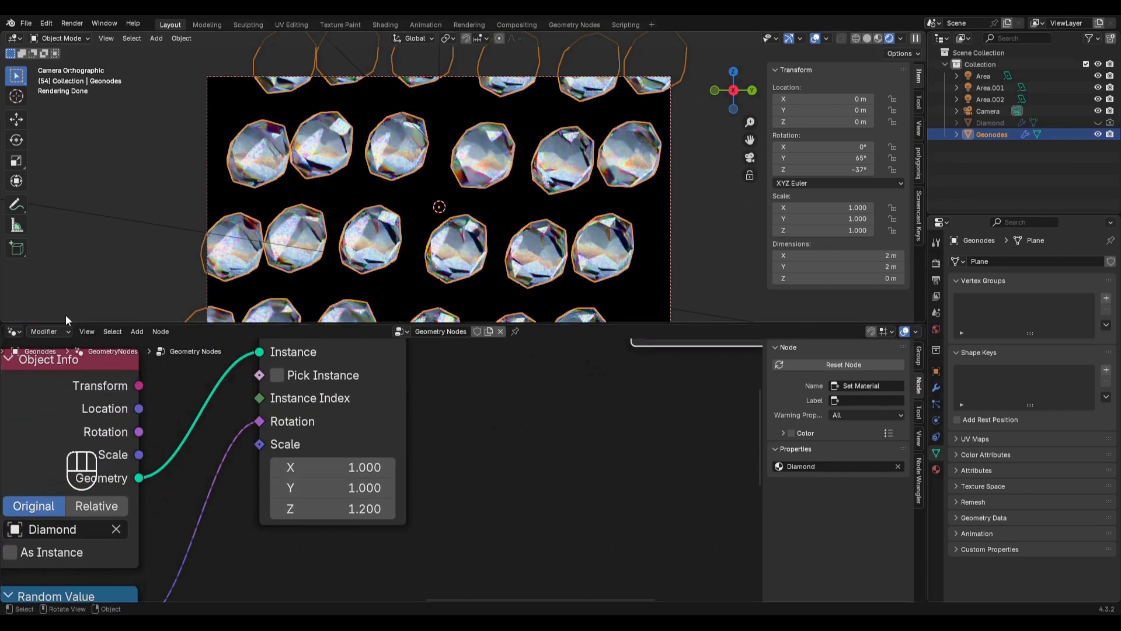
{"action": "left_click", "coordinate": [13, 334]}
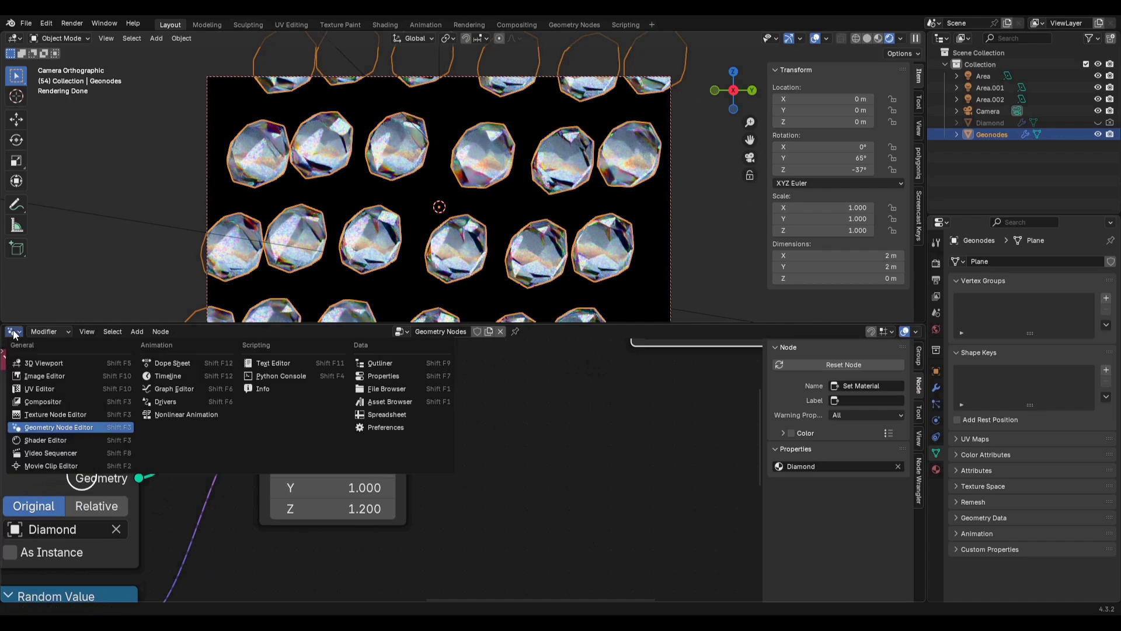
{"action": "left_click", "coordinate": [47, 441]}
{"action": "scroll", "coordinate": [292, 442], "scroll_direction": "down", "scroll_amount": 1}
{"action": "left_click", "coordinate": [342, 421]}
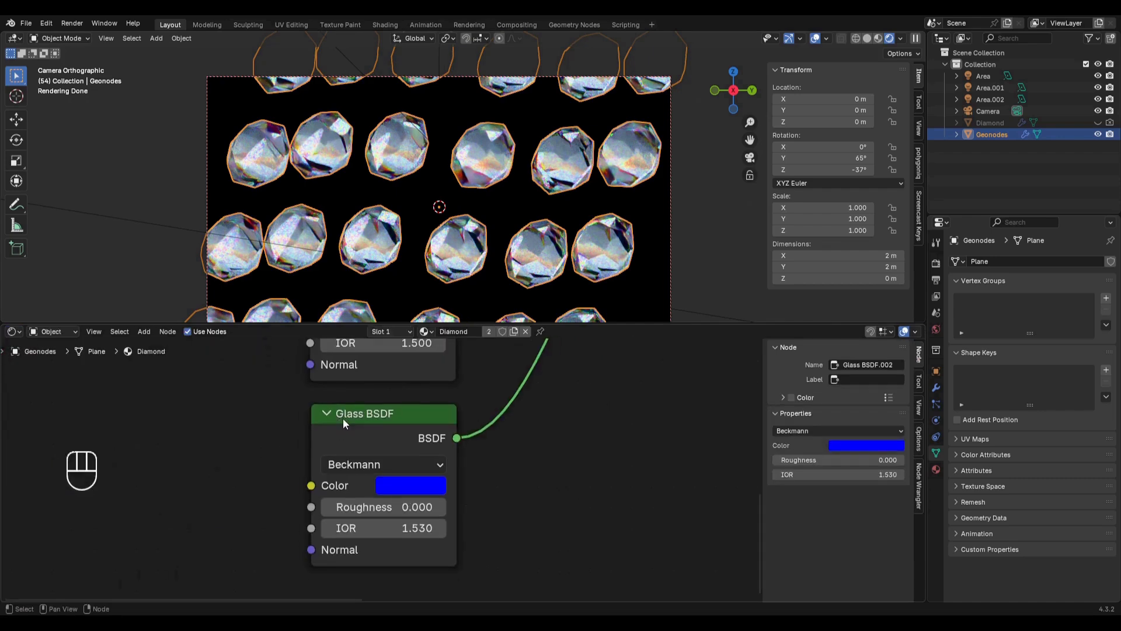
Merge the shader editor area into the 3D viewport, enlarge the camera view and hide the viewport sidebar
{"action": "key", "text": "ctrl+alt+n"}
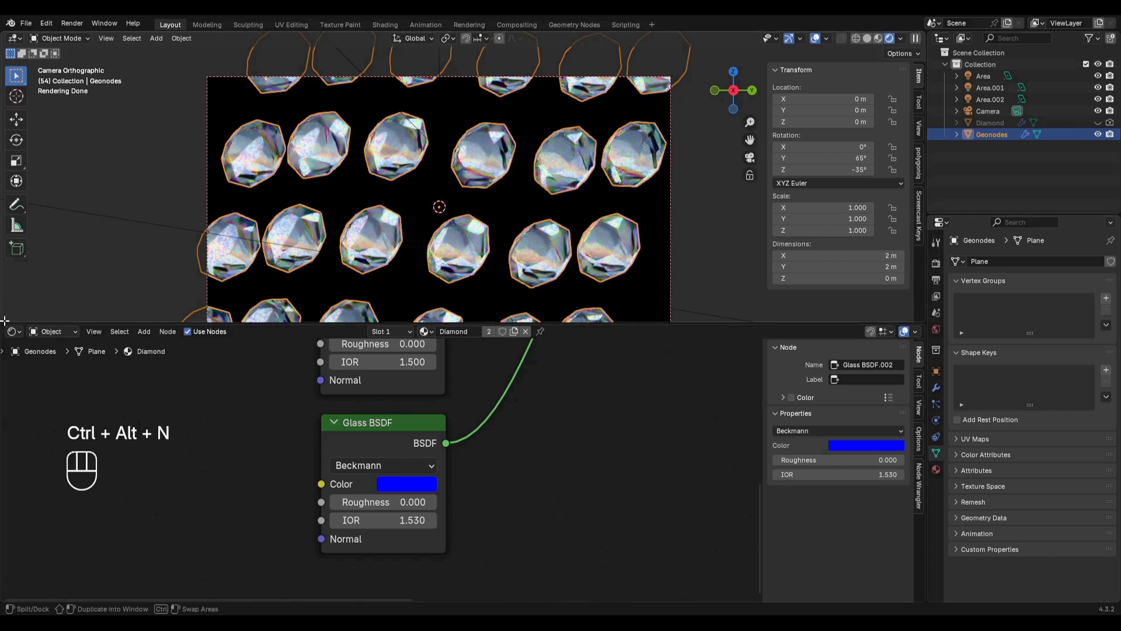
{"action": "left_click_drag", "start_coordinate": [3, 318], "coordinate": [41, 373]}
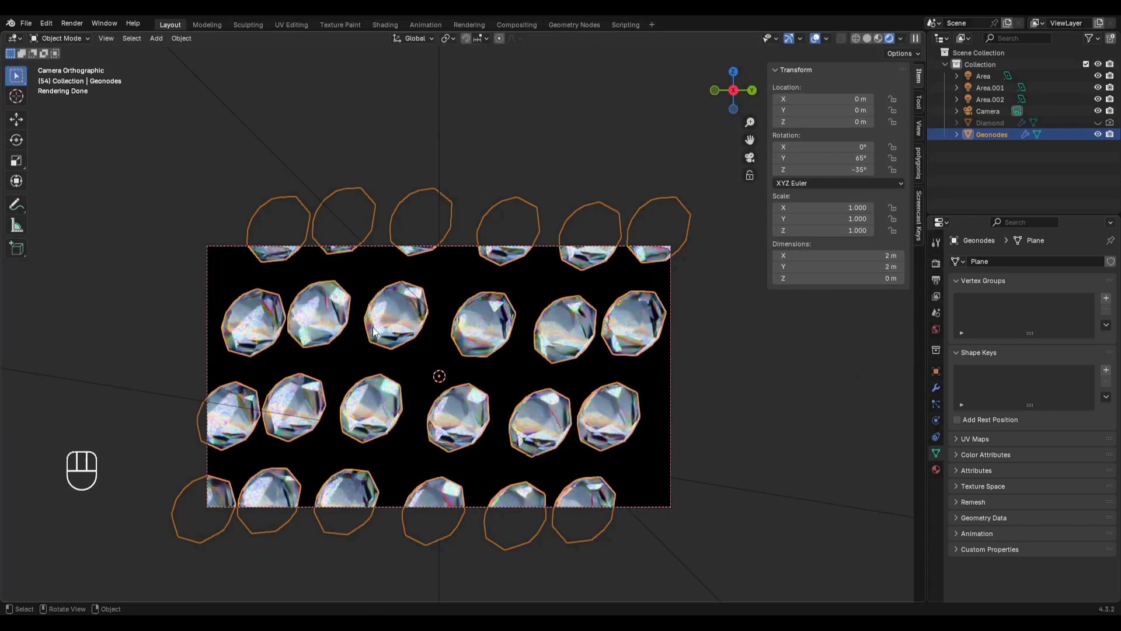
{"action": "middle_click_drag", "start_coordinate": [487, 366], "coordinate": [481, 290], "text": "shift"}
{"action": "scroll", "coordinate": [467, 270], "scroll_direction": "up", "scroll_amount": 3}
{"action": "key", "text": "n"}
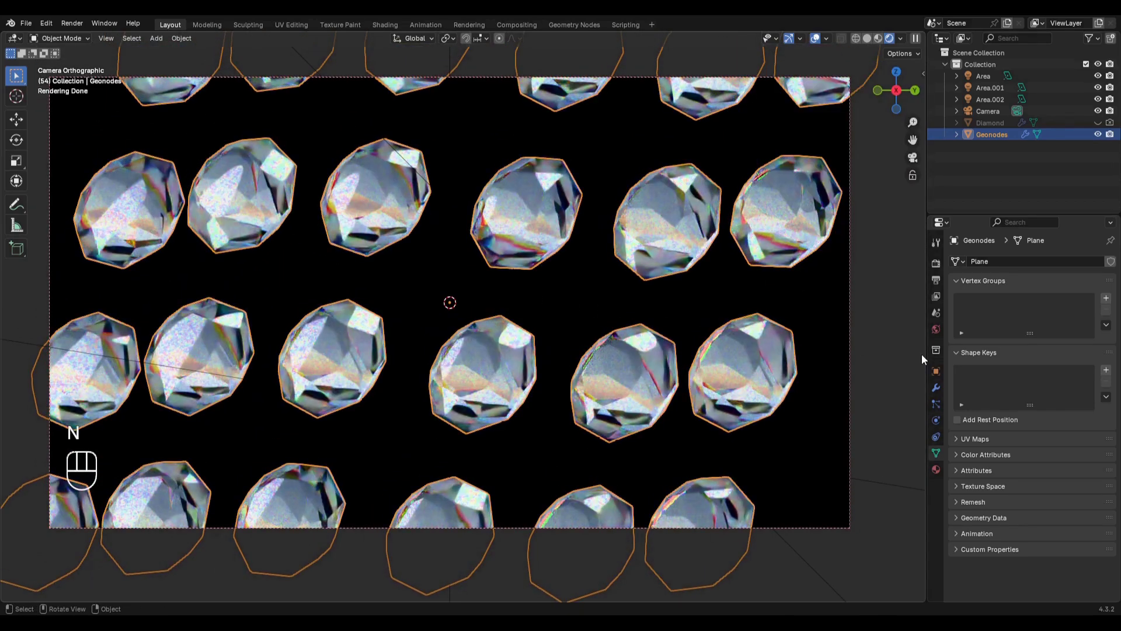
Enable the camera's depth of field with Geonodes as the focus object and set its F-Stop to 4.0
{"action": "left_click", "coordinate": [990, 111]}
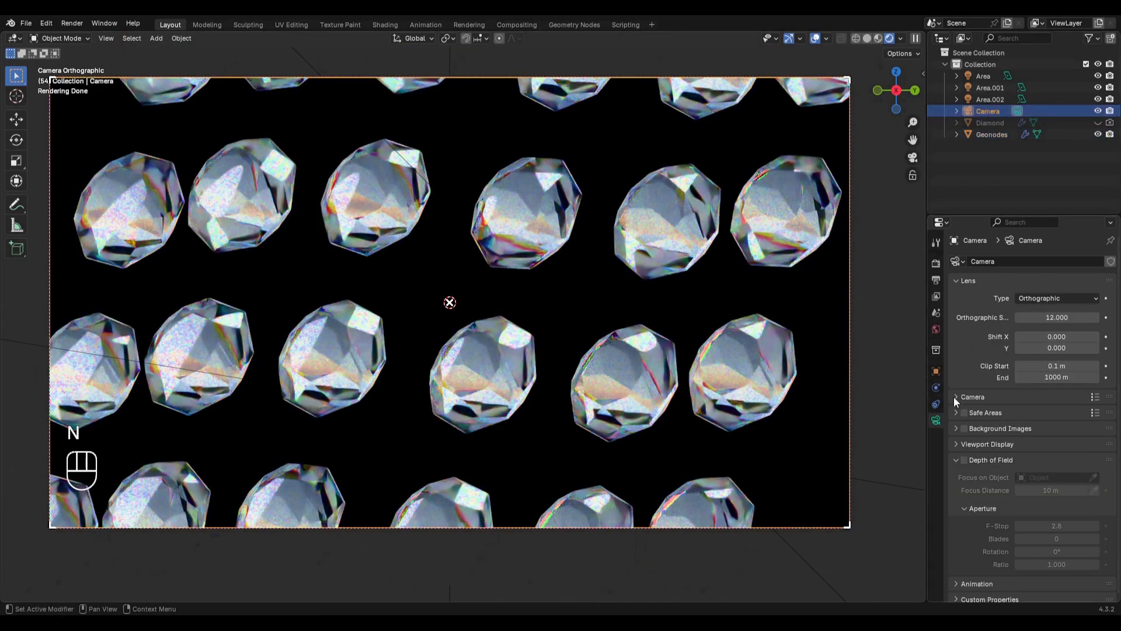
{"action": "left_click", "coordinate": [936, 421]}
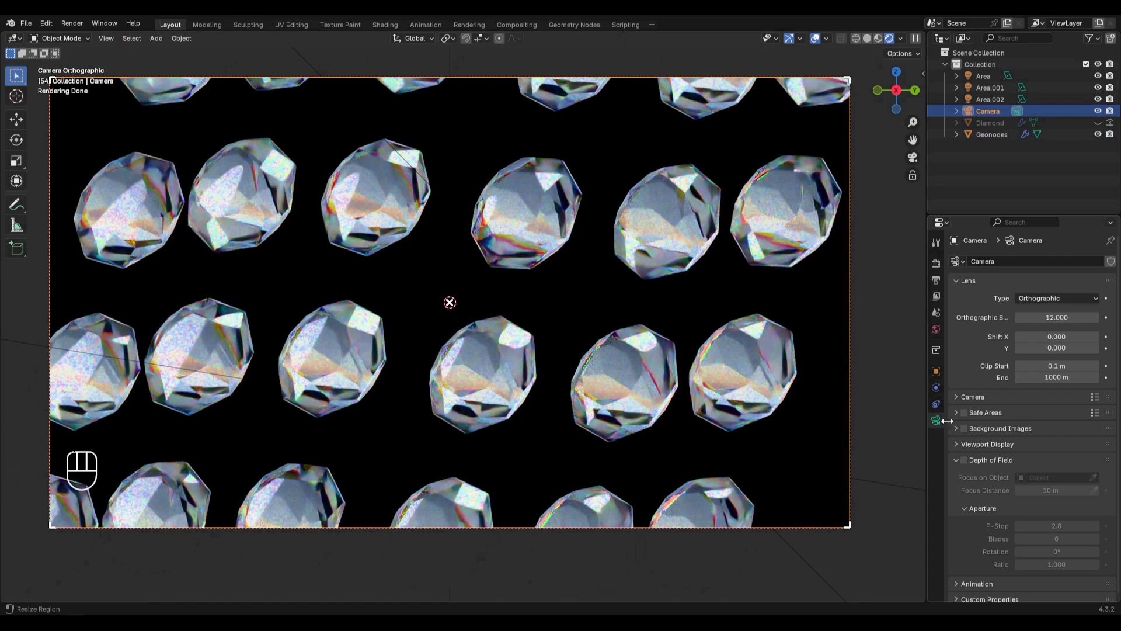
{"action": "left_click", "coordinate": [964, 460]}
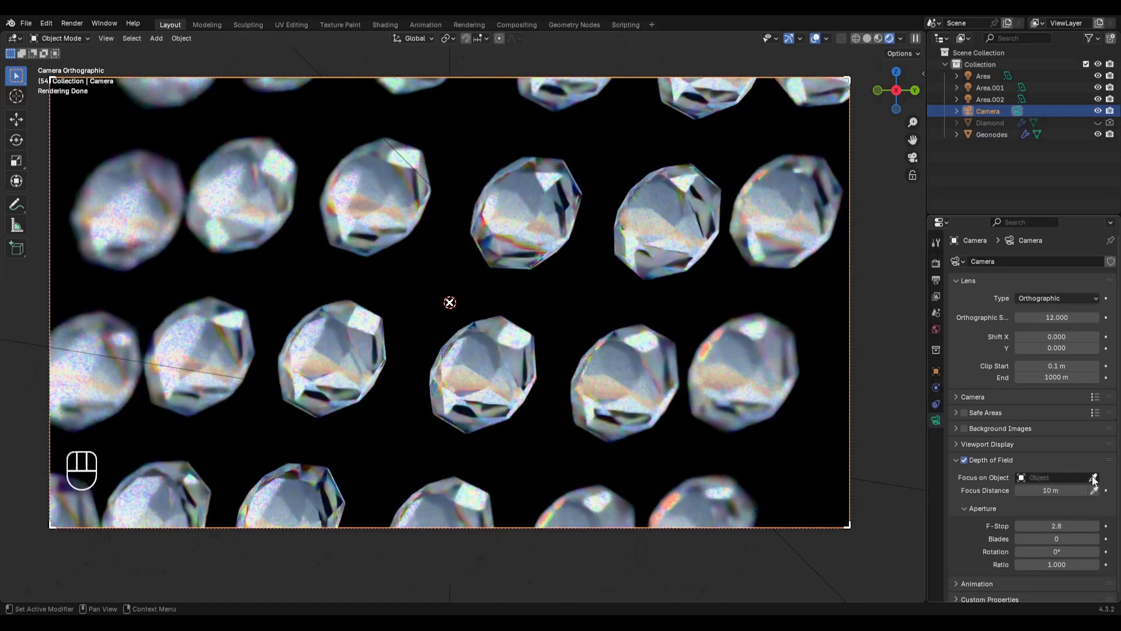
{"action": "left_click", "coordinate": [1094, 478]}
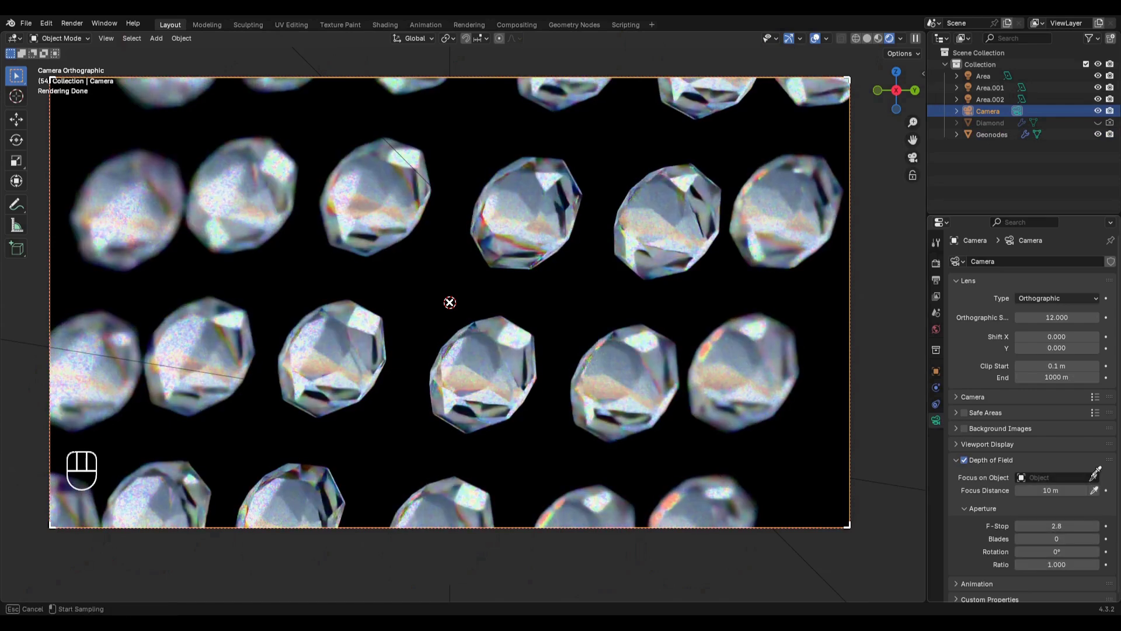
{"action": "left_click", "coordinate": [397, 200]}
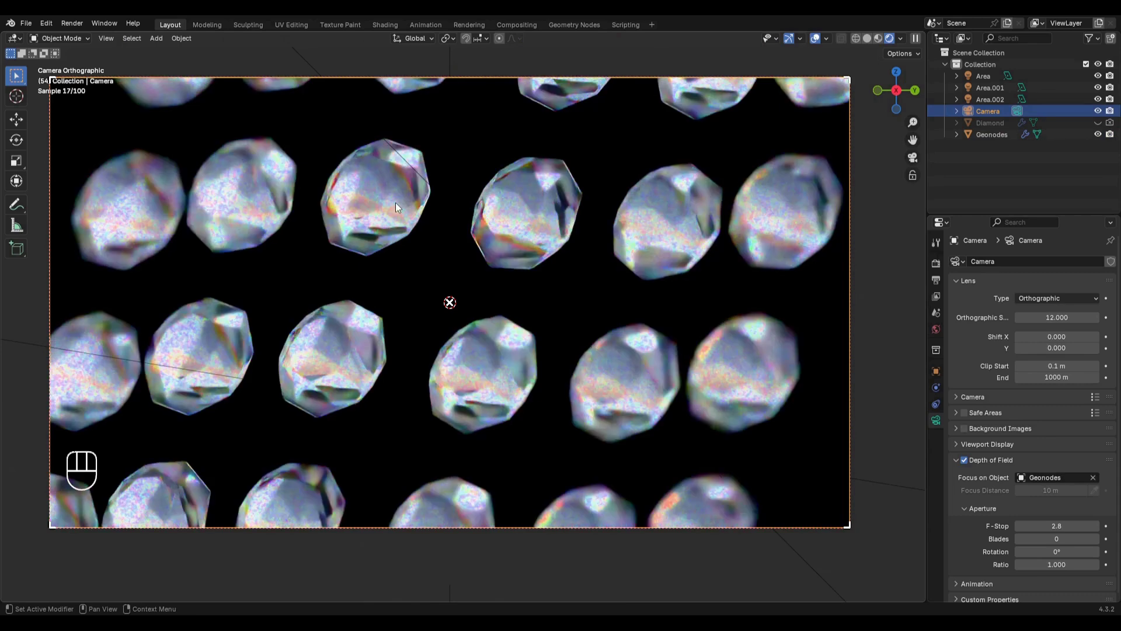
{"action": "left_click", "coordinate": [1057, 525]}
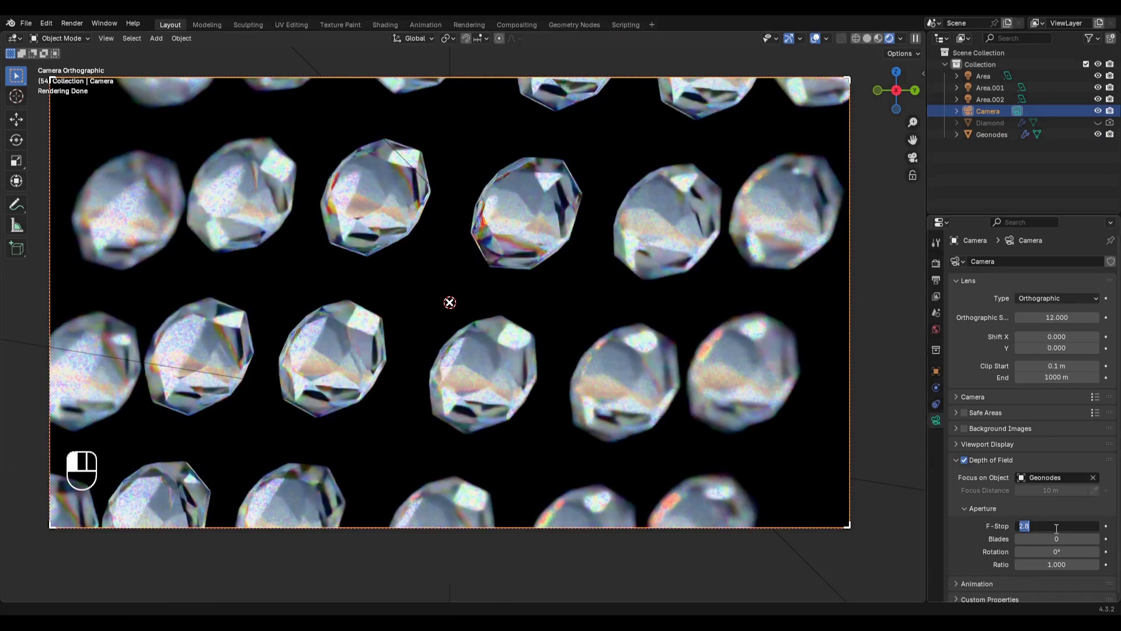
{"action": "key", "text": "Return"}
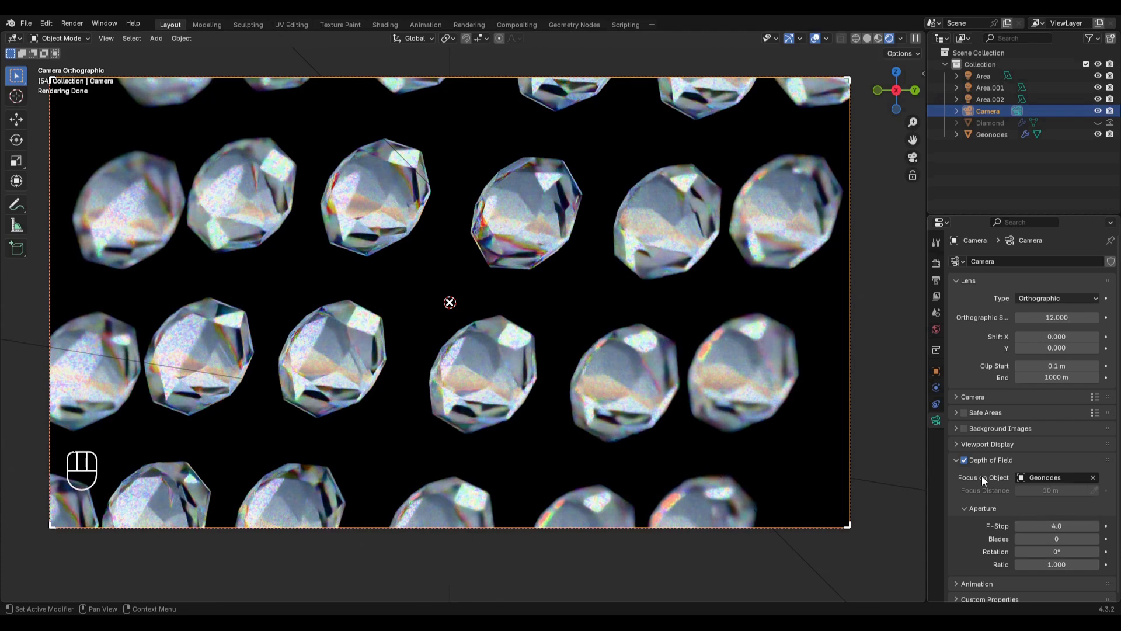
Enable nodes in the scene's compositor and move the Render Layers node well away from the Composite node
{"action": "left_click", "coordinate": [520, 23]}
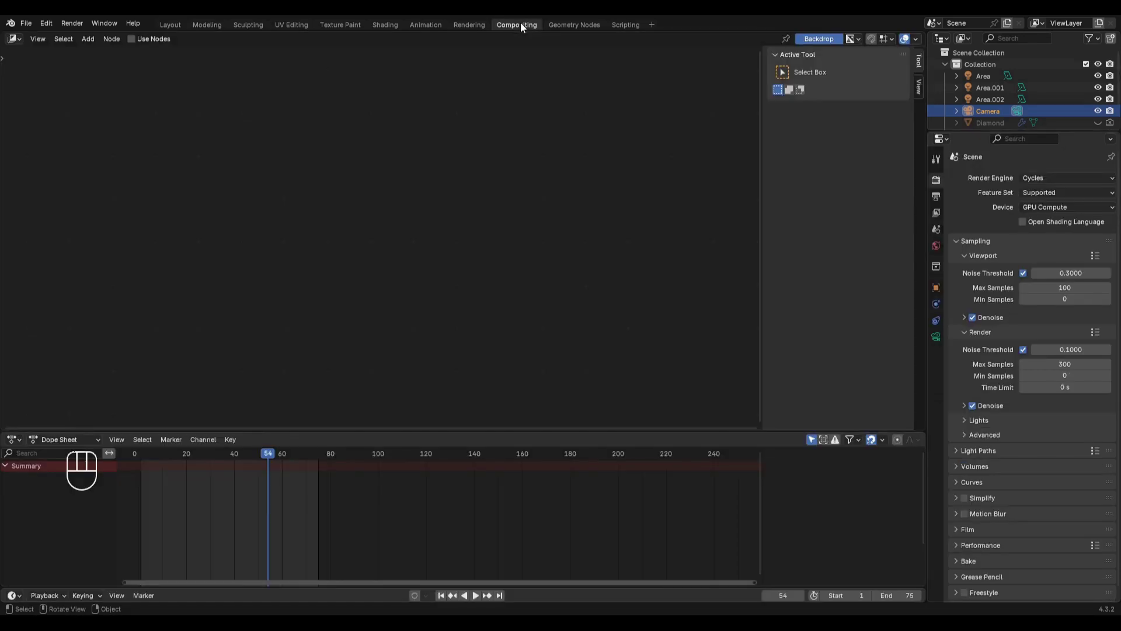
{"action": "left_click", "coordinate": [132, 39]}
{"action": "middle_click_drag", "start_coordinate": [227, 201], "coordinate": [350, 174]}
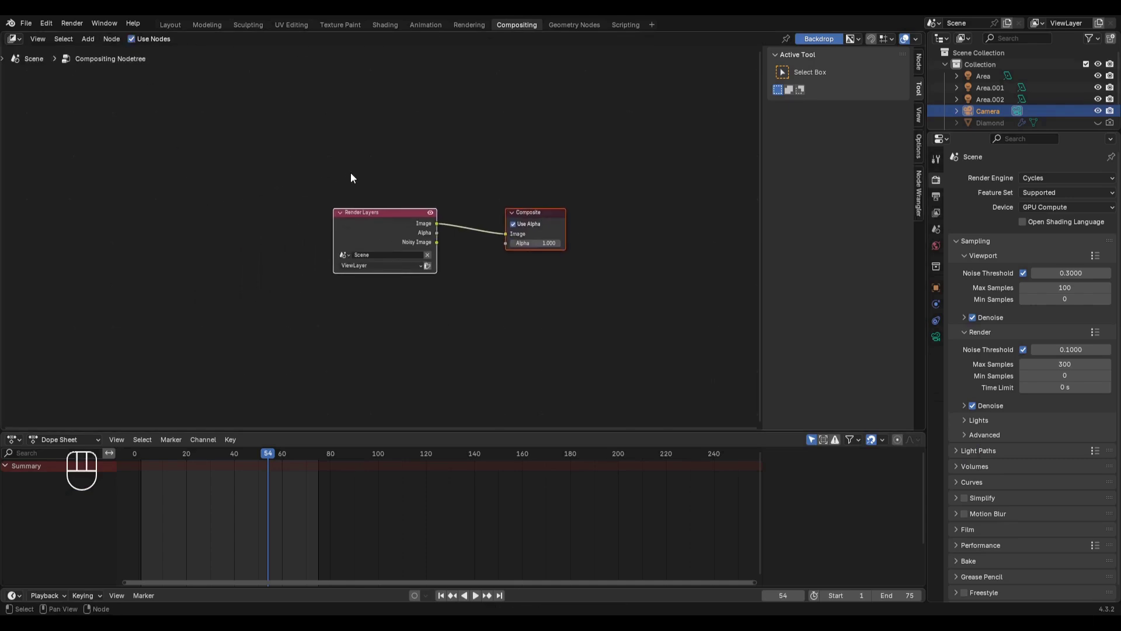
{"action": "scroll", "coordinate": [369, 202], "scroll_direction": "up", "scroll_amount": 1}
{"action": "scroll", "coordinate": [436, 278], "scroll_direction": "up", "scroll_amount": 1}
{"action": "middle_click_drag", "start_coordinate": [422, 245], "coordinate": [391, 240]}
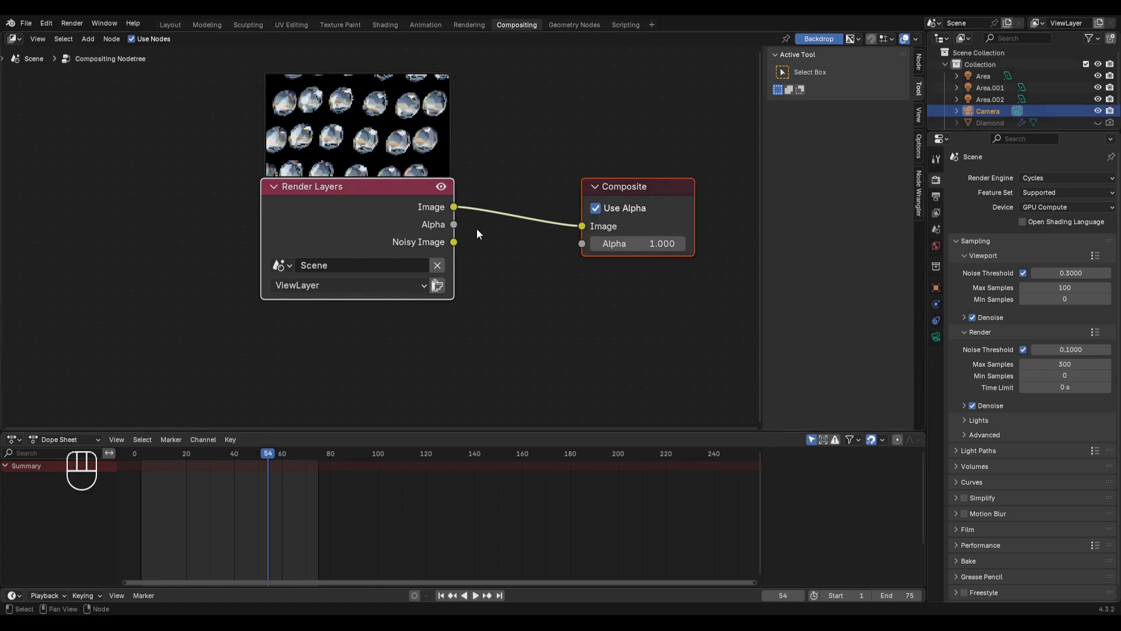
{"action": "scroll", "coordinate": [387, 224], "scroll_direction": "down", "scroll_amount": 1}
{"action": "left_click_drag", "start_coordinate": [397, 225], "coordinate": [80, 231]}
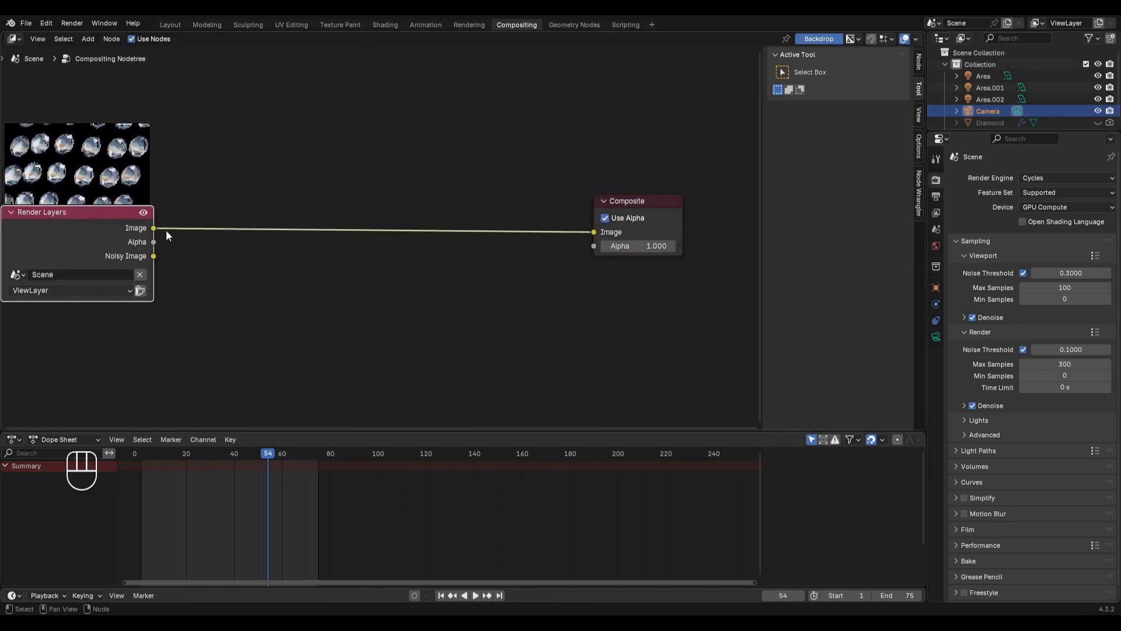
Add a Viewer node for the rendered image and join the Composite and Viewer links through one reroute
{"action": "left_click", "coordinate": [72, 221], "text": "ctrl+shift"}
{"action": "left_click_drag", "start_coordinate": [209, 219], "coordinate": [620, 272]}
{"action": "right_click_drag", "start_coordinate": [536, 208], "coordinate": [542, 338], "text": "shift"}
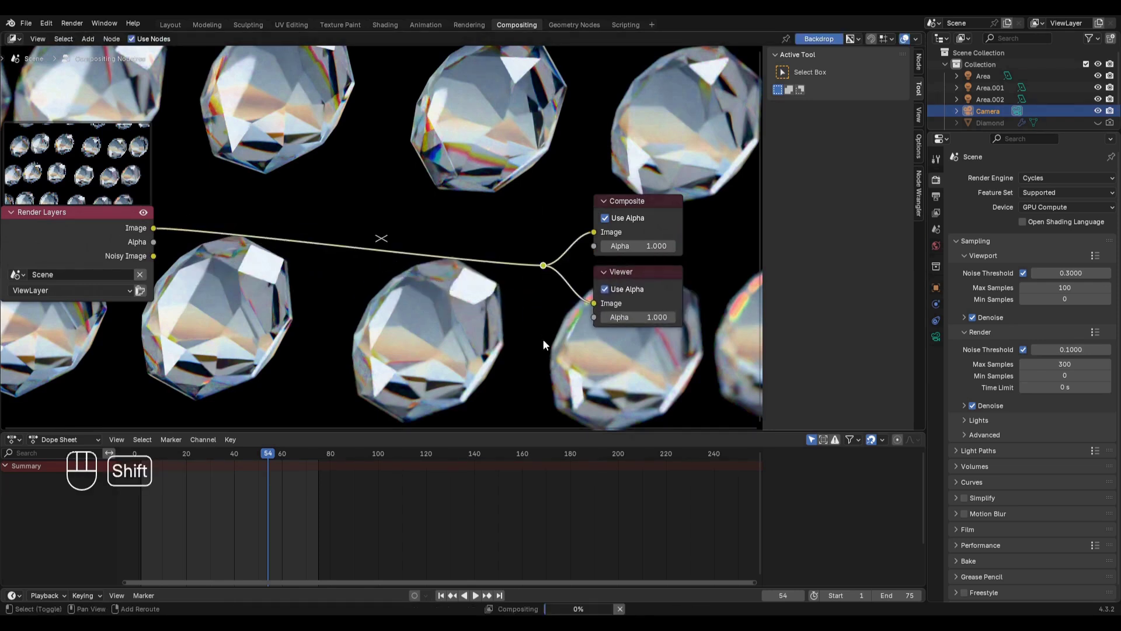
Add a Glare node on the link between Render Layers and the reroute
{"action": "key", "text": "shift+a"}
{"action": "type", "text": "glare"}
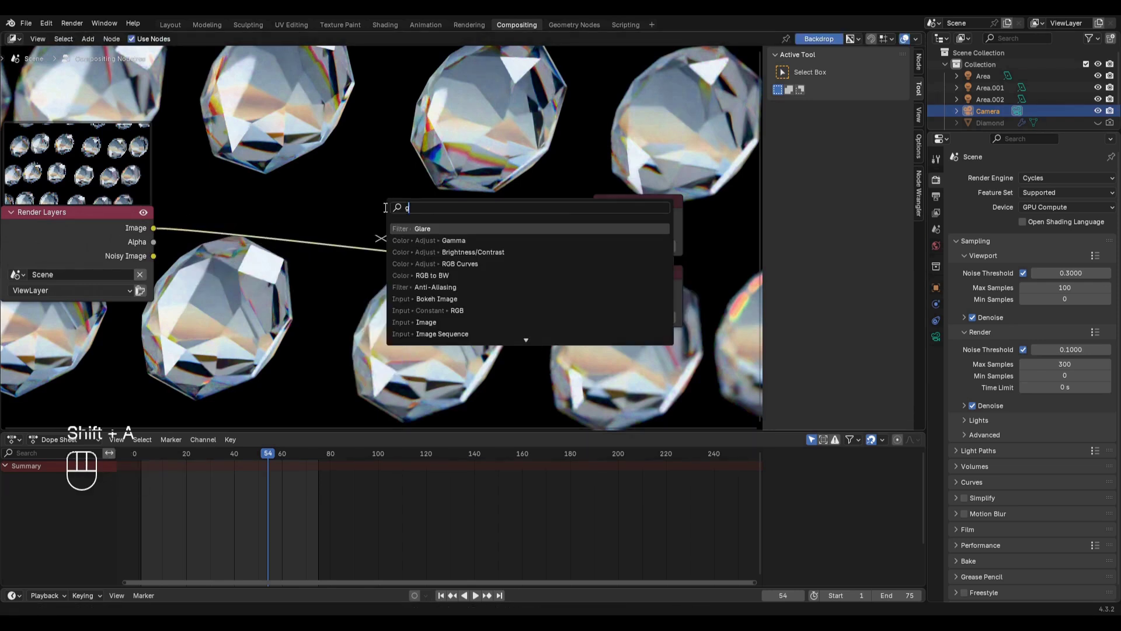
{"action": "key", "text": "Return"}
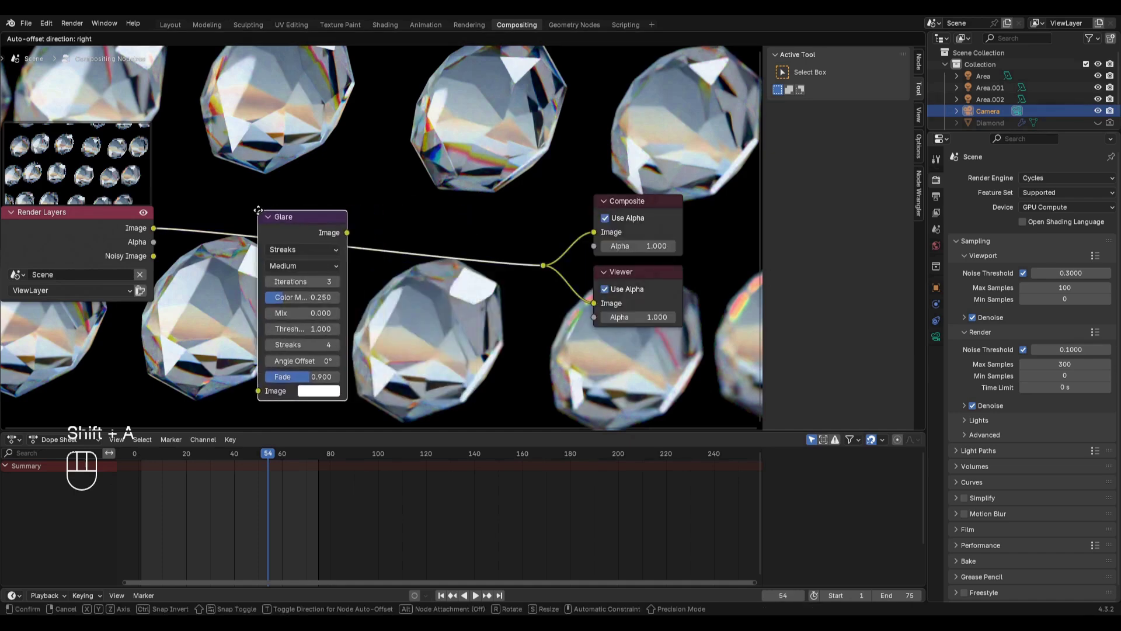
{"action": "left_click", "coordinate": [251, 210]}
{"action": "middle_click_drag", "start_coordinate": [274, 260], "coordinate": [309, 221]}
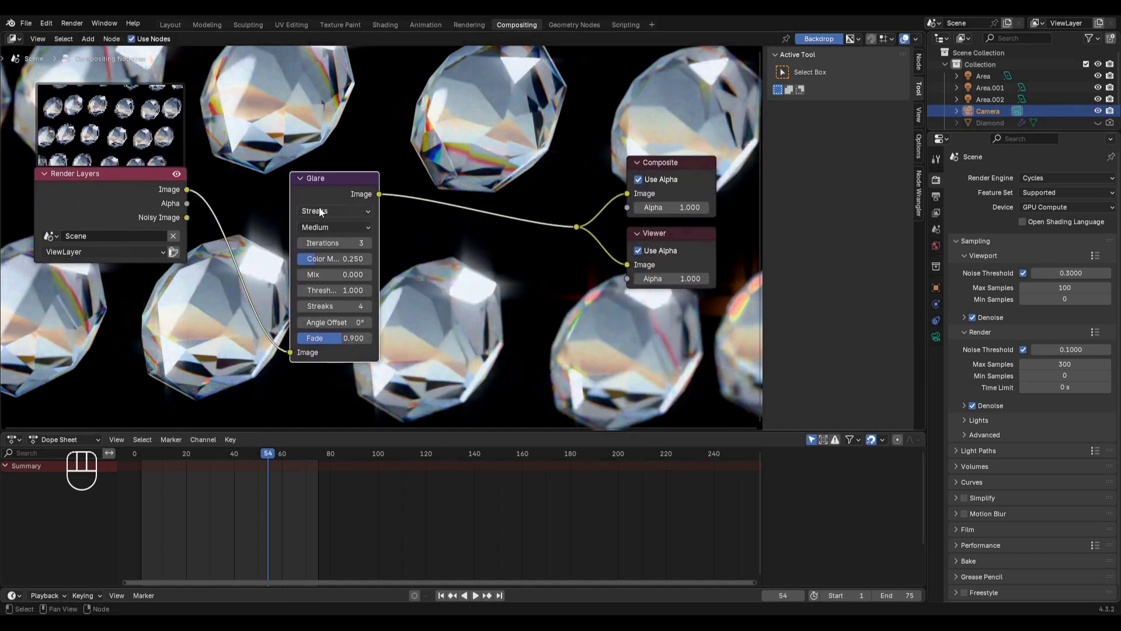
Set the Glare node's type to Bloom with a size of 3
{"action": "left_click", "coordinate": [319, 209]}
{"action": "left_click", "coordinate": [328, 222]}
{"action": "left_click_drag", "start_coordinate": [331, 202], "coordinate": [316, 204]}
{"action": "left_click", "coordinate": [334, 273]}
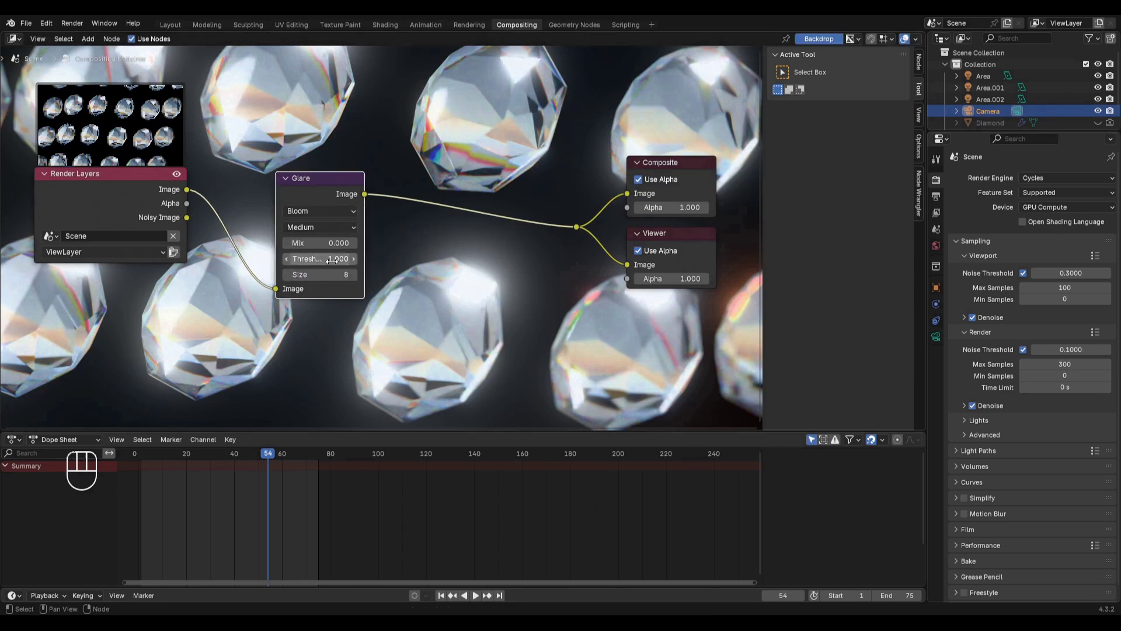
{"action": "type", "text": "3"}
{"action": "key", "text": "Return"}
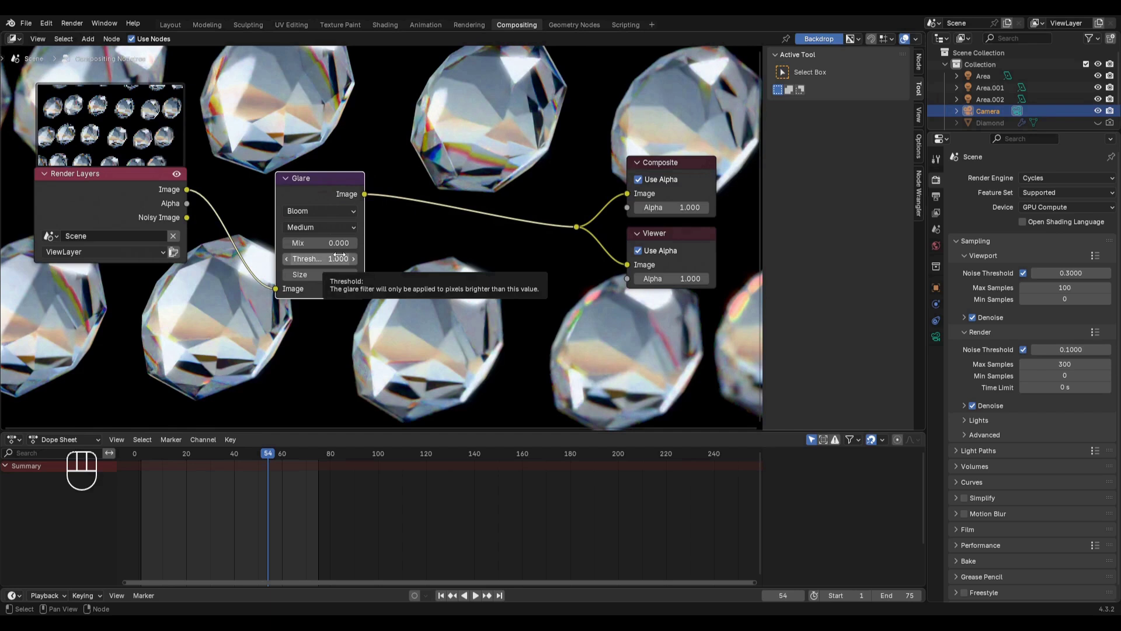
Duplicate the Bloom Glare node and insert the copy on the link directly after it
{"action": "left_click_drag", "start_coordinate": [327, 190], "coordinate": [272, 192]}
{"action": "key", "text": "shift+d"}
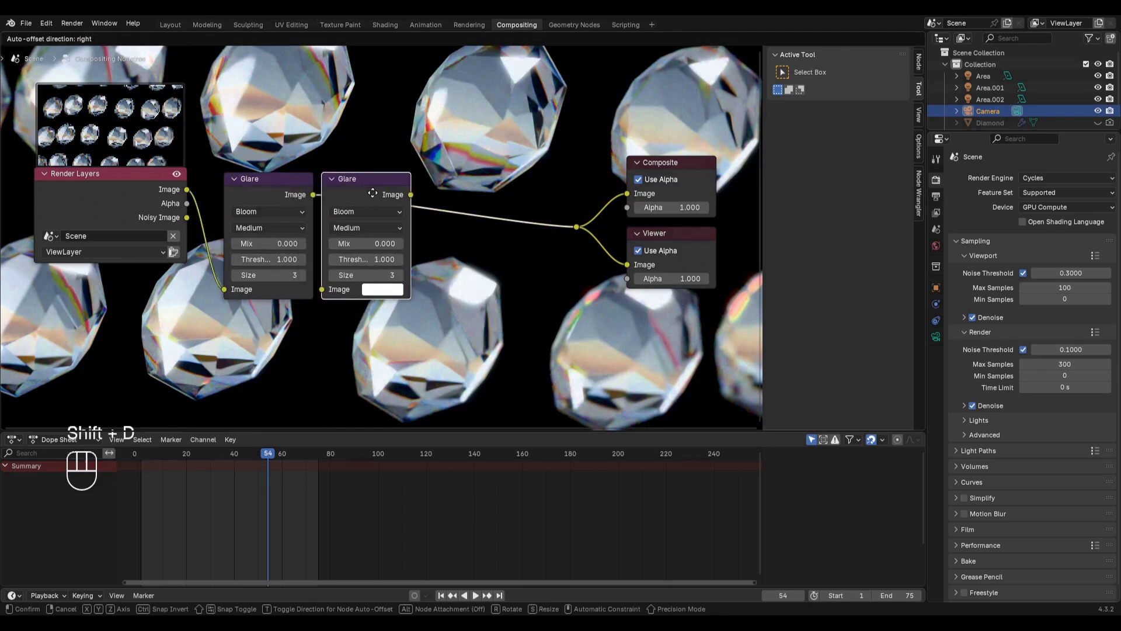
{"action": "left_click", "coordinate": [372, 193]}
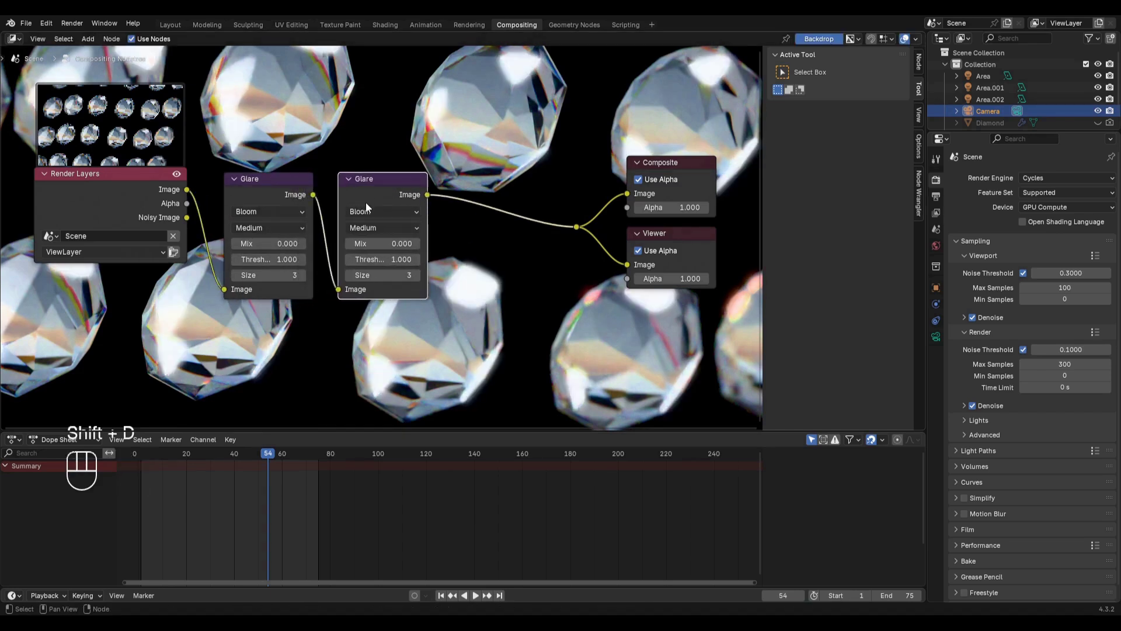
Change the second Glare node to Streaks with 2 streaks and a threshold of 2.0
{"action": "scroll", "coordinate": [366, 209], "scroll_direction": "up", "scroll_amount": 1}
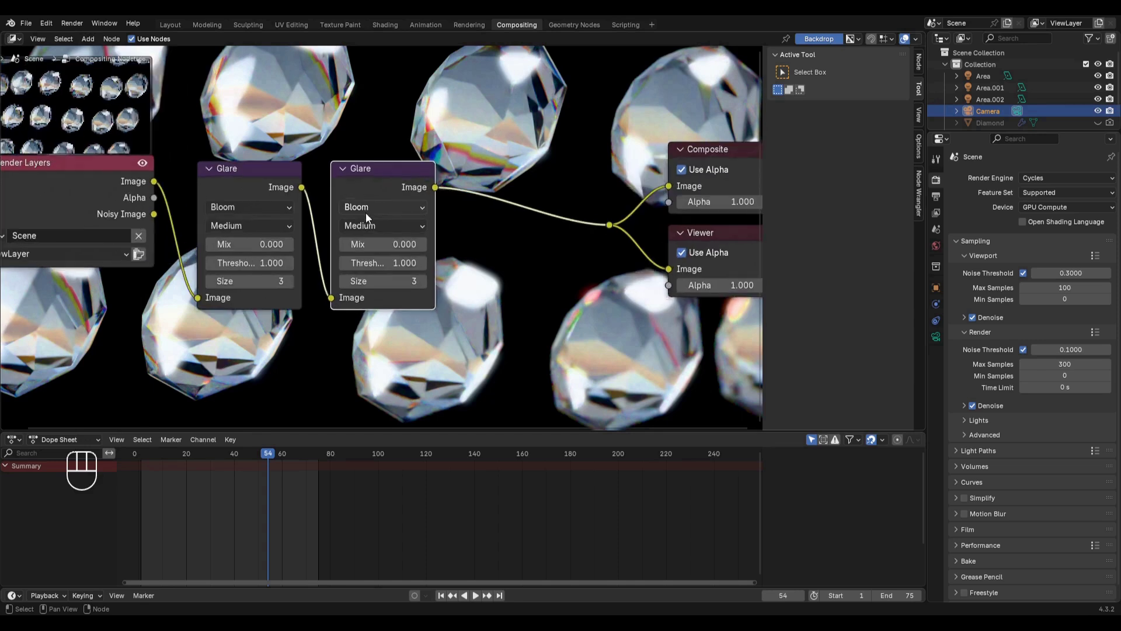
{"action": "left_click", "coordinate": [375, 208]}
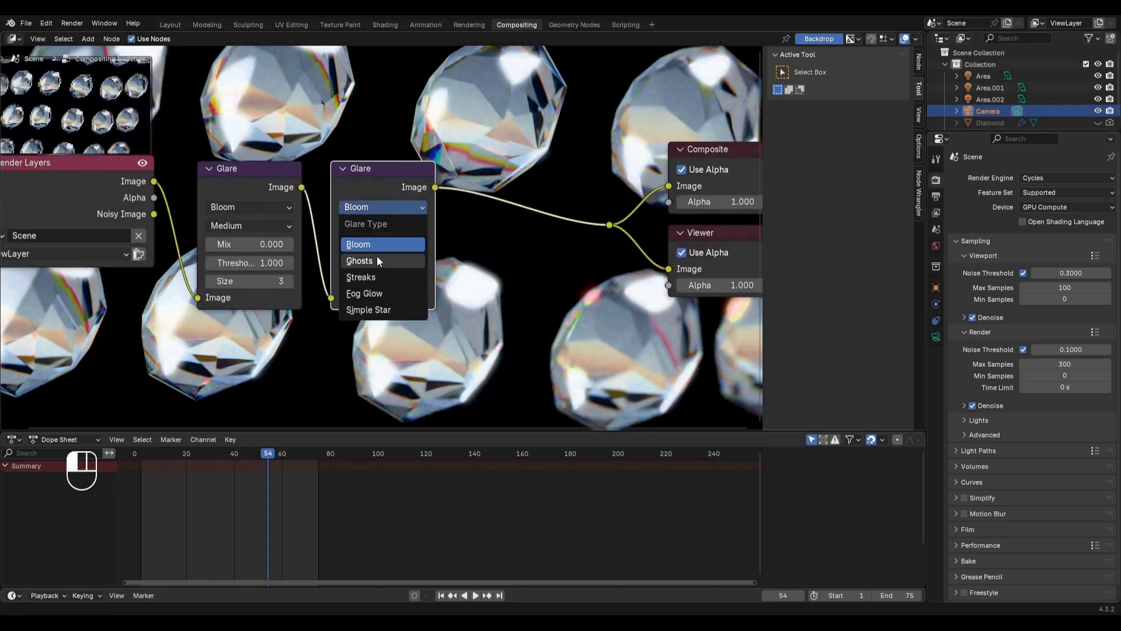
{"action": "left_click", "coordinate": [373, 276]}
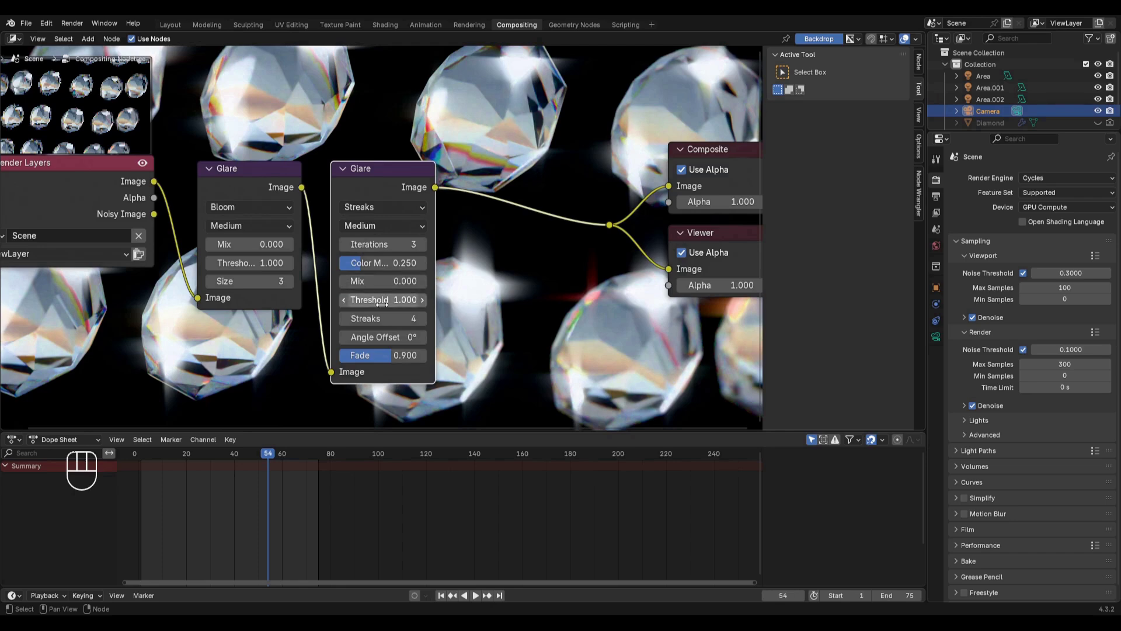
{"action": "left_click_drag", "start_coordinate": [383, 318], "coordinate": [362, 318]}
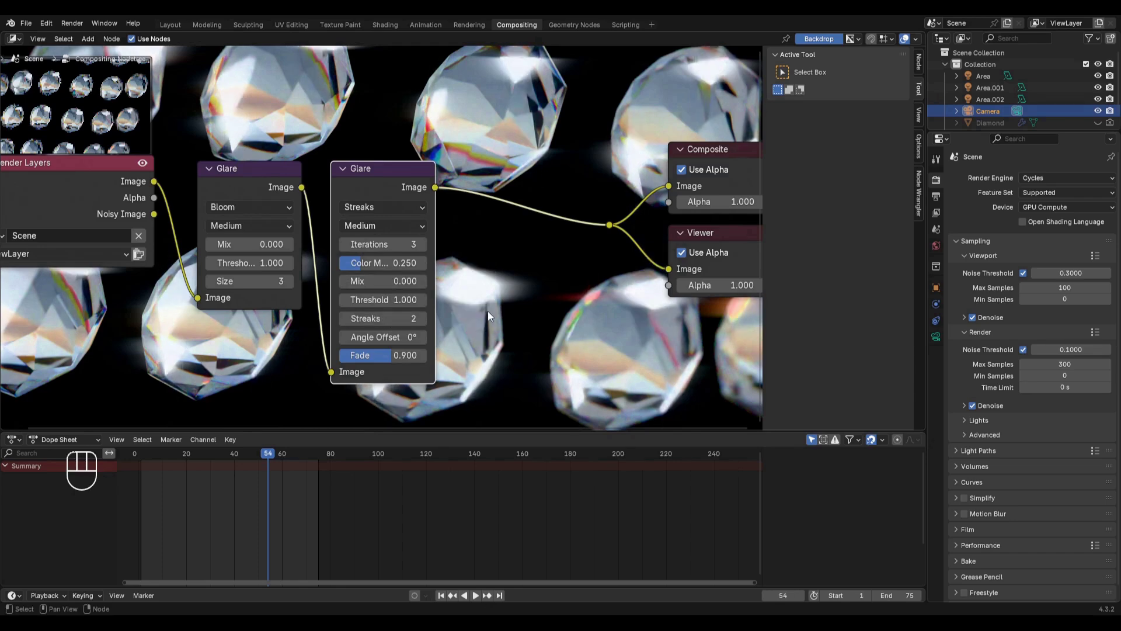
{"action": "scroll", "coordinate": [452, 314], "scroll_direction": "down", "scroll_amount": 3}
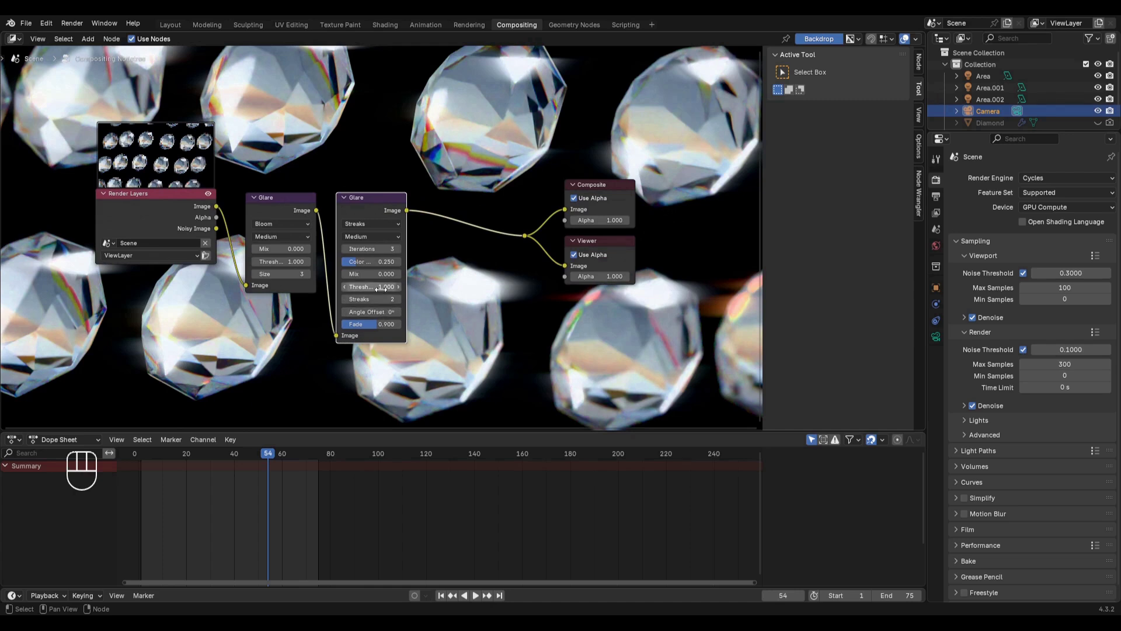
{"action": "left_click", "coordinate": [380, 287]}
{"action": "type", "text": "2"}
{"action": "key", "text": "Return"}
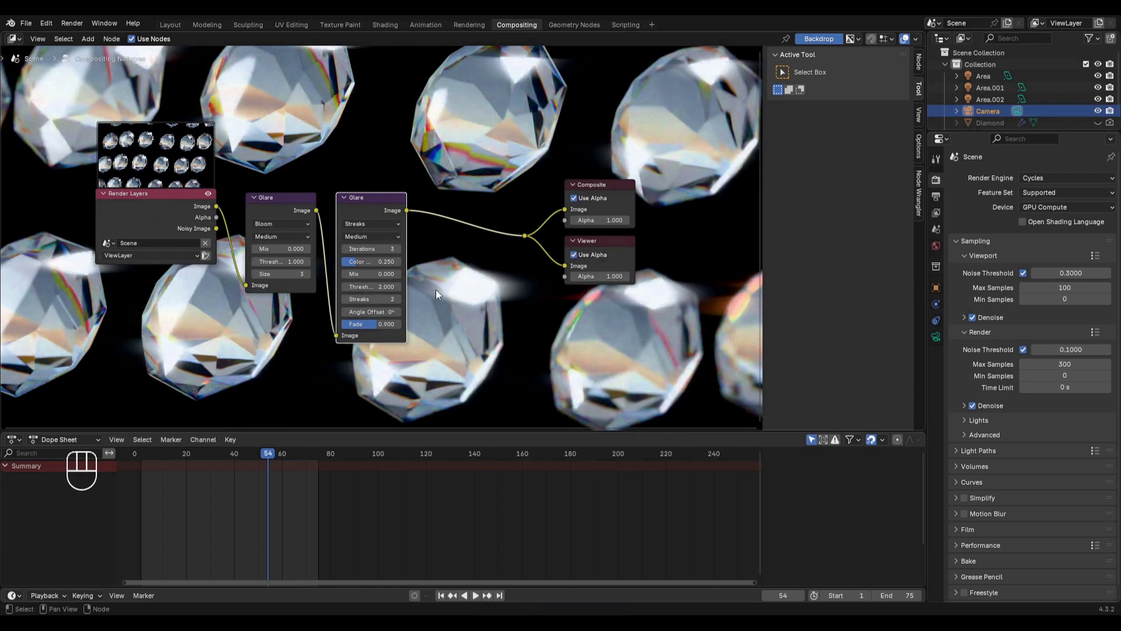
{"action": "scroll", "coordinate": [435, 233], "scroll_direction": "down", "scroll_amount": 2}
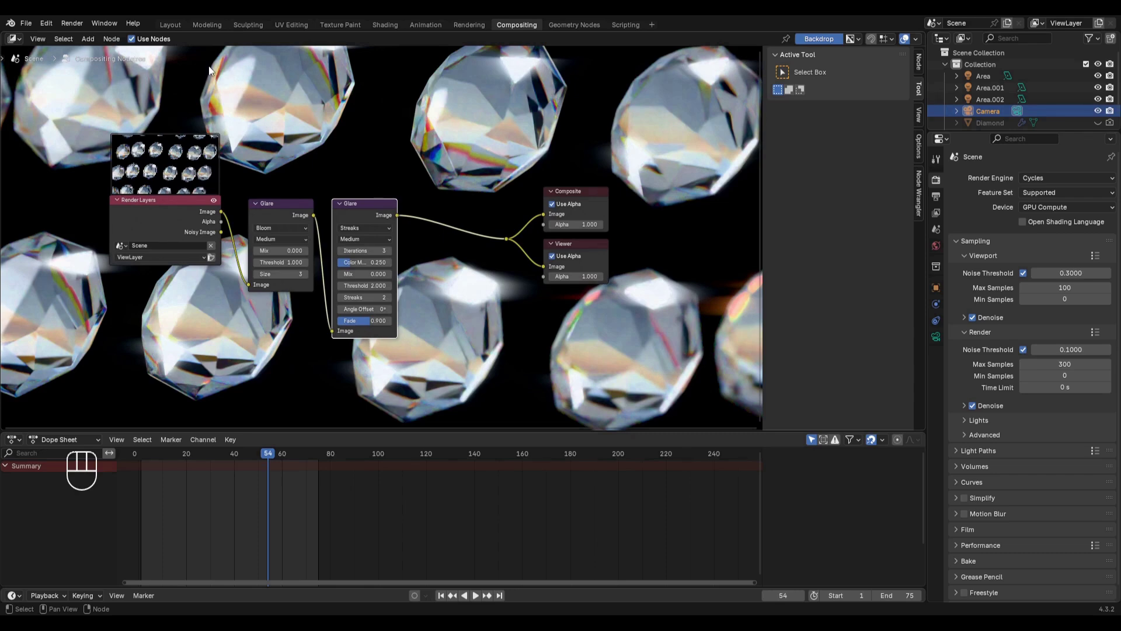
Return to the Layout workspace and set the viewport shading's compositor to Camera
{"action": "left_click", "coordinate": [171, 25]}
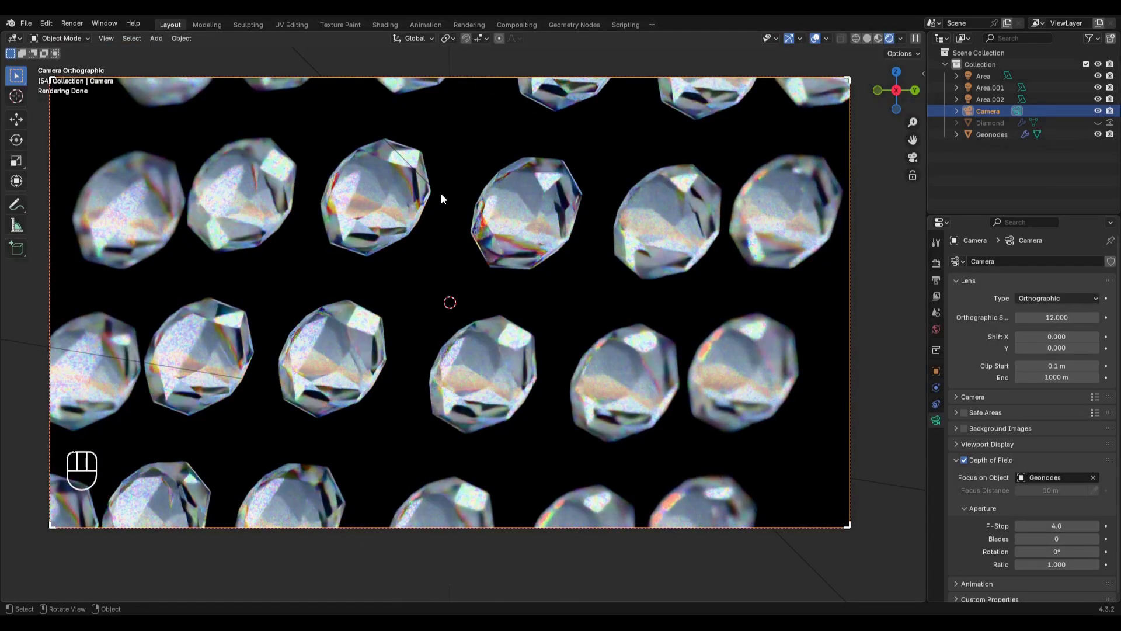
{"action": "scroll", "coordinate": [440, 195], "scroll_direction": "down", "scroll_amount": 1}
{"action": "middle_click_drag", "start_coordinate": [476, 275], "coordinate": [482, 267], "text": "shift"}
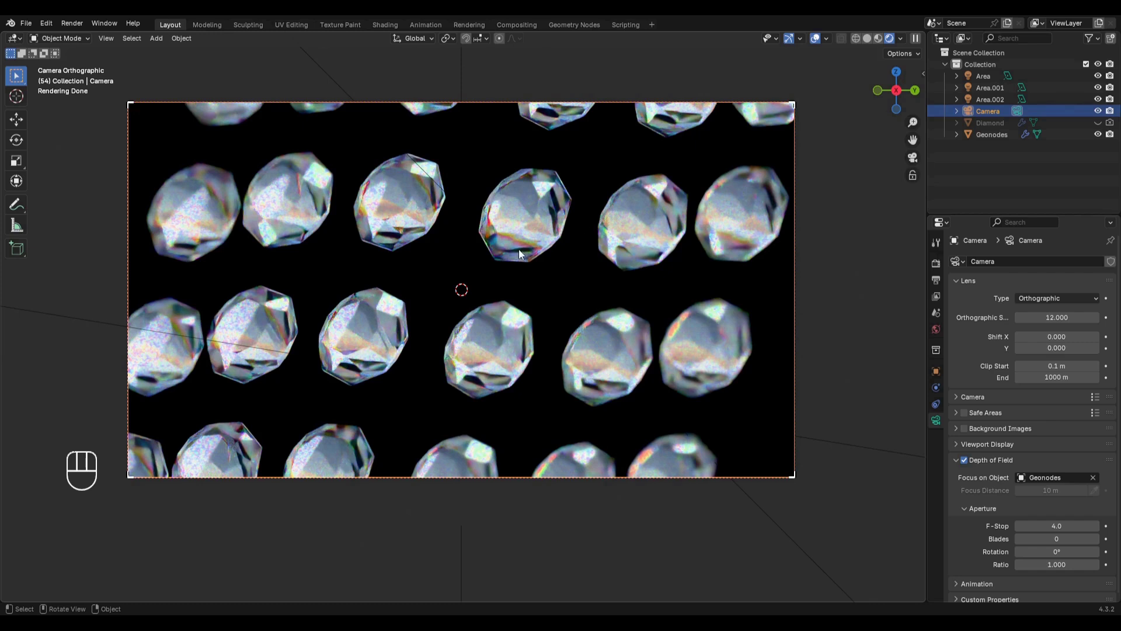
{"action": "left_click", "coordinate": [900, 39]}
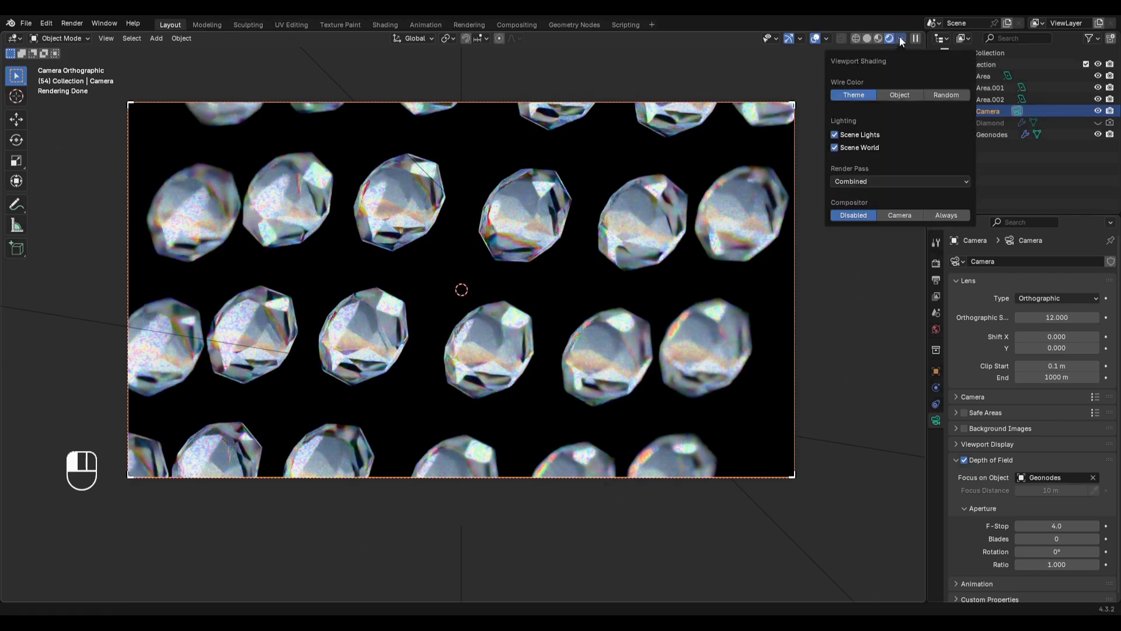
{"action": "left_click", "coordinate": [895, 214]}
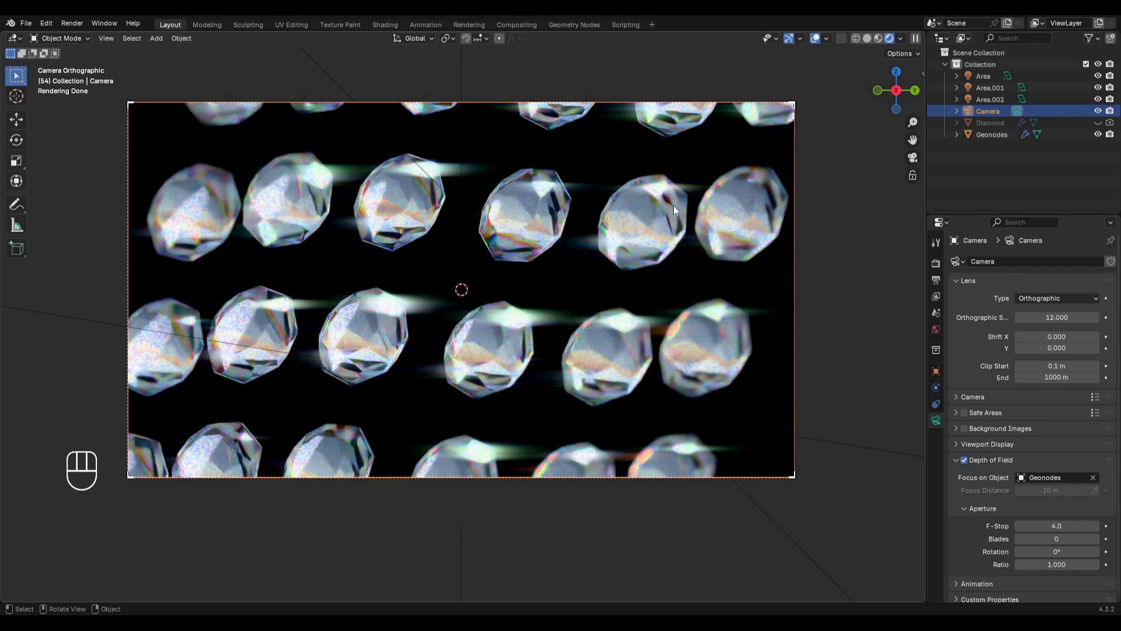
Turn off the render region and set the output file format to FFmpeg Video
{"action": "key", "text": "ctrl+alt+n"}
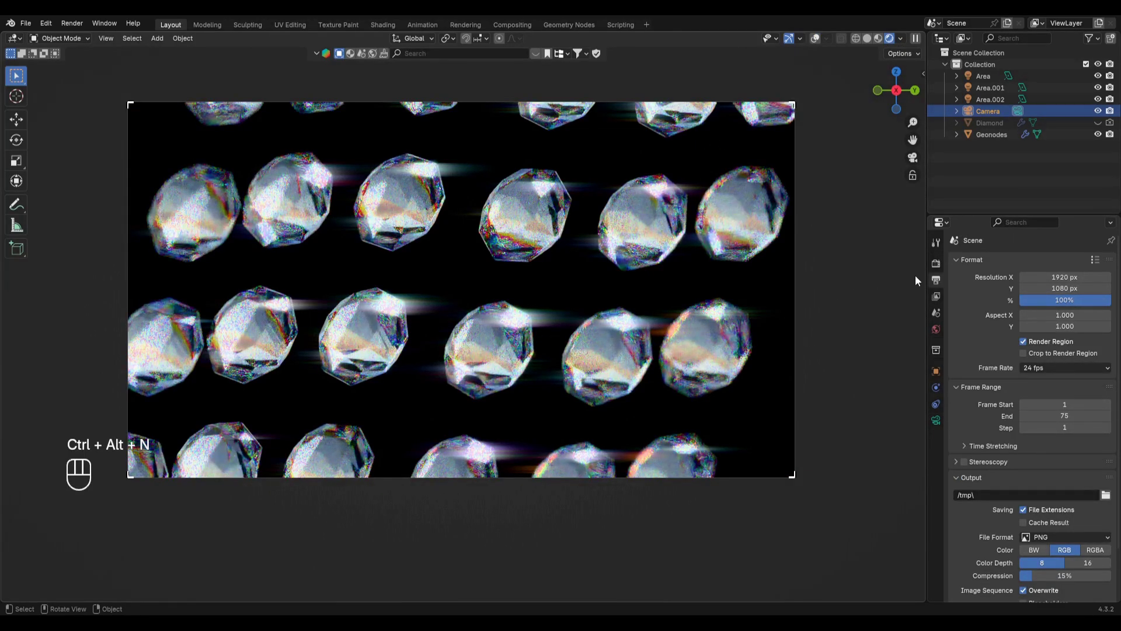
{"action": "left_click", "coordinate": [1023, 341]}
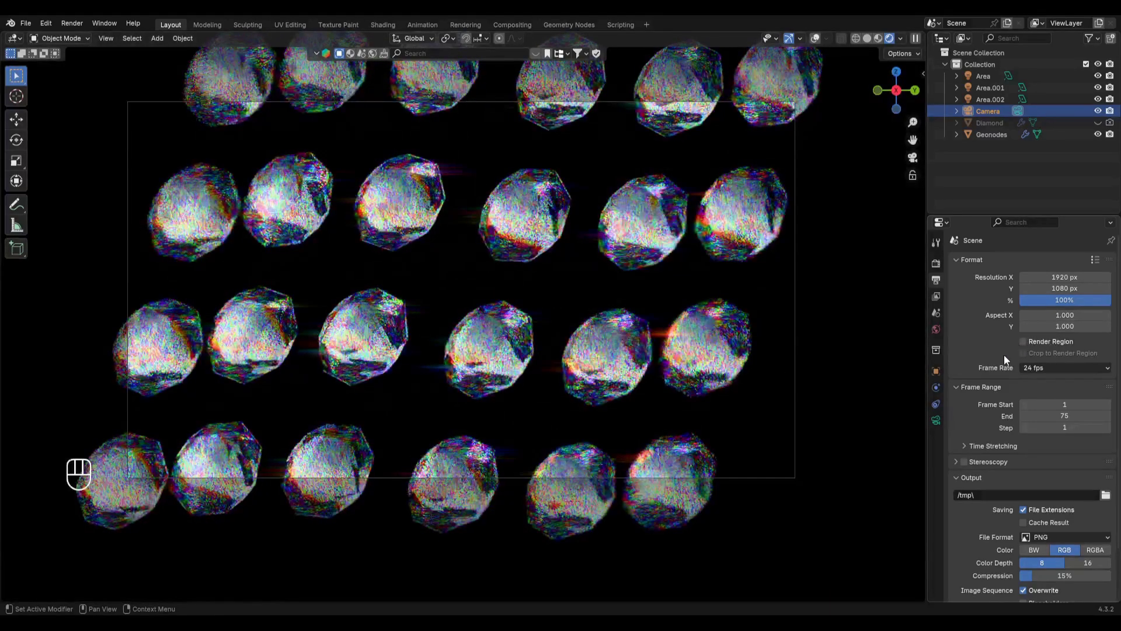
{"action": "scroll", "coordinate": [1004, 355], "scroll_direction": "down", "scroll_amount": 2}
{"action": "scroll", "coordinate": [1005, 355], "scroll_direction": "down", "scroll_amount": 1}
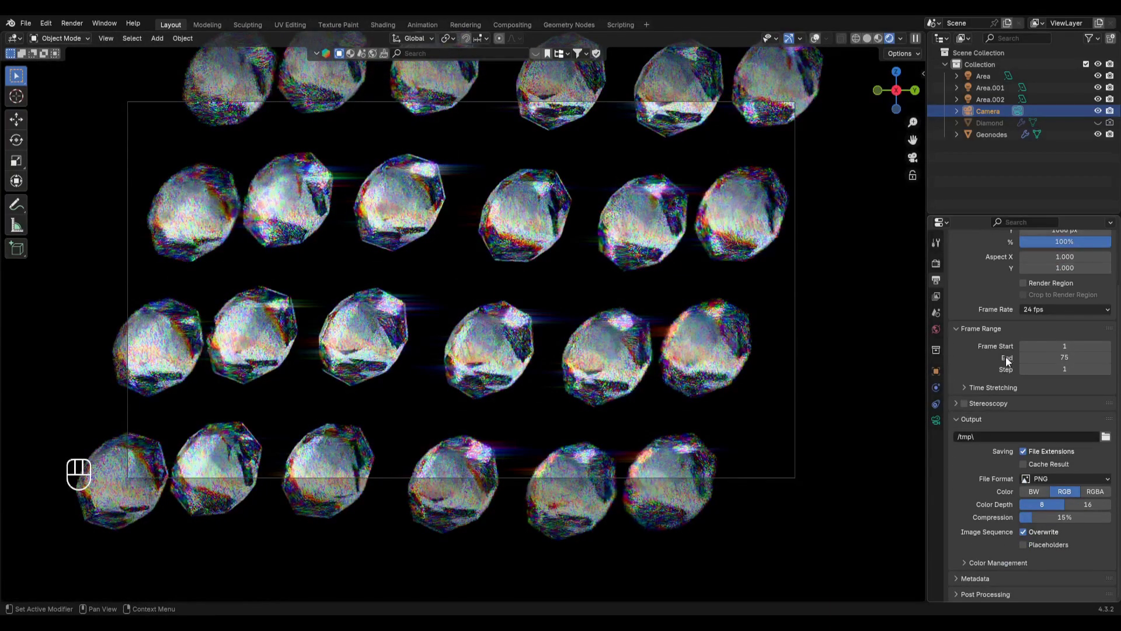
{"action": "left_click", "coordinate": [1040, 479]}
{"action": "left_click", "coordinate": [1060, 510]}
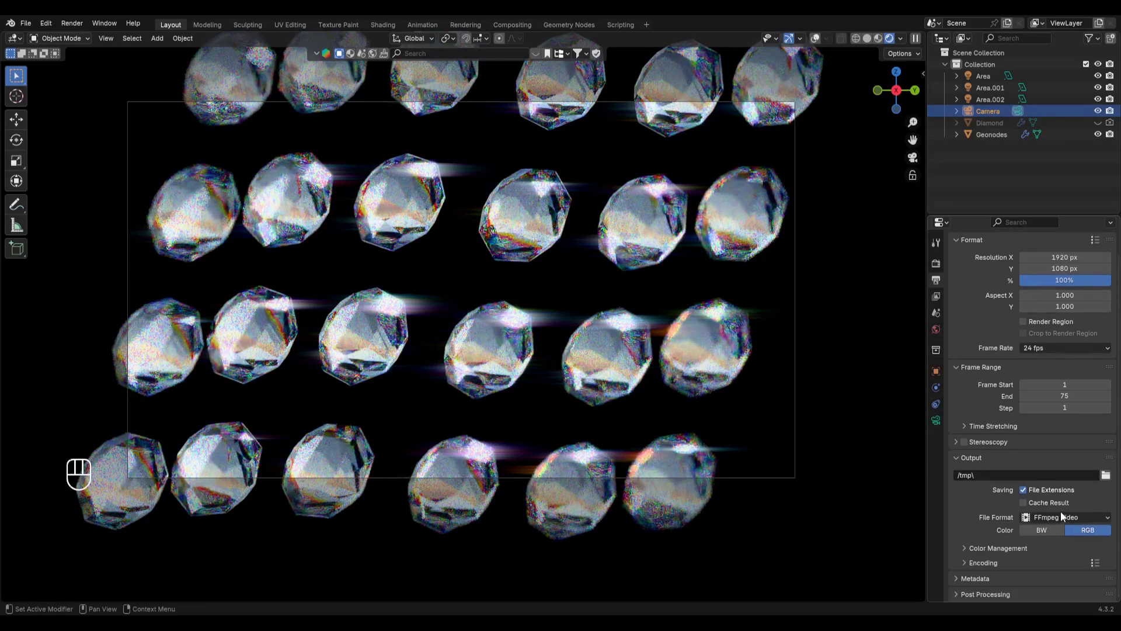
Set the video encoding to an MPEG-4 container with Perceptually Lossless output quality
{"action": "left_click", "coordinate": [983, 563]}
{"action": "scroll", "coordinate": [988, 549], "scroll_direction": "down", "scroll_amount": 6}
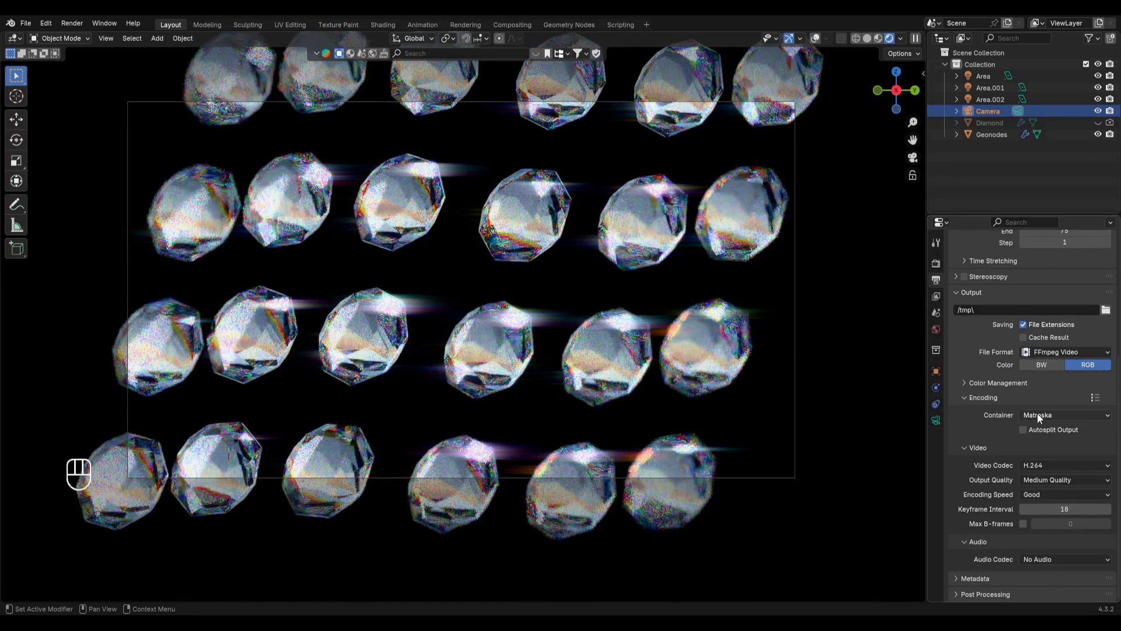
{"action": "left_click", "coordinate": [1037, 412]}
{"action": "left_click", "coordinate": [1040, 454]}
{"action": "left_click", "coordinate": [1043, 479]}
{"action": "left_click", "coordinate": [1042, 516]}
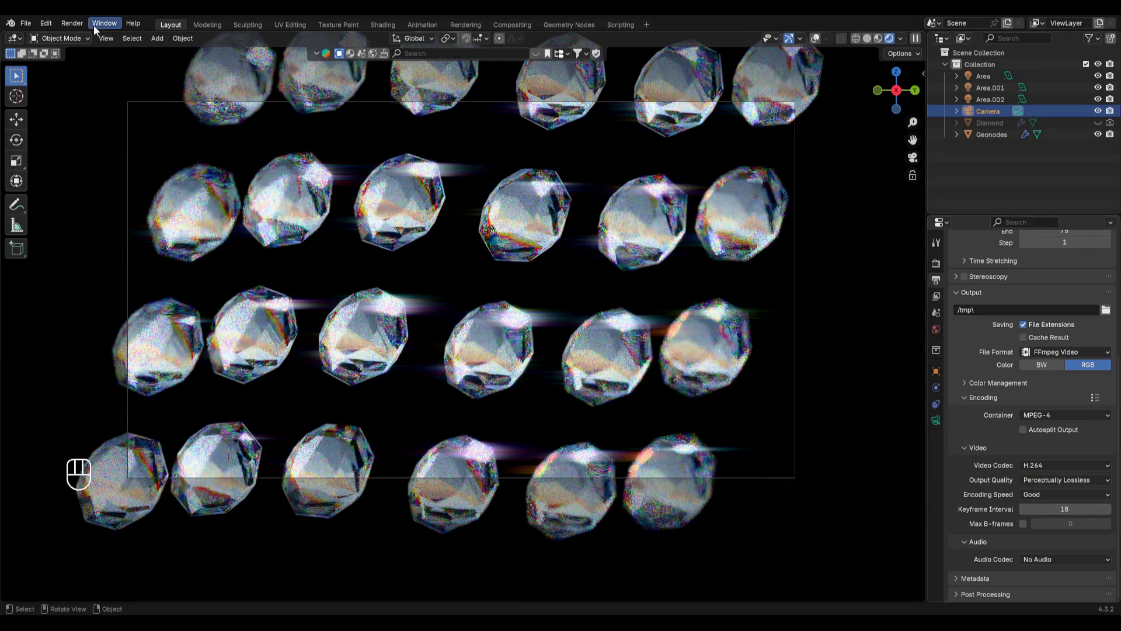
Render the animation
{"action": "left_click", "coordinate": [75, 23]}
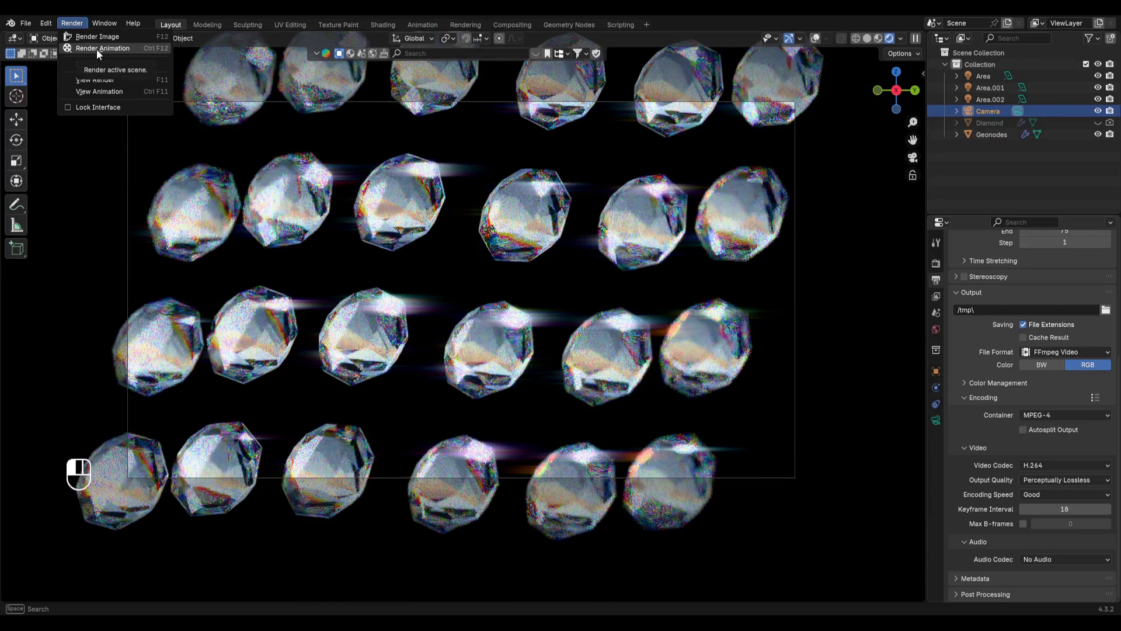